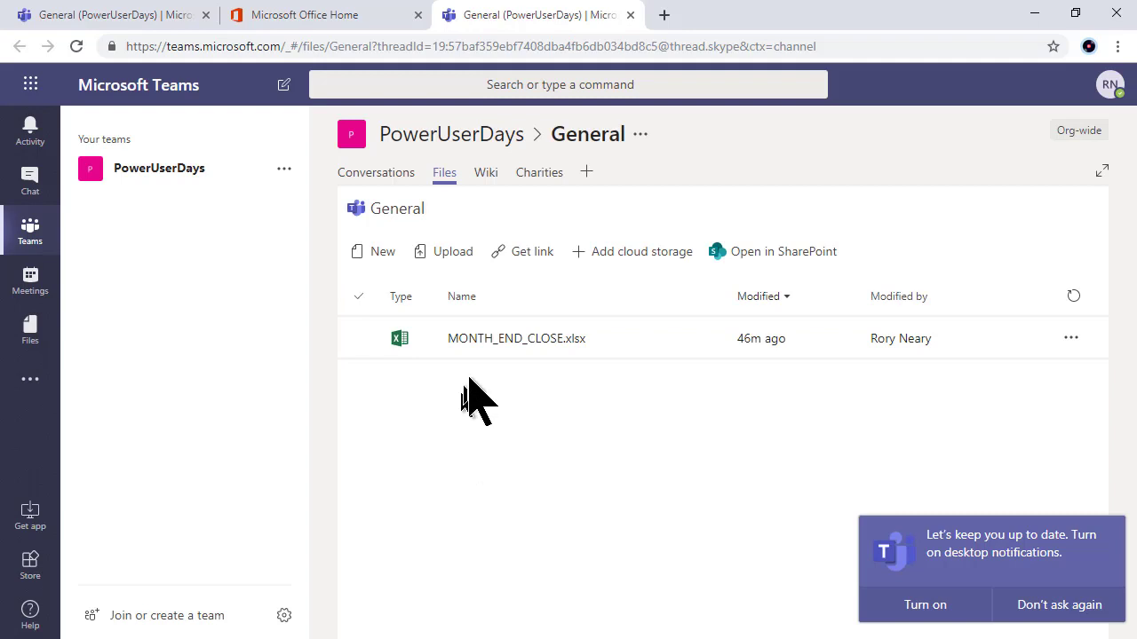
Step: Open the MONTH_END_CLOSE.xlsx workbook from the channel's Files list
click(31, 232)
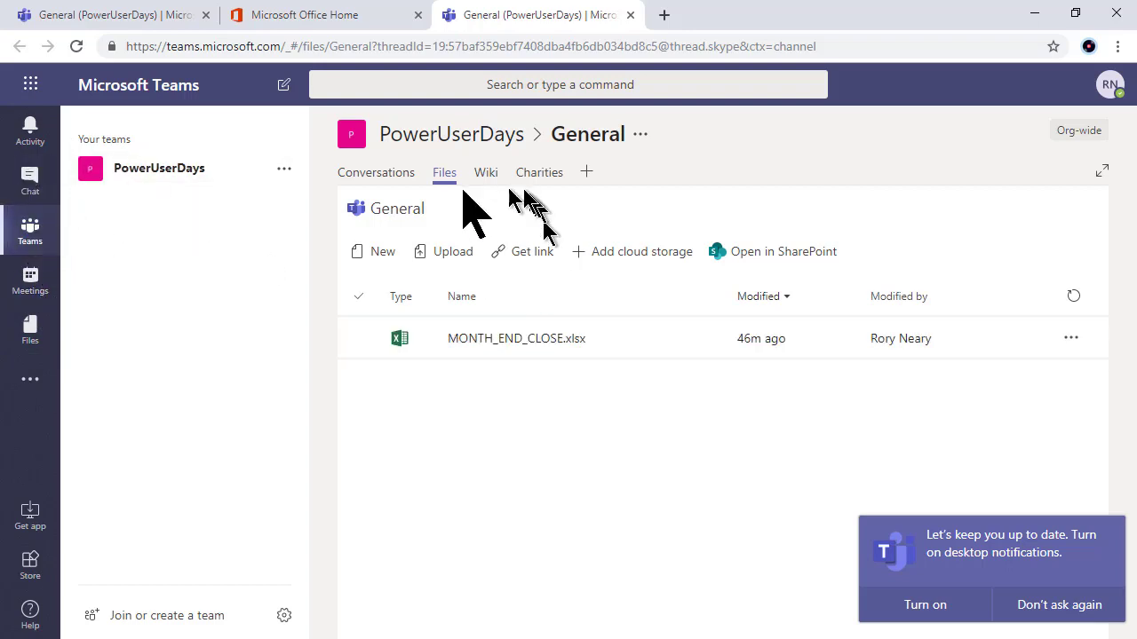
click(388, 184)
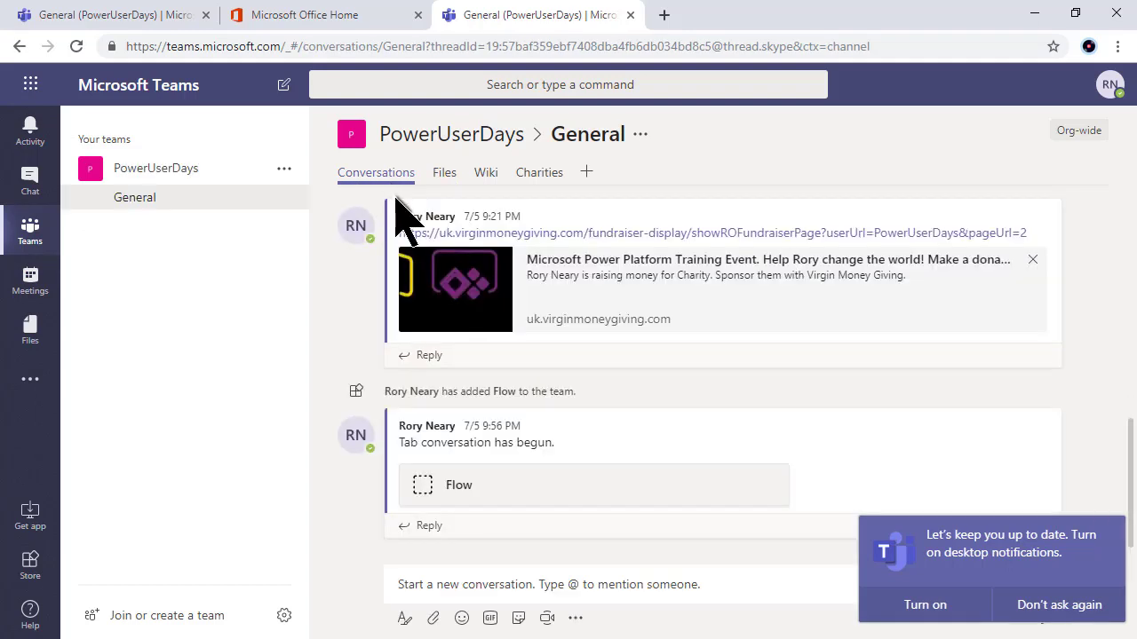
click(445, 180)
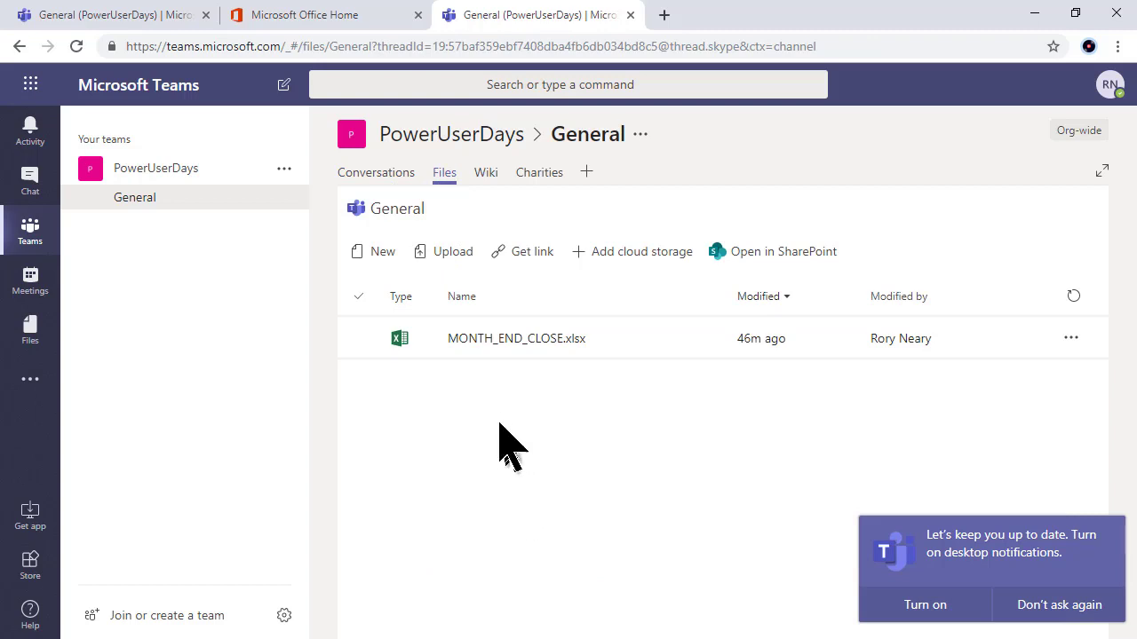
click(491, 342)
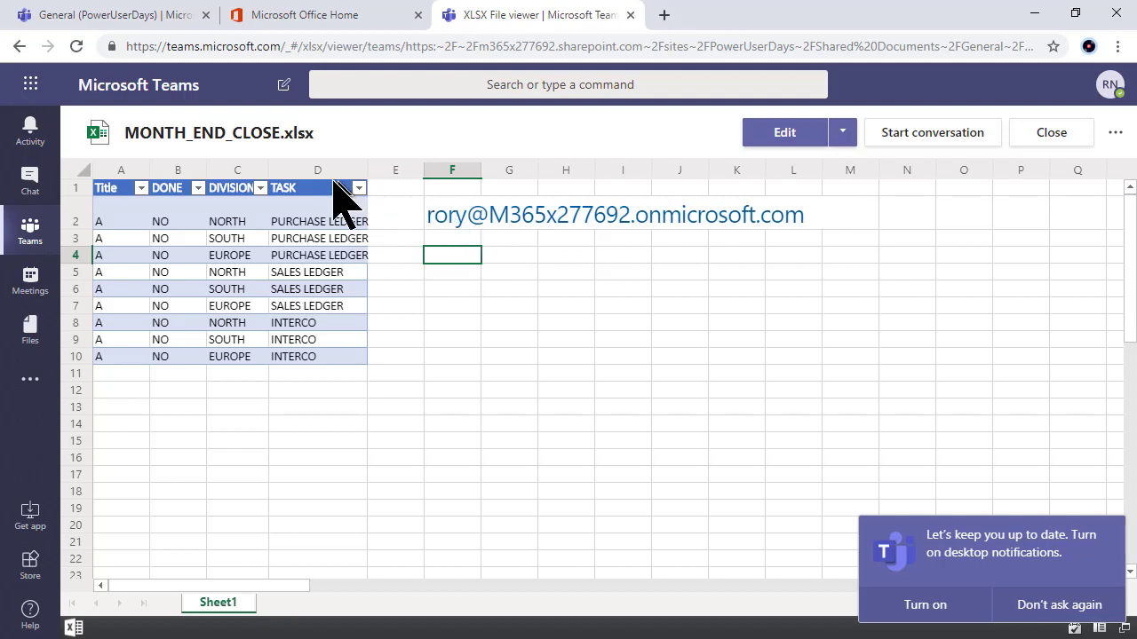
Step: Choose Edit in Excel to edit the workbook in the desktop app
click(213, 256)
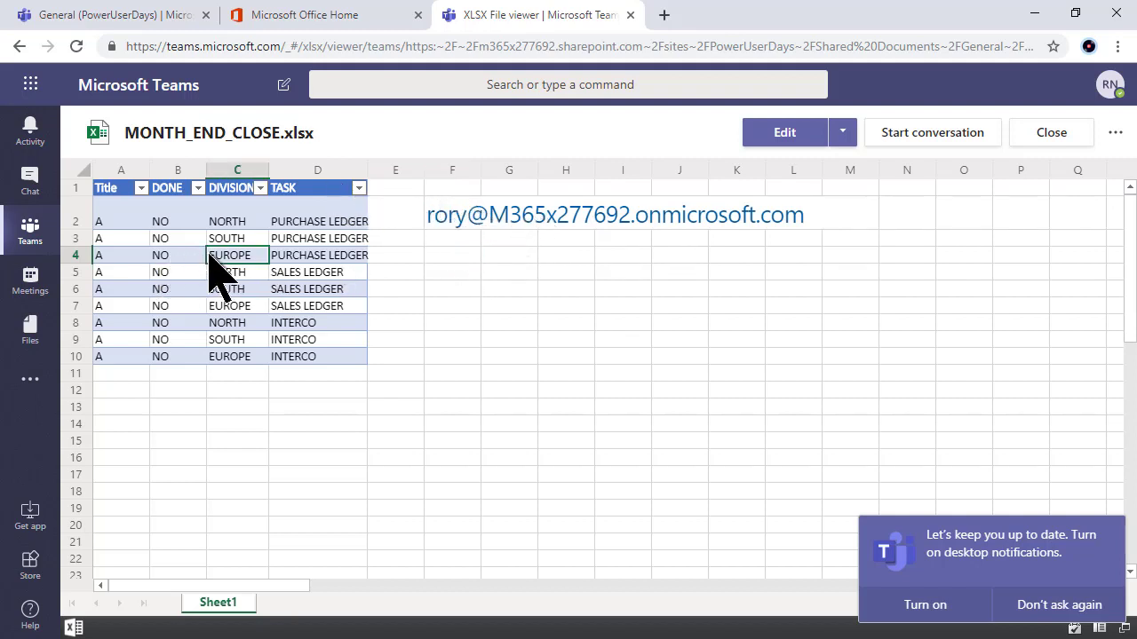
click(1115, 135)
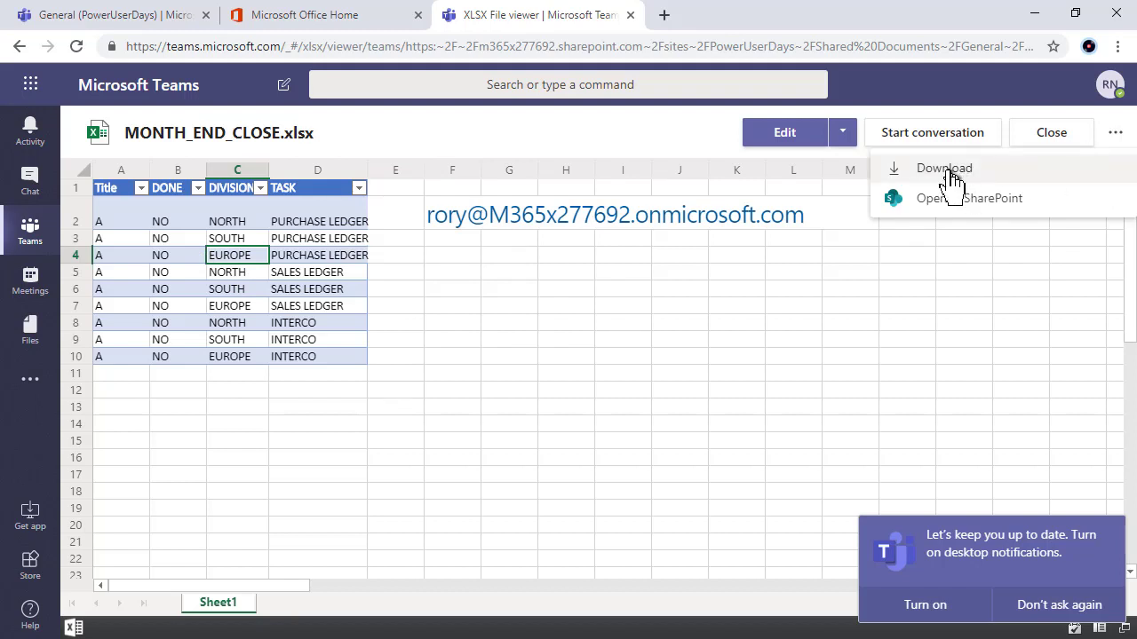
click(307, 290)
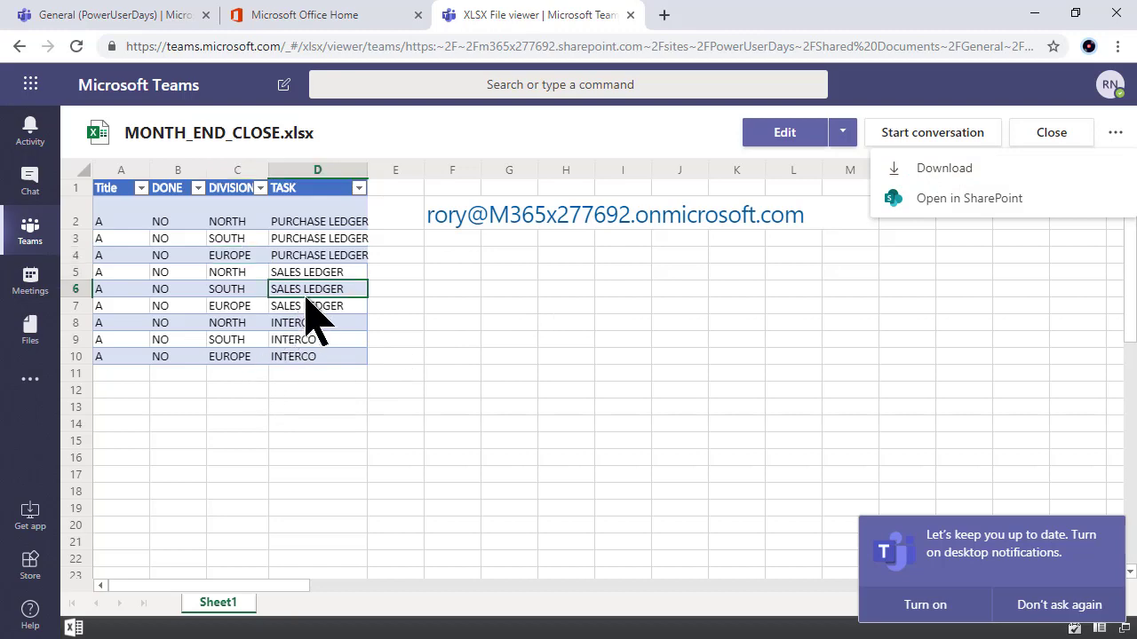
click(842, 136)
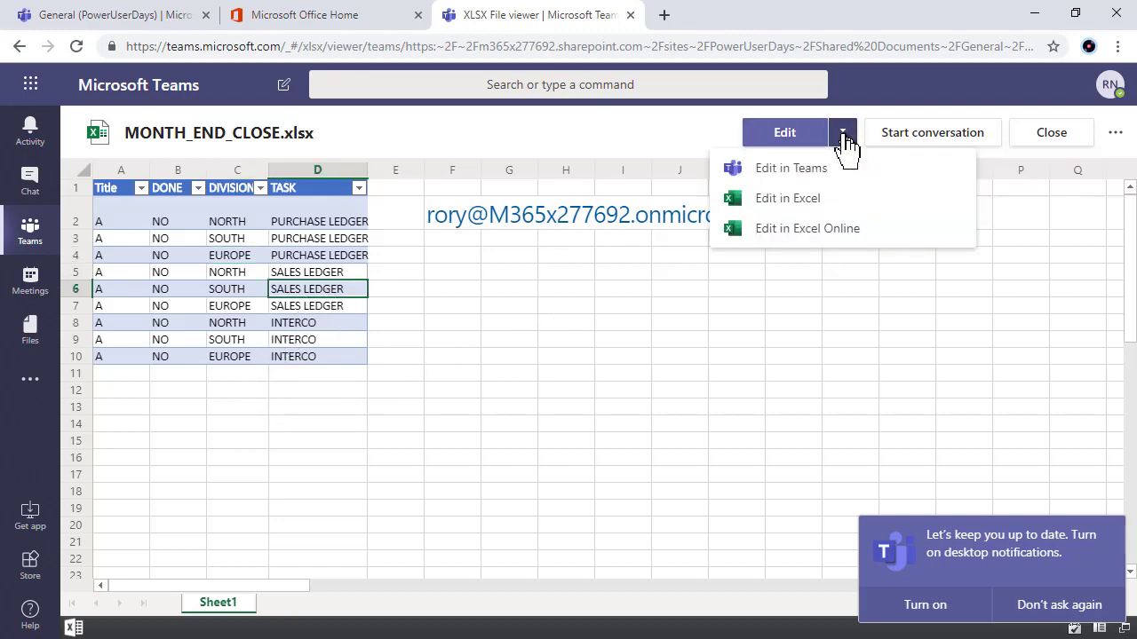
click(793, 202)
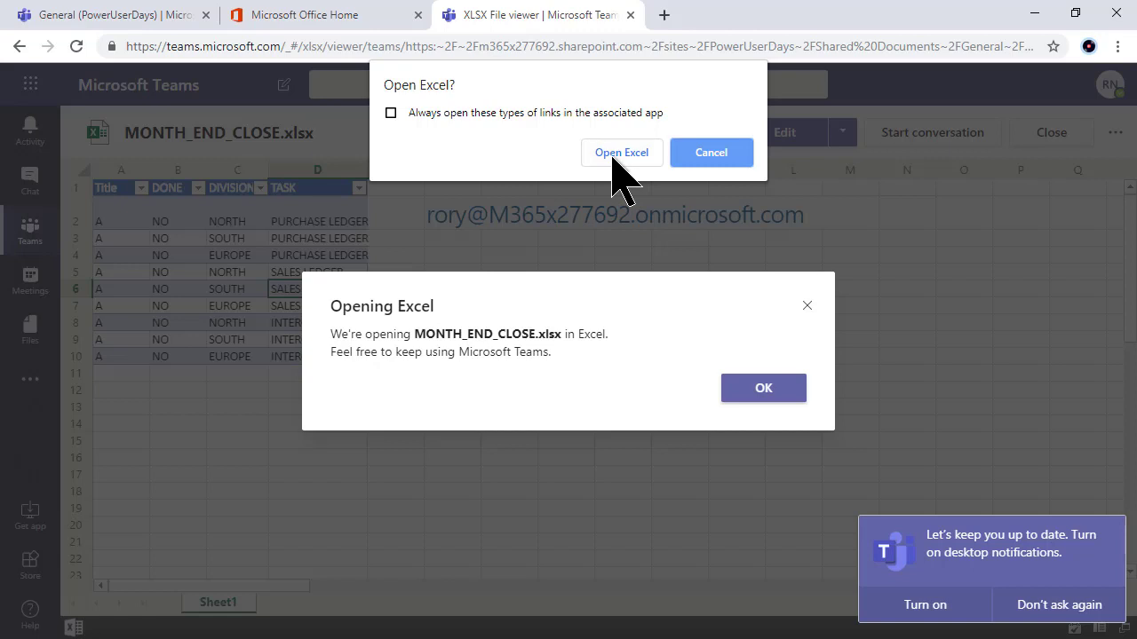
Step: Let Excel launch, dismiss the sign-in prompts, and select the address text in cell F2
click(621, 152)
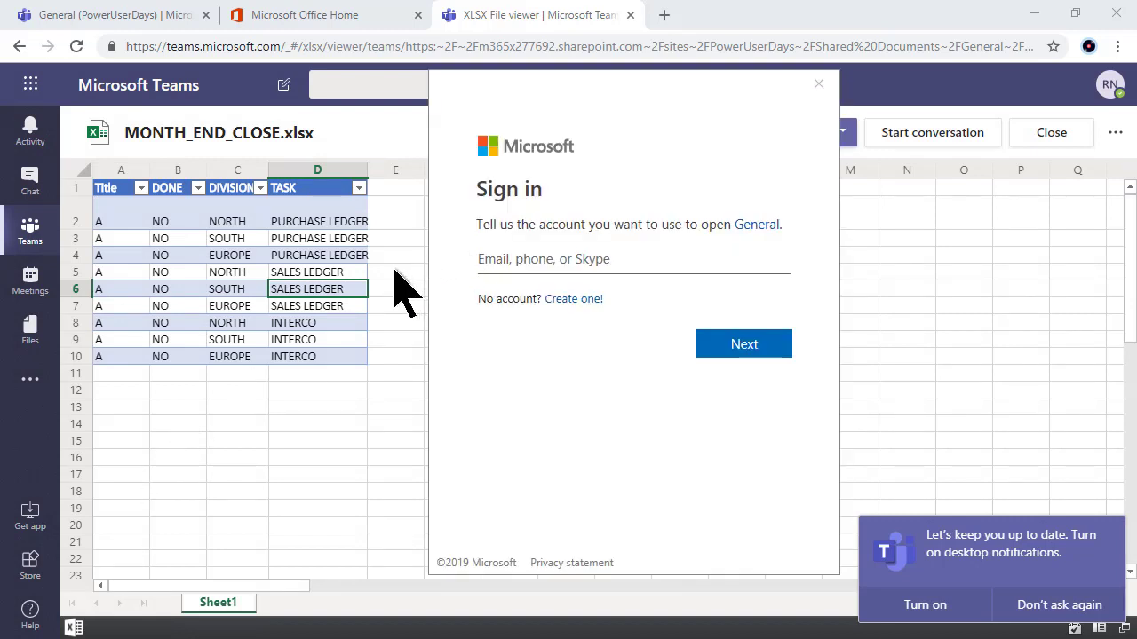
click(443, 222)
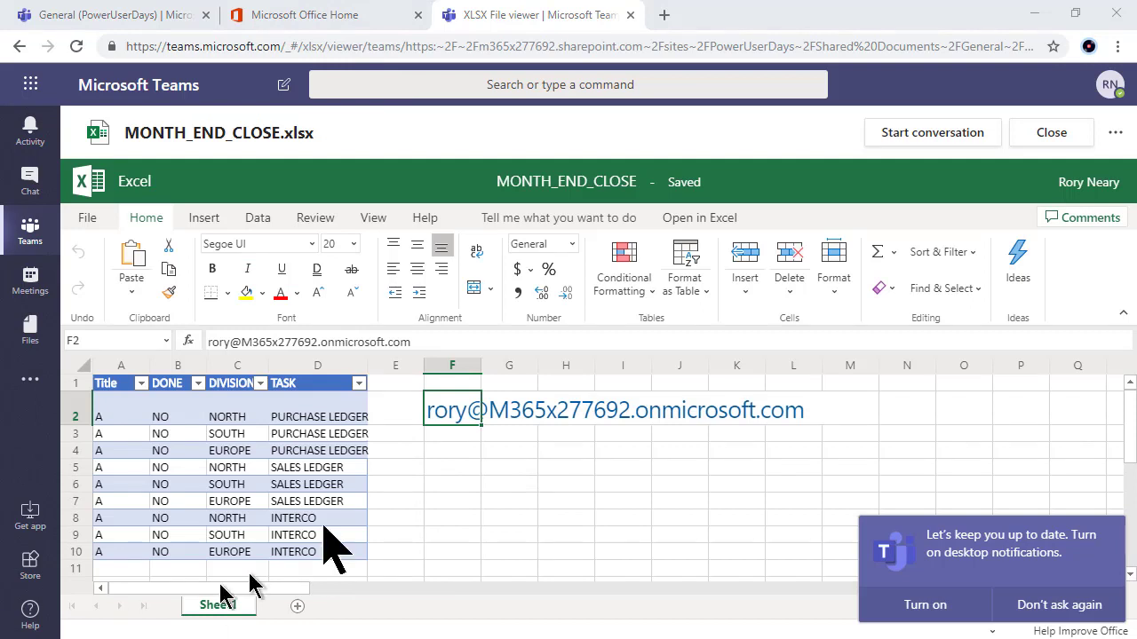
click(435, 343)
drag(434, 343, 122, 385)
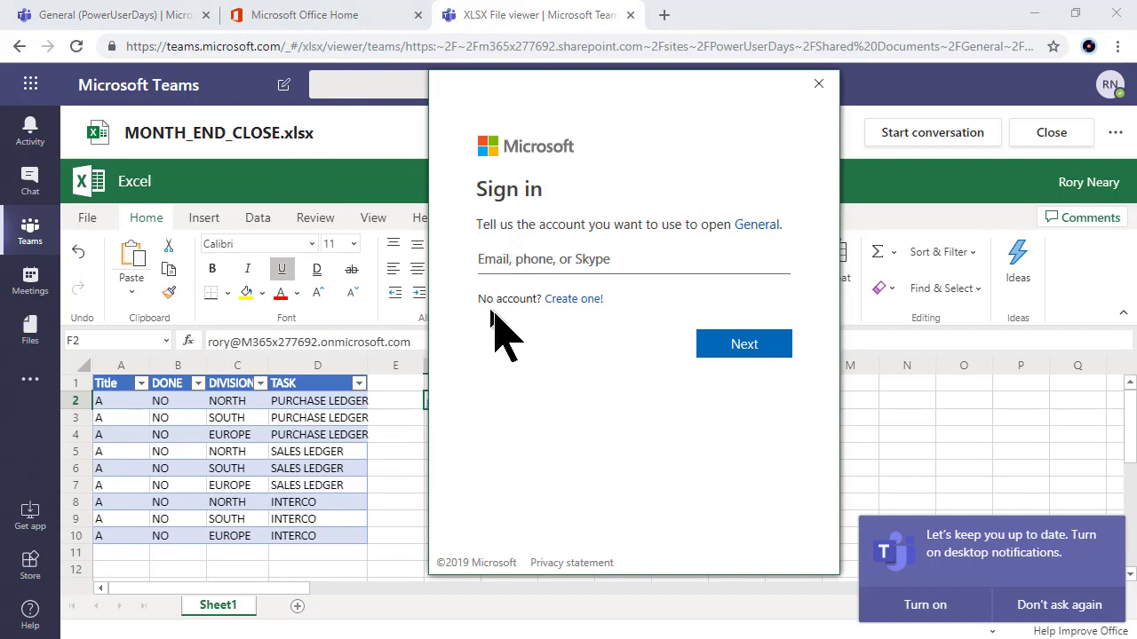
click(410, 411)
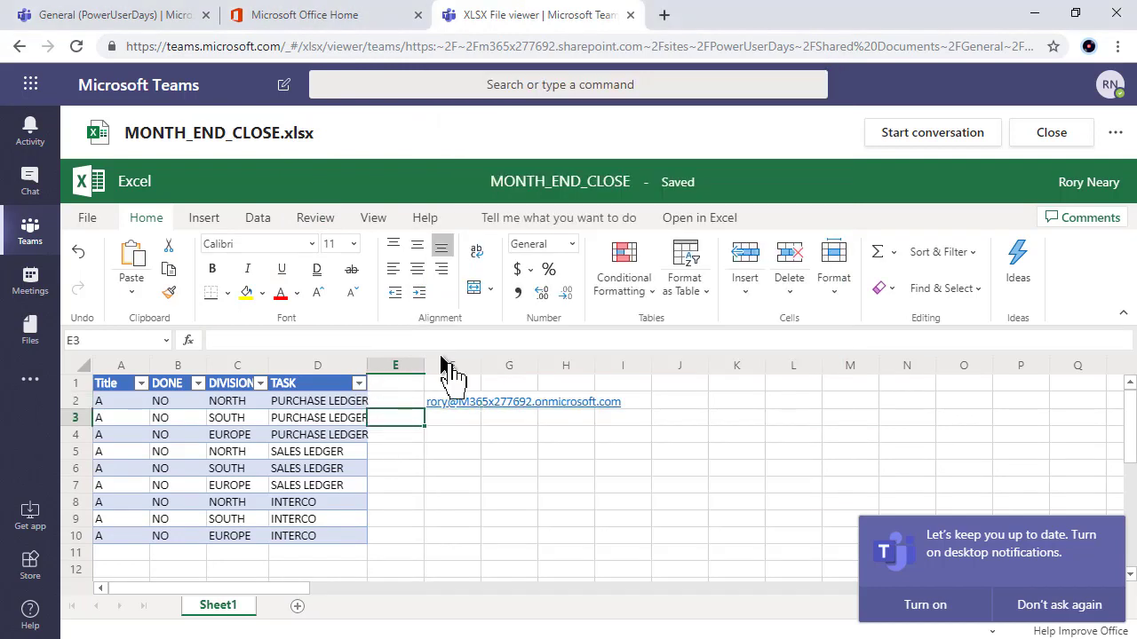
click(436, 406)
Step: Follow the F2 mailto link, copy the recipient account address, and minimize the message
click(436, 409)
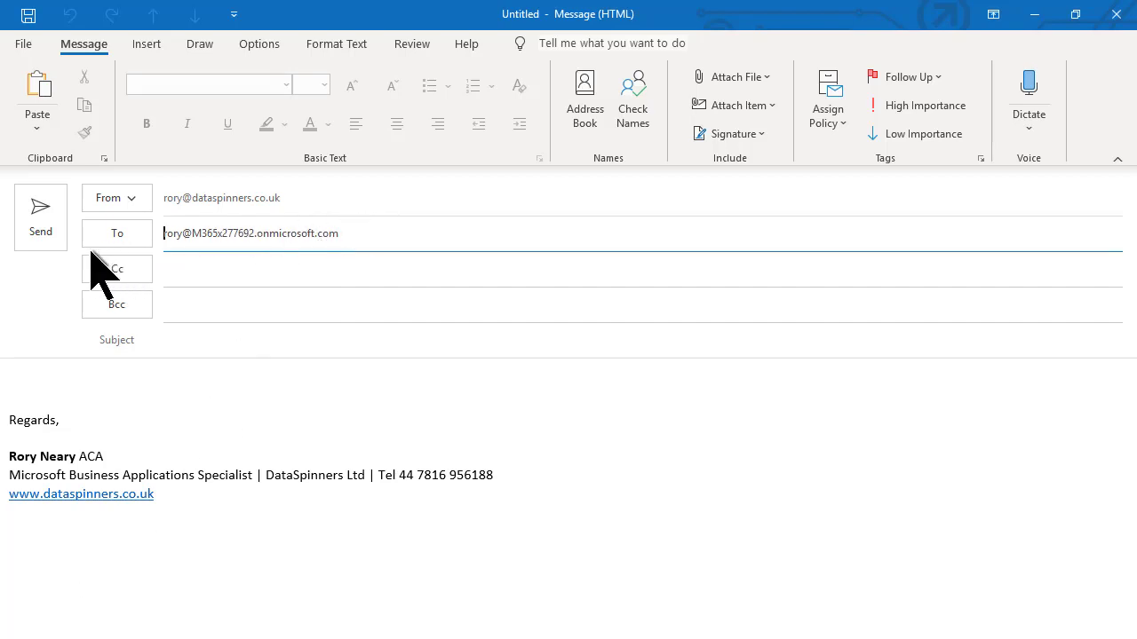
double_click(212, 233)
key(ctrl+a)
key(ctrl+c)
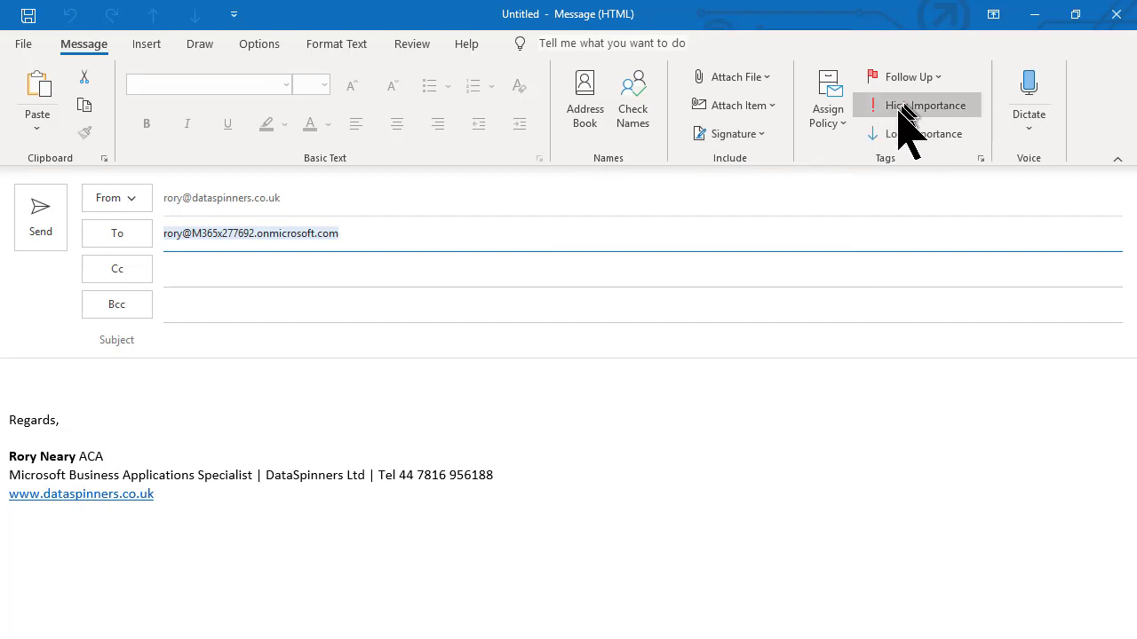
click(1037, 14)
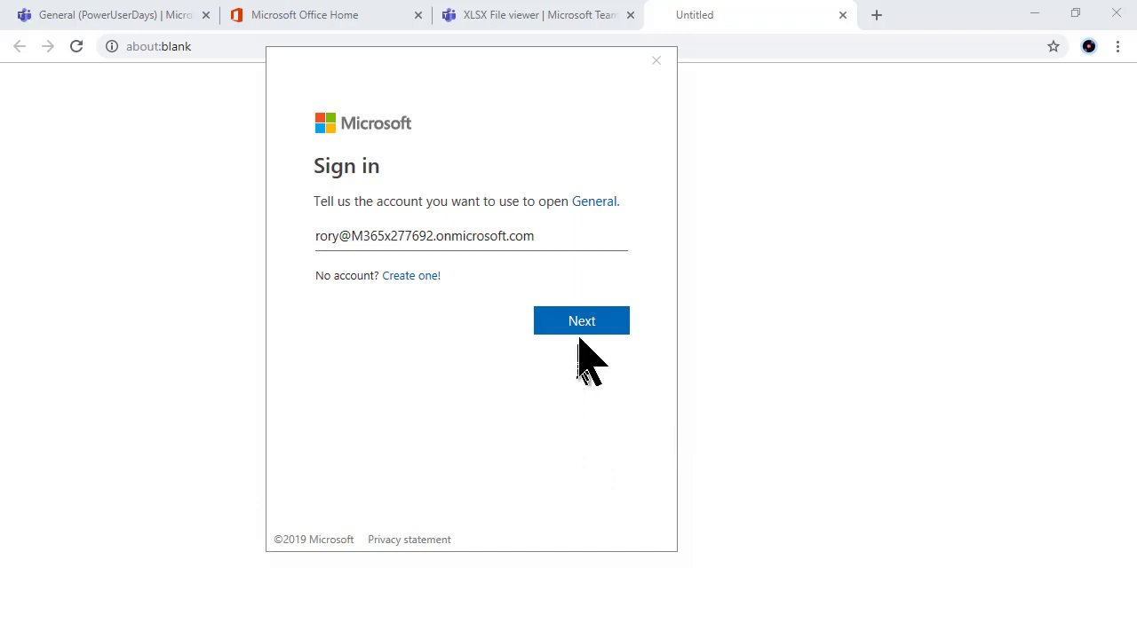
Step: Sign in with the tenant account, pasting the password and retrying after the first rejection
click(580, 327)
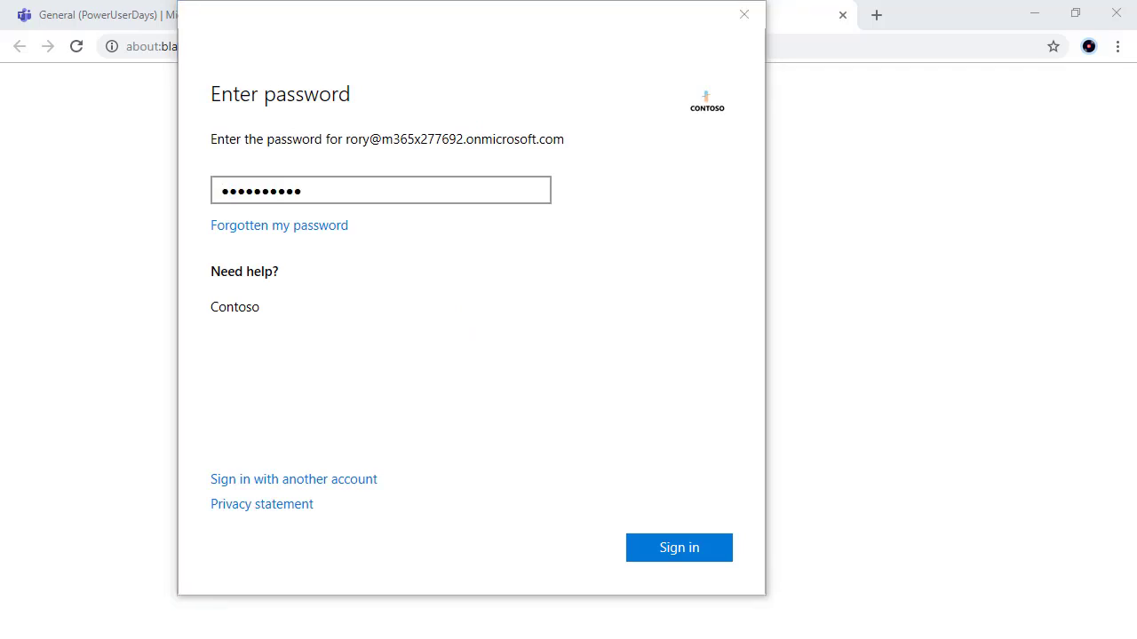
click(677, 548)
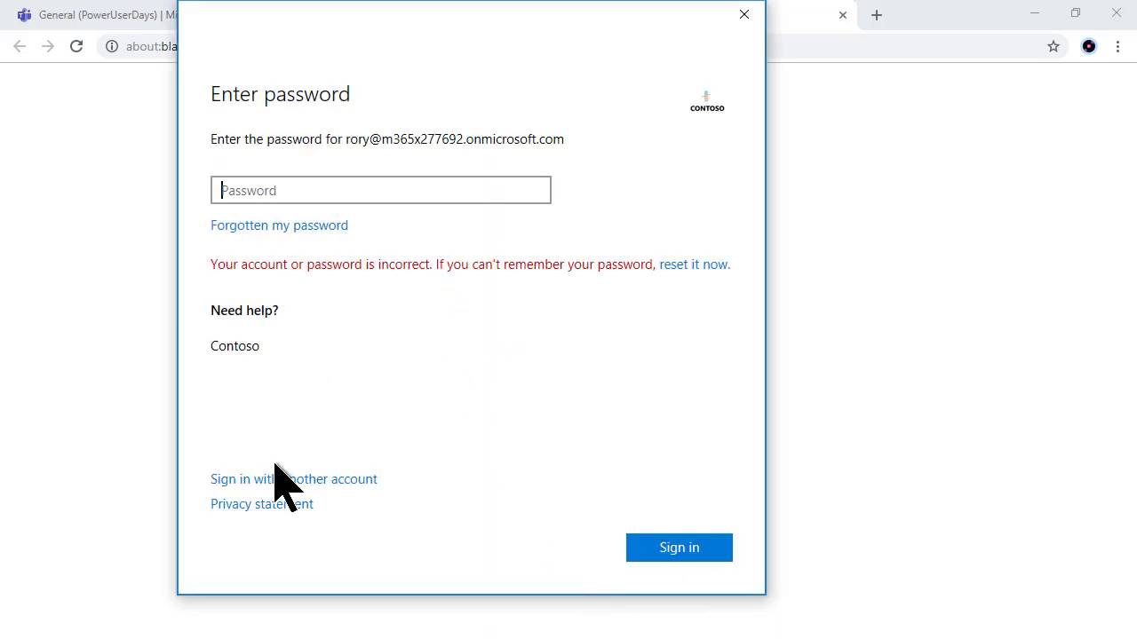
key(ctrl+v)
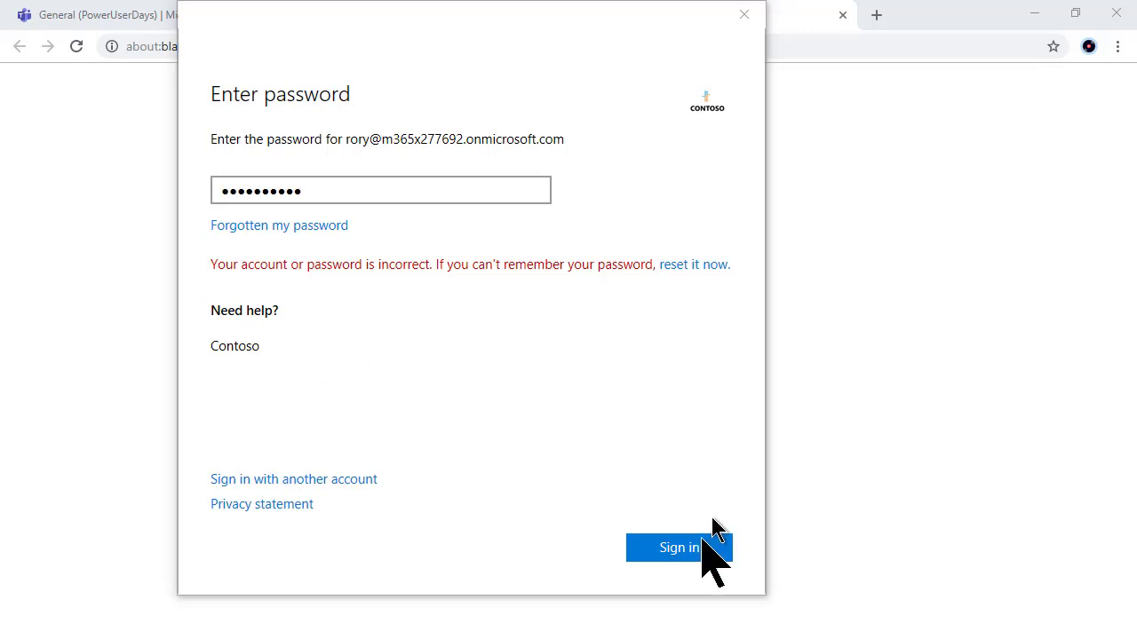
click(711, 551)
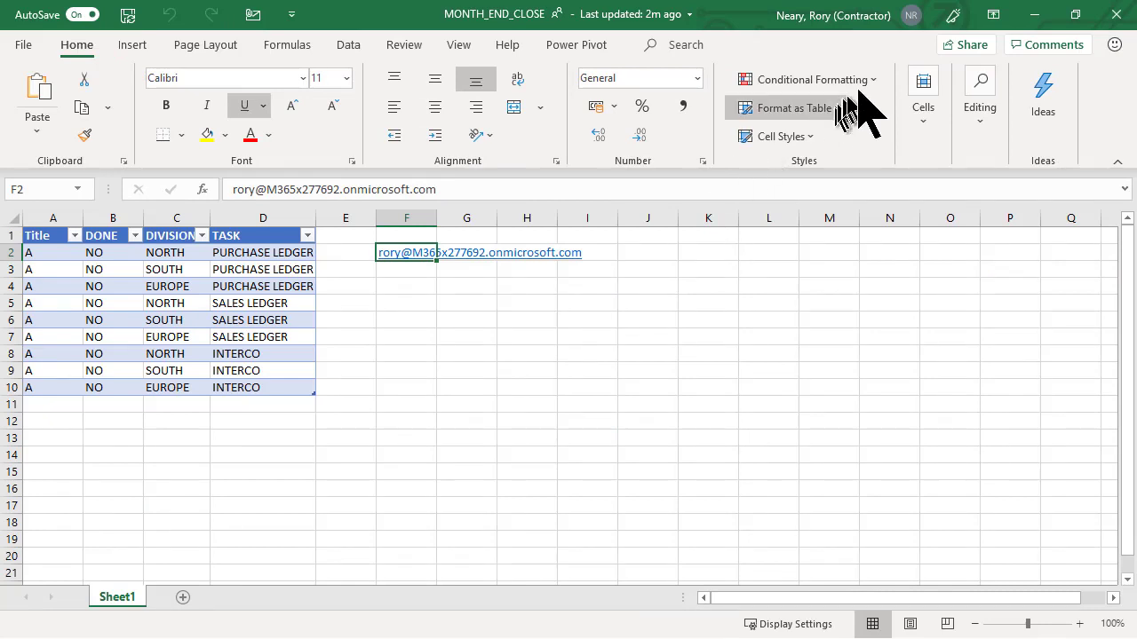
Step: Switch Excel's signed-in account to the tenant account by pasting its address
mouse_move(911, 19)
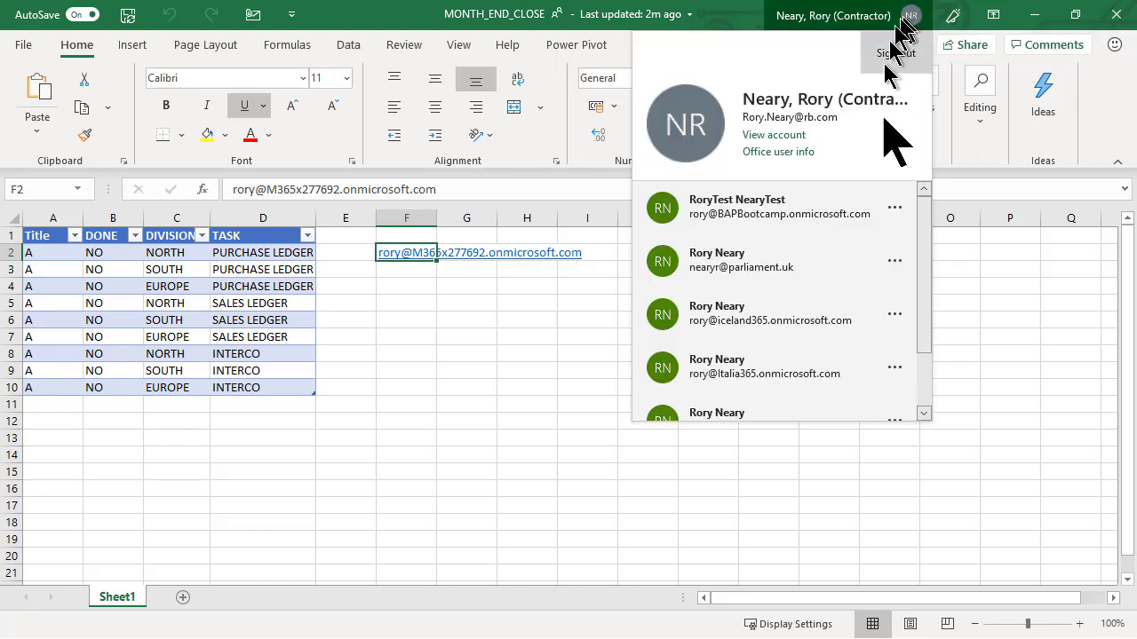
scroll(906, 319, down, 2)
click(809, 405)
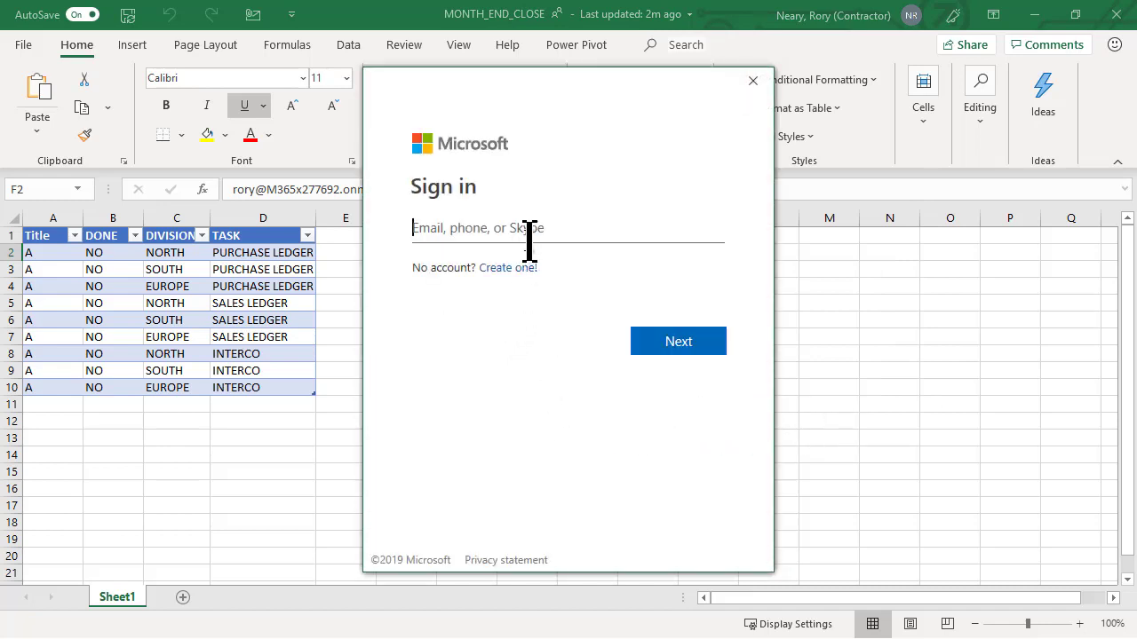
key(ctrl+v)
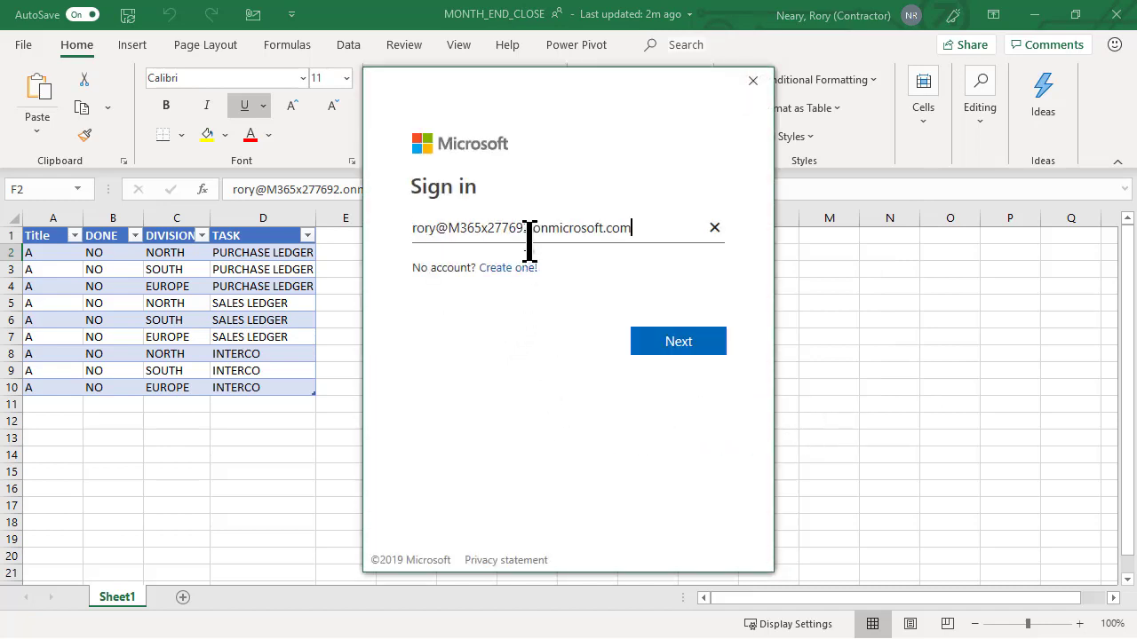
click(682, 348)
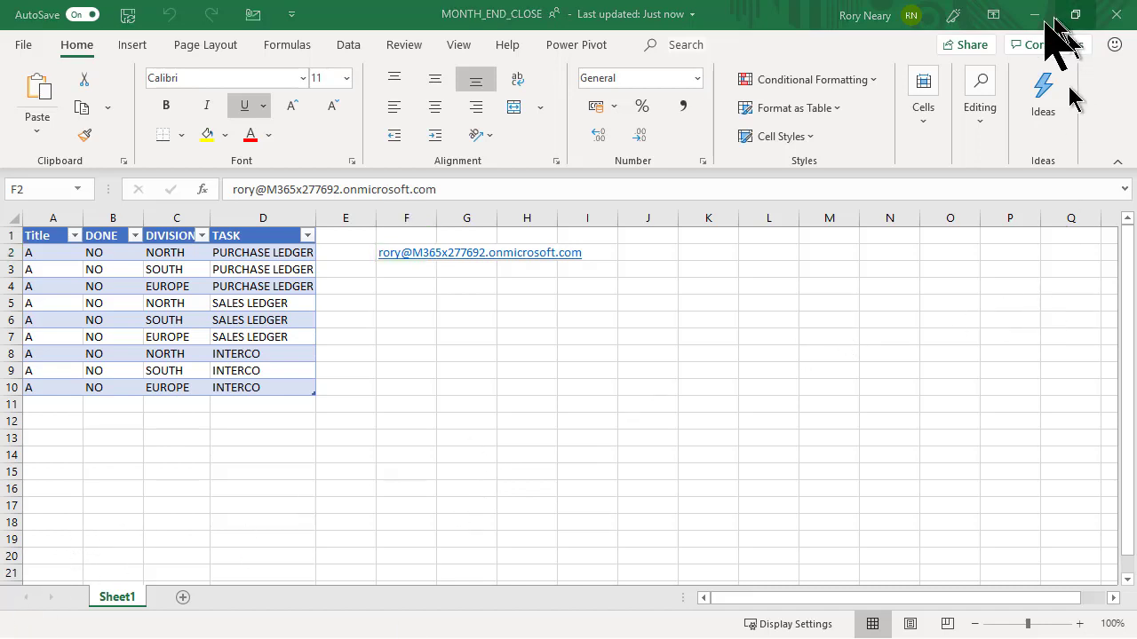
Step: Confirm the tenant account is signed in, then try a command search for 'export'
click(911, 16)
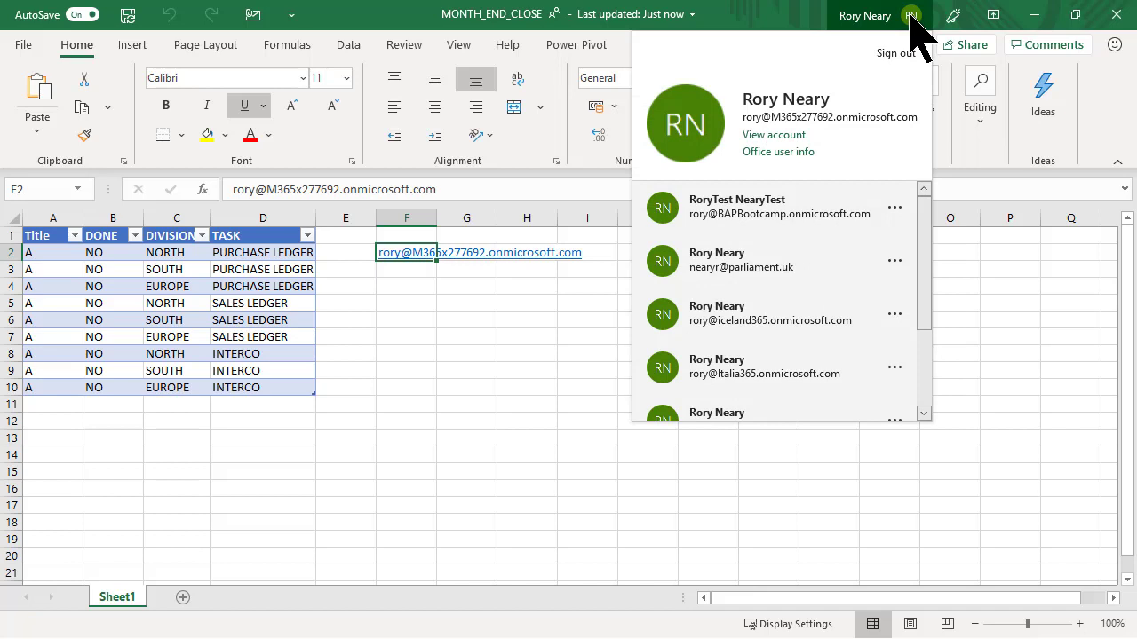
click(911, 16)
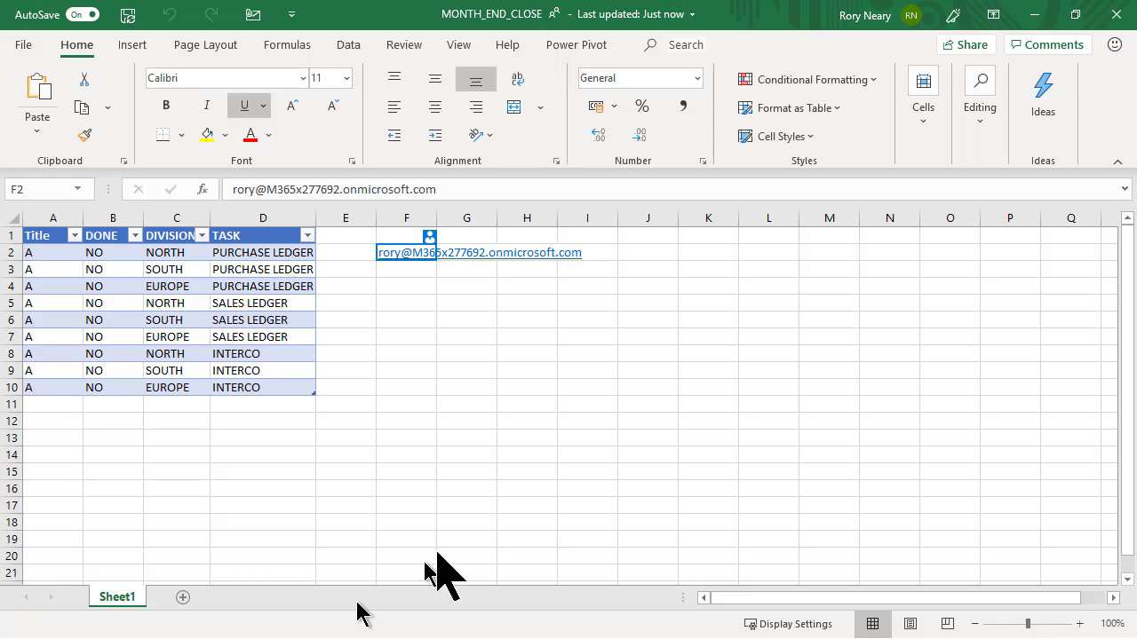
click(684, 44)
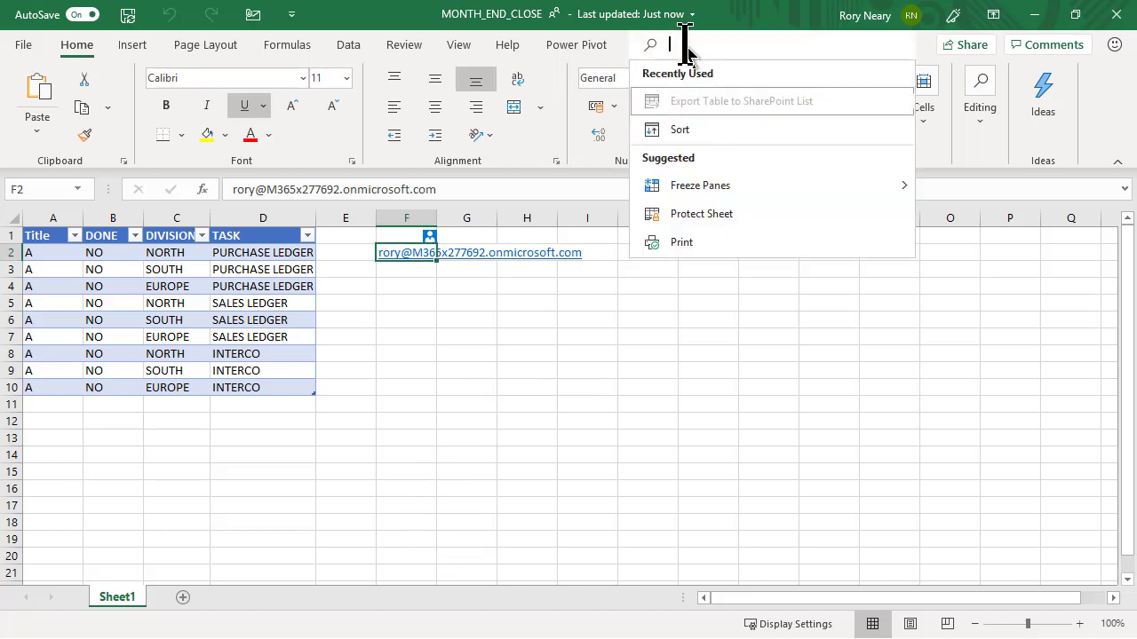
text(expor)
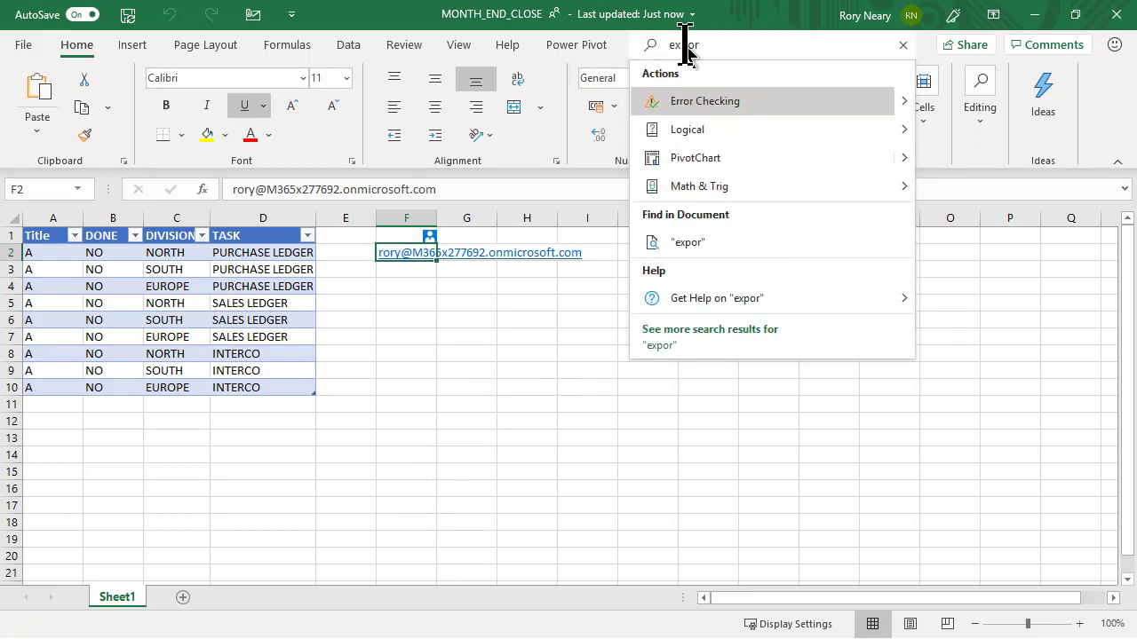
text(t)
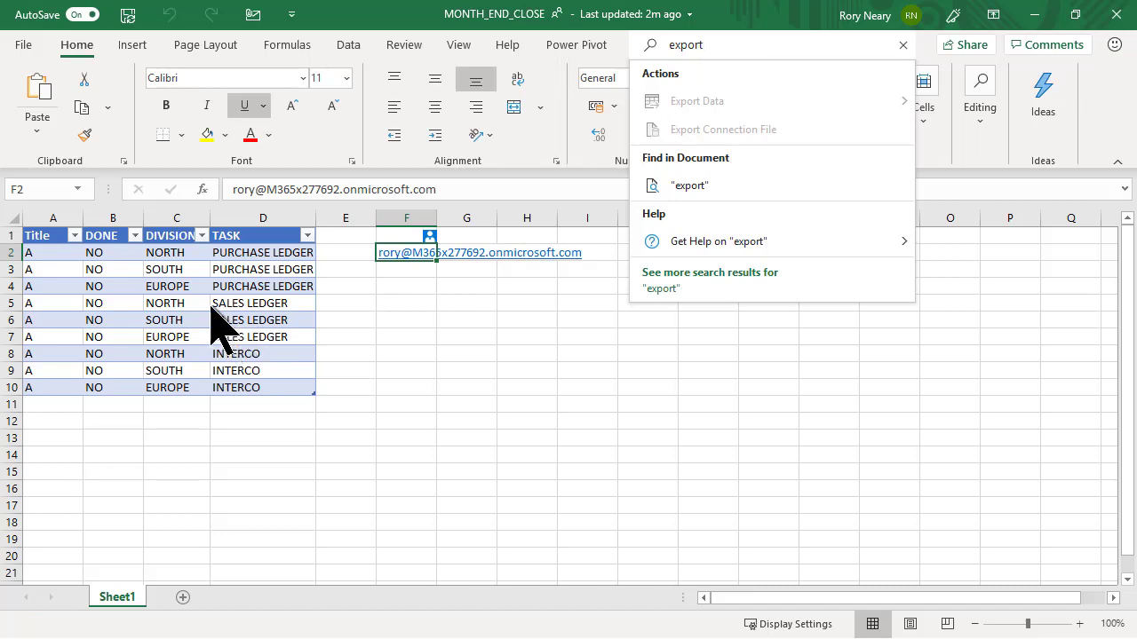
click(156, 333)
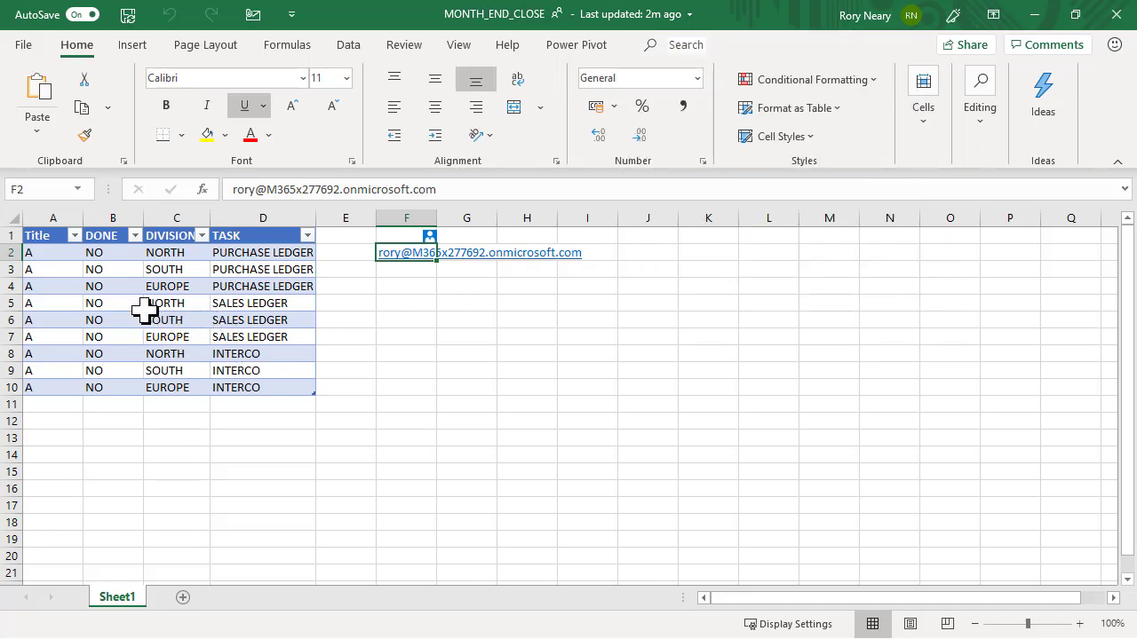
click(149, 303)
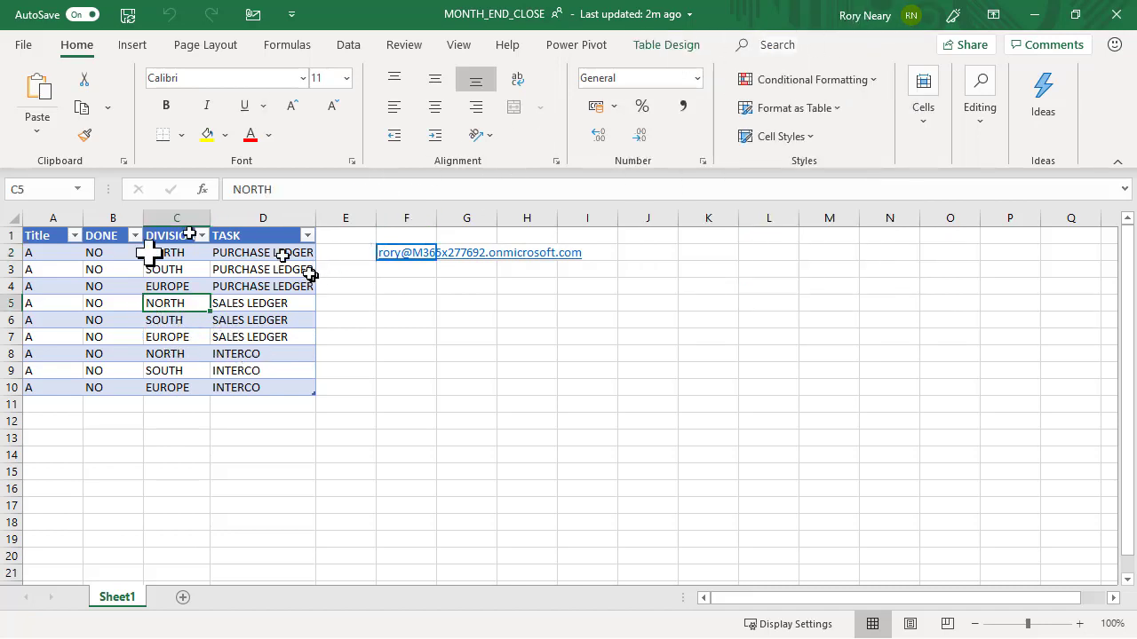
Step: Search commands for 'expo' to reveal Export Table to SharePoint List
click(815, 45)
text(expo)
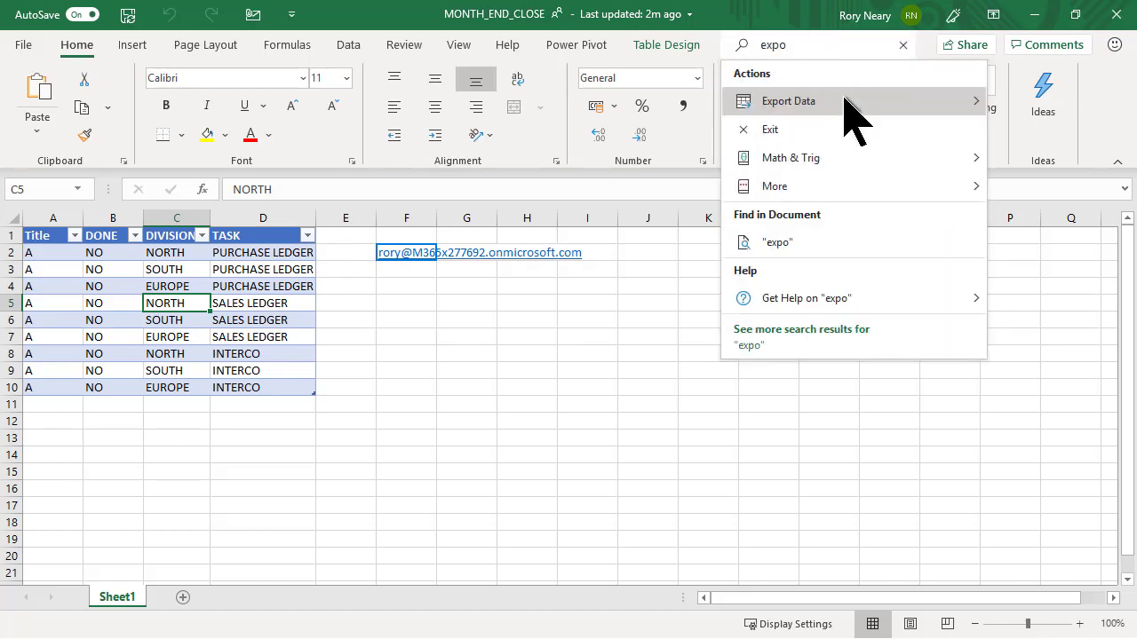
mouse_move(844, 101)
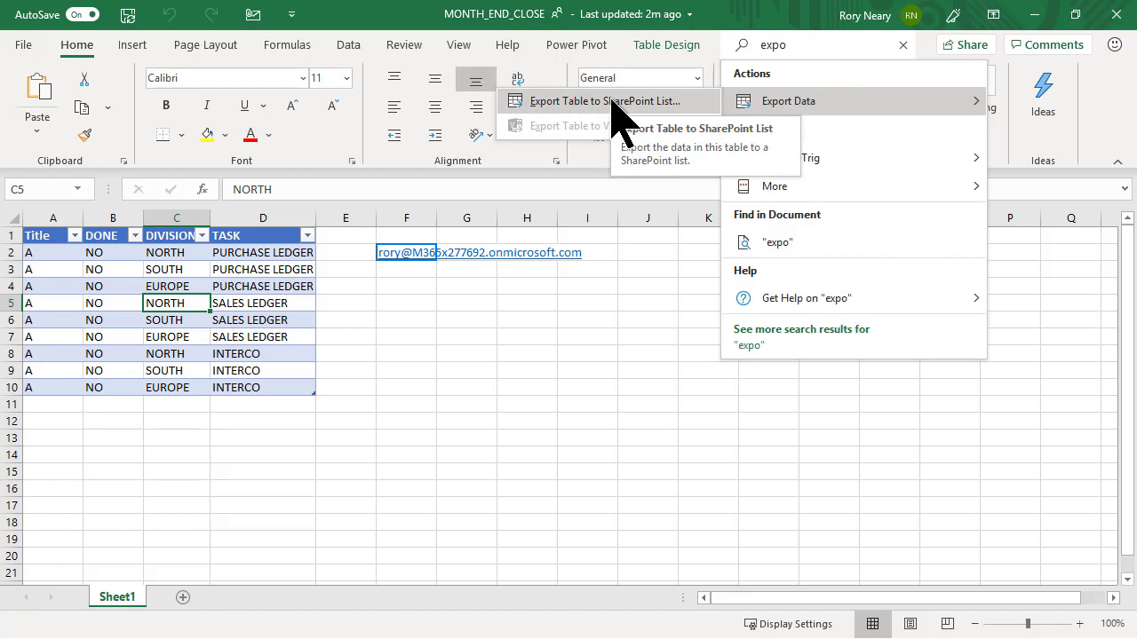
Step: Cancel the SharePoint export and copy the PowerUserDays site address from cell F5
click(611, 100)
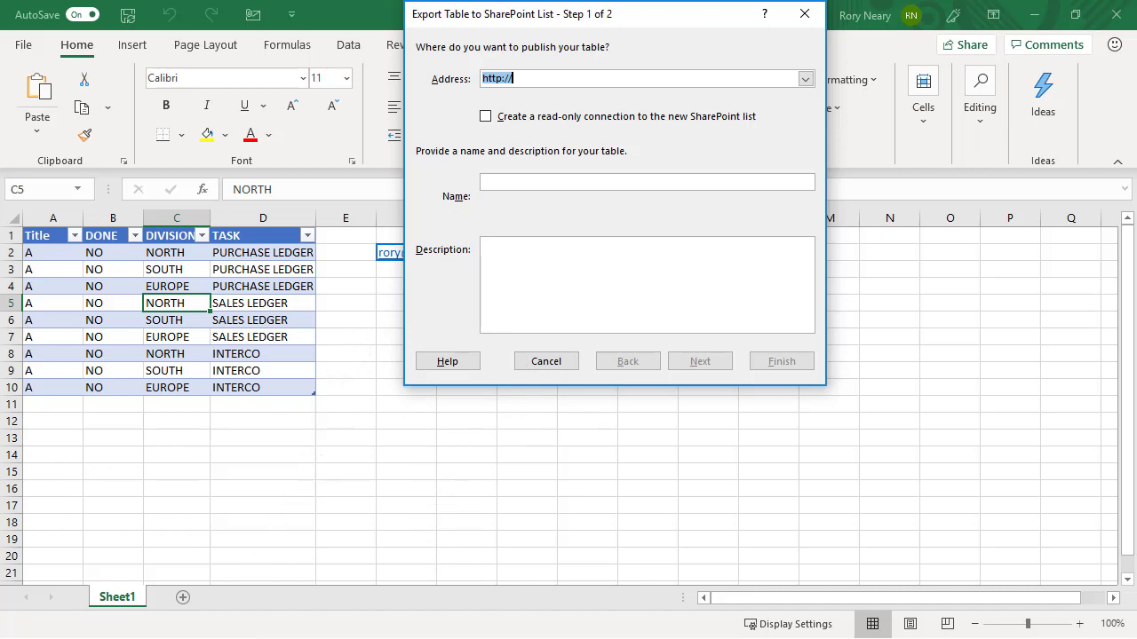
key(Escape)
key(Right)
key(Right)
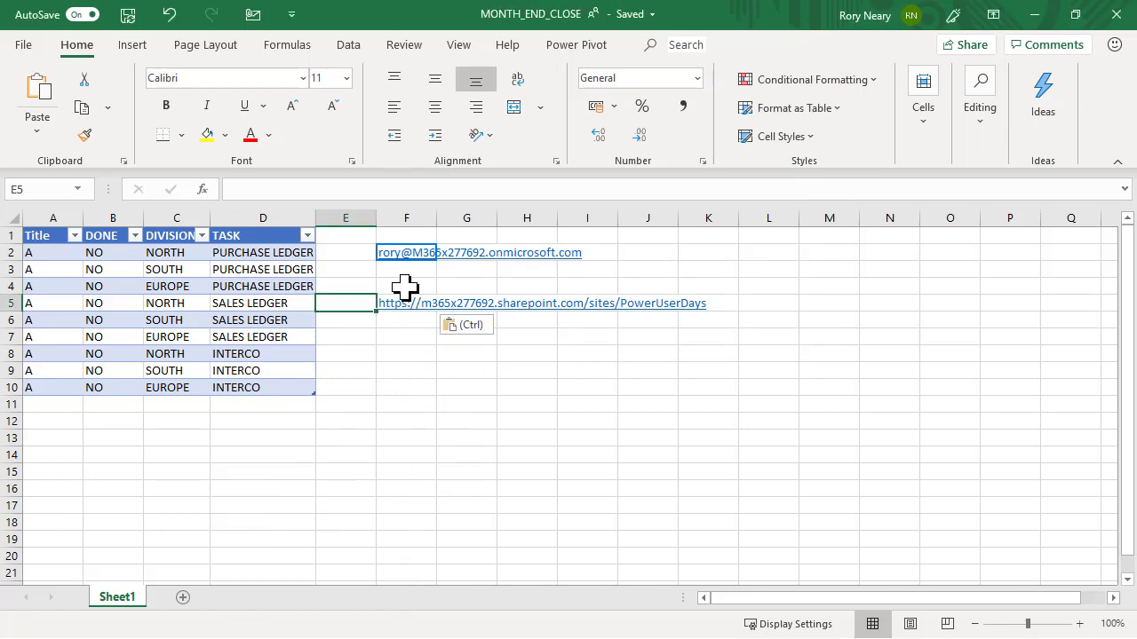
key(Right)
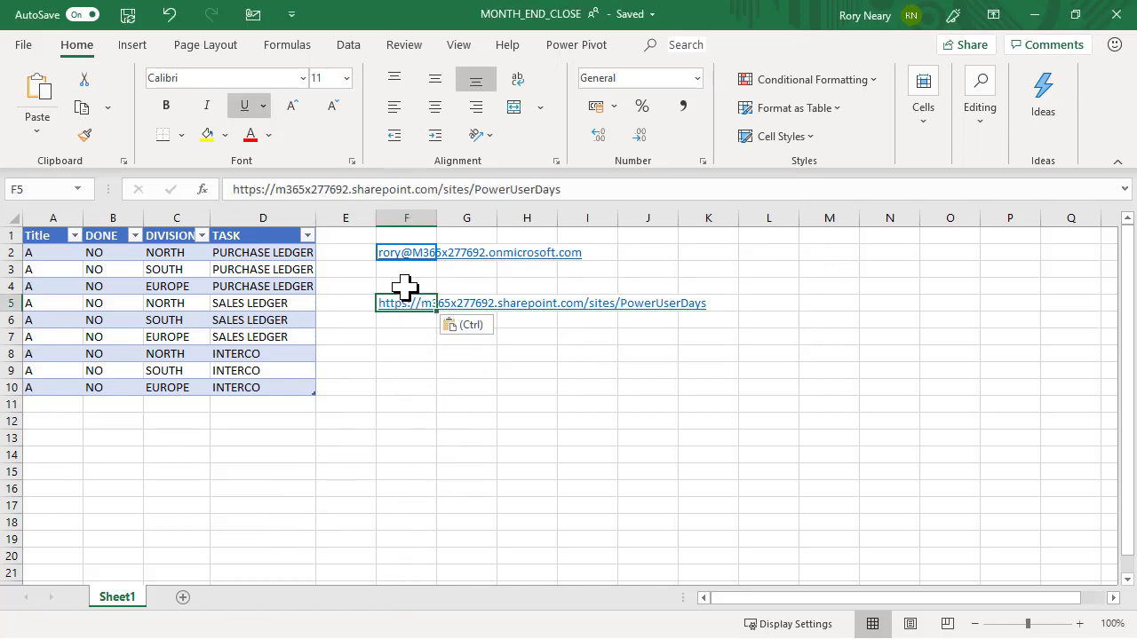
drag(578, 189, 177, 205)
key(ctrl+c)
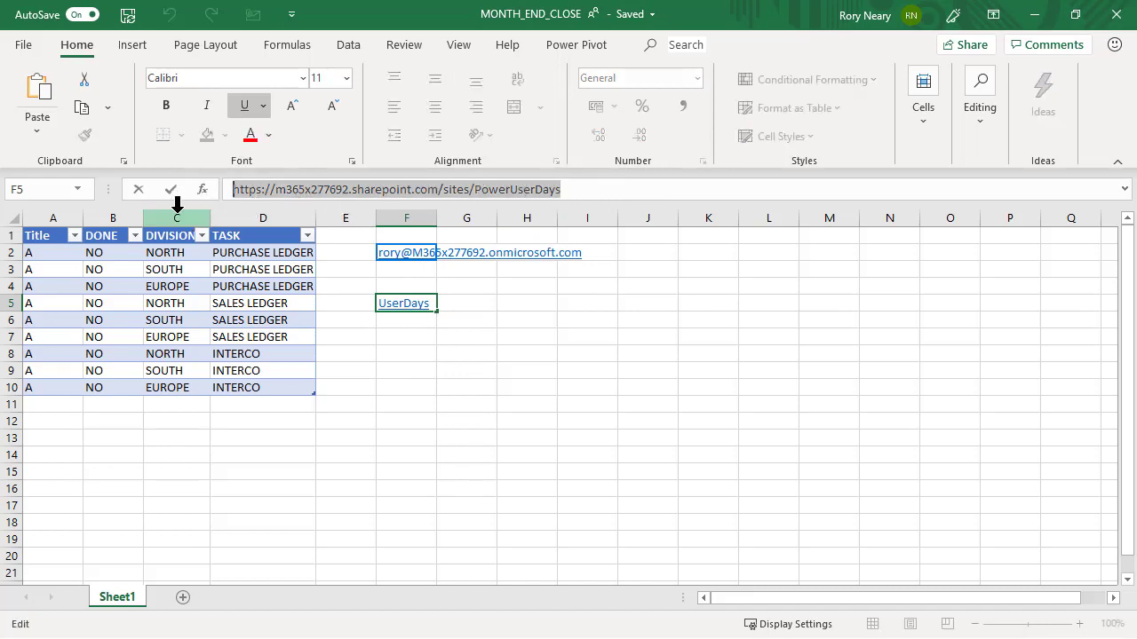
click(207, 331)
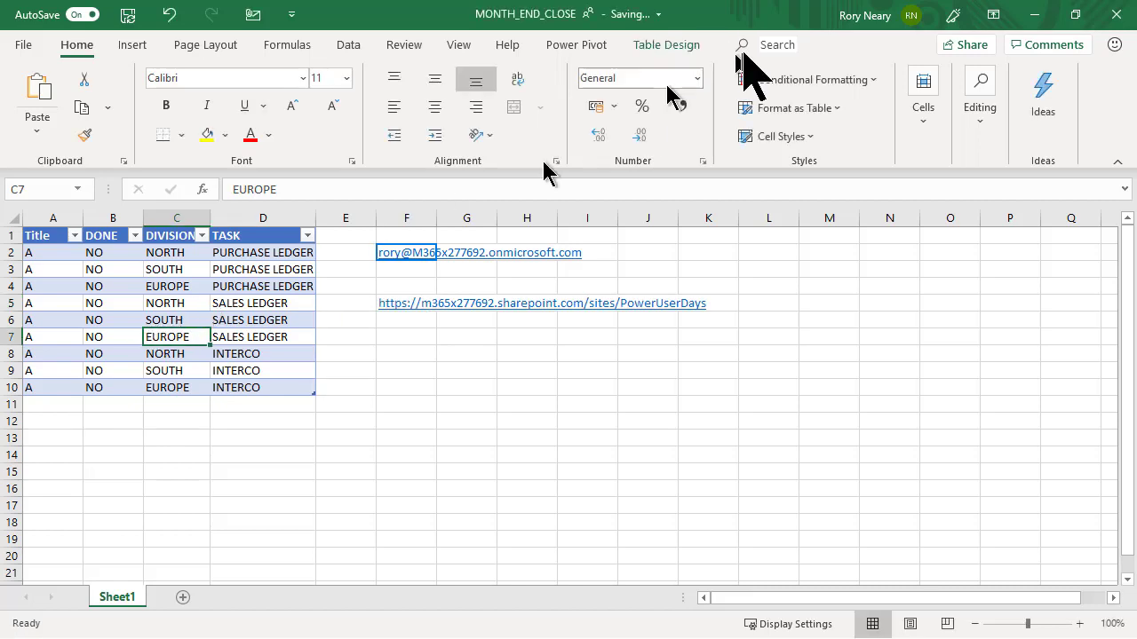
Step: Open Export Table to SharePoint List via the 'expo' command search
click(795, 46)
text(expo)
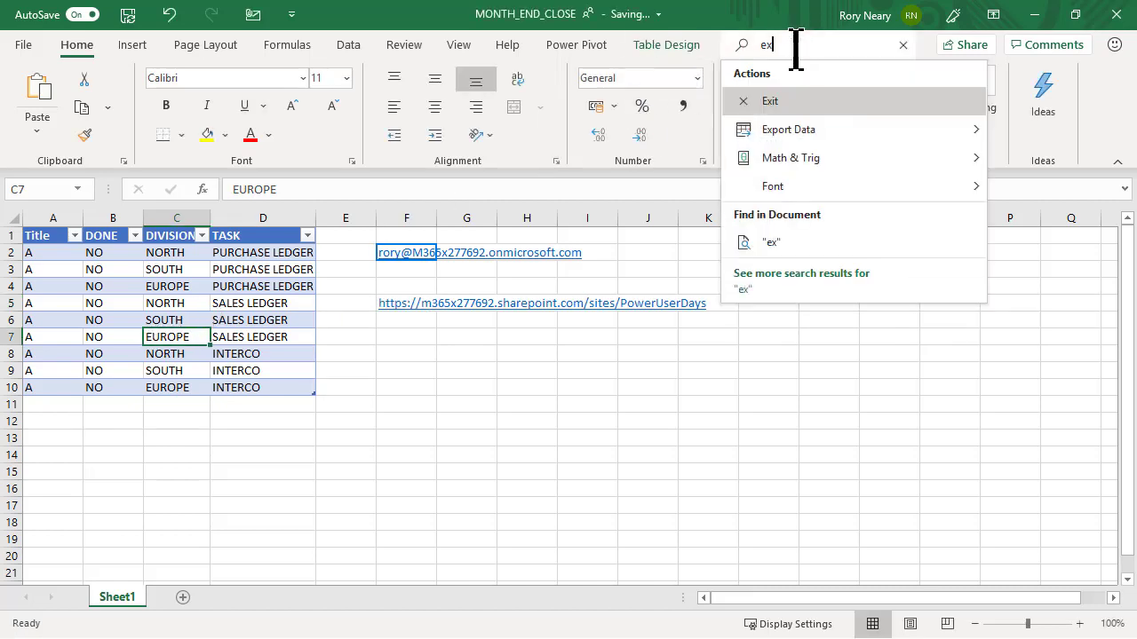
mouse_move(843, 102)
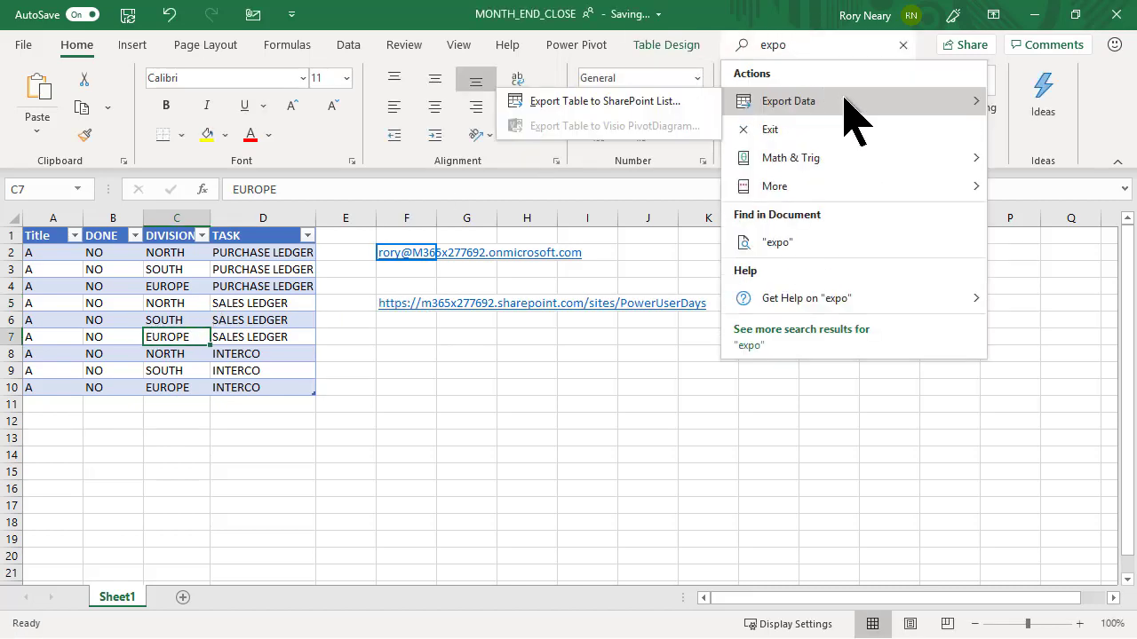
click(636, 100)
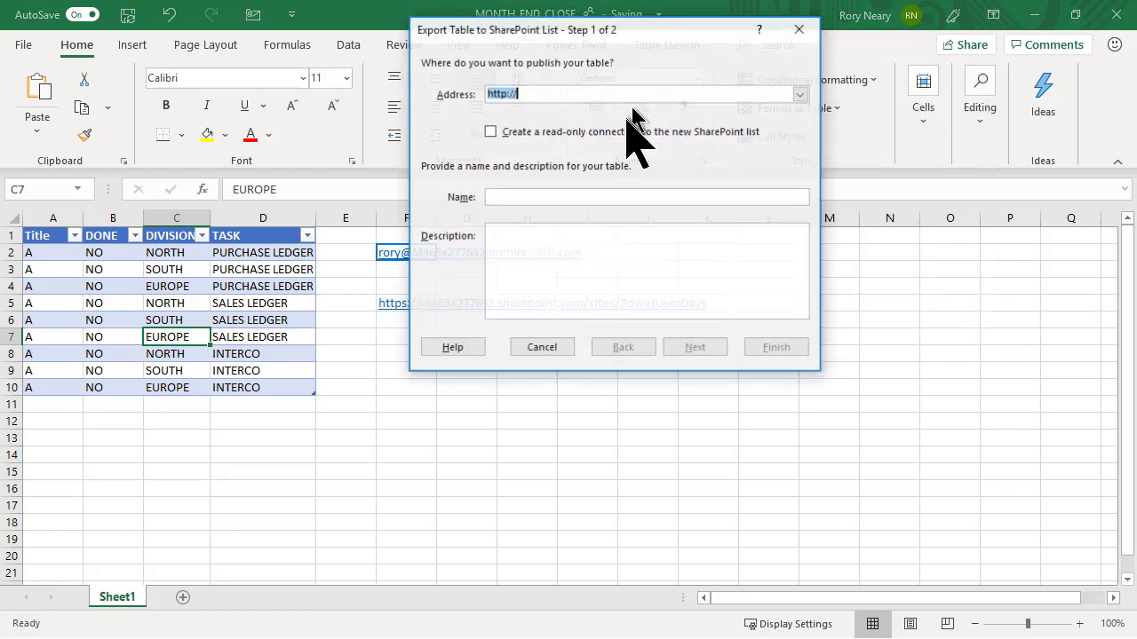
Step: Export to the pasted PowerUserDays site address as list 'userRoryMonthEnd' and acknowledge success
key(ctrl+v)
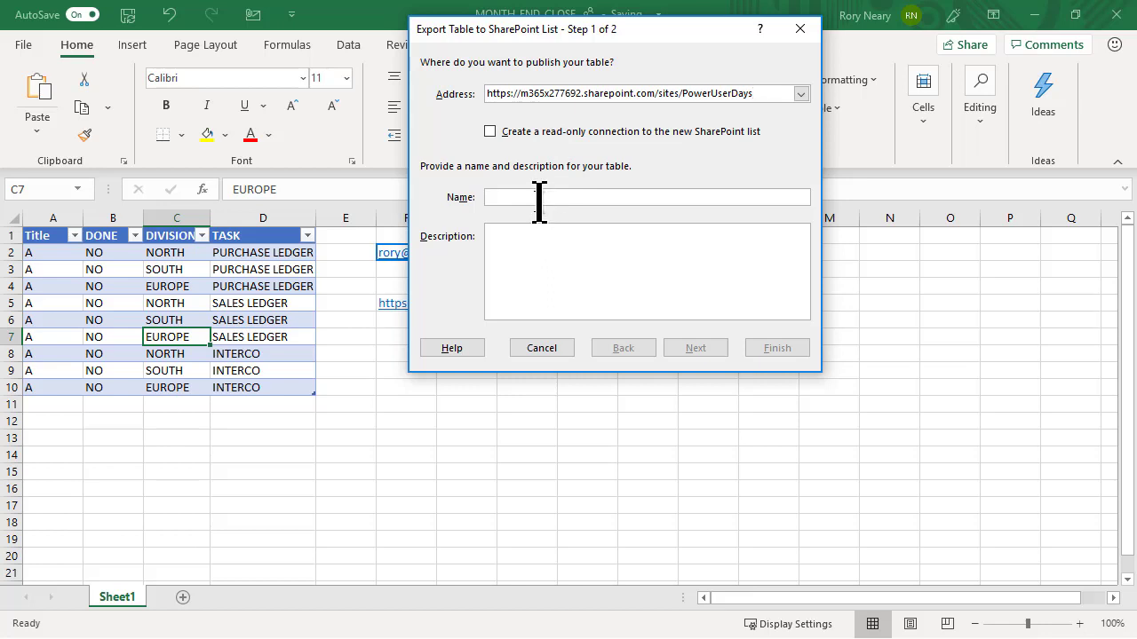
click(537, 199)
text(userRoryMonthEnd)
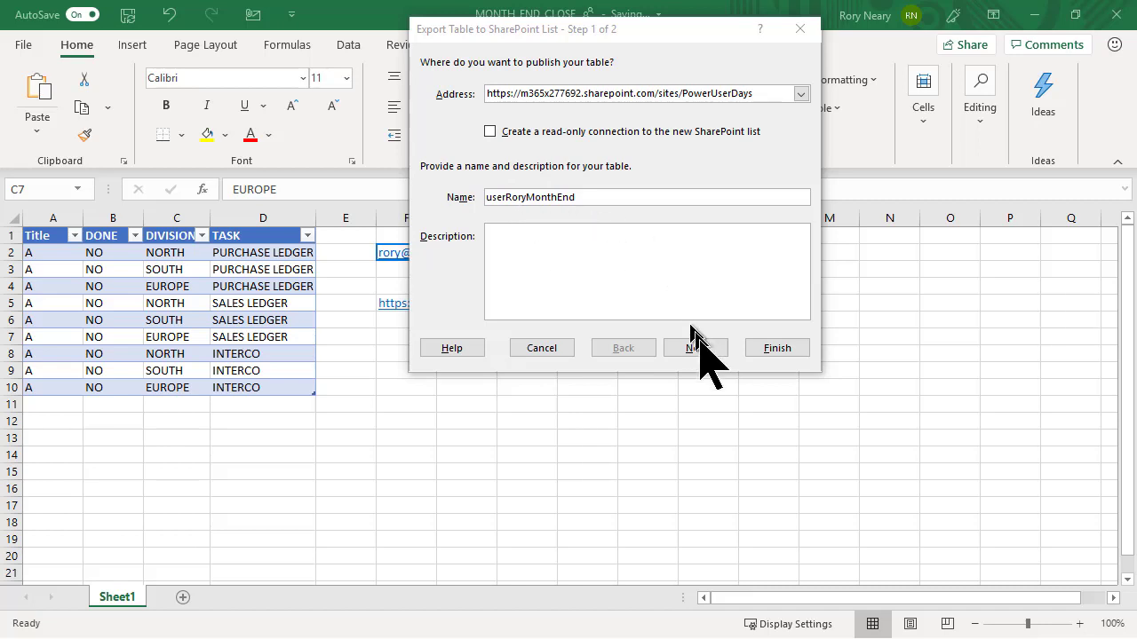
click(772, 353)
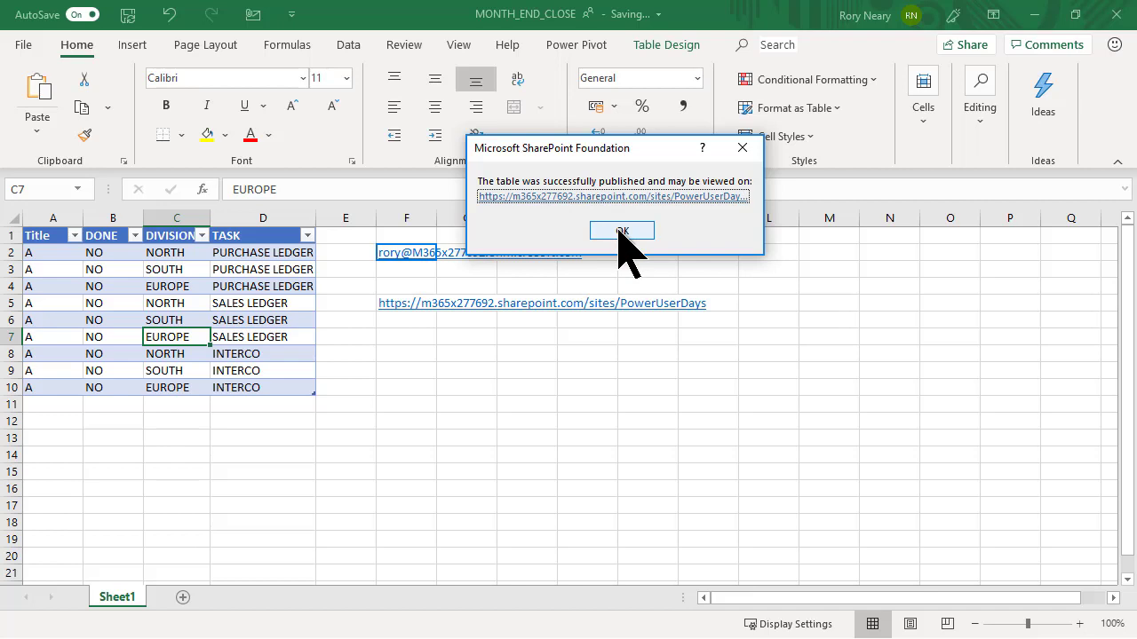
click(621, 233)
Step: Open the userRoryMonthEnd list in the browser, close the feedback survey, and show its PowerApps options
click(614, 197)
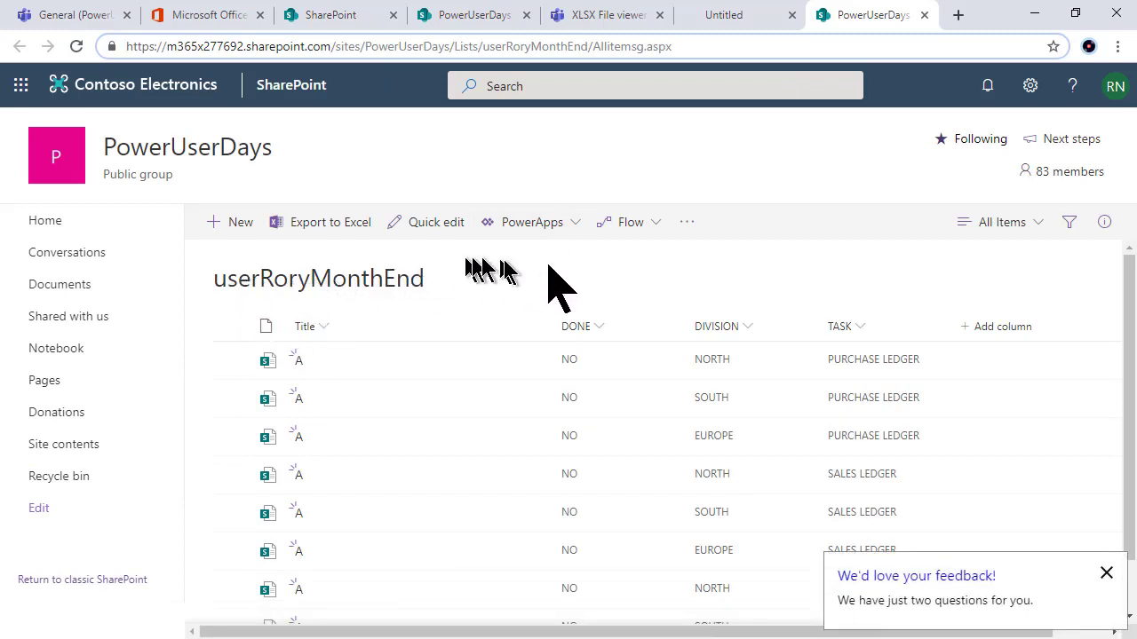
click(1107, 575)
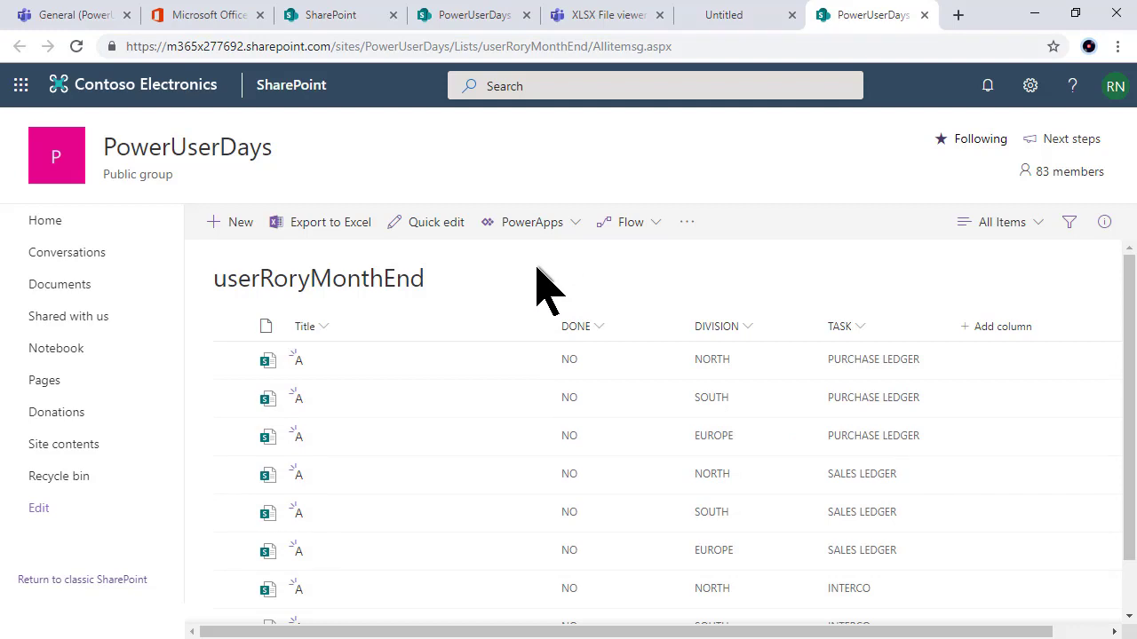
click(569, 230)
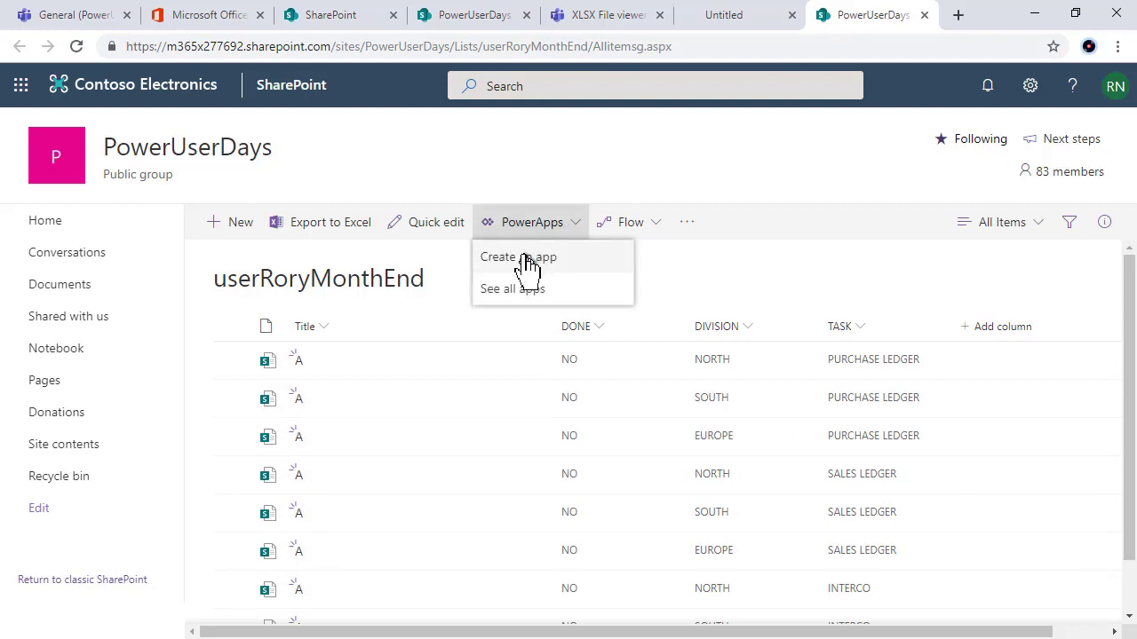
Step: Create an app from the list named userRoryMonthEndCloseVid
click(526, 259)
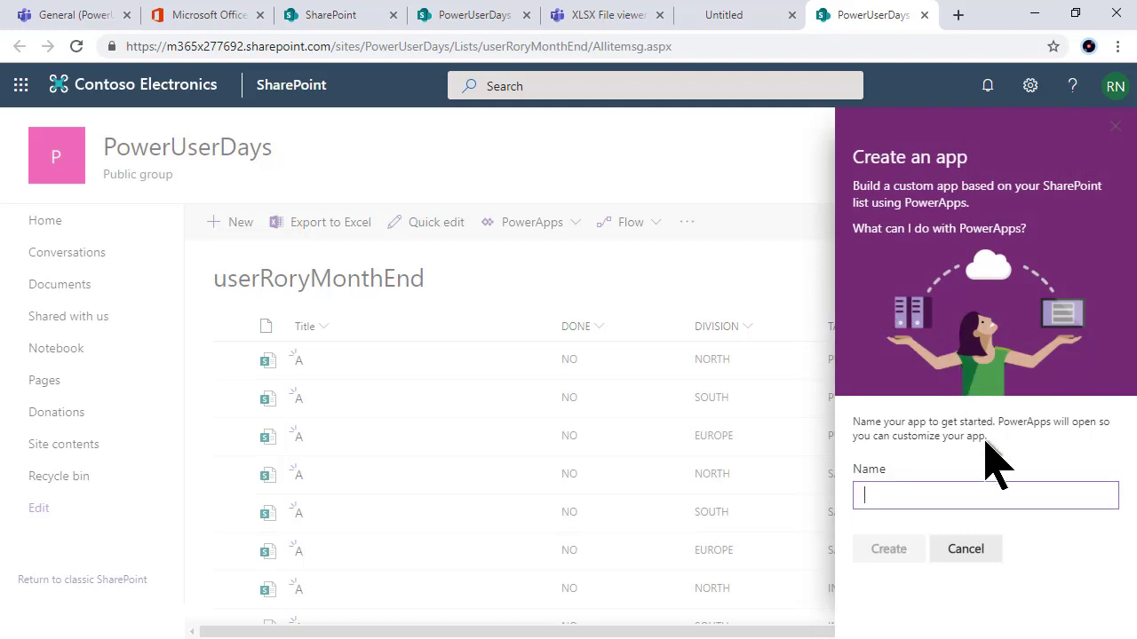
text(user)
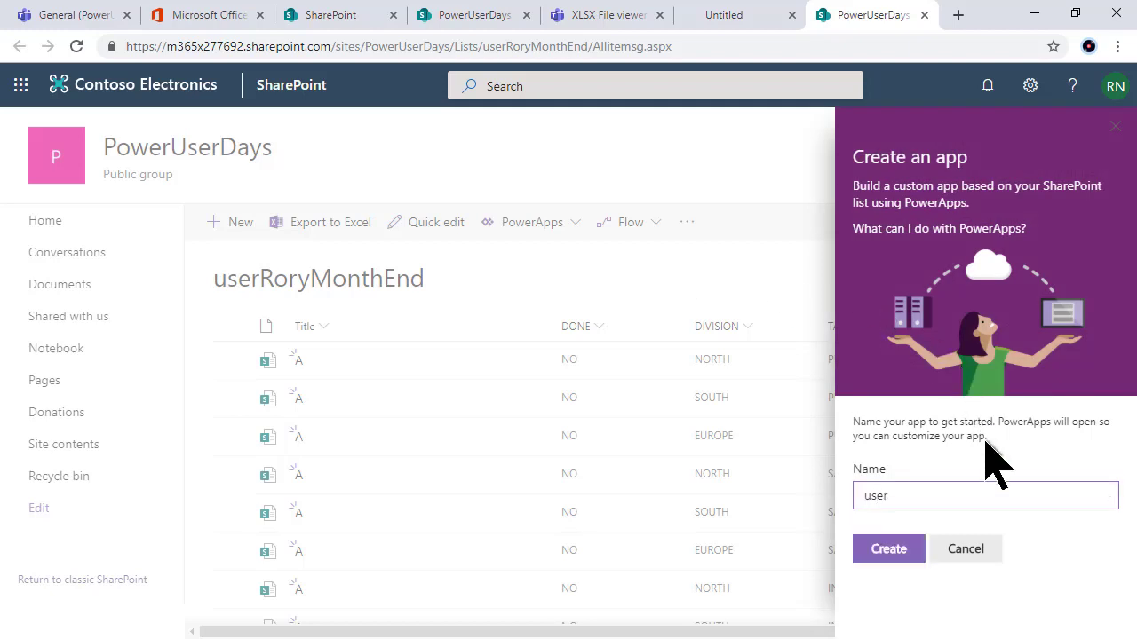
text(RoryMont)
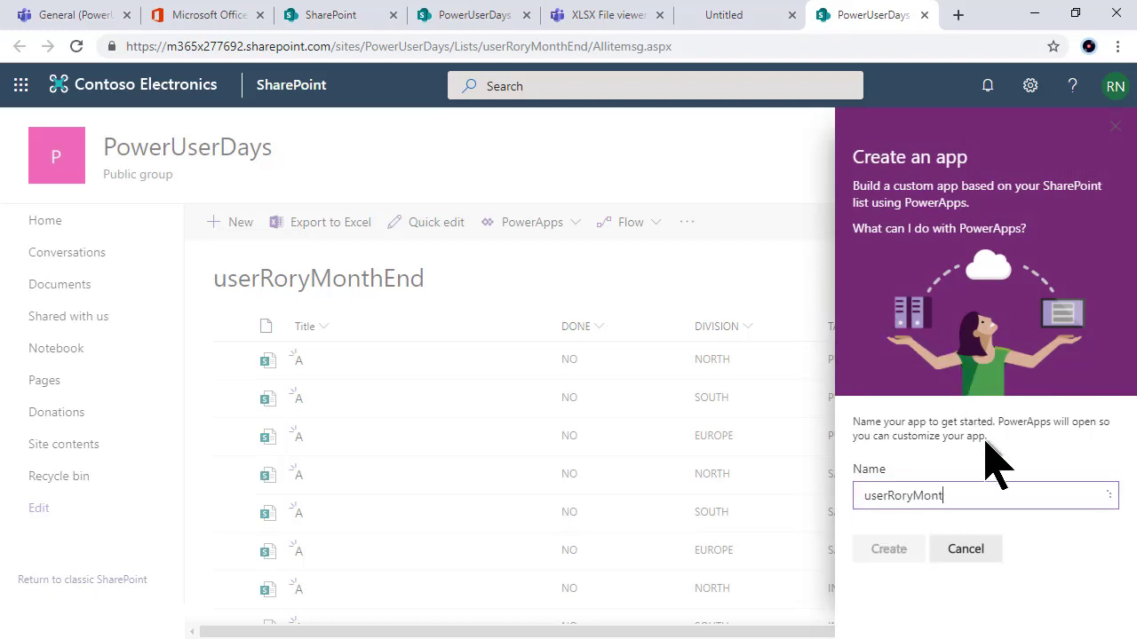
text(hEndCloseV)
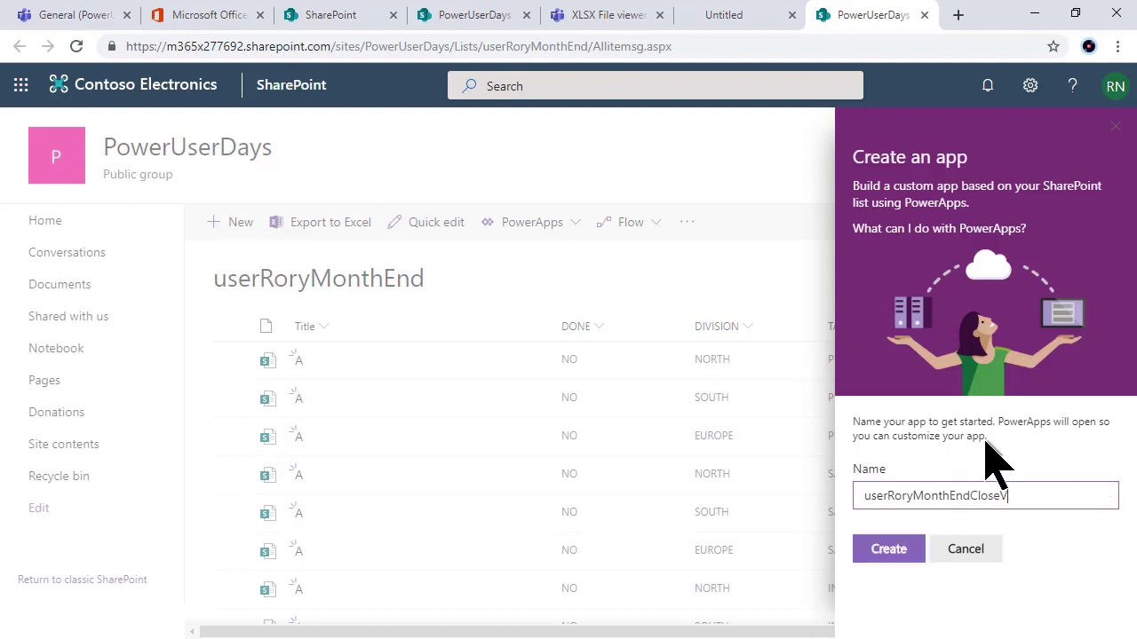
text(id)
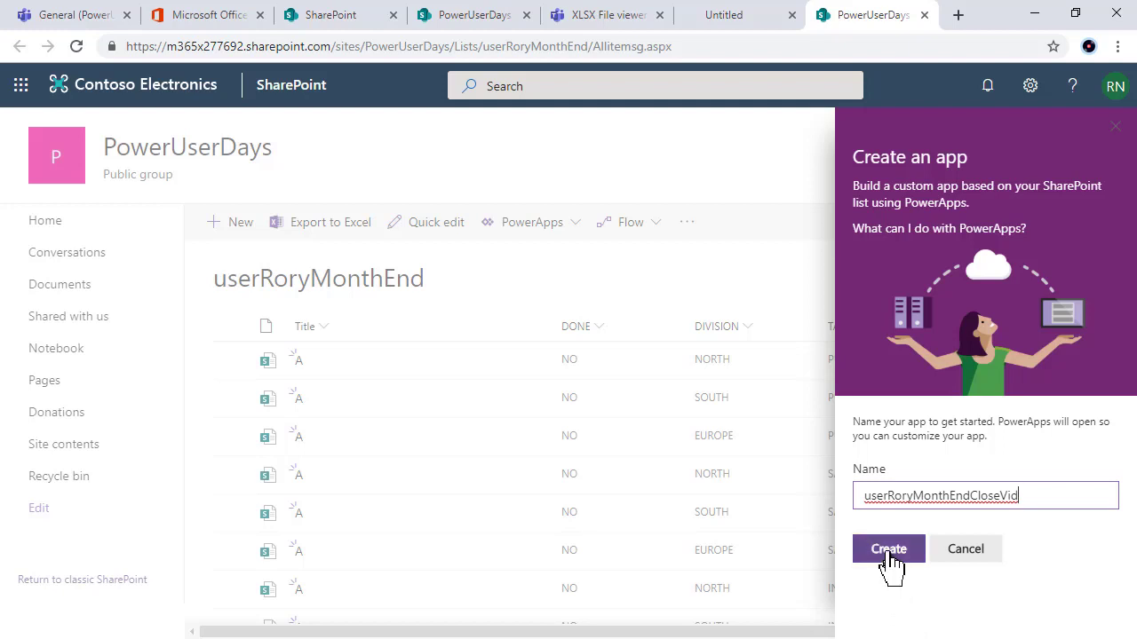
Step: Create the userRoryMonthEndCloseVid app and skip the Welcome dialog with 'Don't show me this again' ticked
click(889, 556)
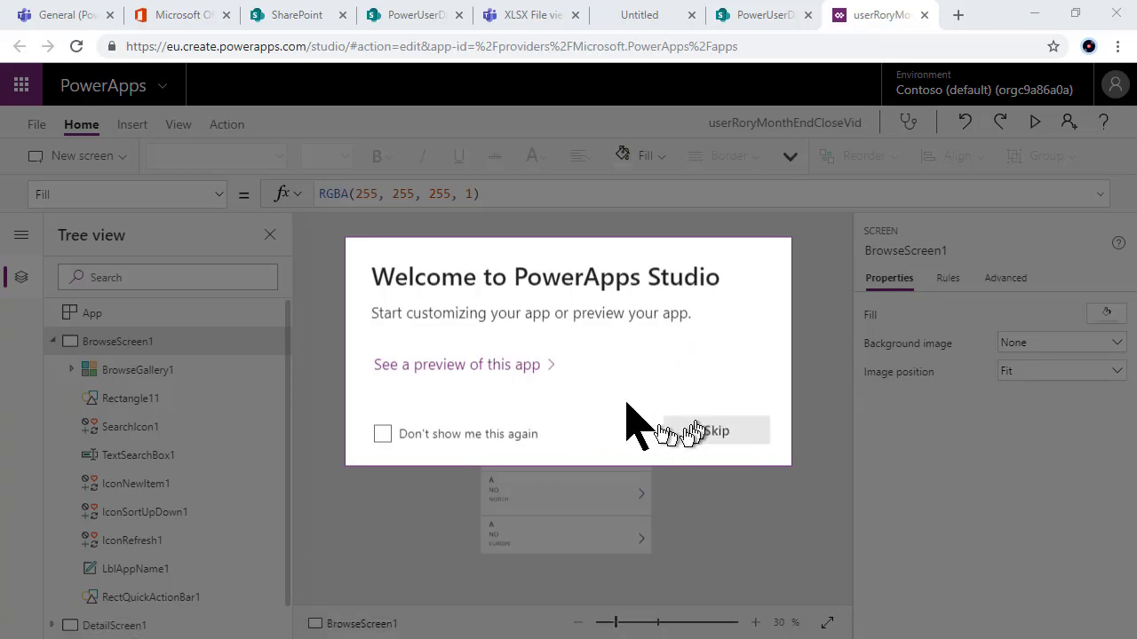
click(383, 433)
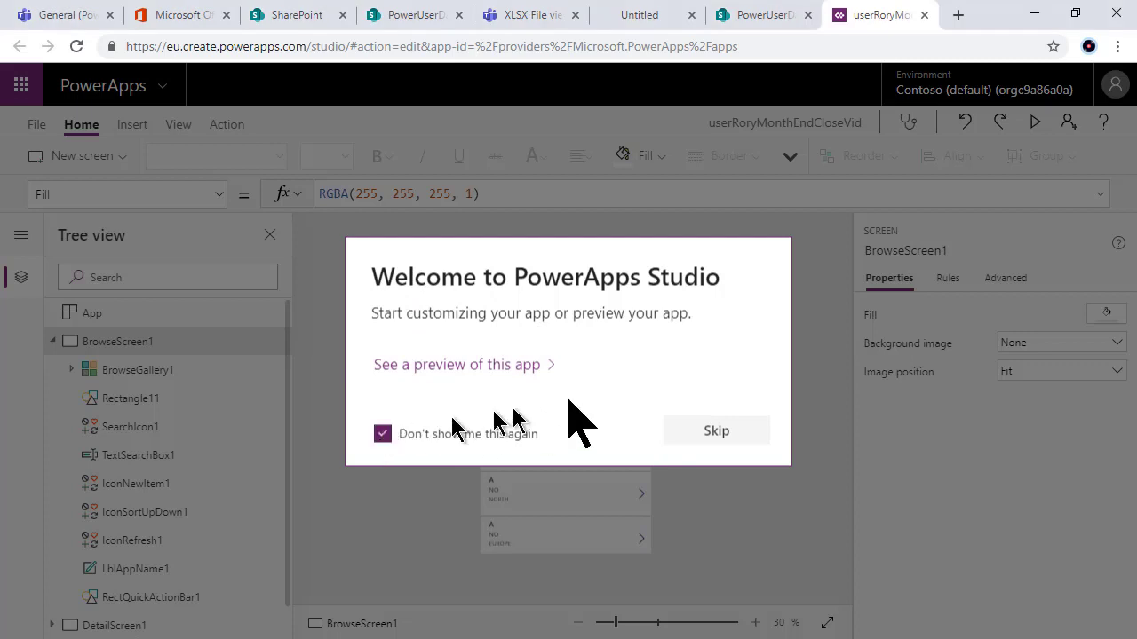
click(706, 432)
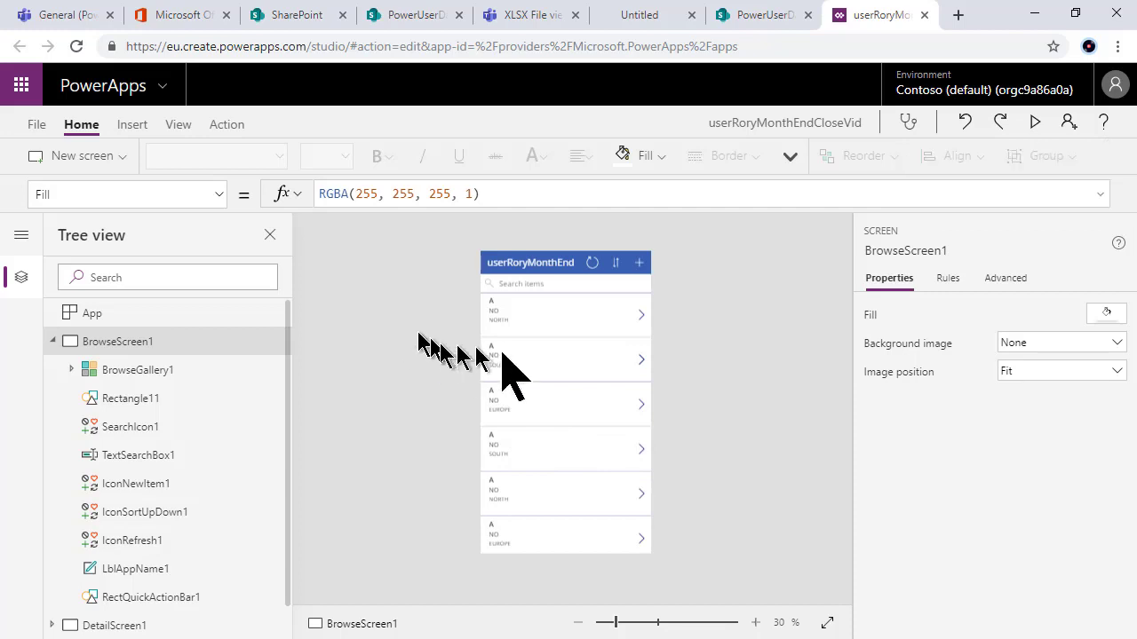
Step: Check which fields the first gallery row's Title1, Body1 and Subtitle1 labels display
click(500, 306)
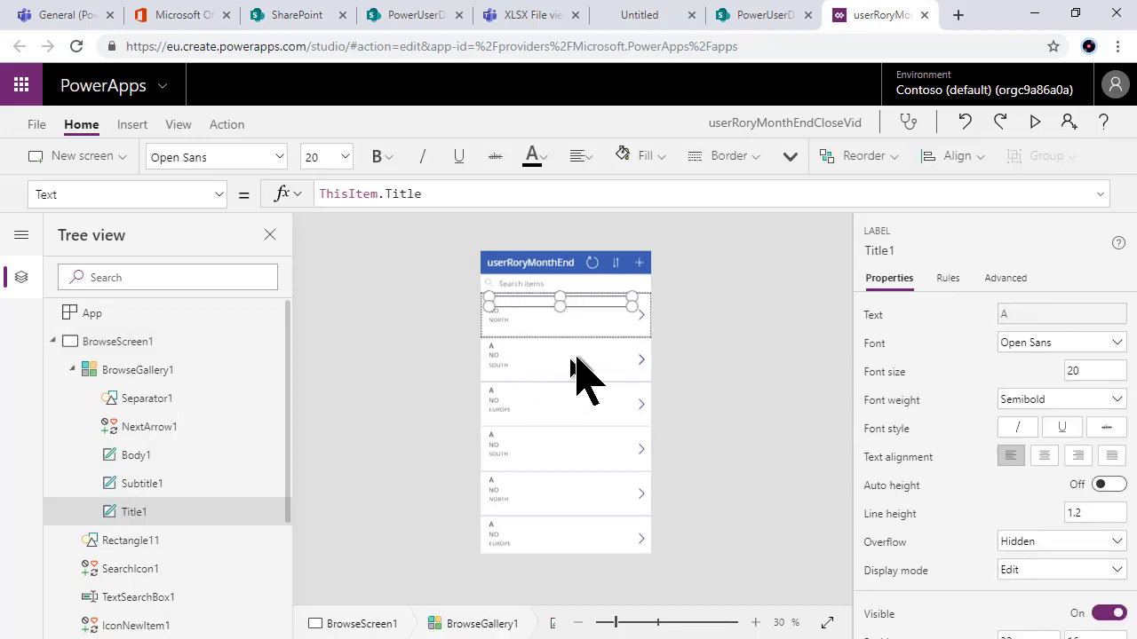
click(509, 434)
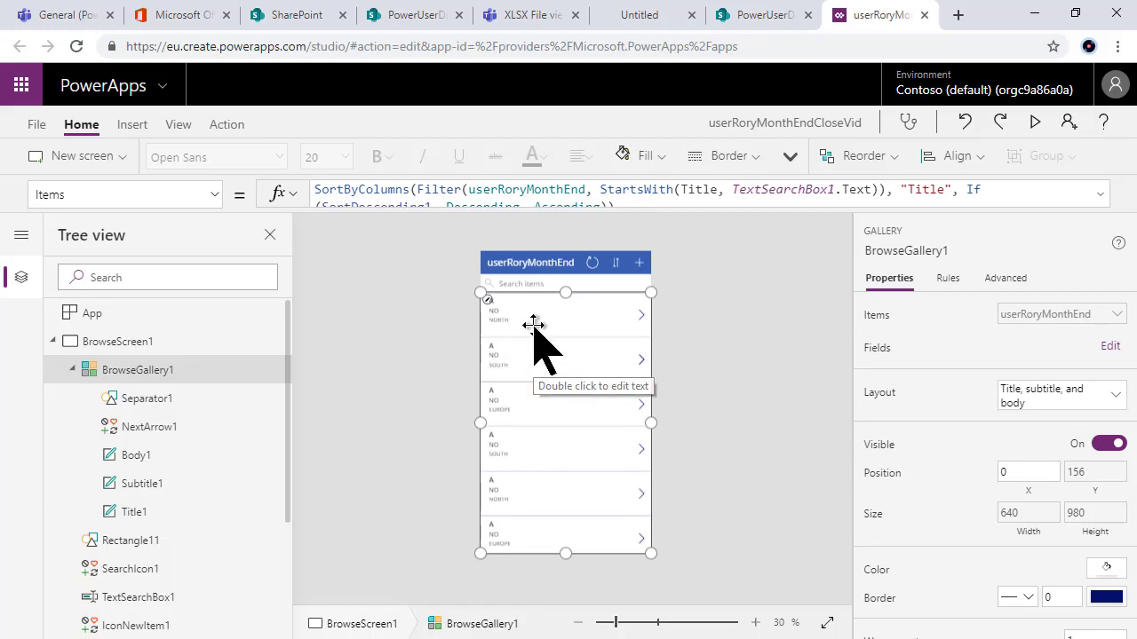
click(533, 324)
click(533, 311)
click(524, 413)
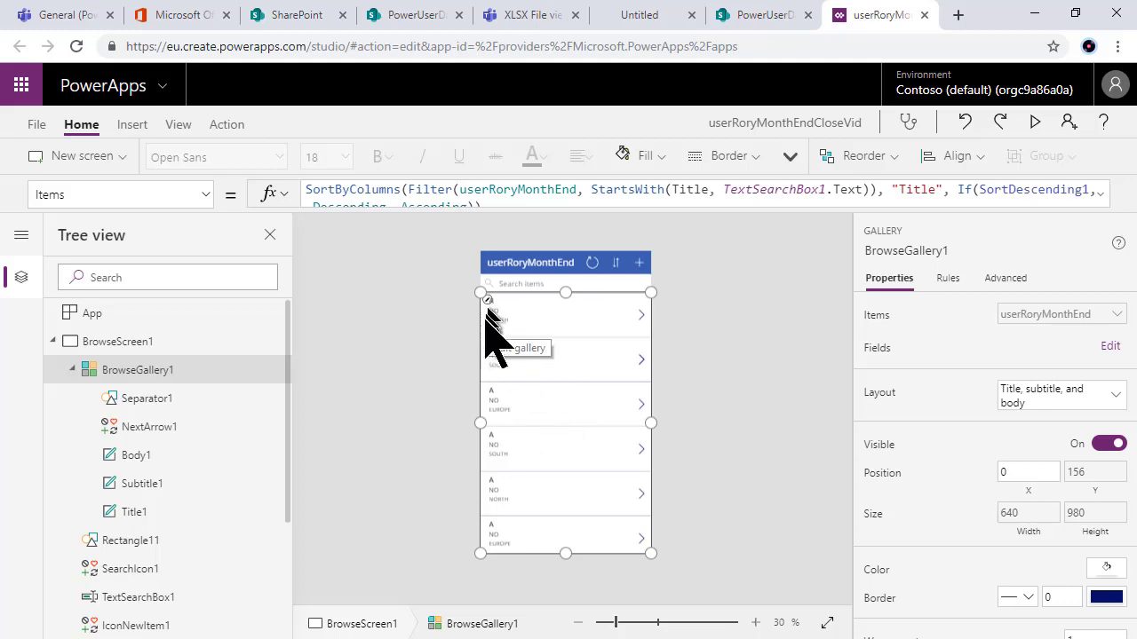
Step: Zoom the canvas to 50%, select the first row template, and return to the SharePoint list
click(639, 626)
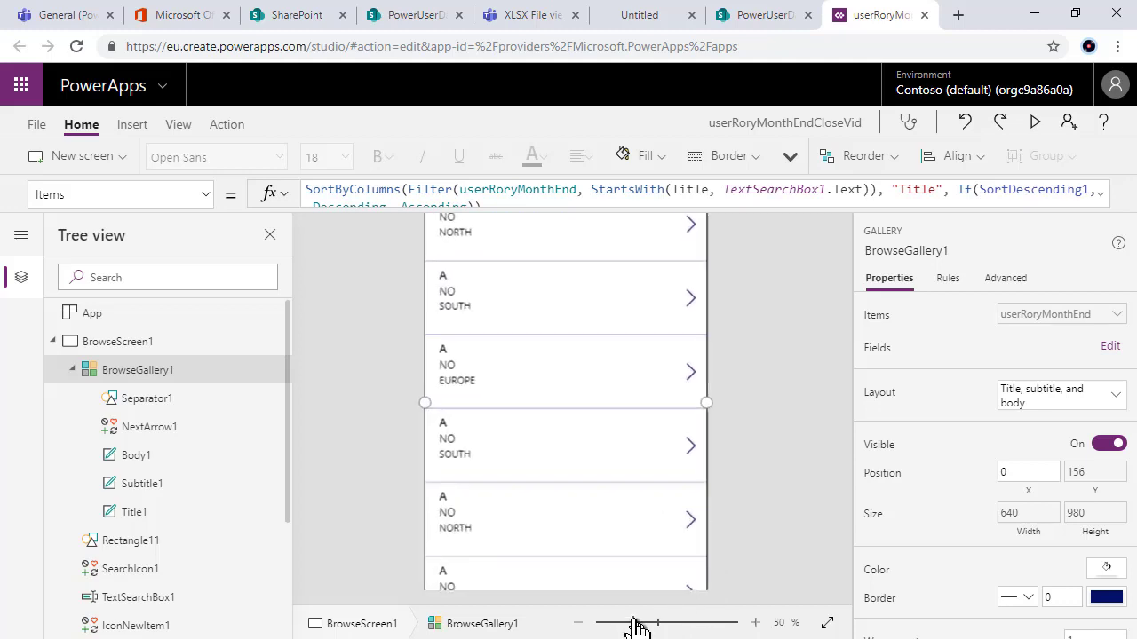
scroll(728, 422, up, 2)
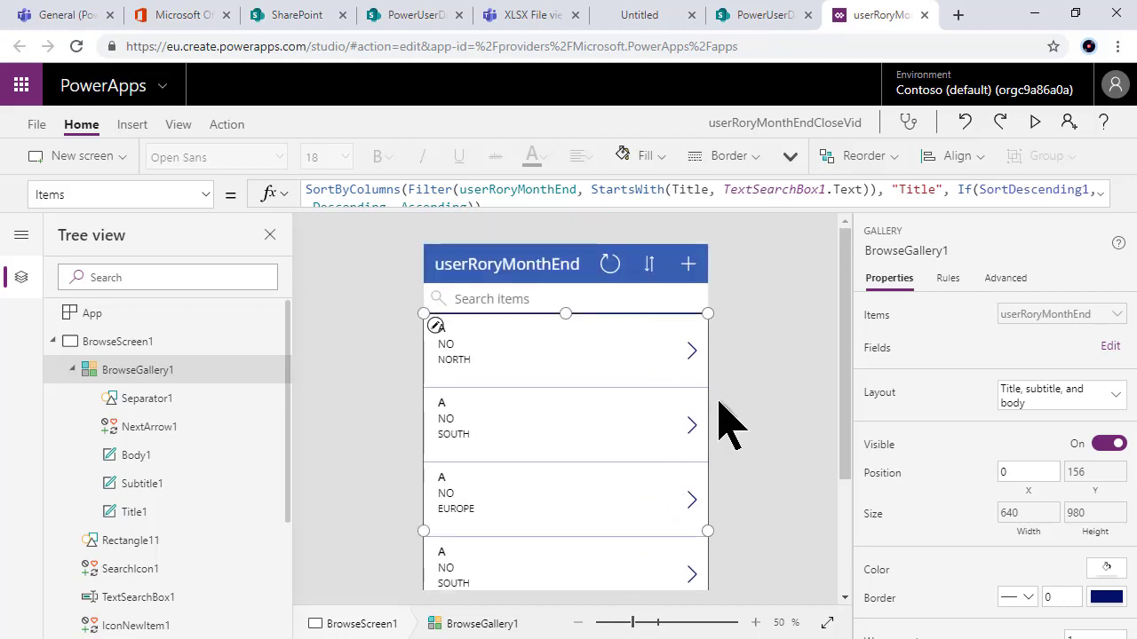
click(436, 328)
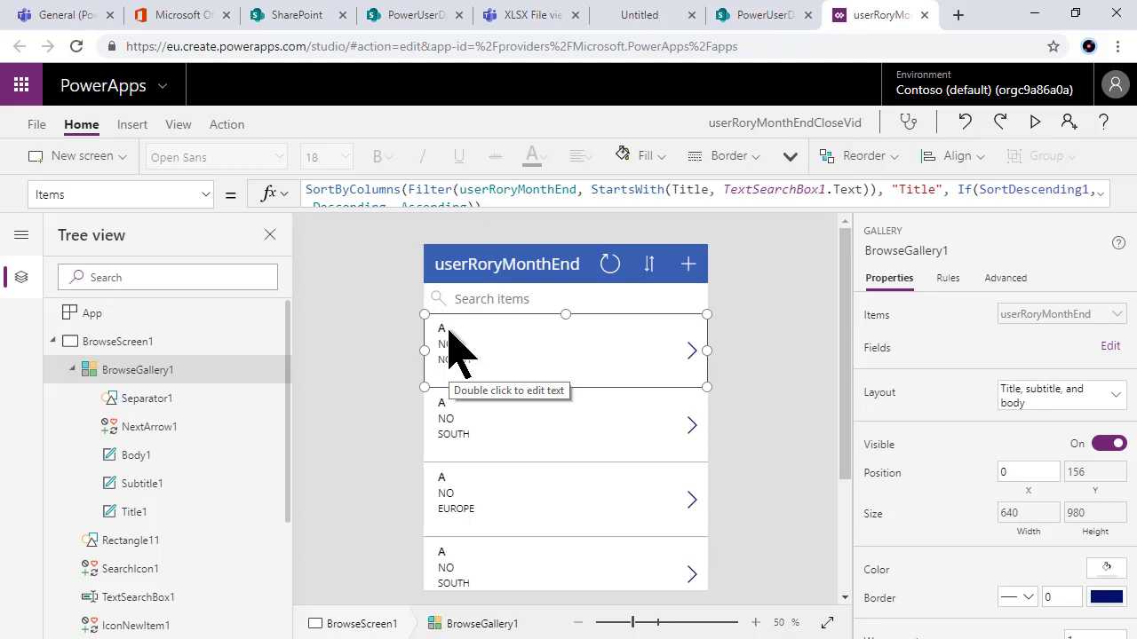
click(760, 35)
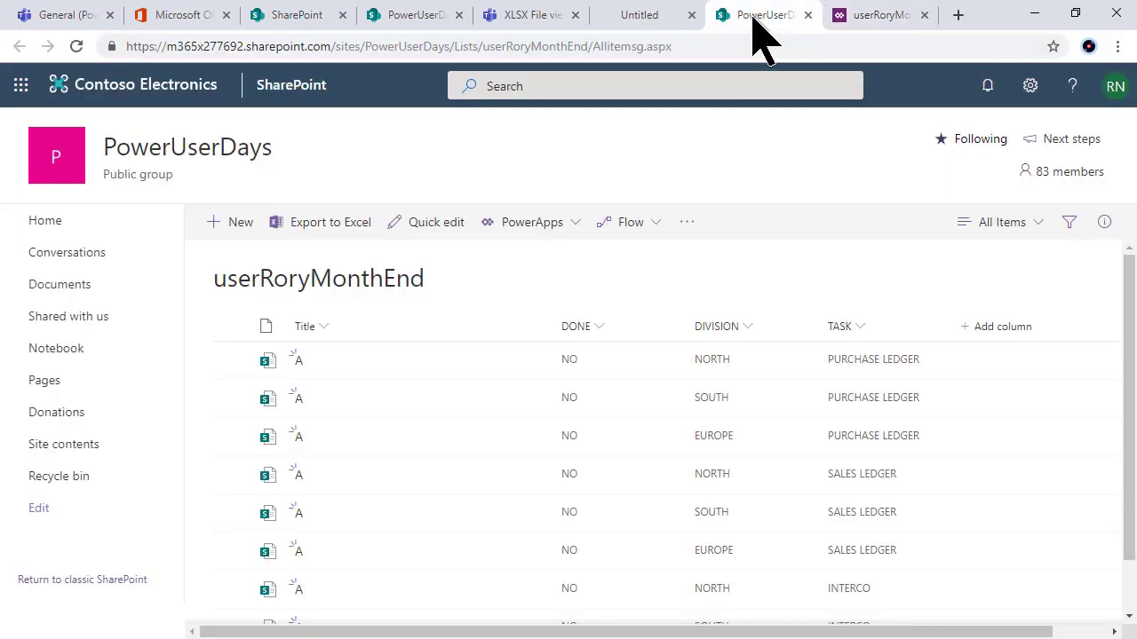
Step: Go back to the userRoryMonthEndCloseVid tab in PowerApps Studio and select BrowseGallery1
click(854, 15)
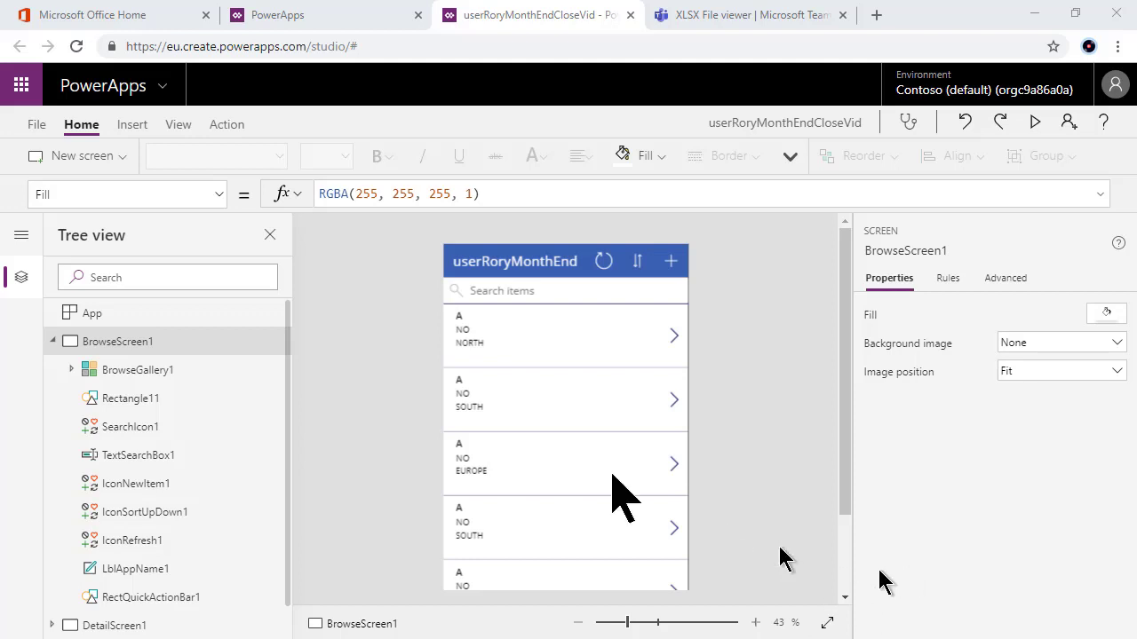
click(493, 499)
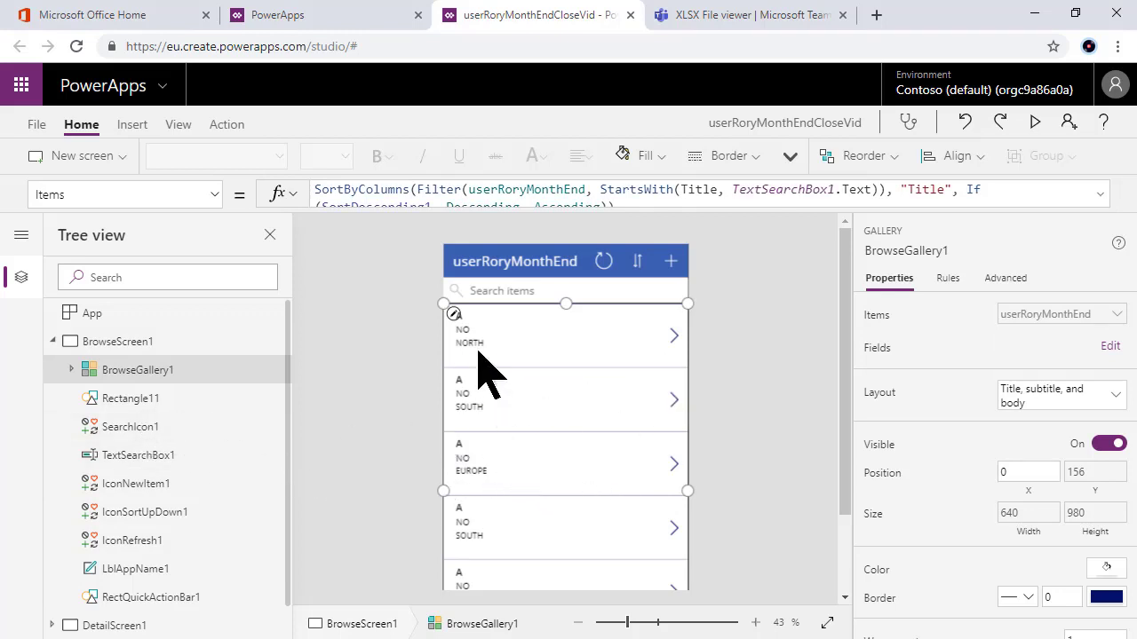
Step: Delete the Title1 label from the gallery template, then undo the deletion
click(454, 316)
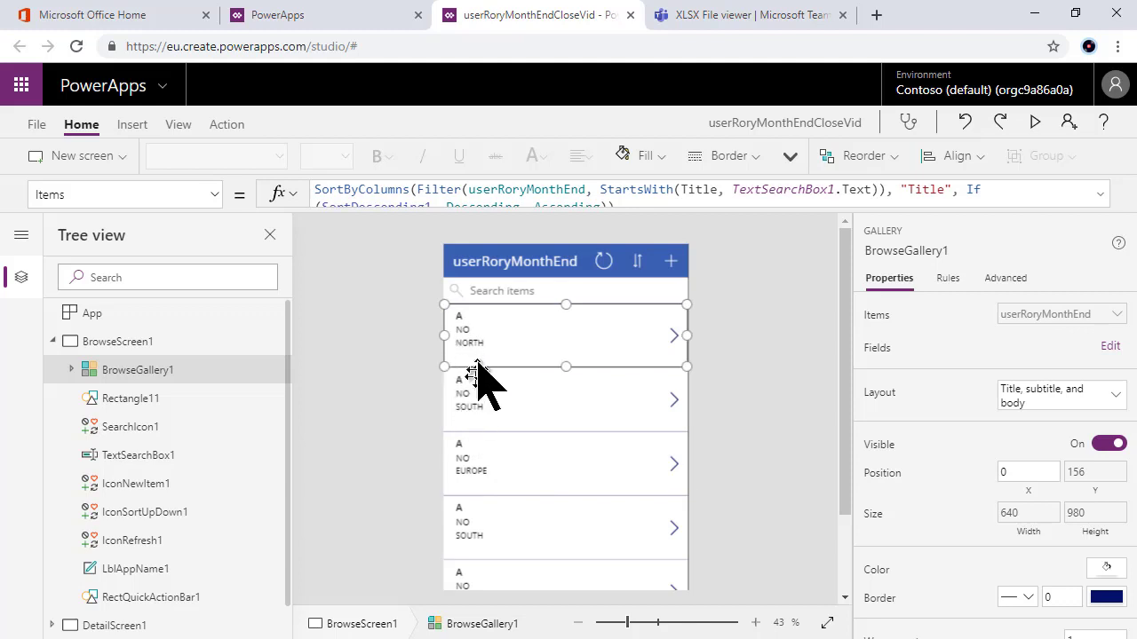
click(463, 317)
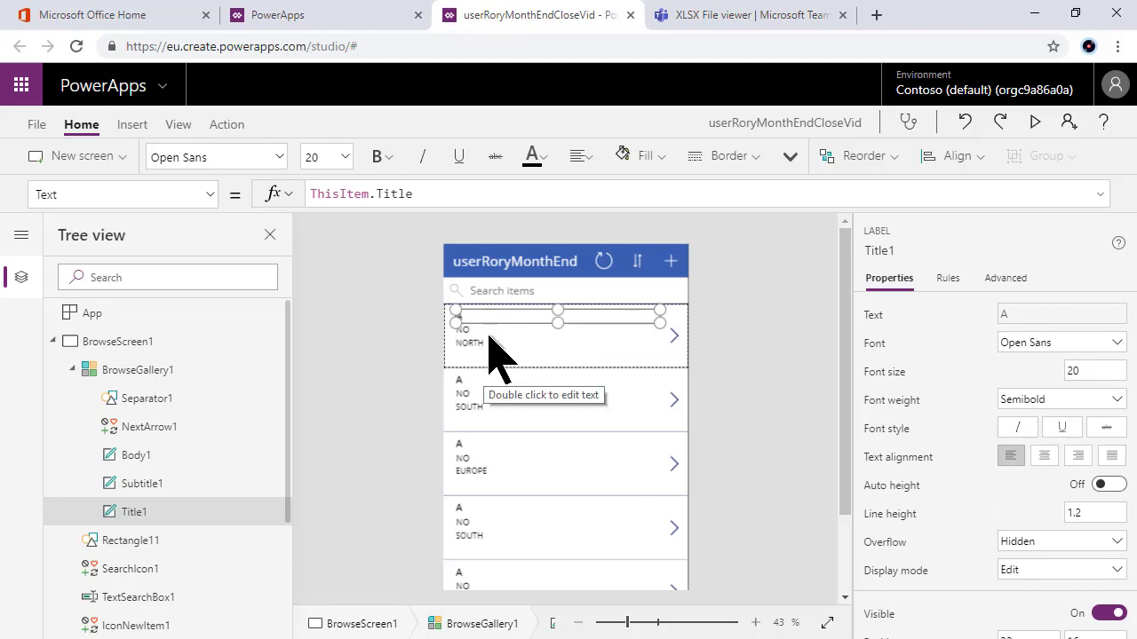
click(485, 331)
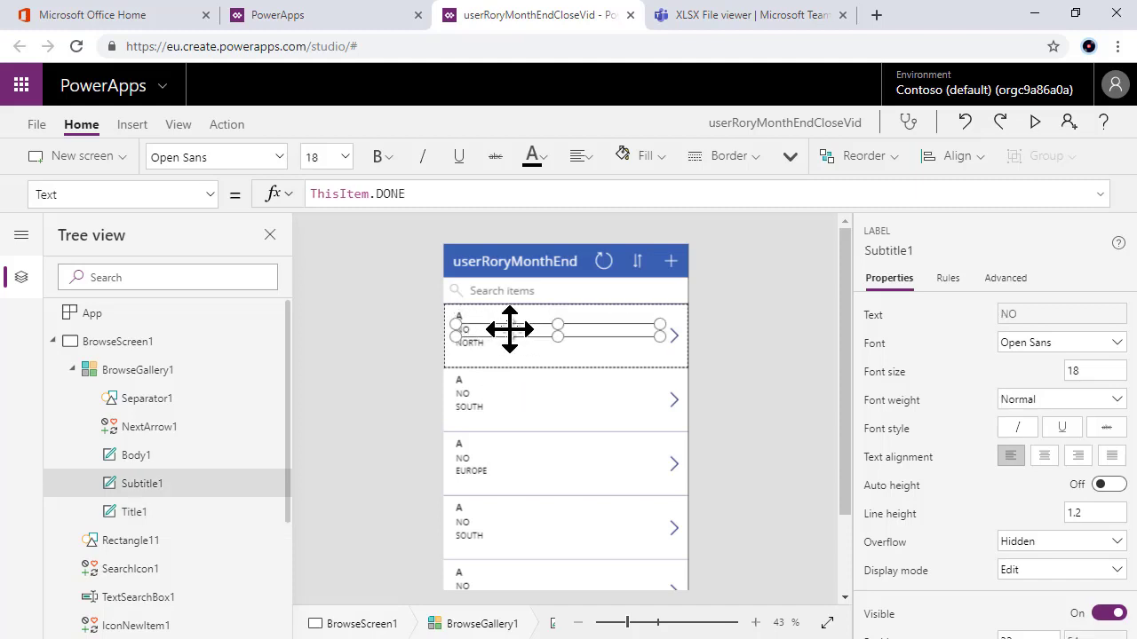
click(495, 318)
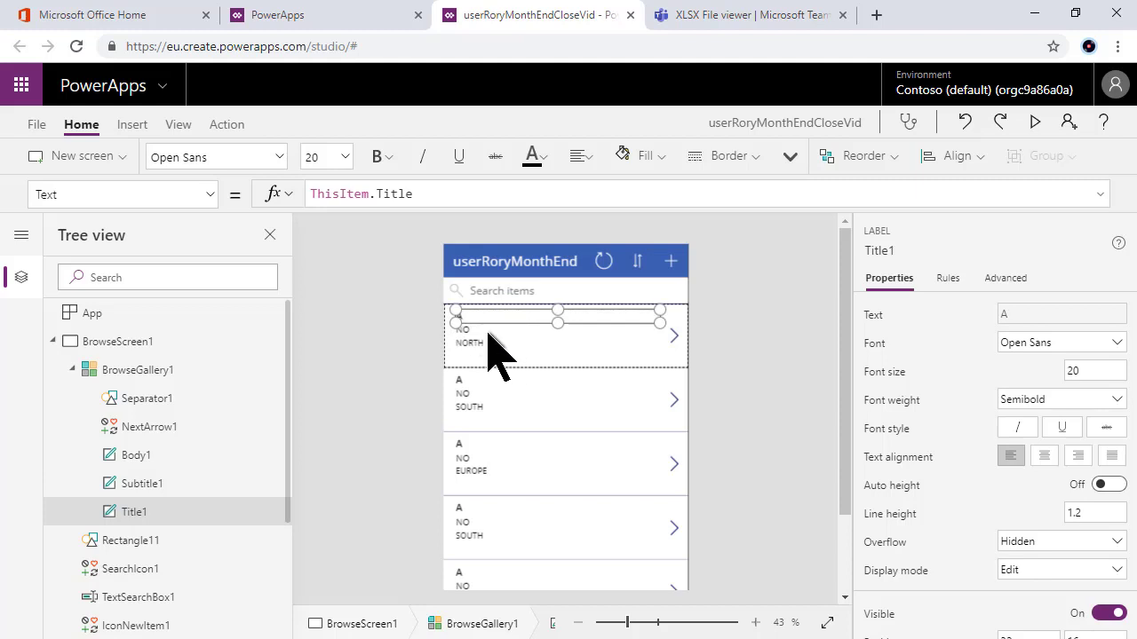
click(486, 330)
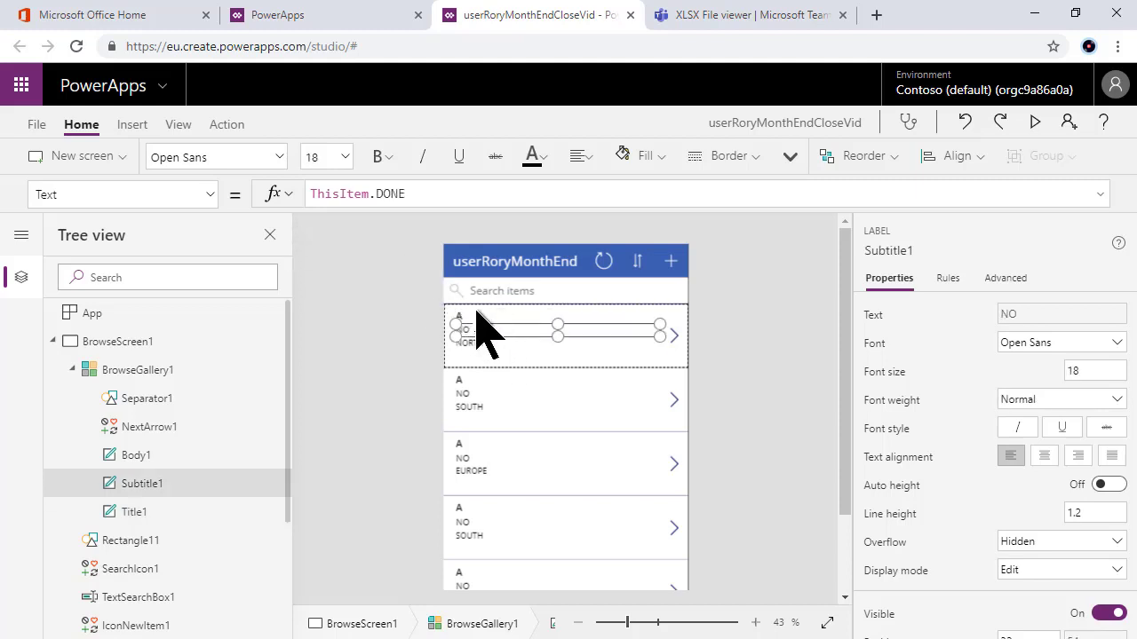
click(484, 327)
click(480, 315)
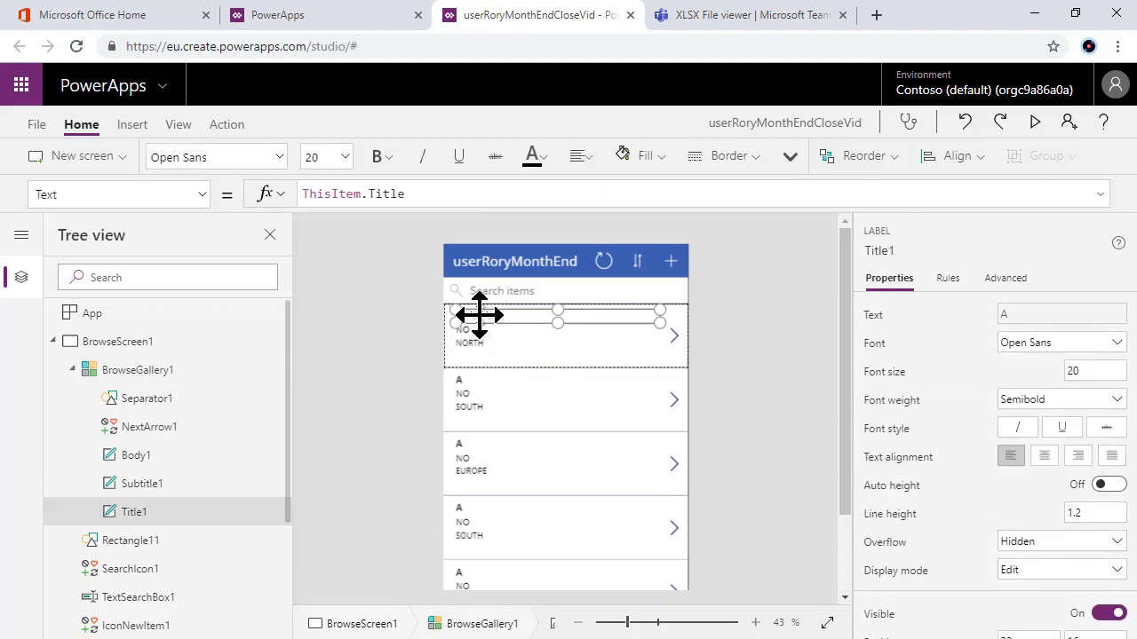
key(Delete)
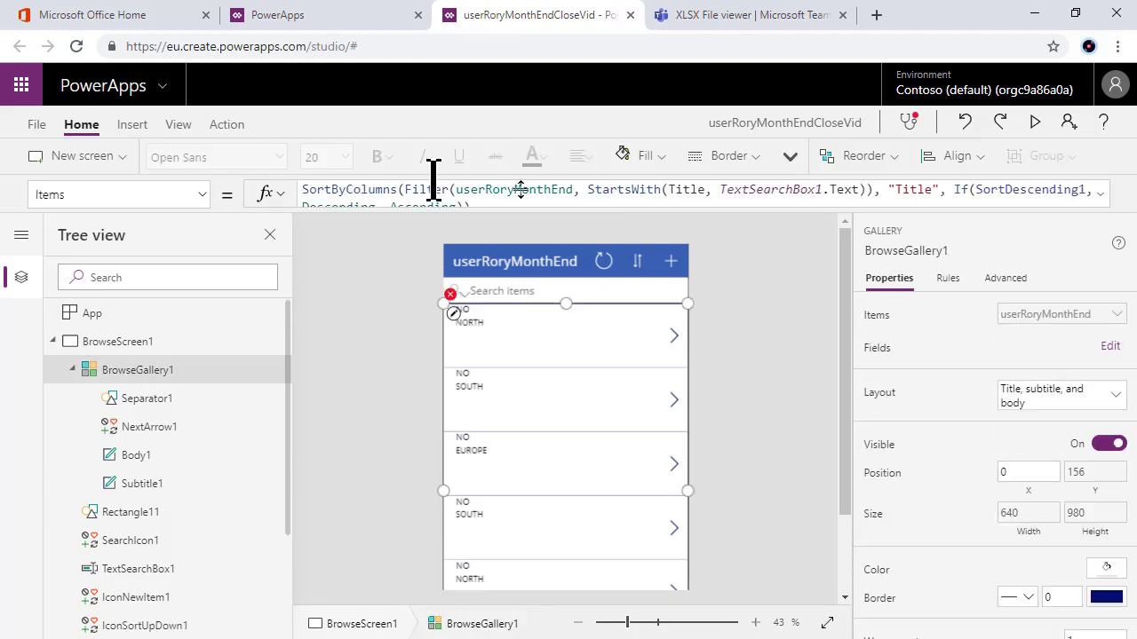
click(966, 124)
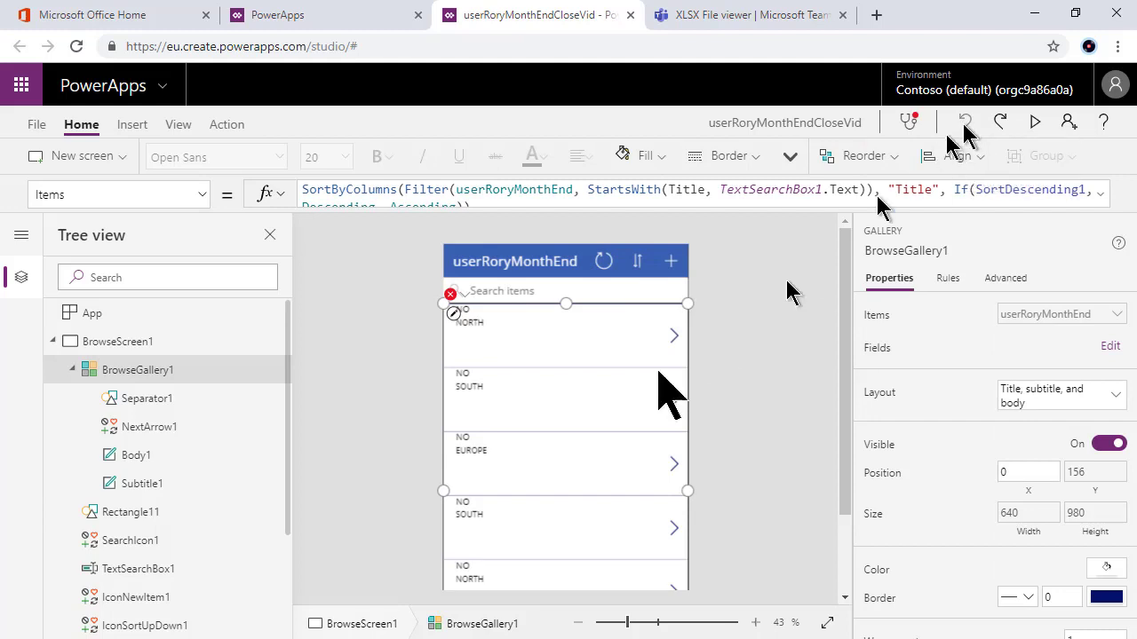
Step: Nudge the NO status and division labels upward, then delete Title1 from every row
click(464, 325)
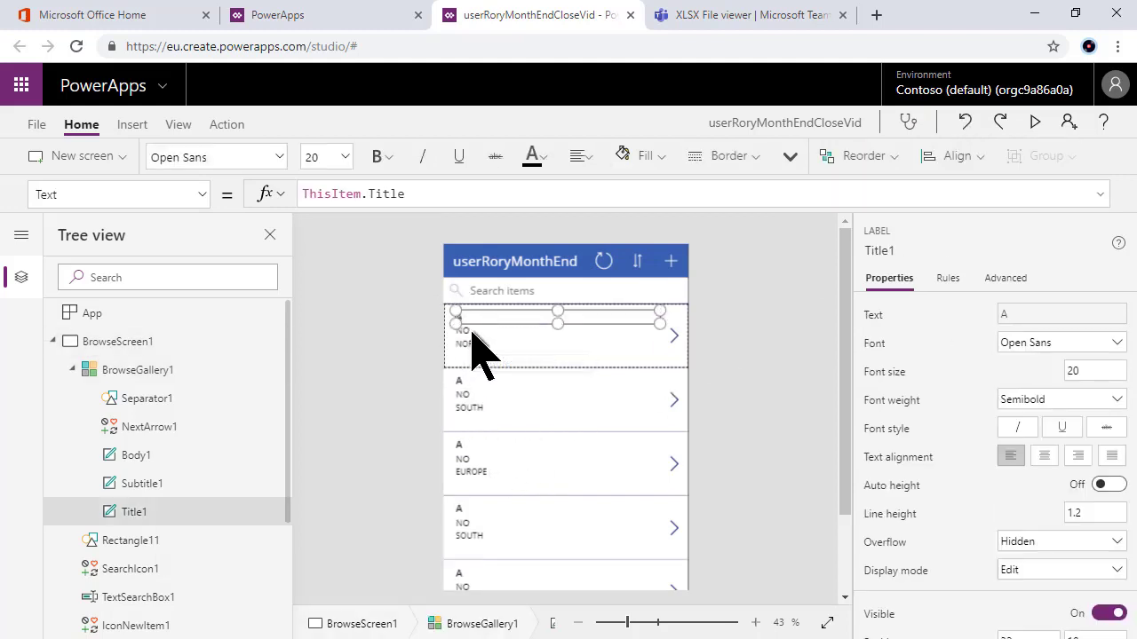
click(472, 333)
mouse_move(473, 330)
mouse_down()
mouse_move(485, 329)
mouse_move(480, 344)
mouse_up()
click(467, 346)
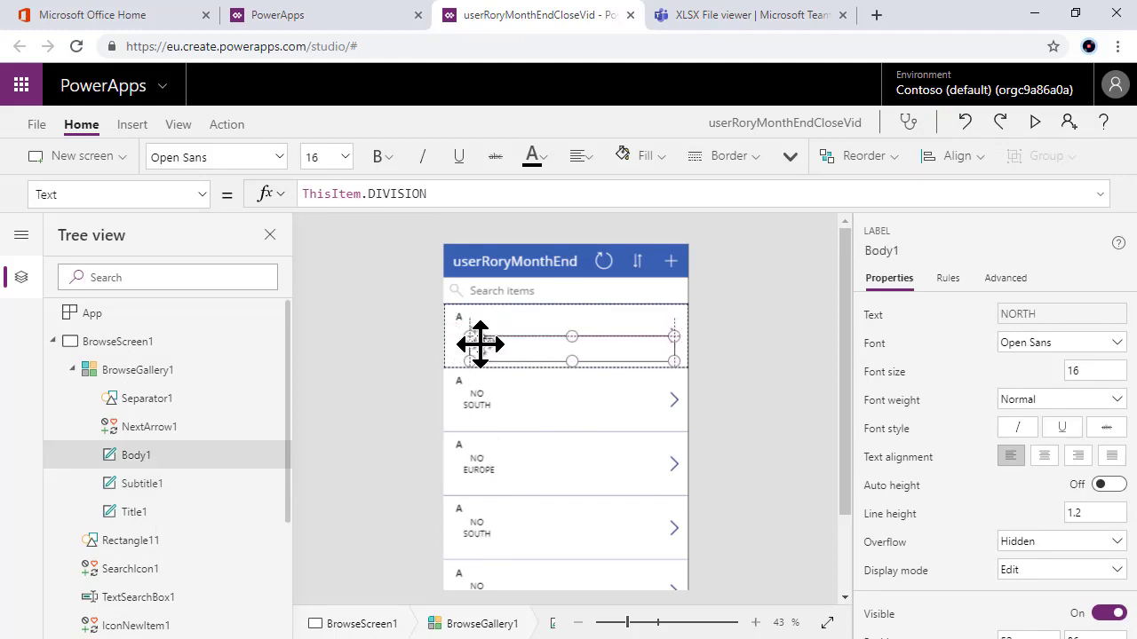
click(482, 343)
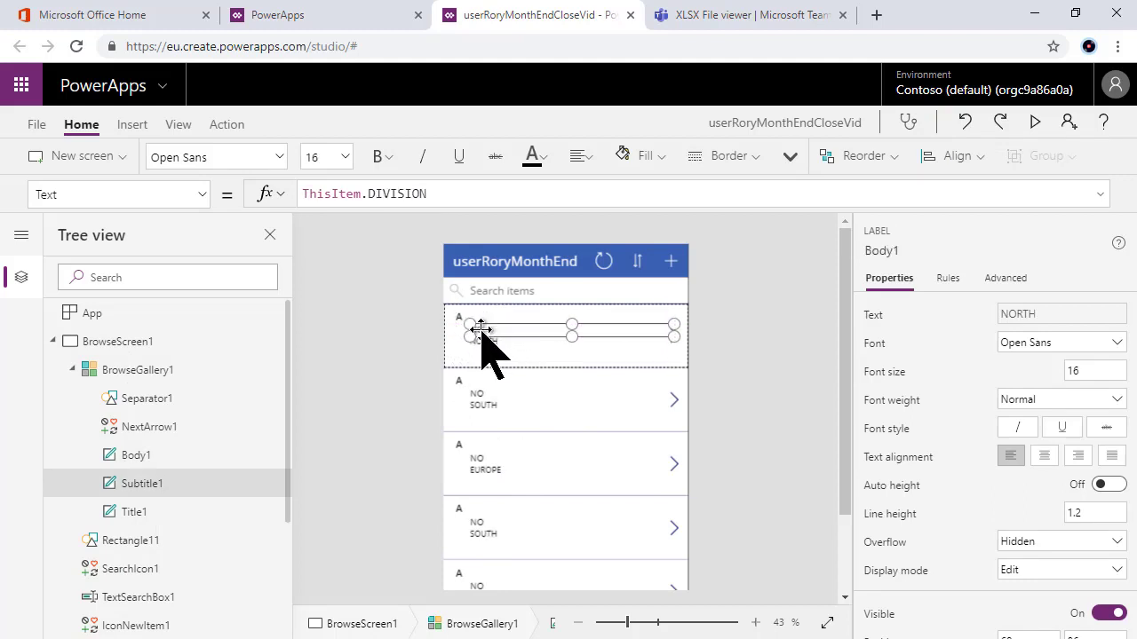
click(483, 347)
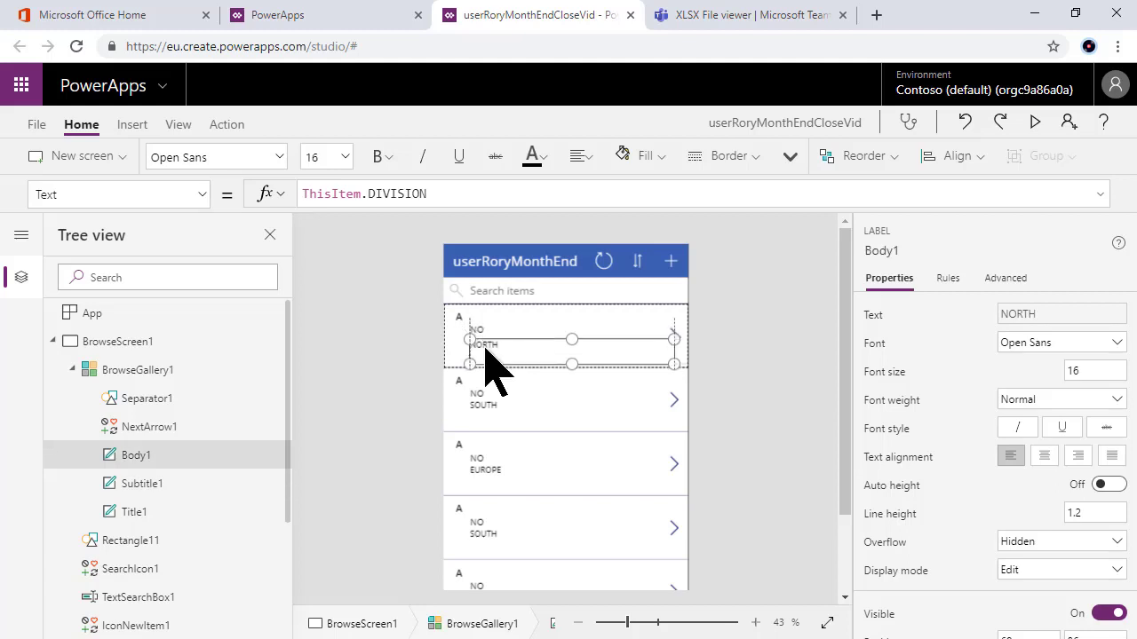
click(484, 343)
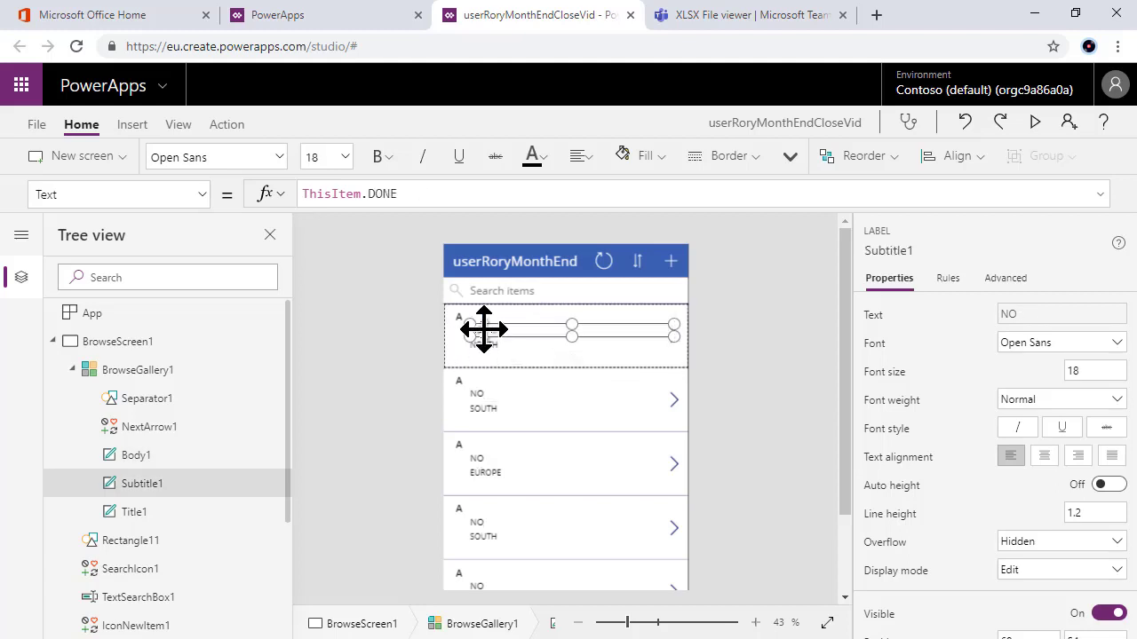
drag(483, 330, 483, 323)
double_click(482, 325)
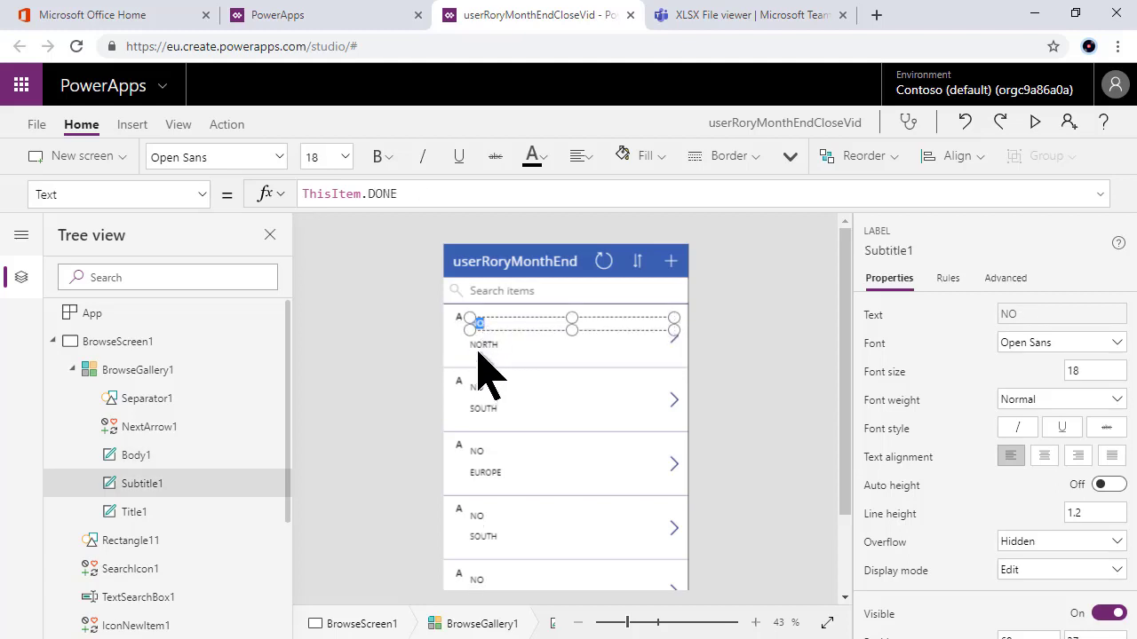
click(482, 343)
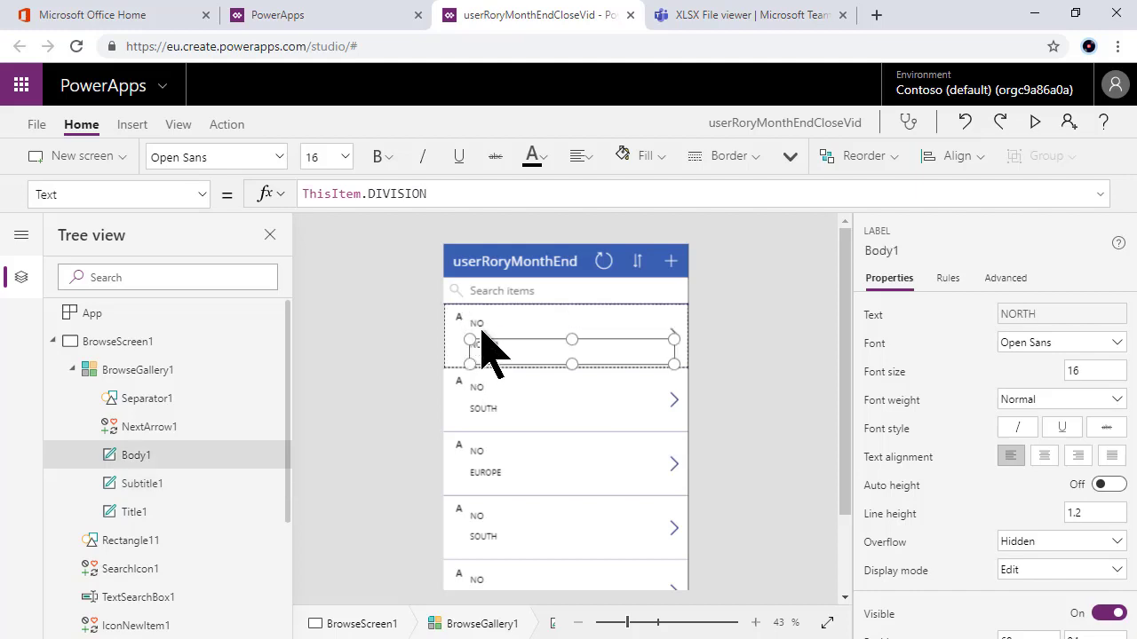
drag(486, 348, 486, 343)
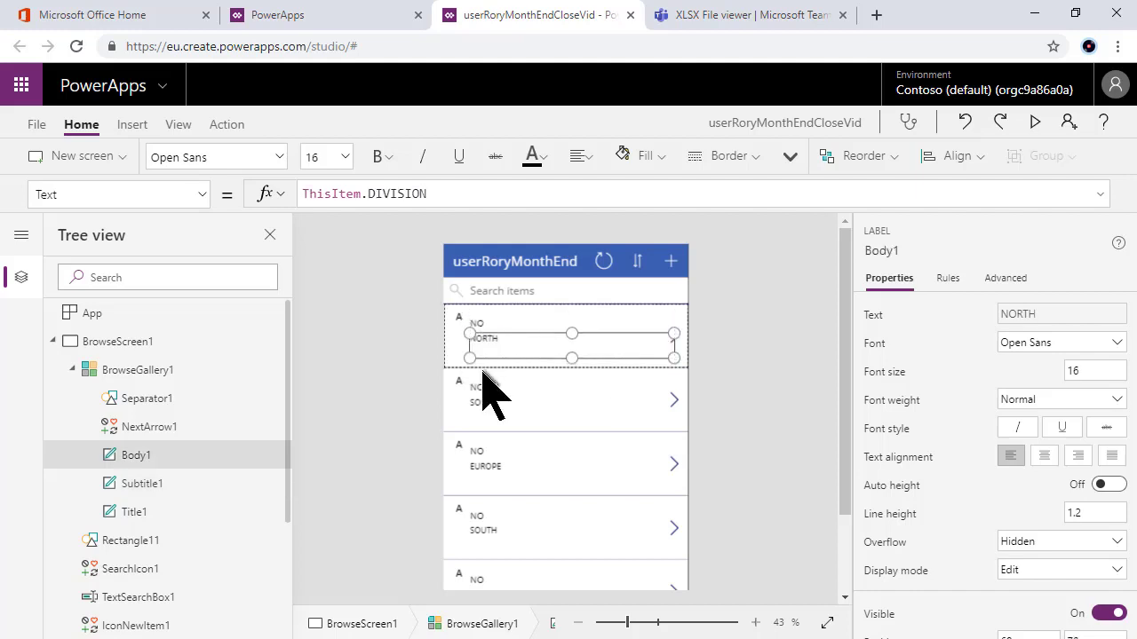
click(456, 312)
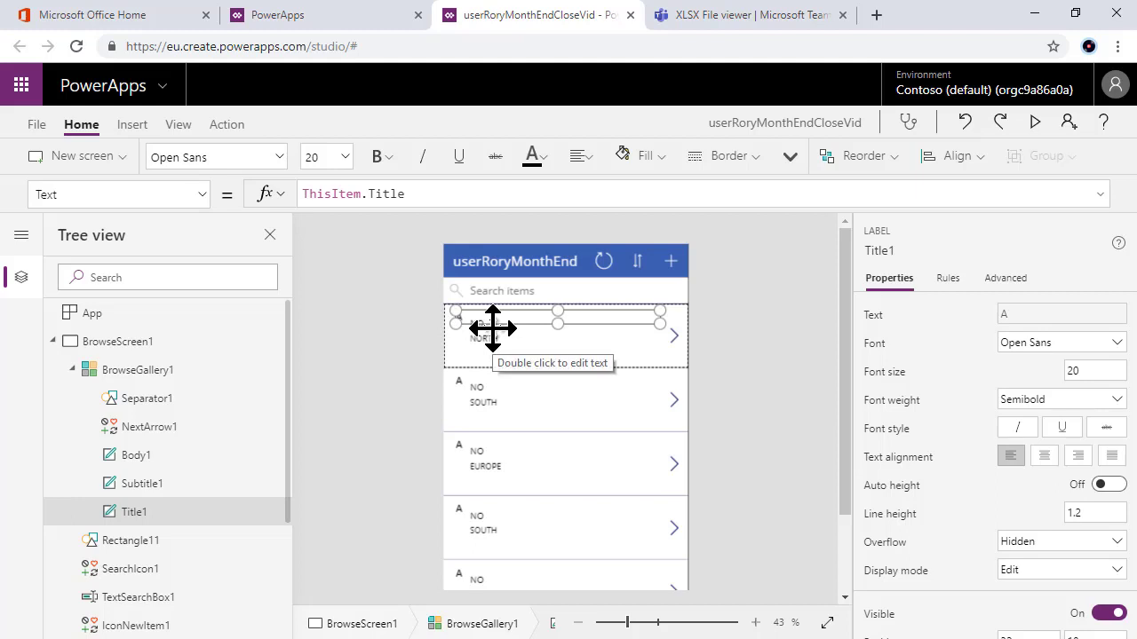
key(Delete)
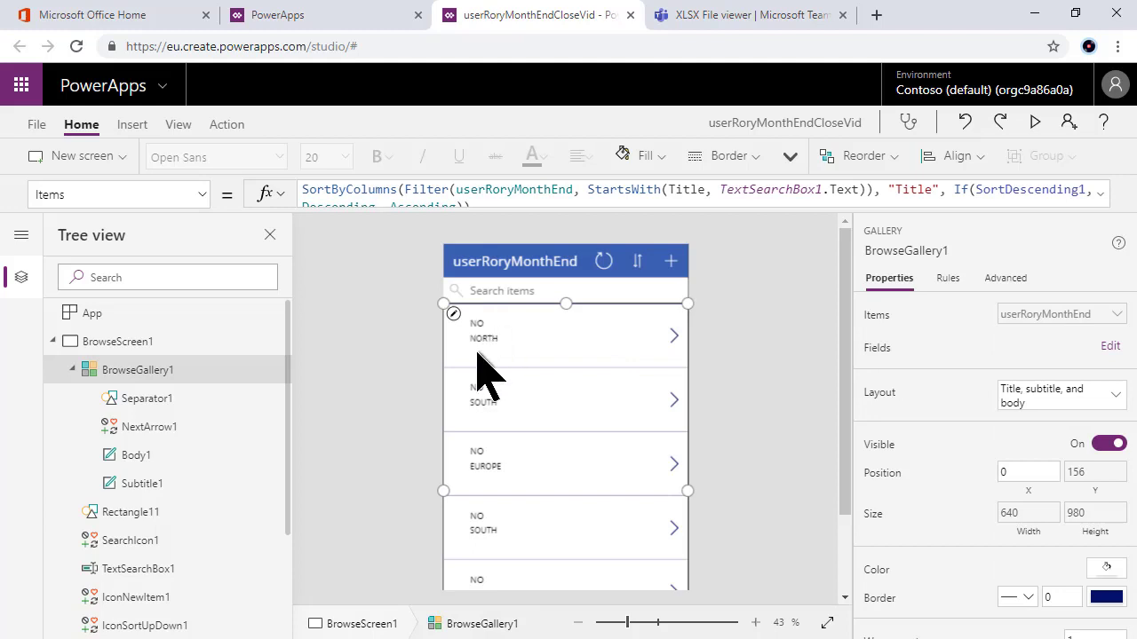
Step: Drag the NO status label to the right side of the gallery row
click(489, 341)
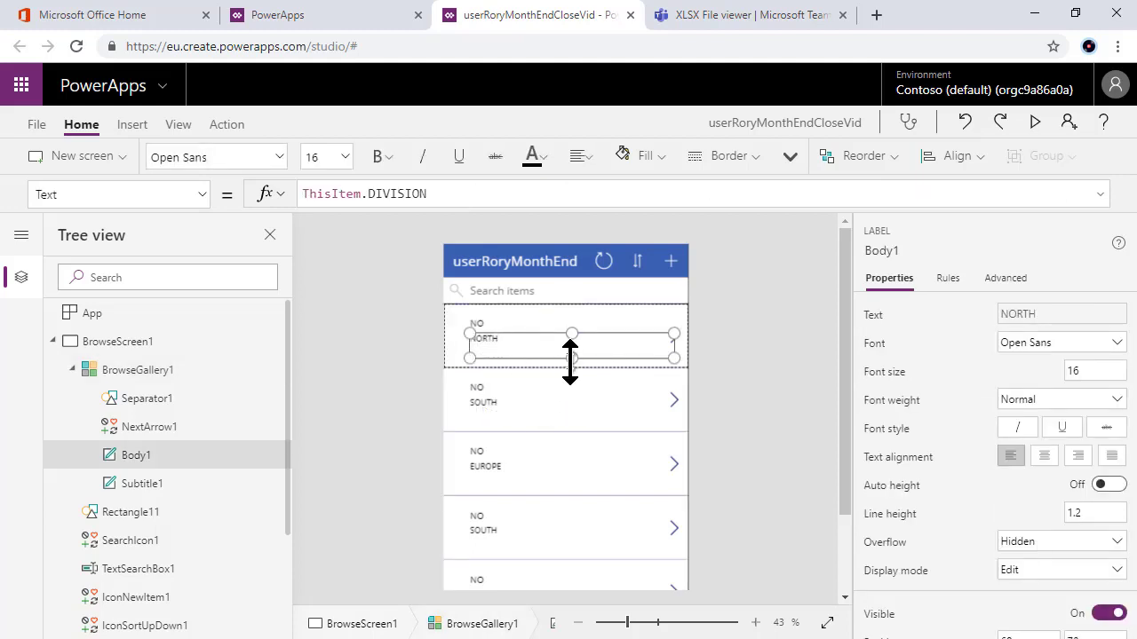
click(506, 326)
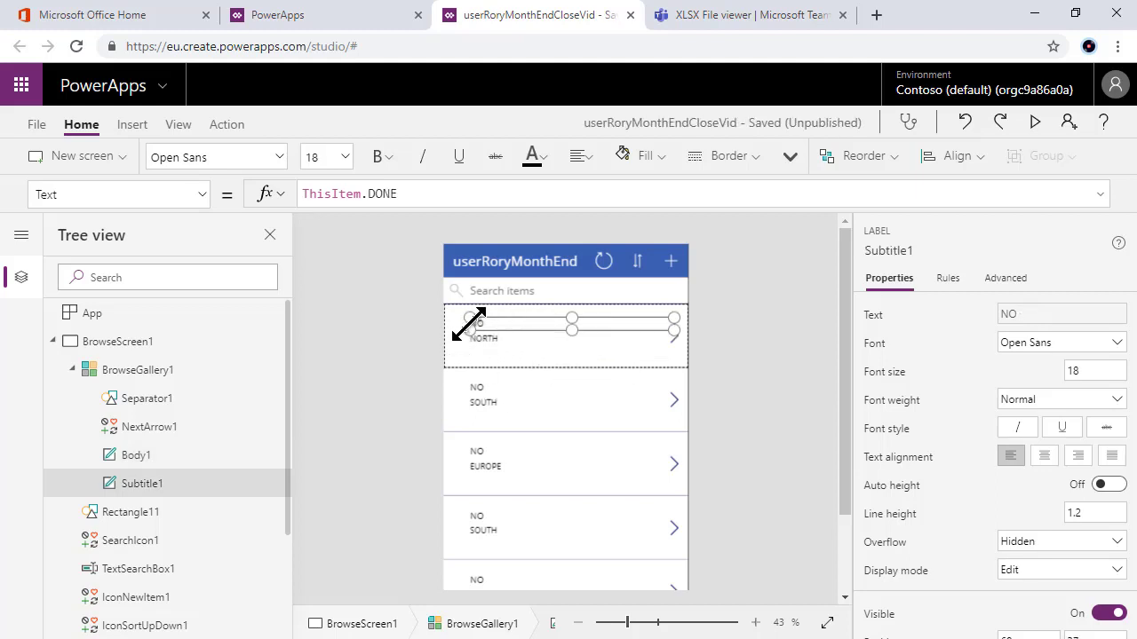
drag(500, 328, 642, 320)
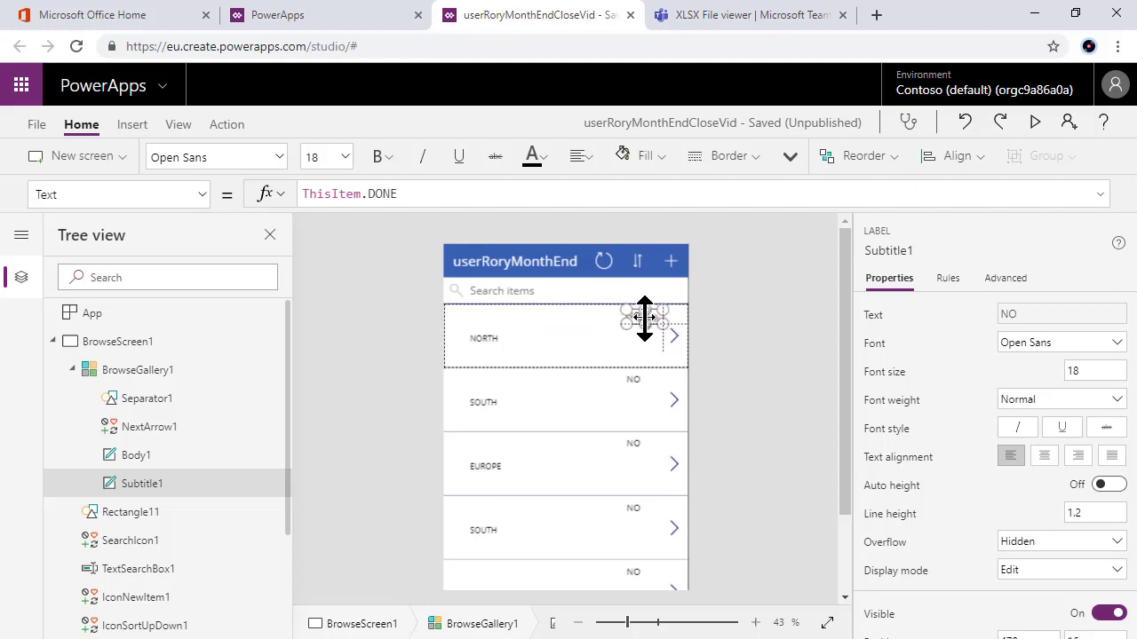
Step: Narrow the NORTH division label and move it to the top centre of the row
click(491, 338)
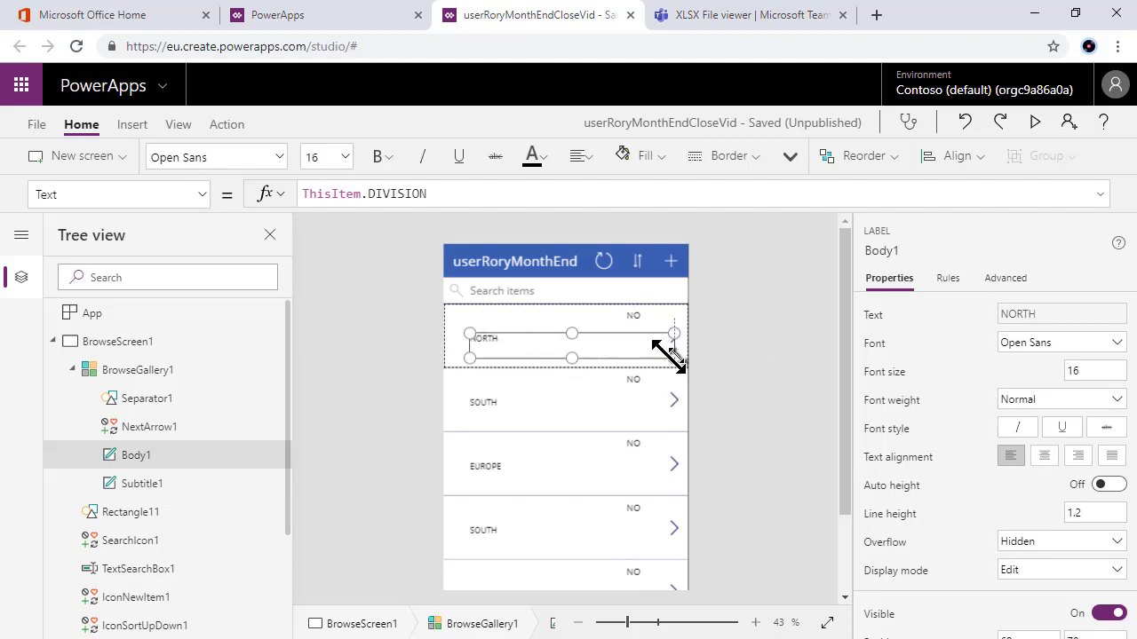
drag(668, 357, 503, 325)
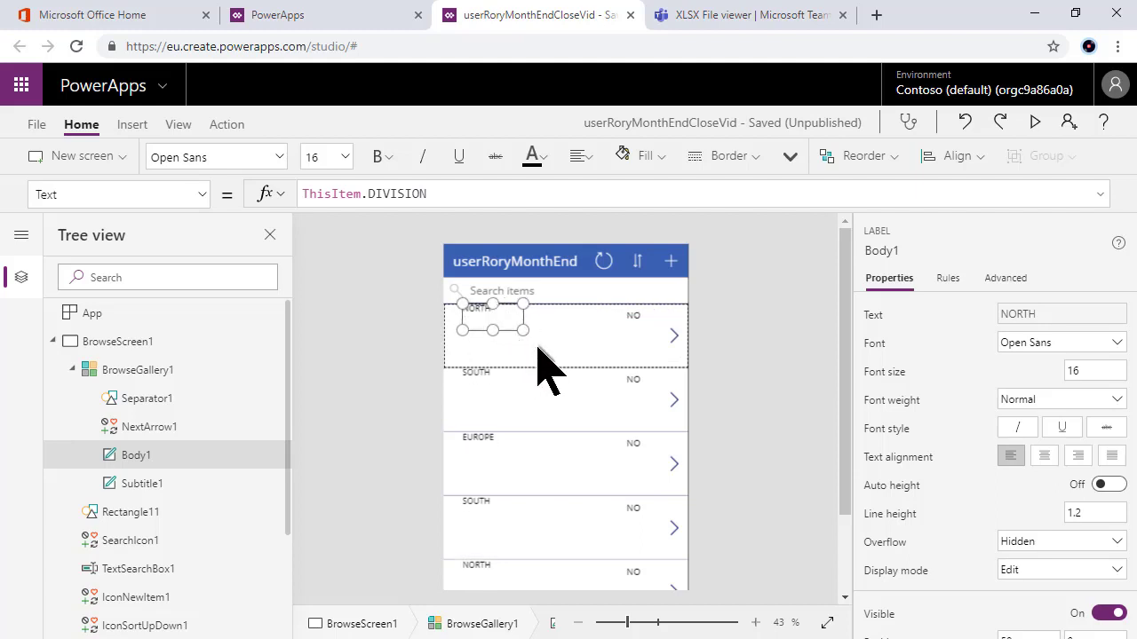
drag(500, 320, 545, 322)
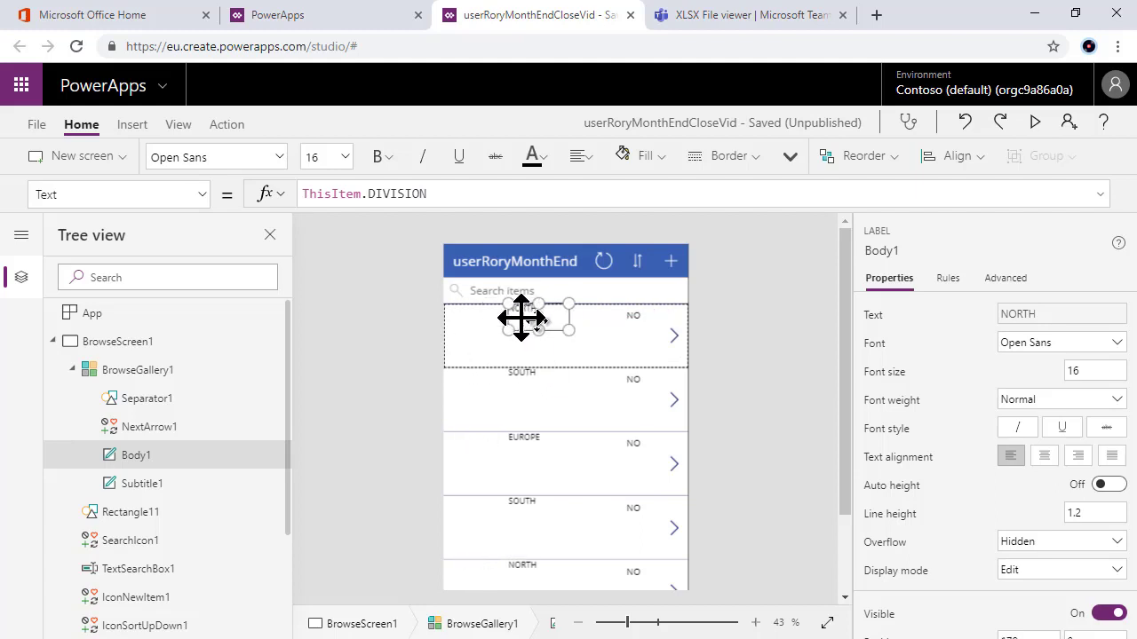
click(132, 124)
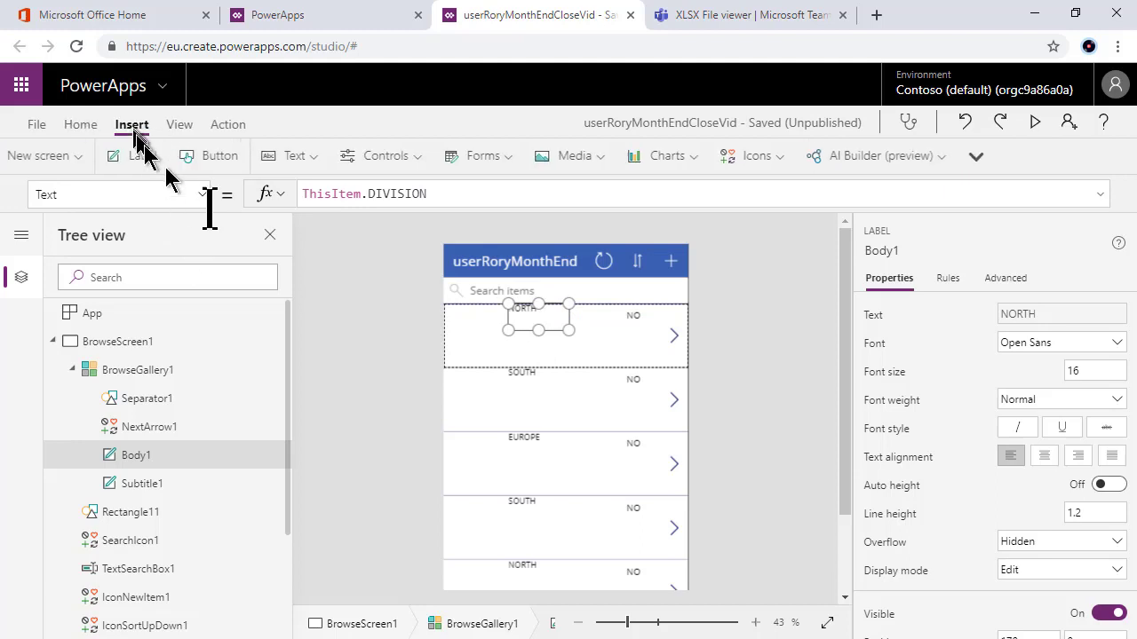
Step: Add a Text > Label control to the gallery row showing ThisItem.DIVISION
click(357, 161)
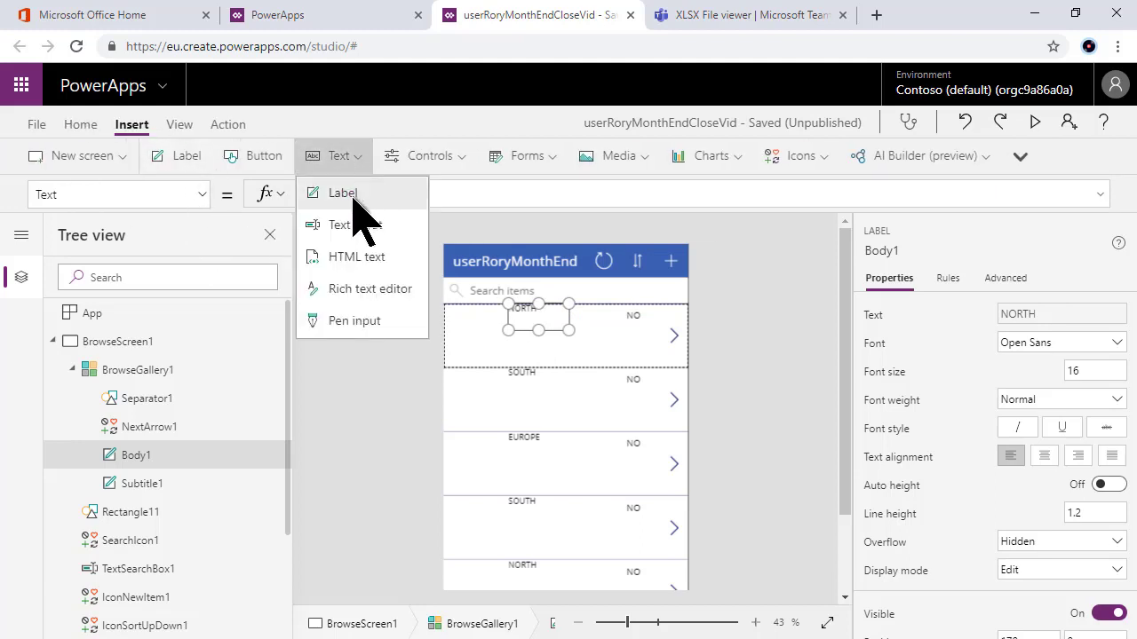
click(353, 196)
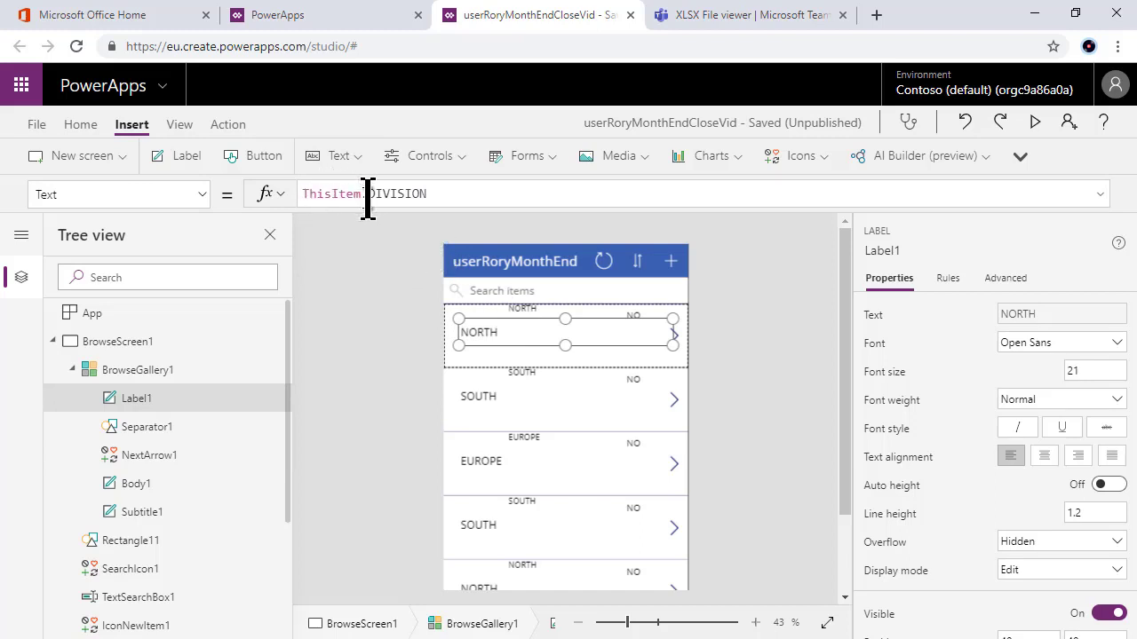
click(539, 517)
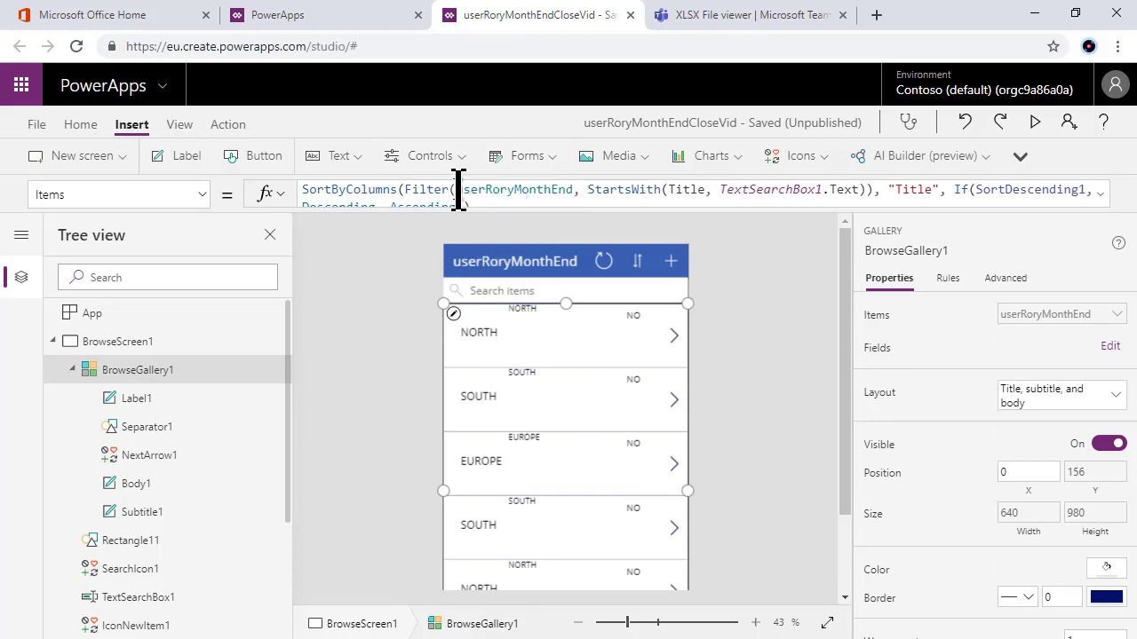
Step: Replace the gallery's SortByColumns/Filter Items formula with just userRoryMonthEnd
drag(458, 189, 286, 189)
key(BackSpace)
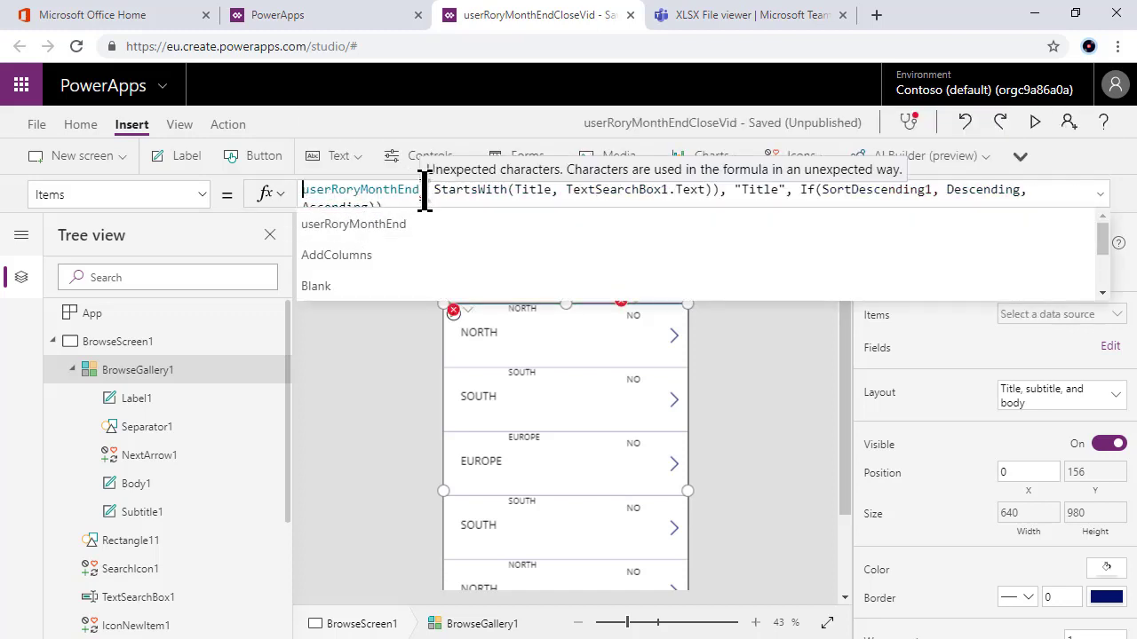
key(ctrl+a)
text(userRoryMonthEnd)
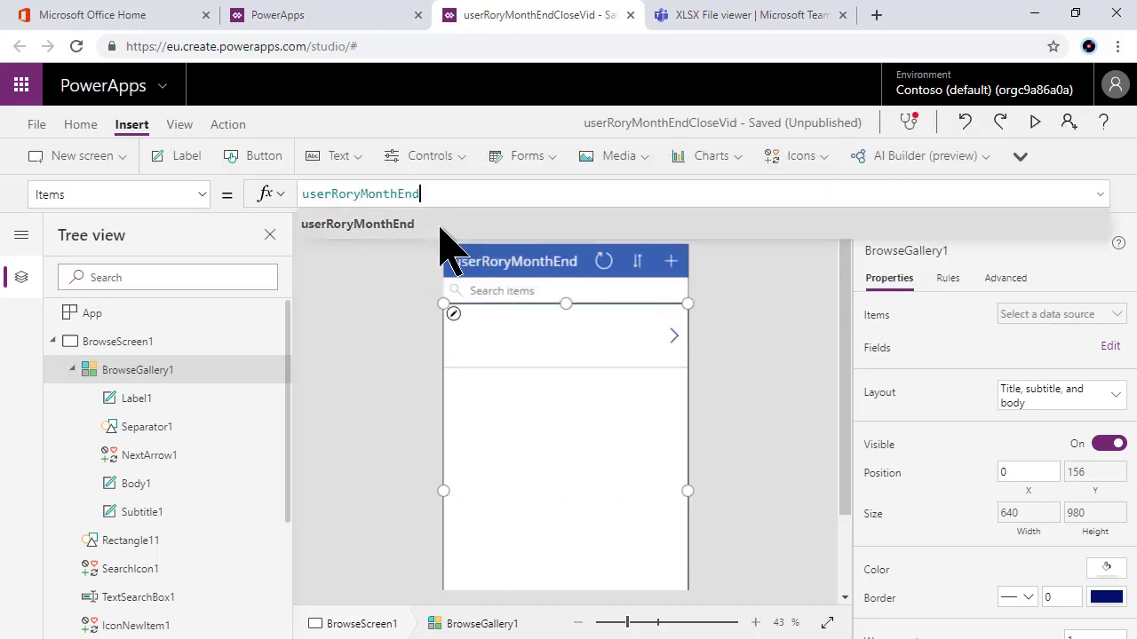
click(371, 466)
Step: Inspect the gallery's data source, sort control, search box and division label, then open the MONTH_END_CLOSE workbook
click(540, 431)
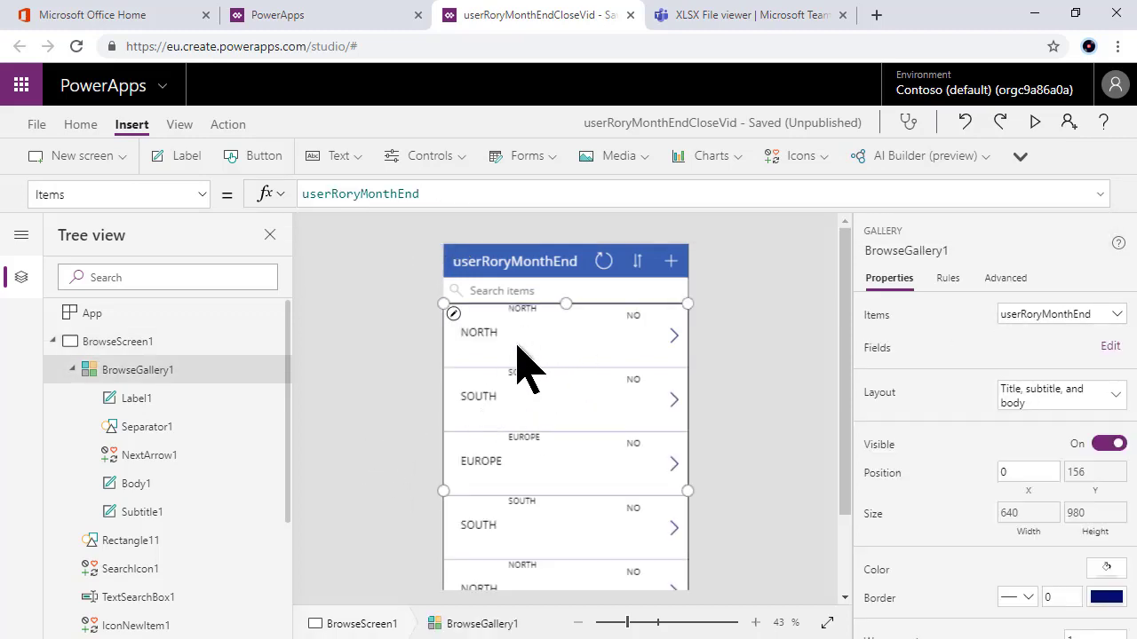
click(527, 293)
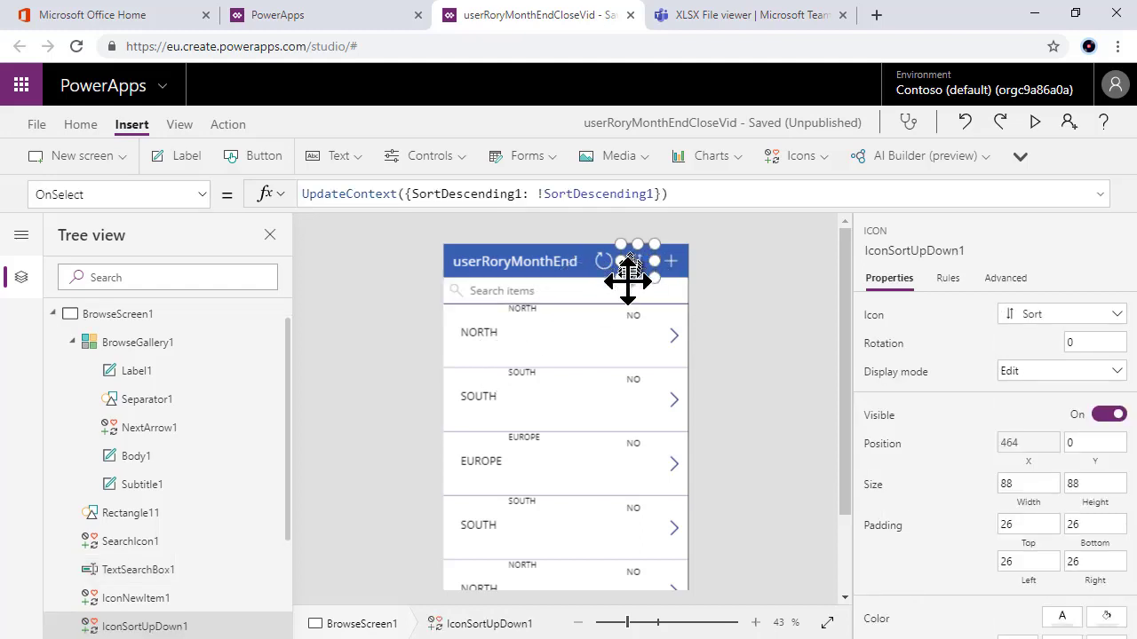
click(495, 298)
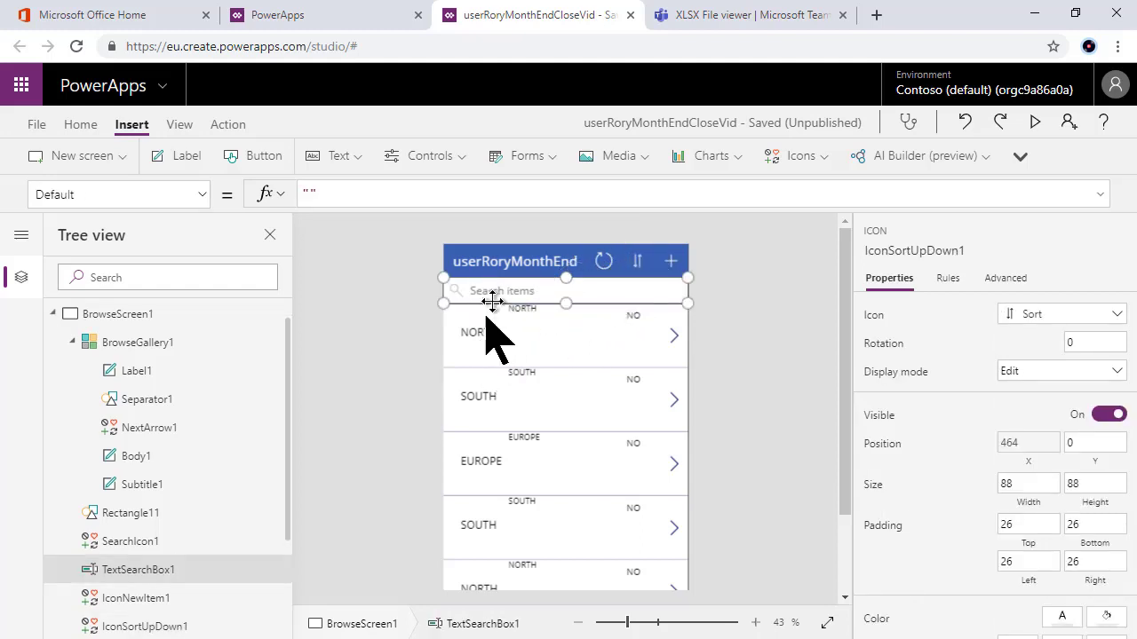
click(470, 336)
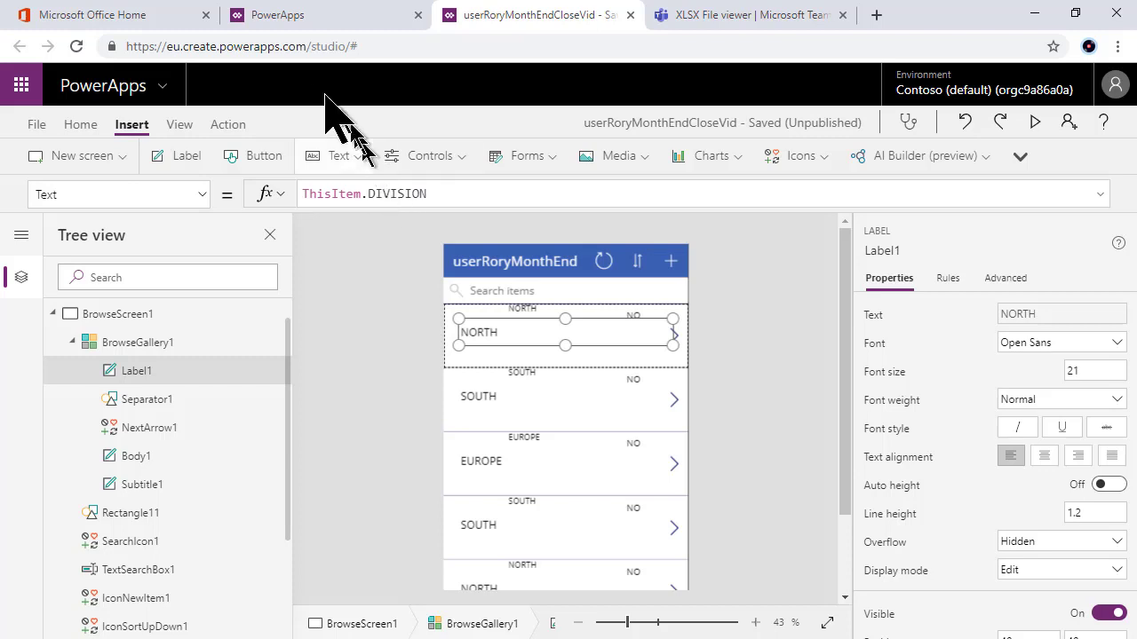
click(704, 17)
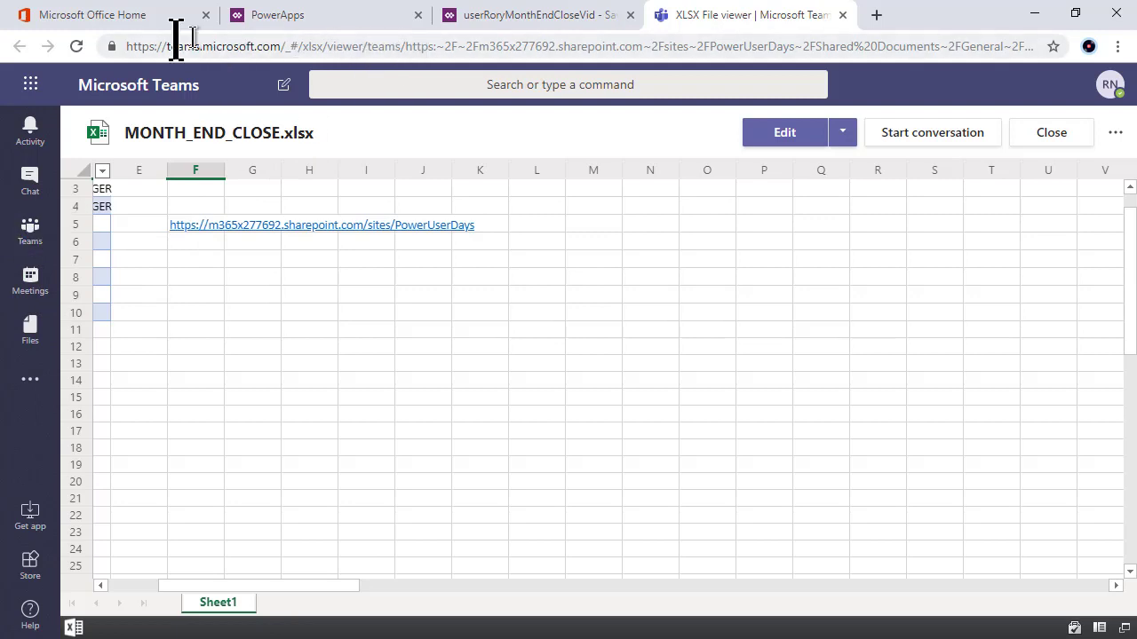
Step: Go from Office Home to the PowerUserDays site contents and open the userRoryMonthEnd list
click(126, 16)
click(682, 226)
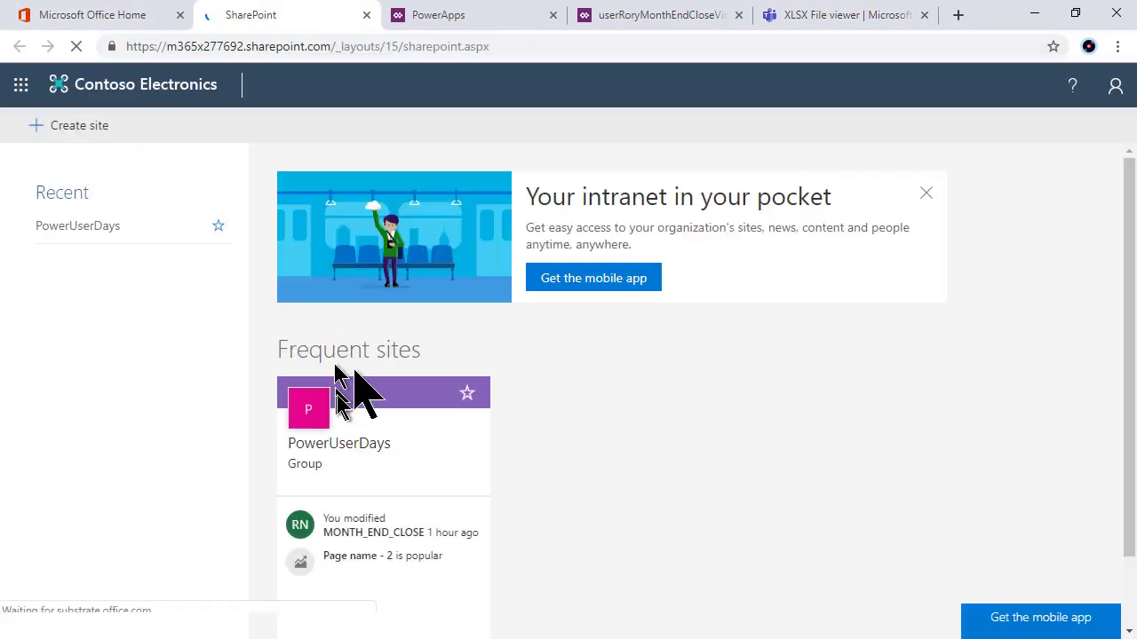
click(102, 231)
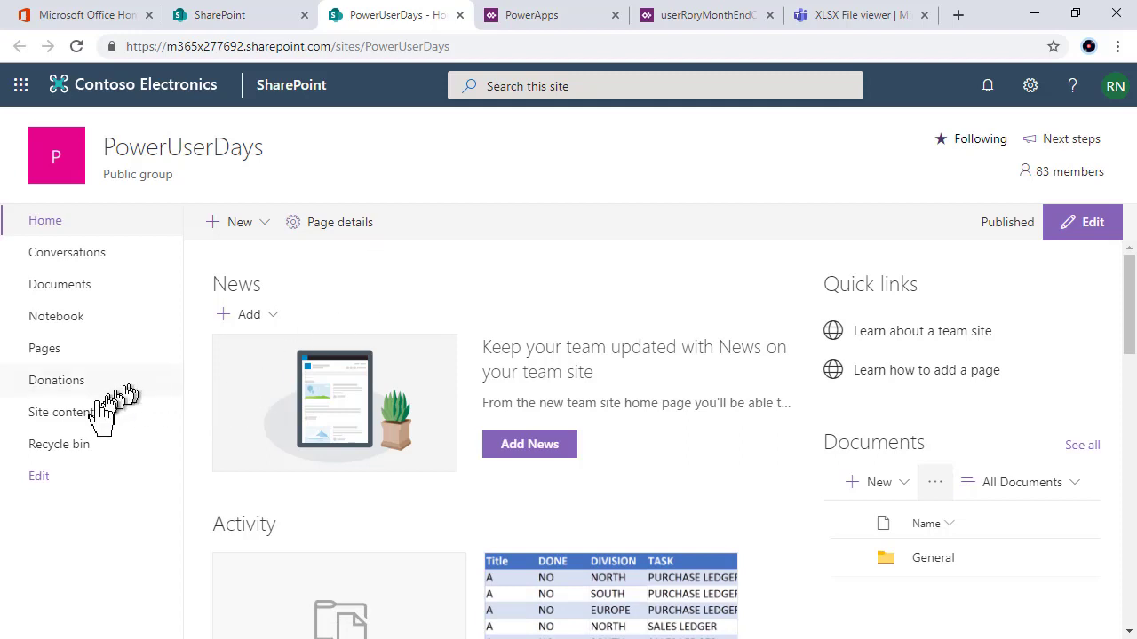
click(1029, 86)
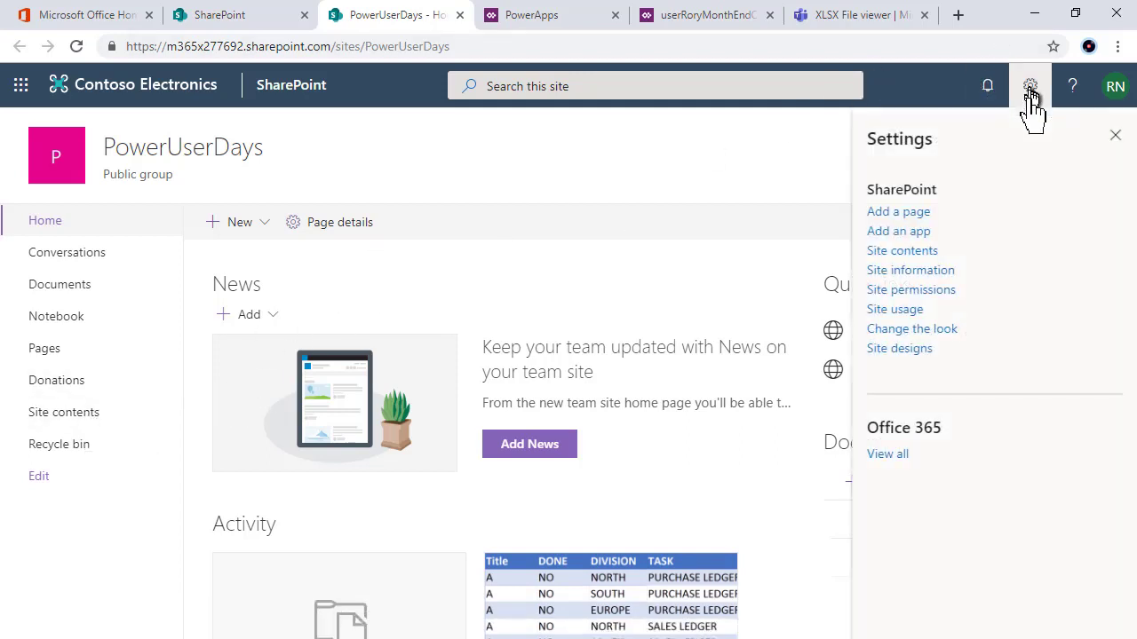
click(915, 251)
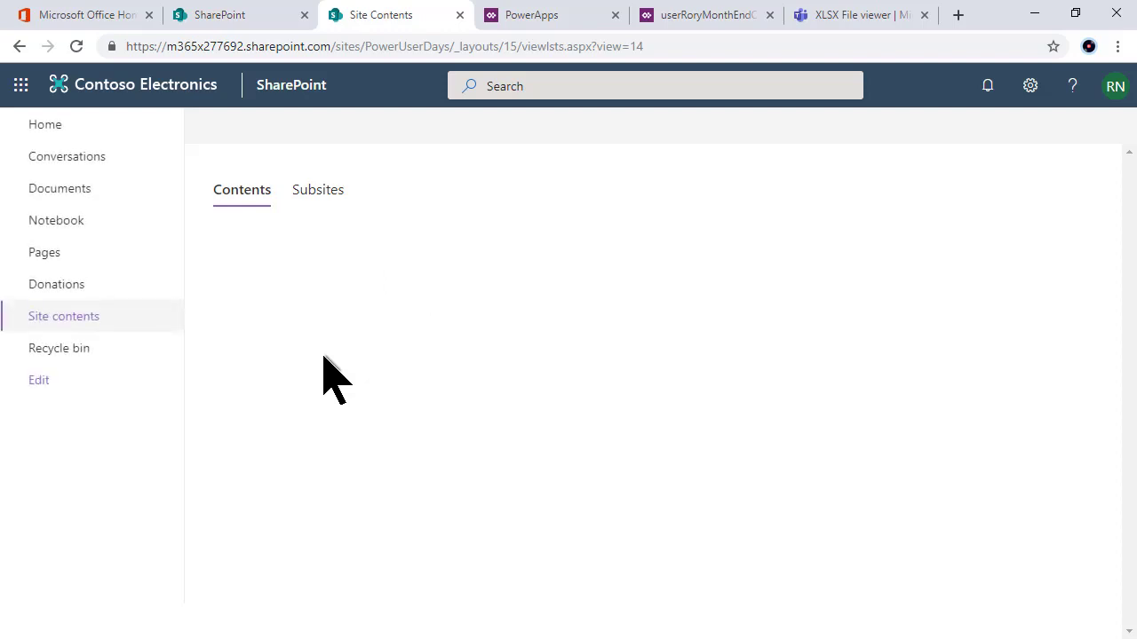
scroll(409, 413, down, 1)
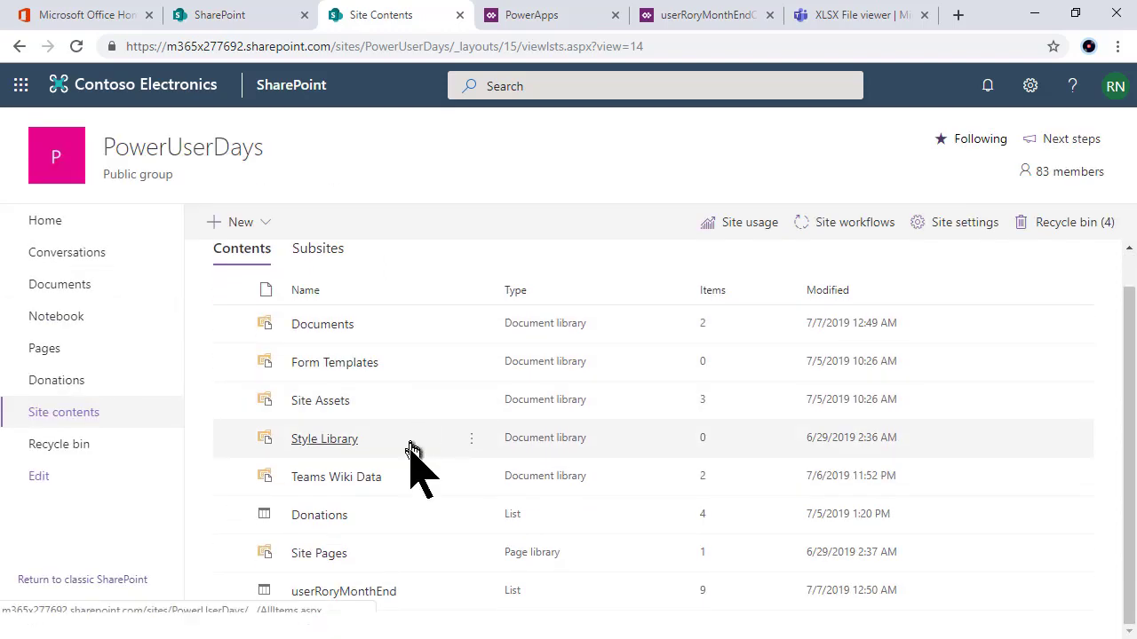
click(377, 597)
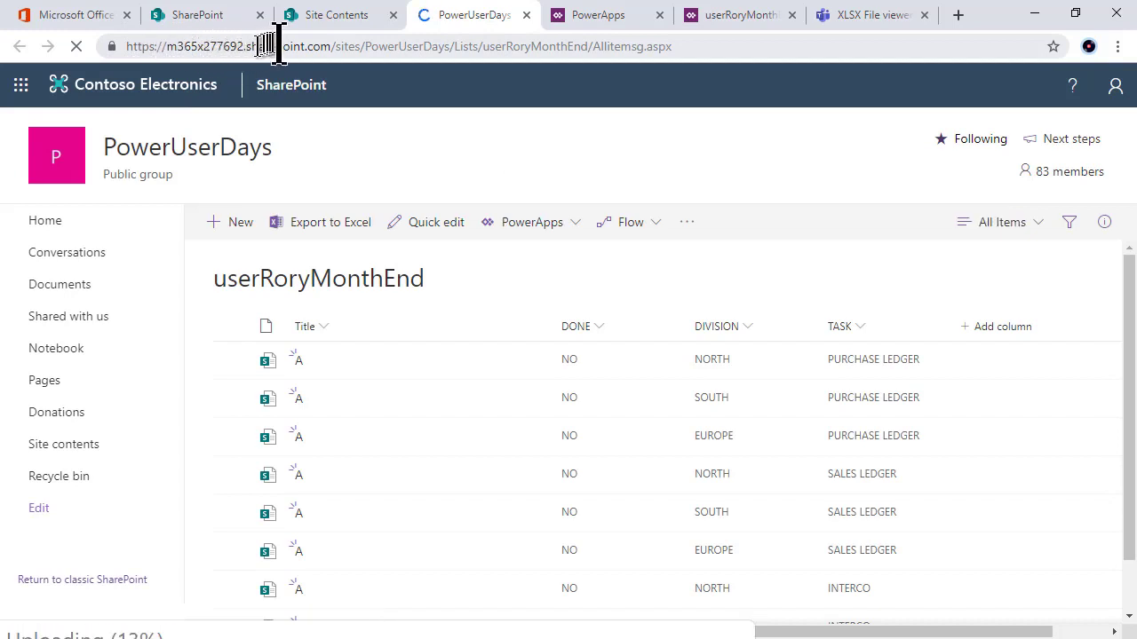
Step: Try loading the list by appending /userRoryMonthEnd to the PowerUserDays site address
click(523, 46)
double_click(523, 46)
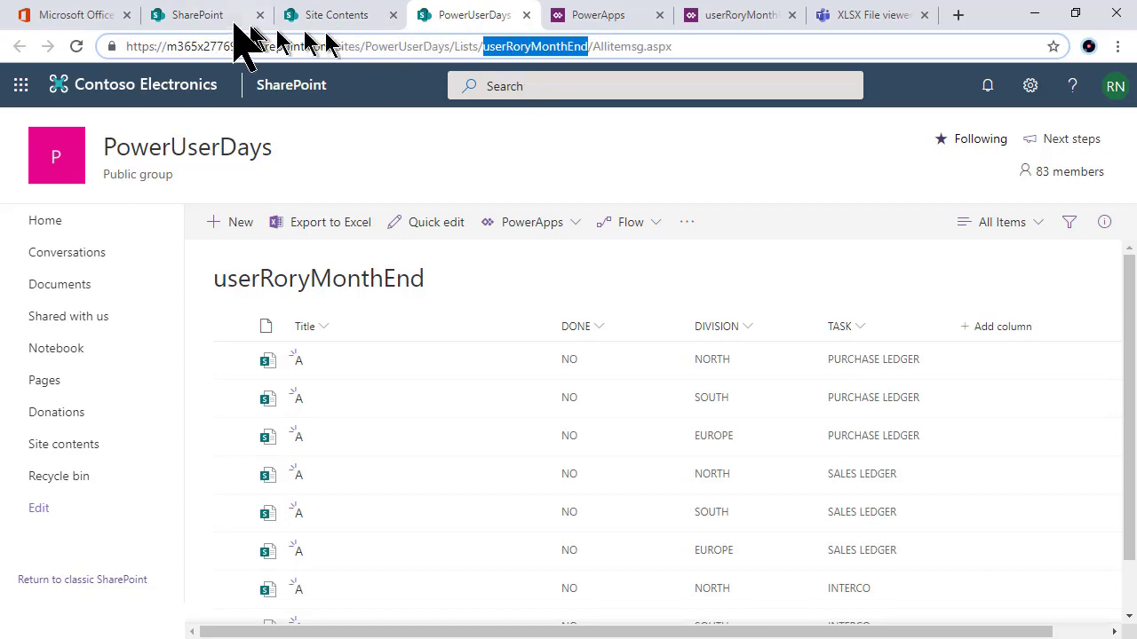
click(232, 18)
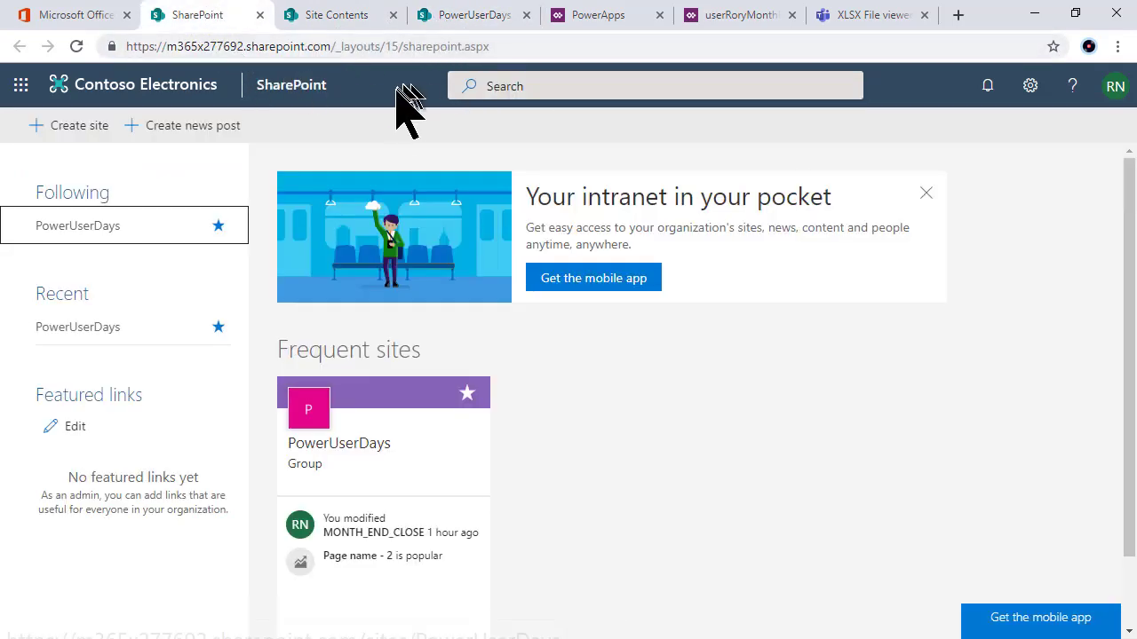
click(347, 20)
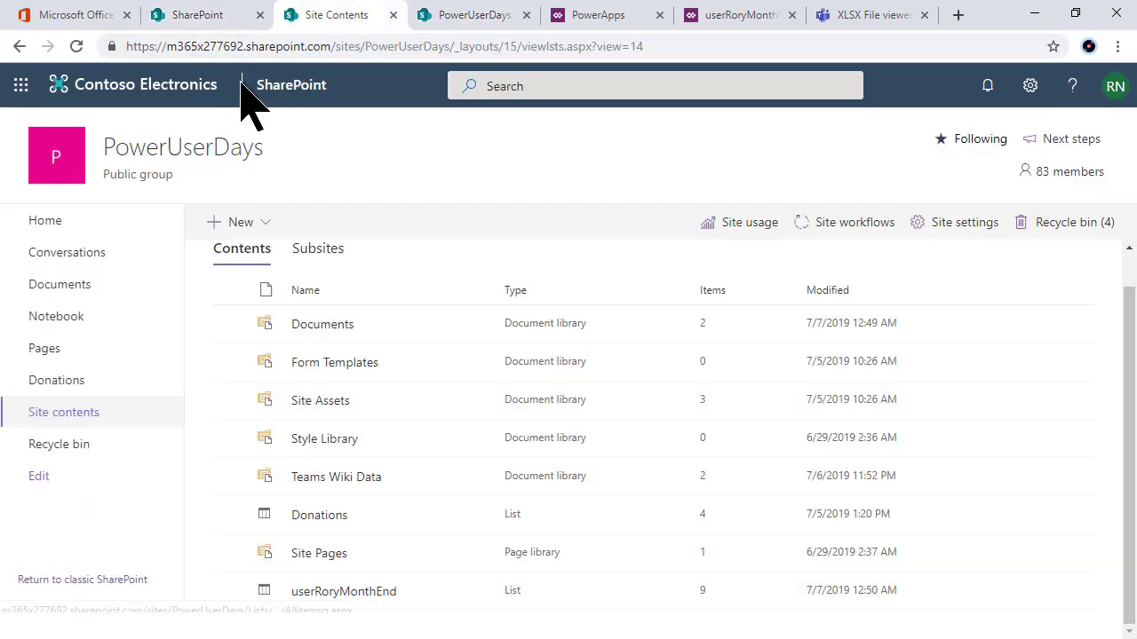
click(55, 222)
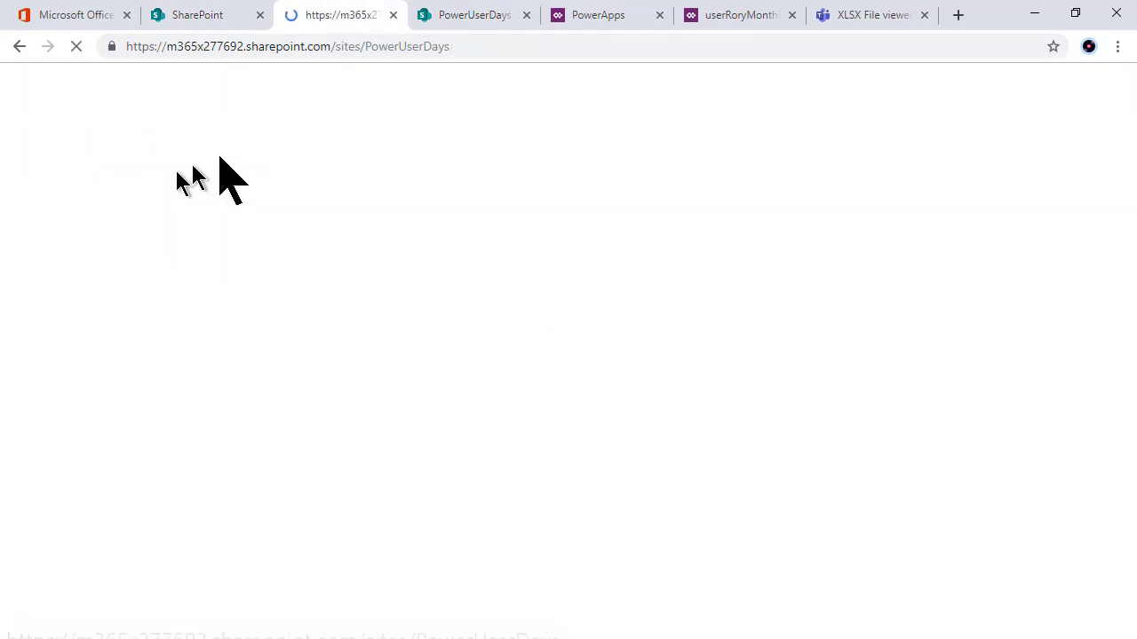
click(476, 46)
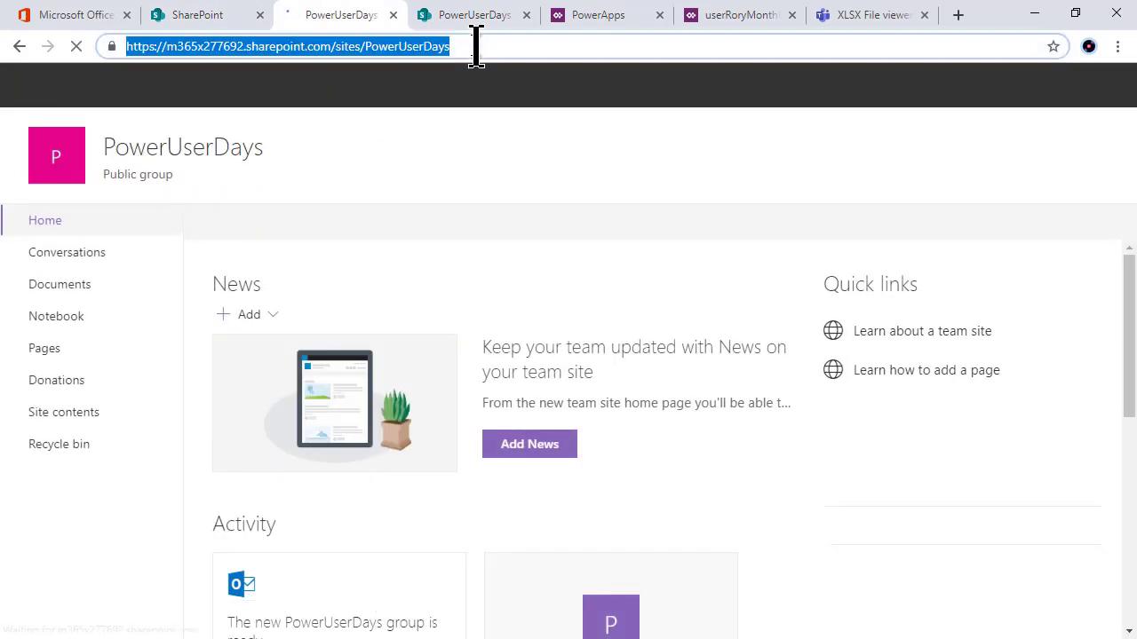
click(476, 46)
text(/)
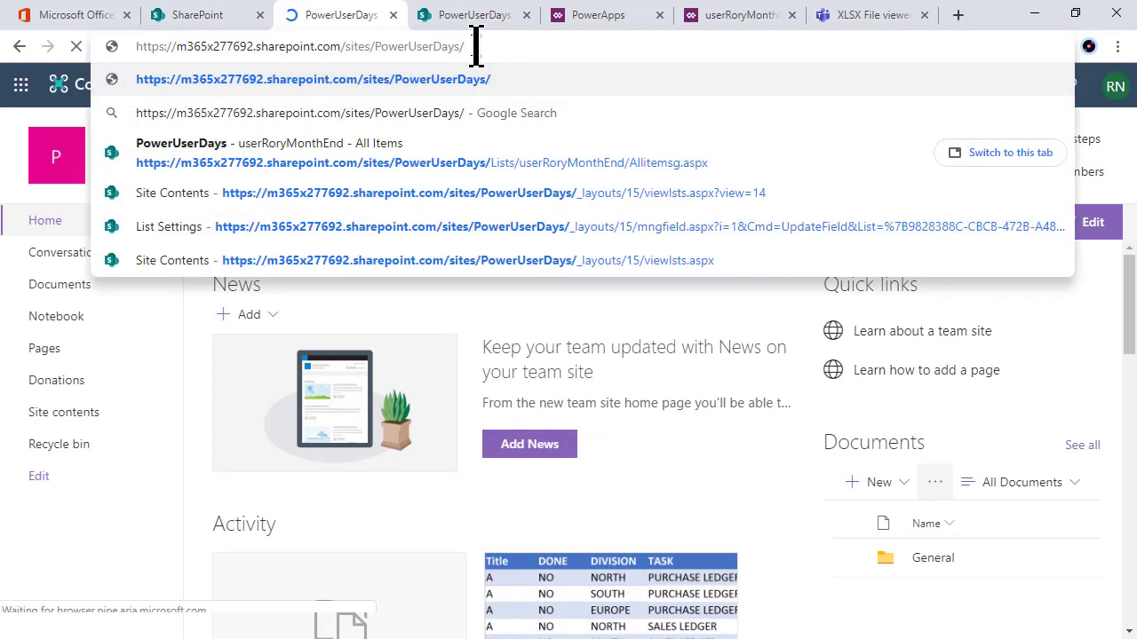
text(userRoryMonthEnd)
key(Return)
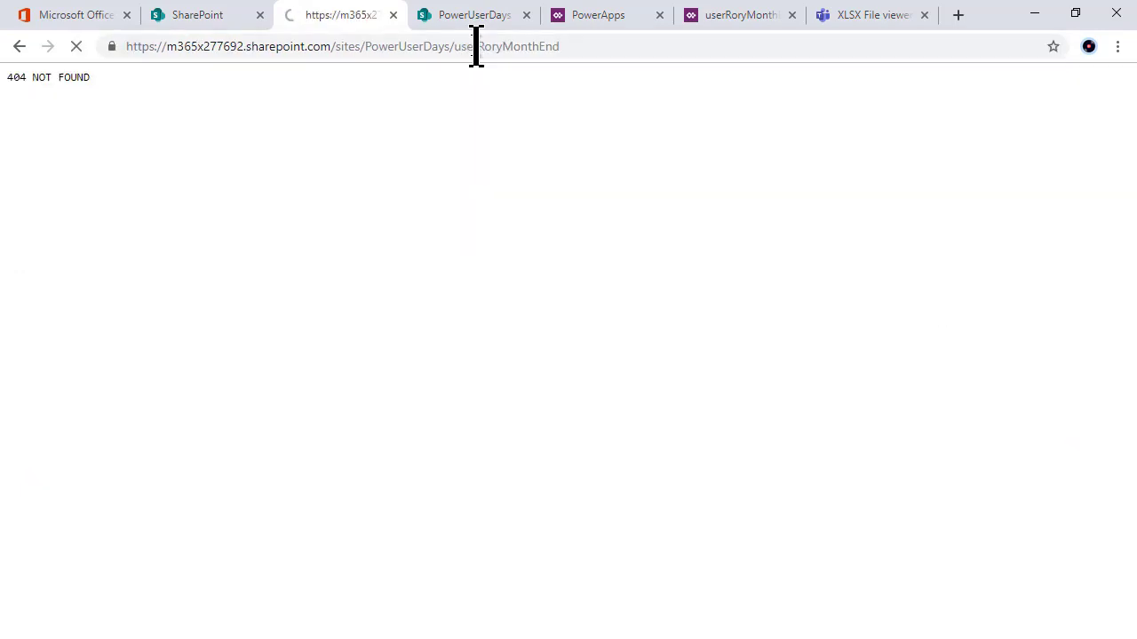
Step: Paste the working /Lists/userRoryMonthEnd/AllItemsg.aspx address over the failed one and select it to copy
click(462, 18)
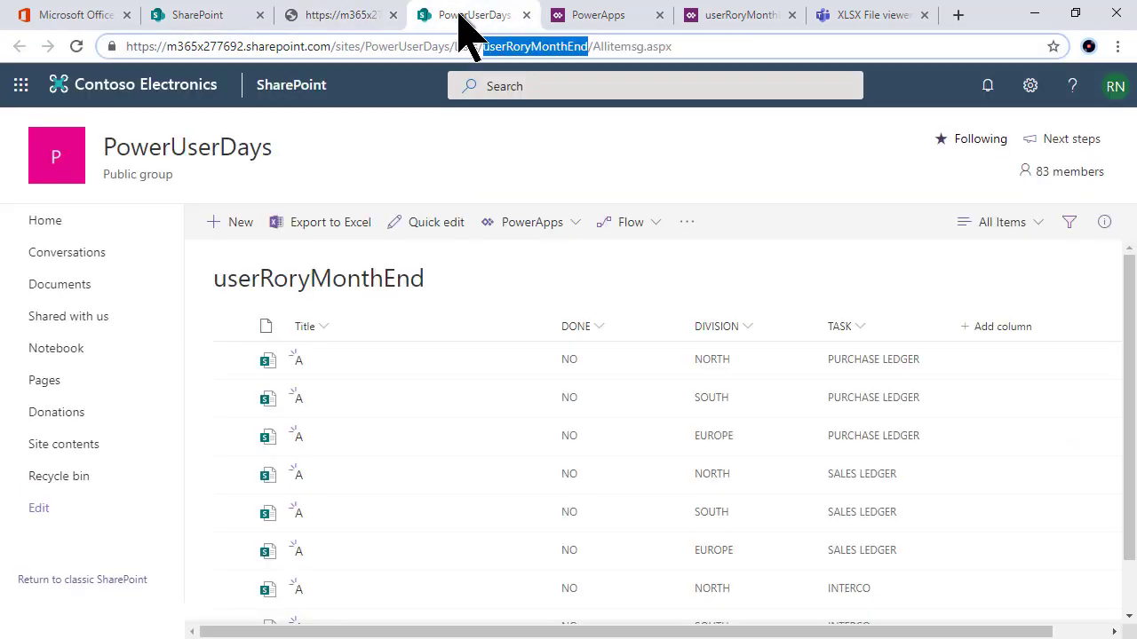
shift+click(698, 49)
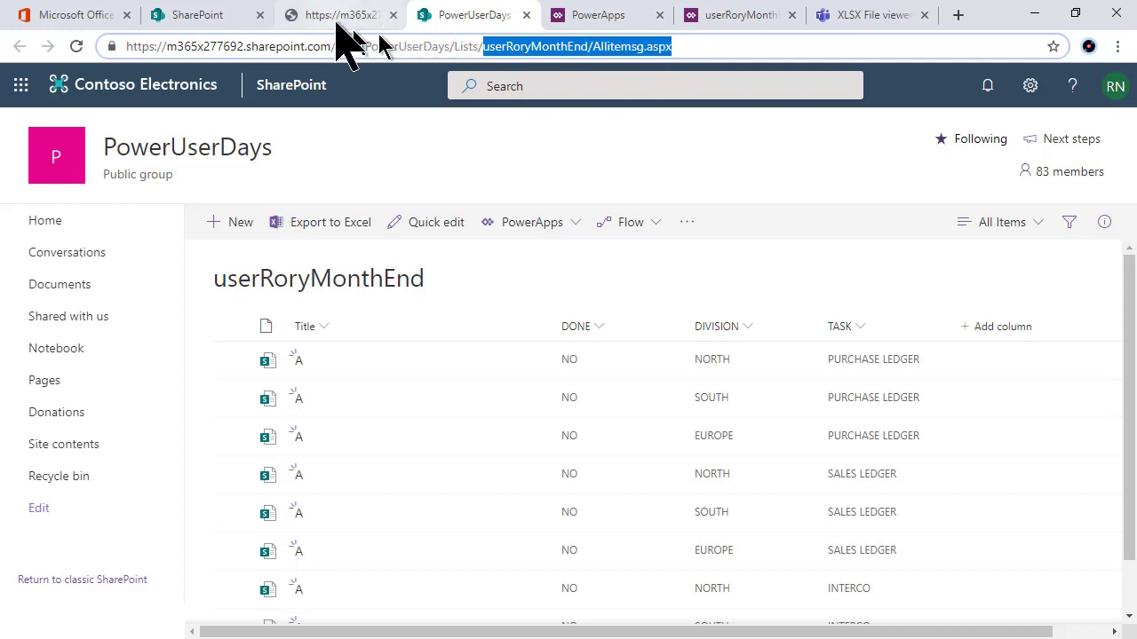
click(351, 16)
drag(462, 46, 601, 40)
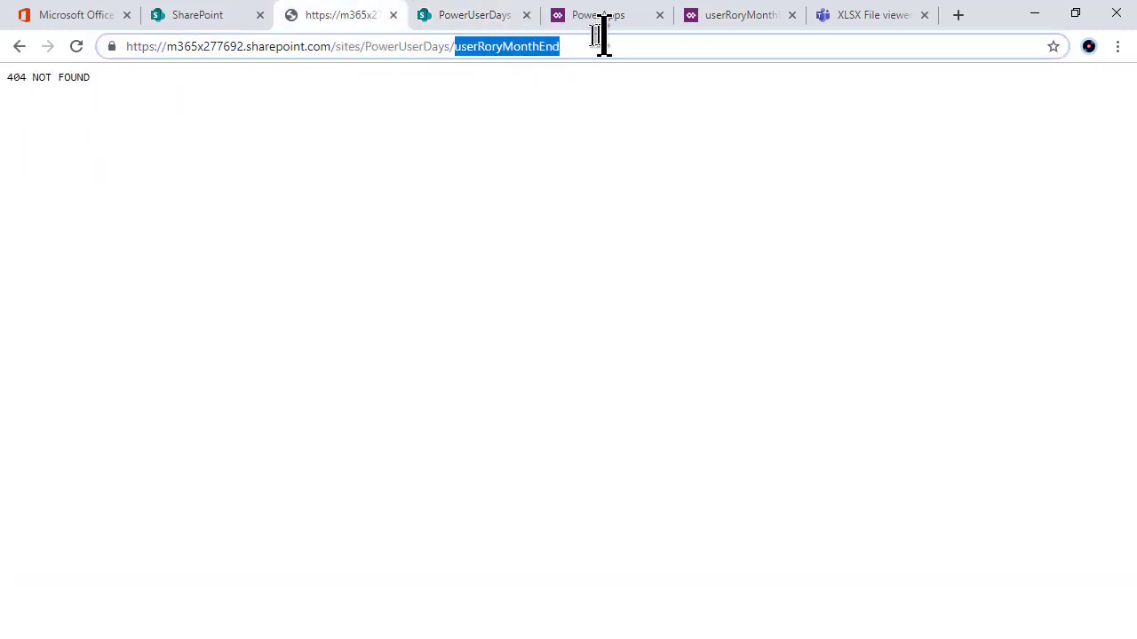
text(userRoryMonthEnd/Allitemsg.aspx)
key(Return)
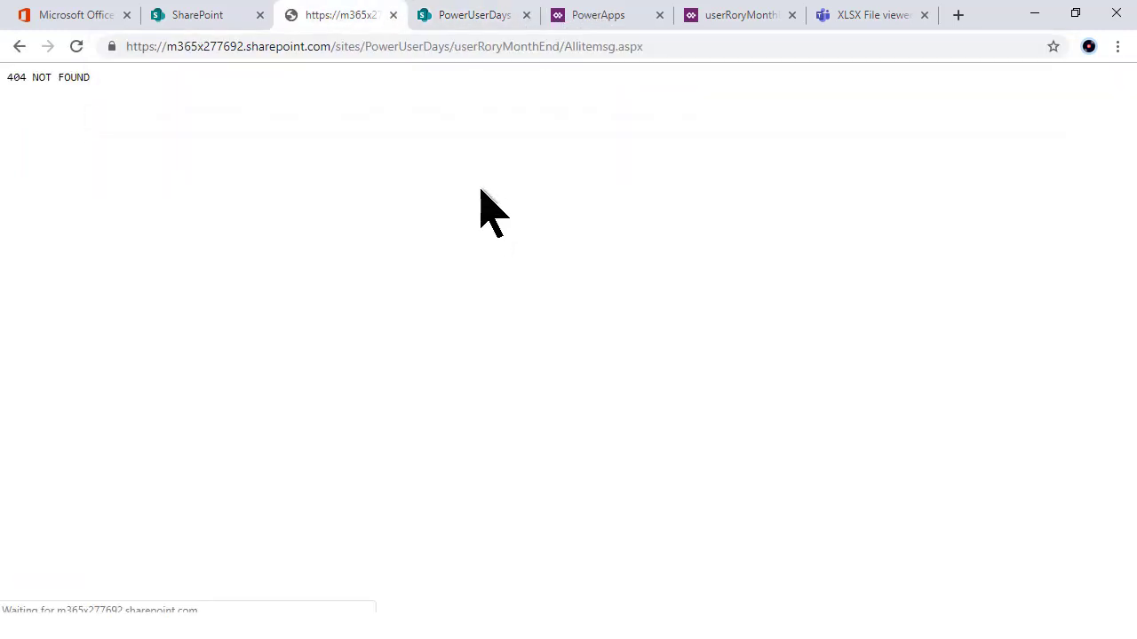
click(474, 16)
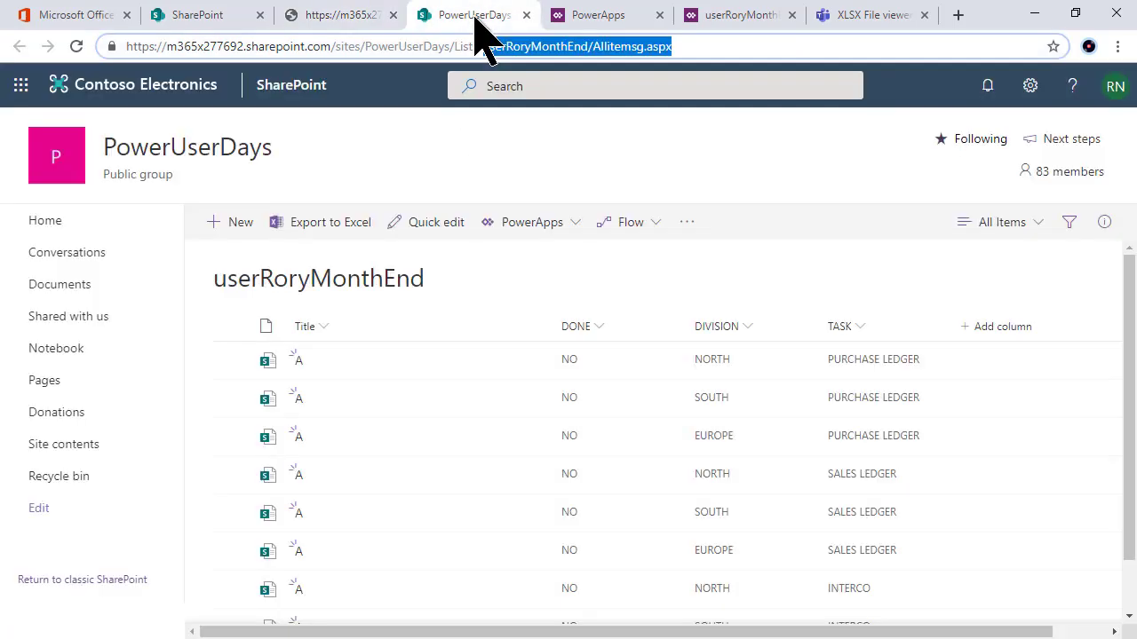
click(454, 52)
key(ctrl+c)
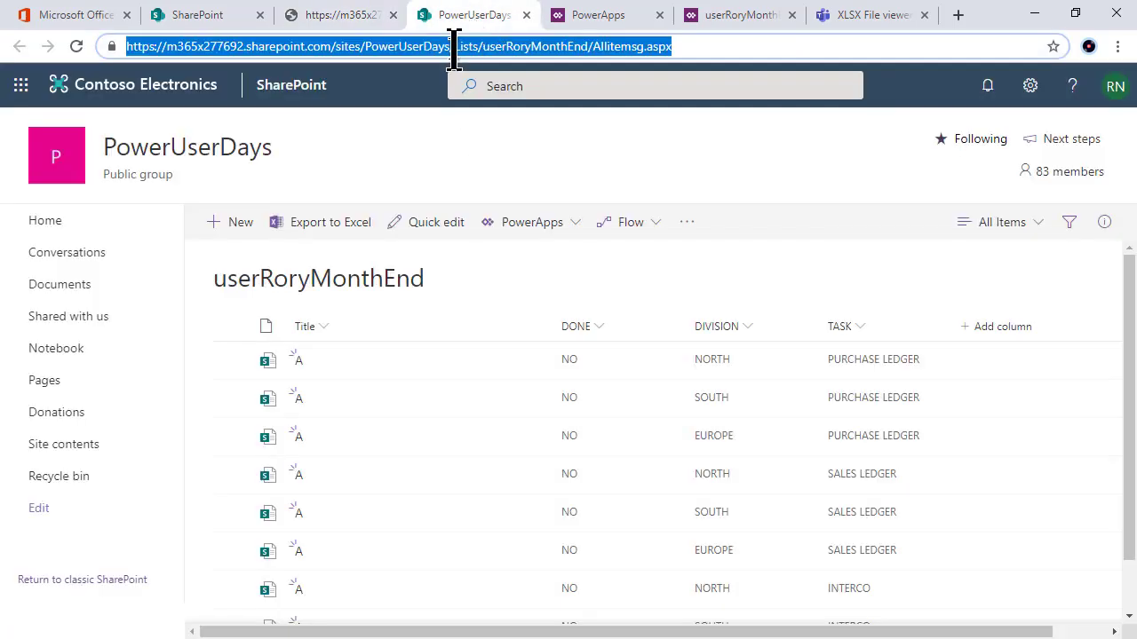
click(317, 16)
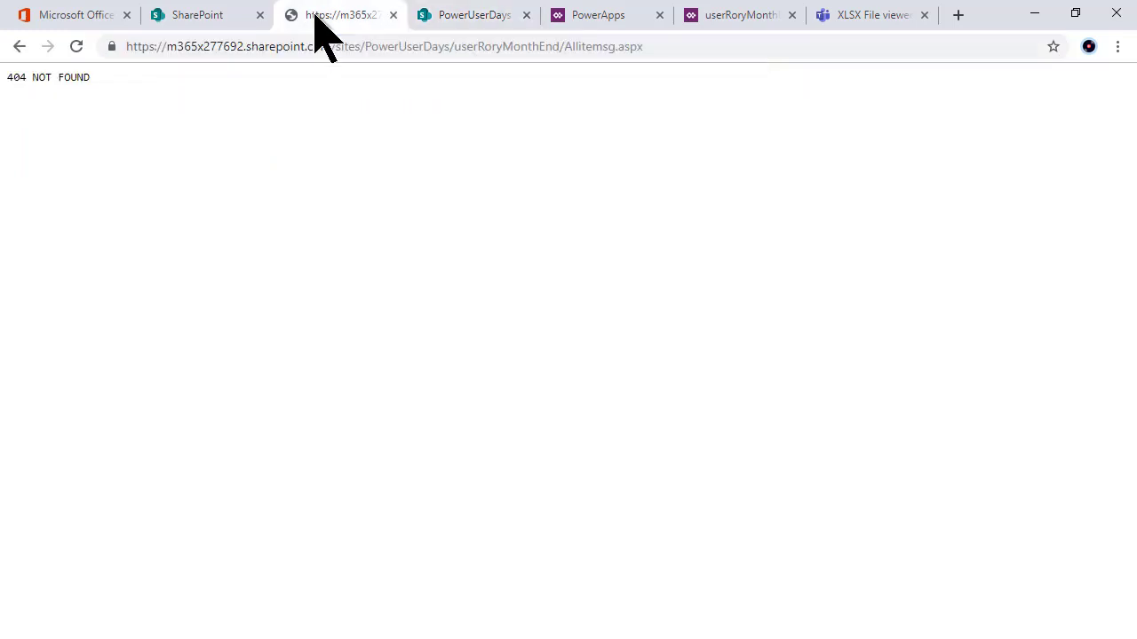
click(310, 53)
key(ctrl+v)
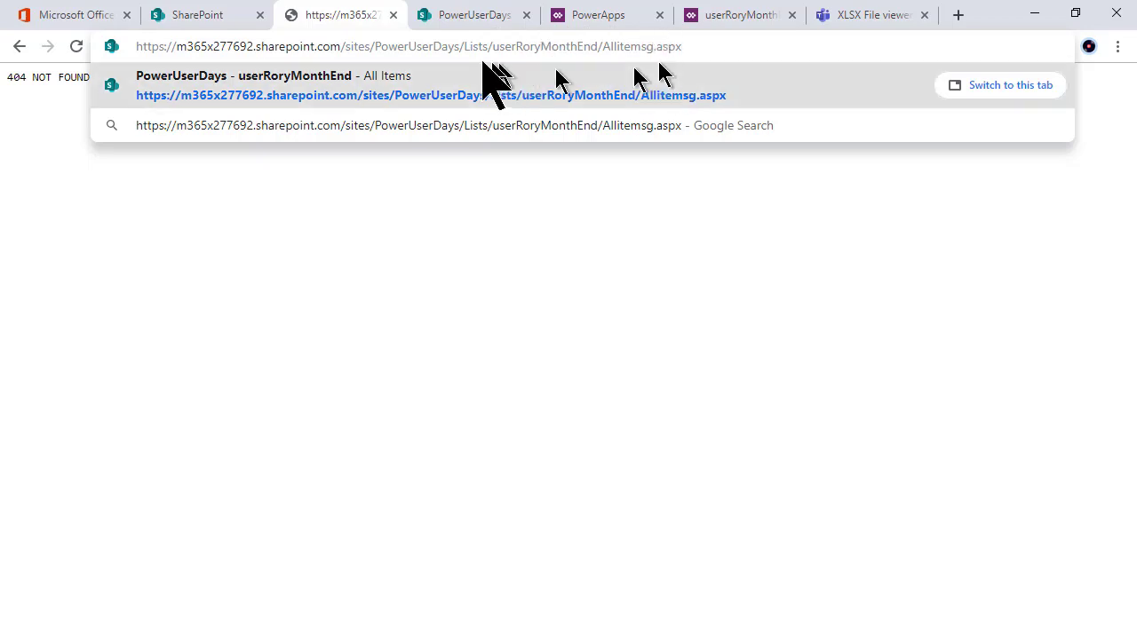
triple_click(437, 46)
key(ctrl+c)
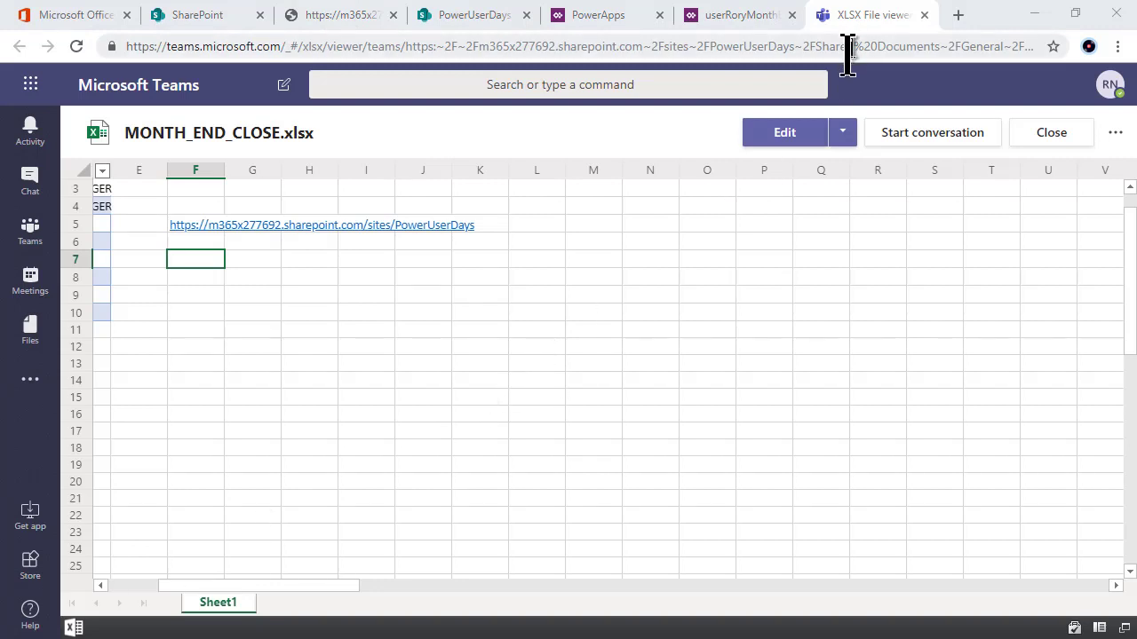
Step: Edit MONTH_END_CLOSE in Excel Online and paste the list address into cell F7
click(781, 141)
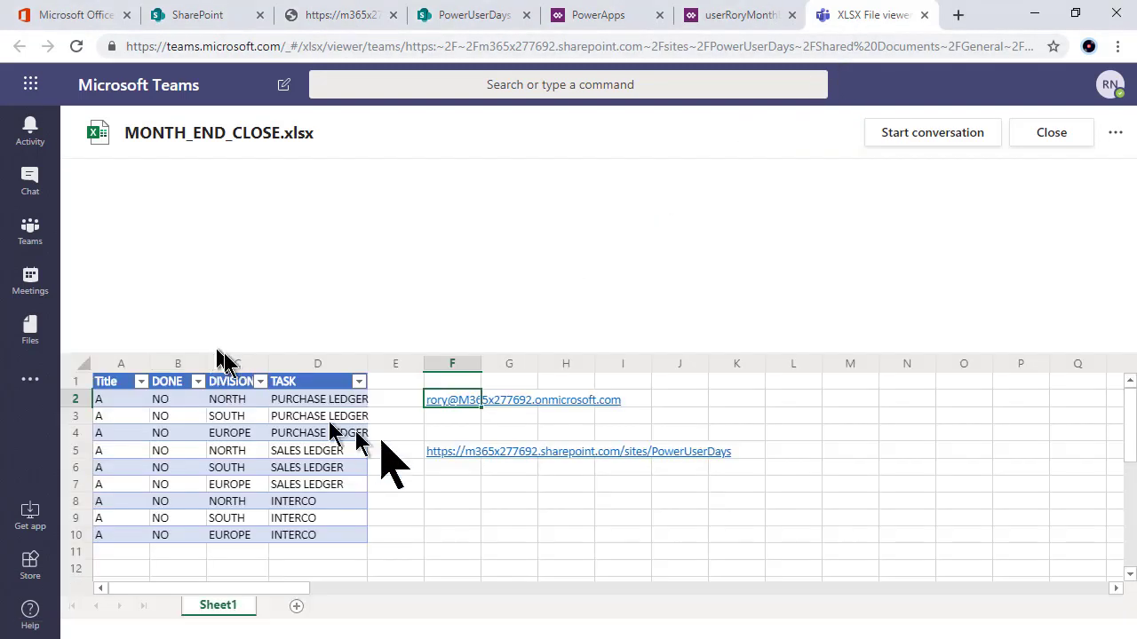
click(454, 493)
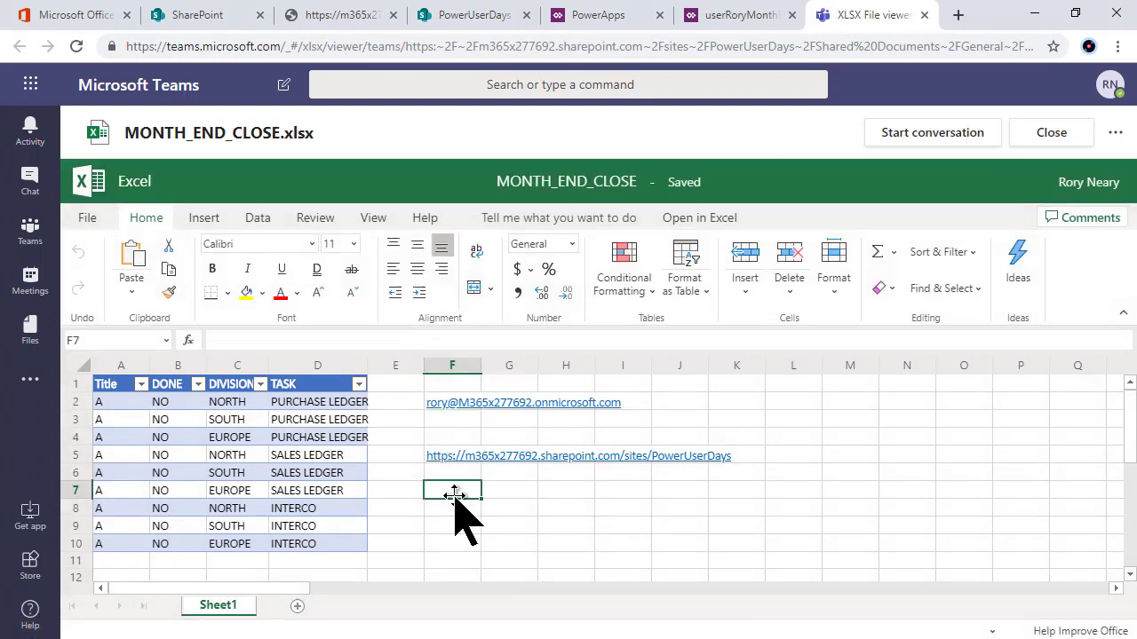
key(ctrl+v)
Step: Move to F9, then return through the SharePoint list tab to PowerApps Studio
click(451, 524)
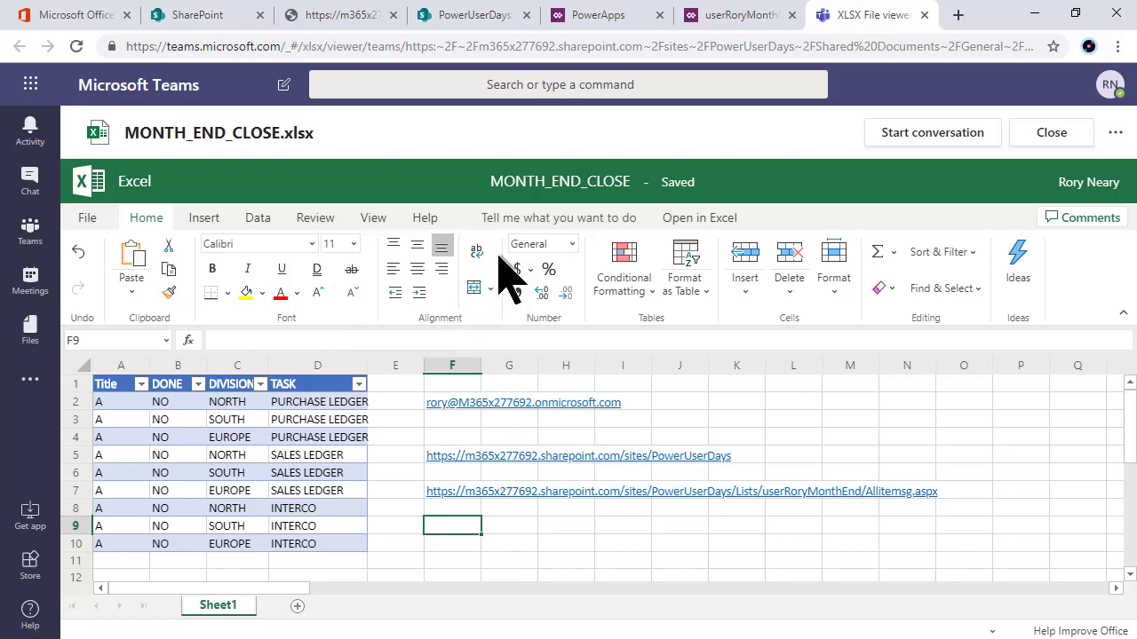
click(457, 18)
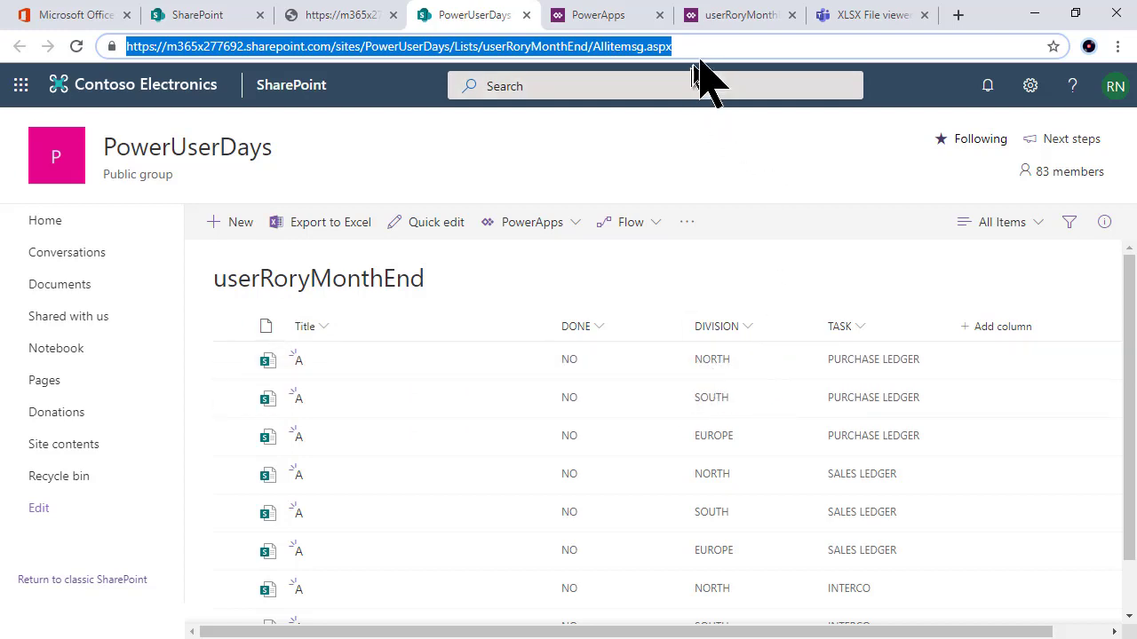
click(728, 14)
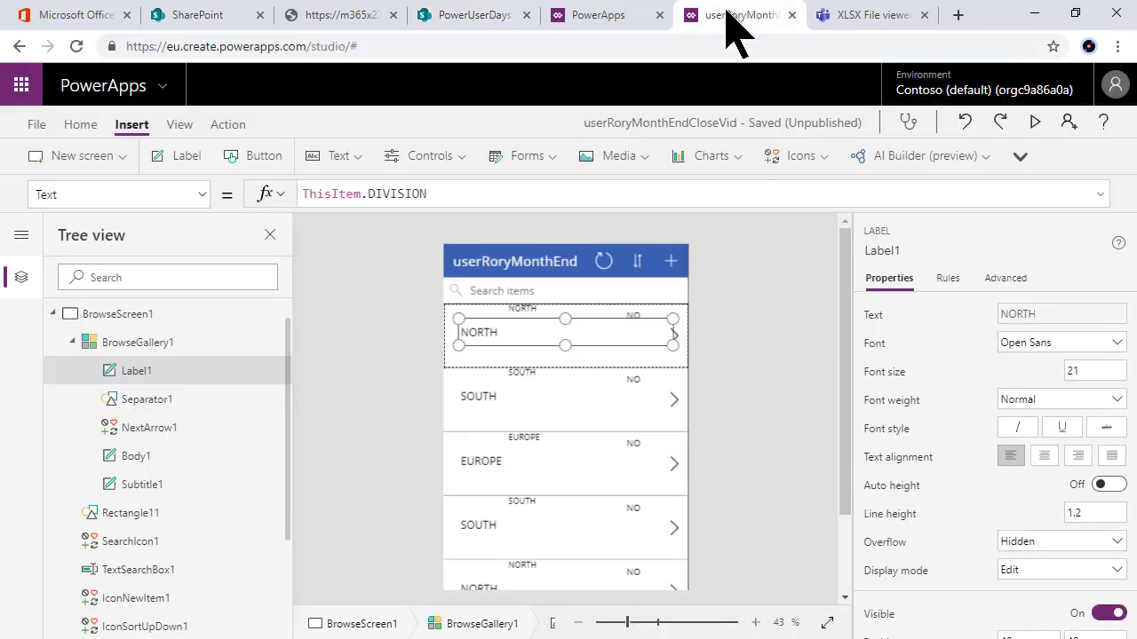
Step: Change the row label's Text formula from the DIVISION field to ThisItem.TASK
double_click(404, 193)
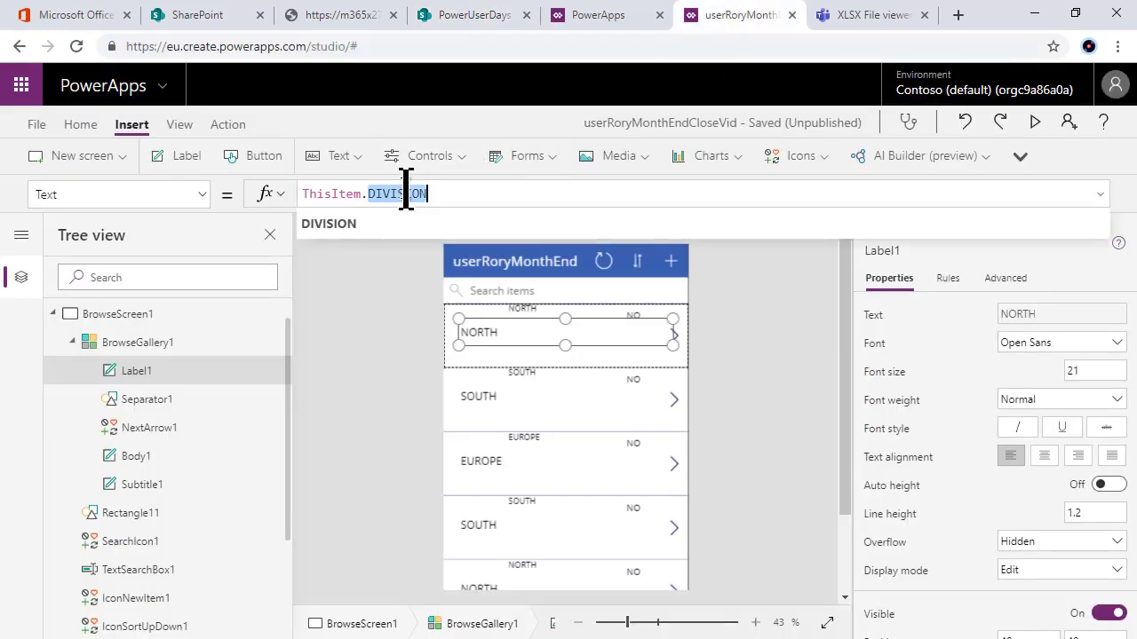
text(tas)
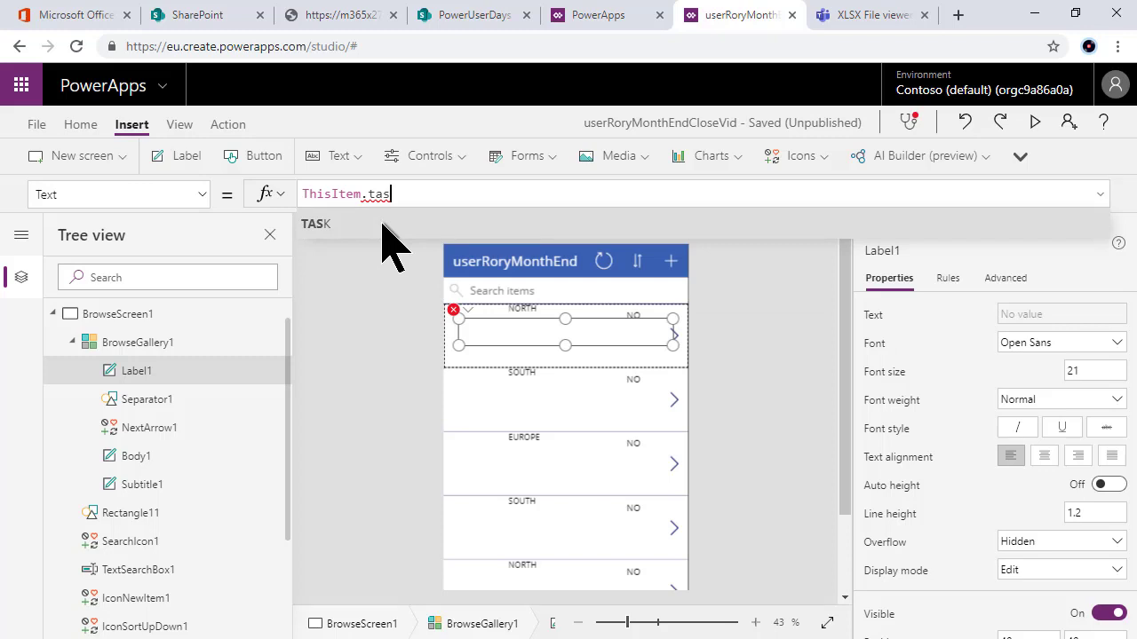
click(383, 224)
key(BackSpace)
key(BackSpace)
key(BackSpace)
key(BackSpace)
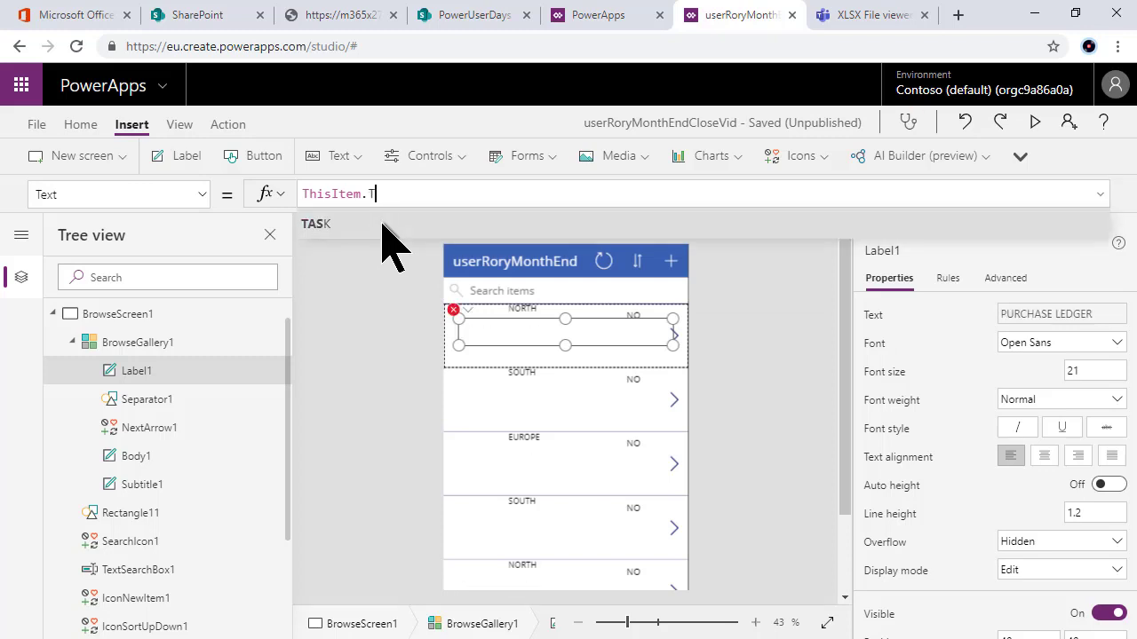
text(task)
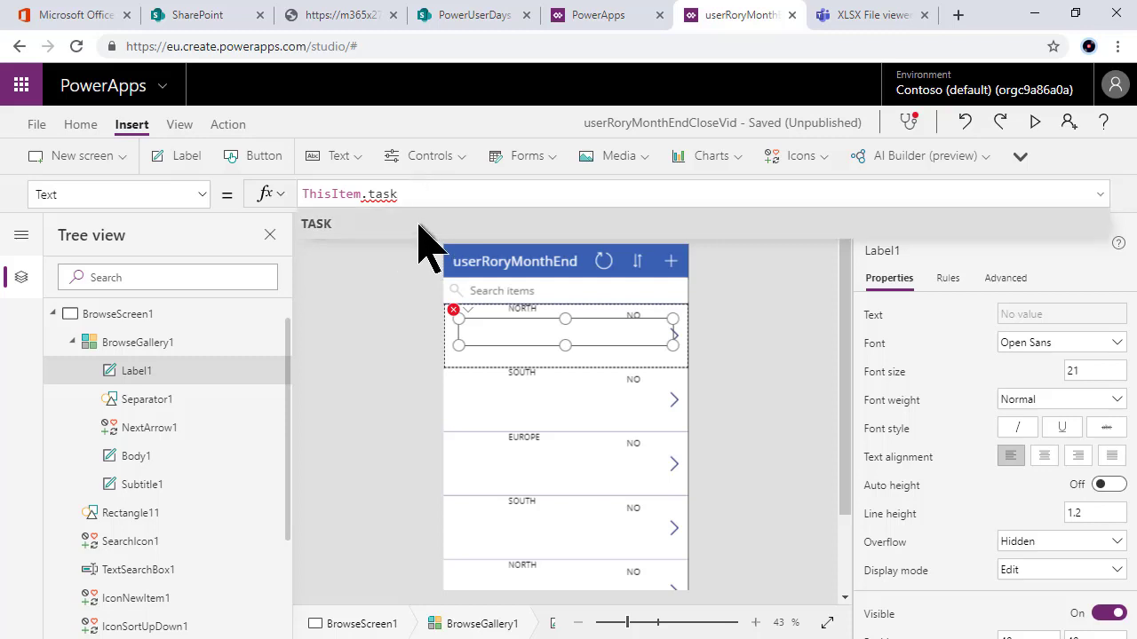
click(420, 226)
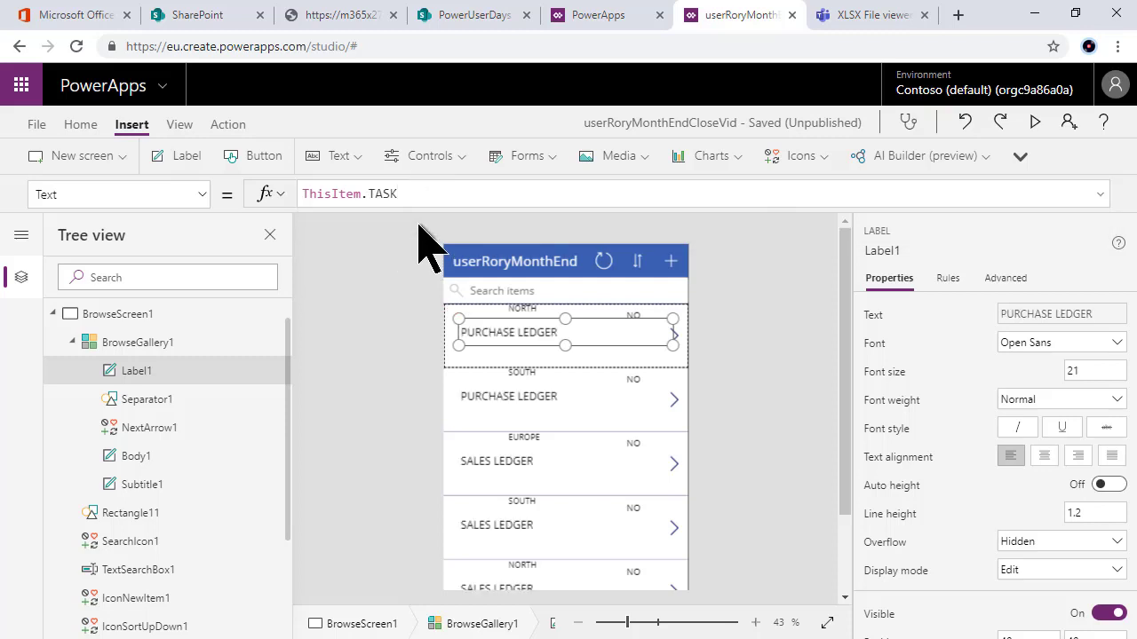
Step: Move the division label further right and narrow the task label to about 120 px
click(527, 317)
click(476, 335)
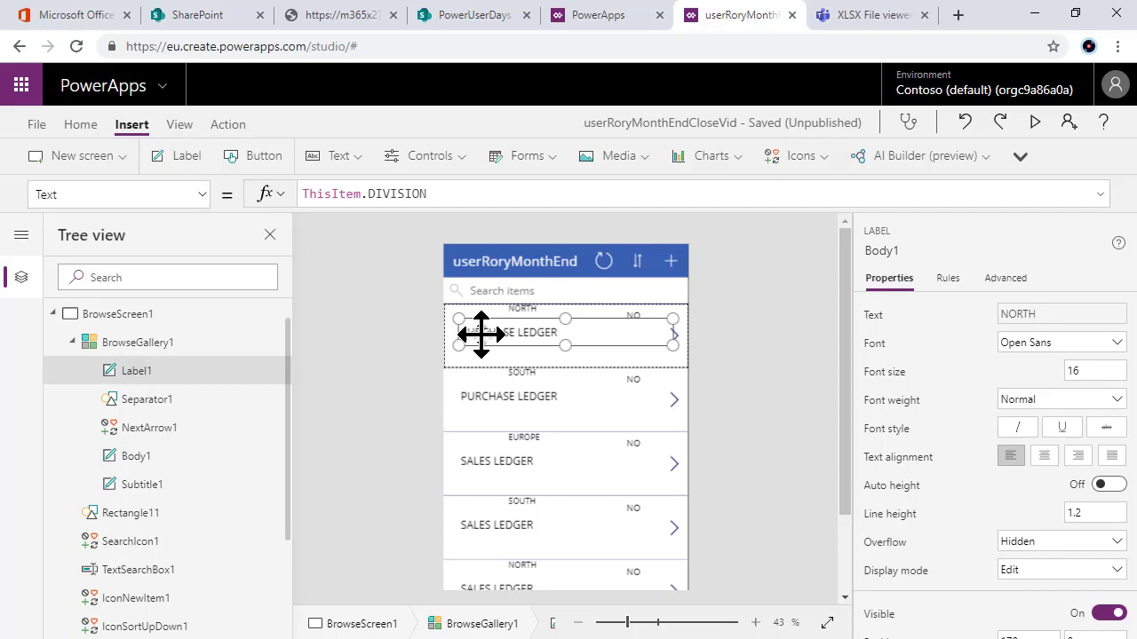
click(526, 310)
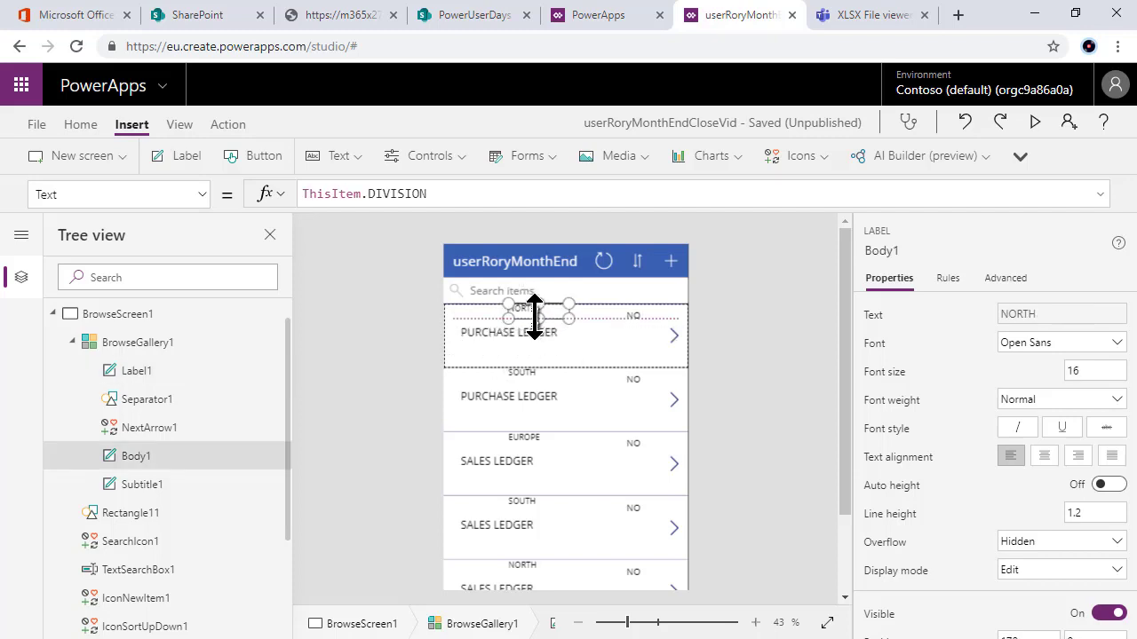
drag(542, 310, 574, 310)
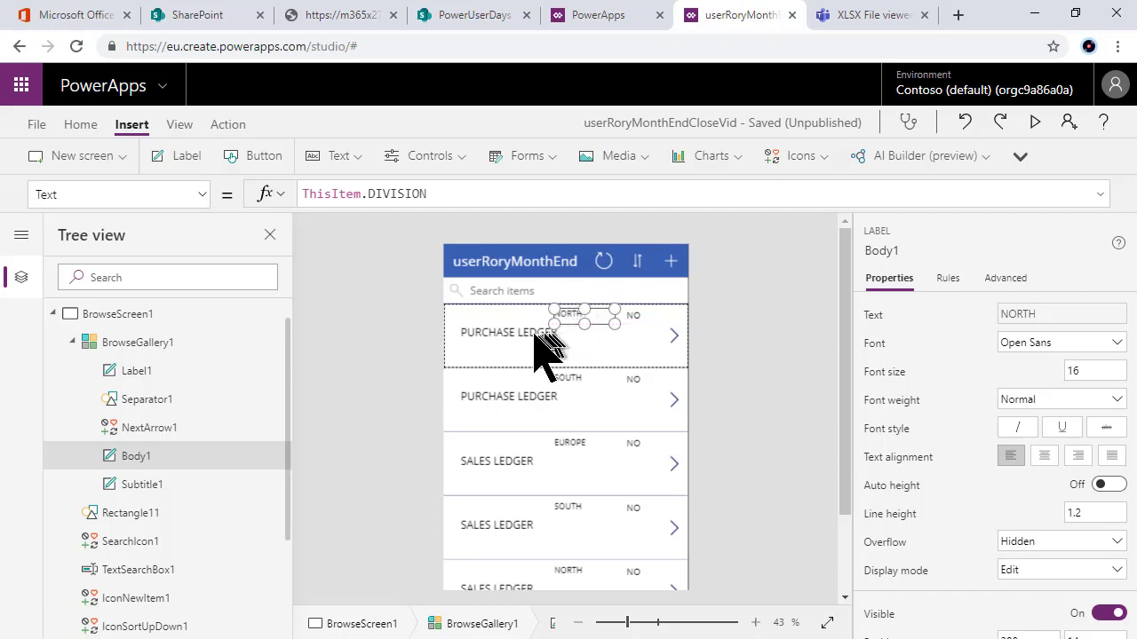
click(542, 332)
drag(673, 347, 511, 325)
click(519, 353)
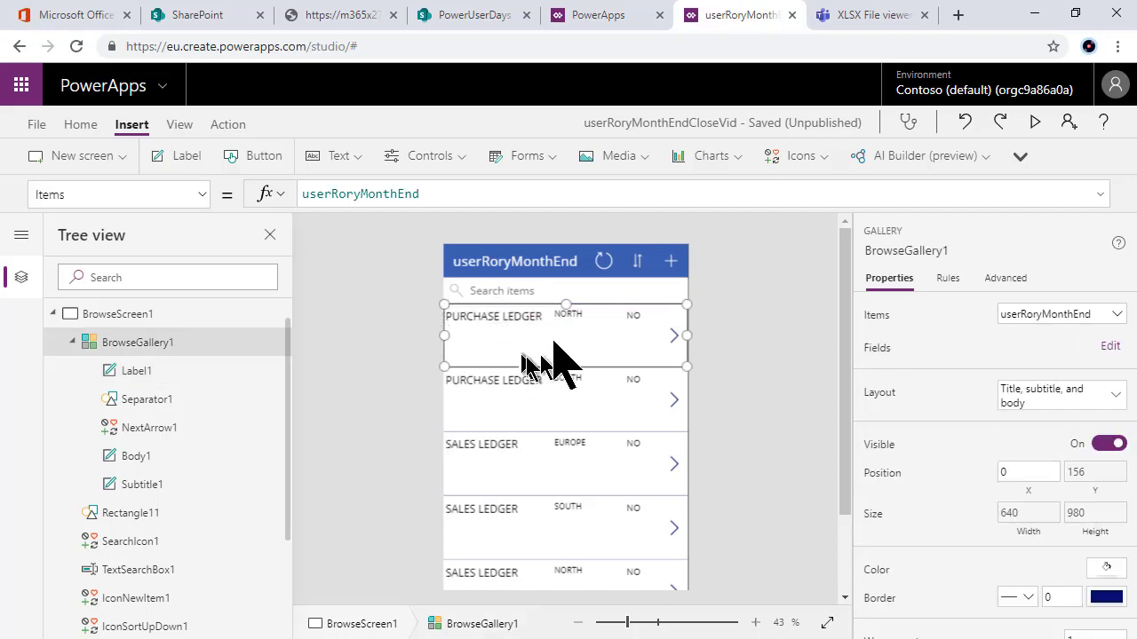
Step: Drag the template row's bottom edge upward to make every gallery row much shorter
click(454, 324)
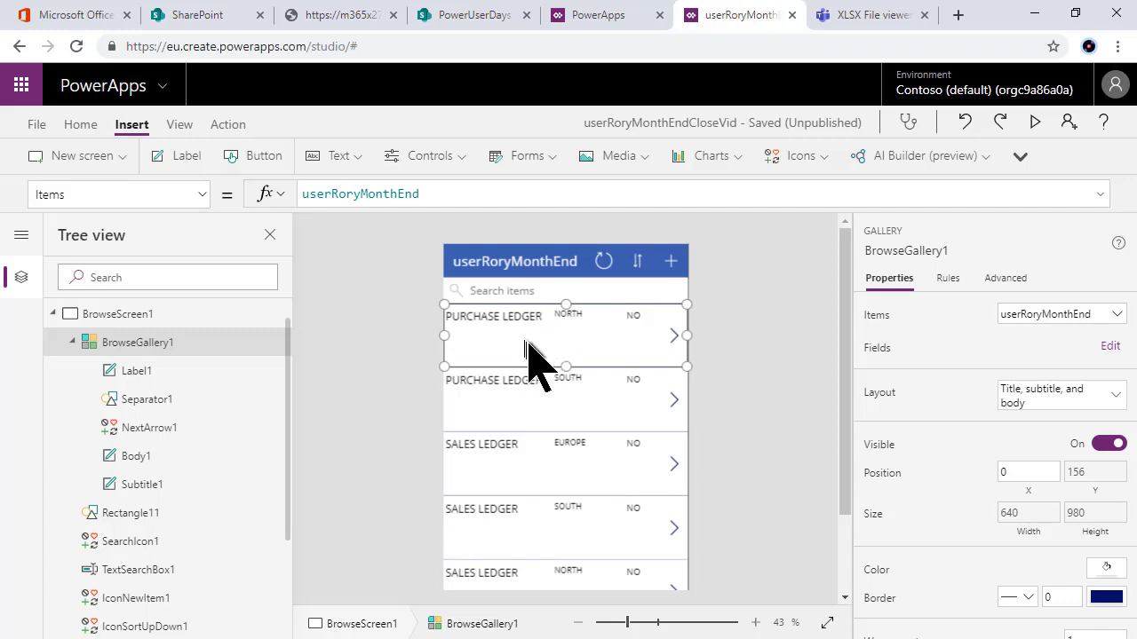
drag(568, 366, 569, 326)
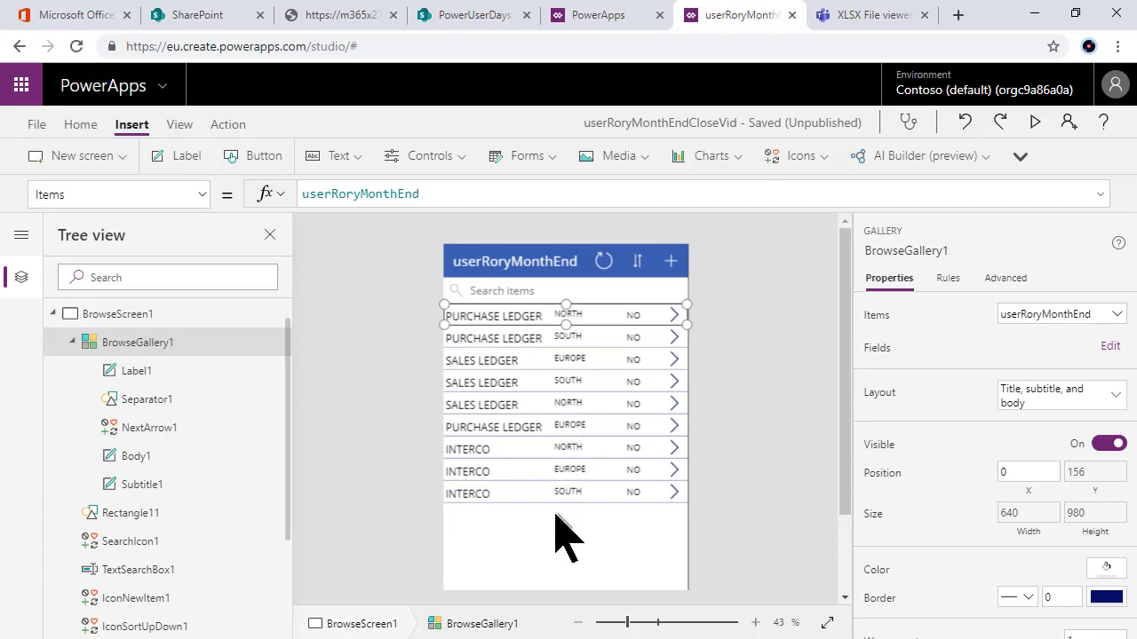
click(526, 426)
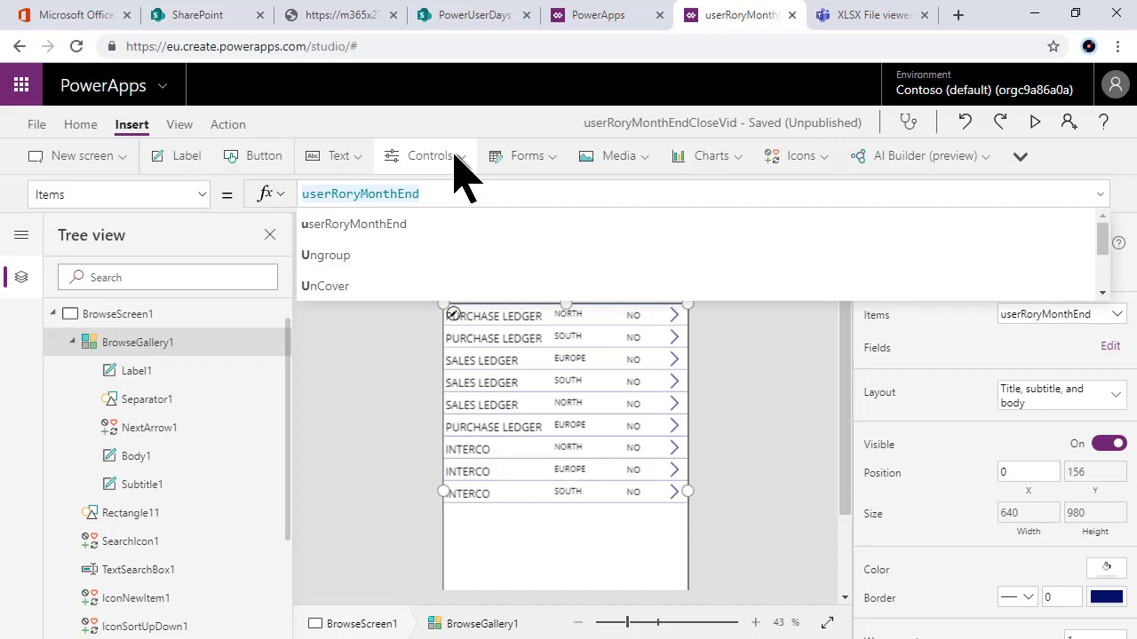
Step: Wrap the gallery Items formula as Sort(userRoryMonthEnd,TASK,Ascending), removing the stray division argument
key(Home)
text(Sort()
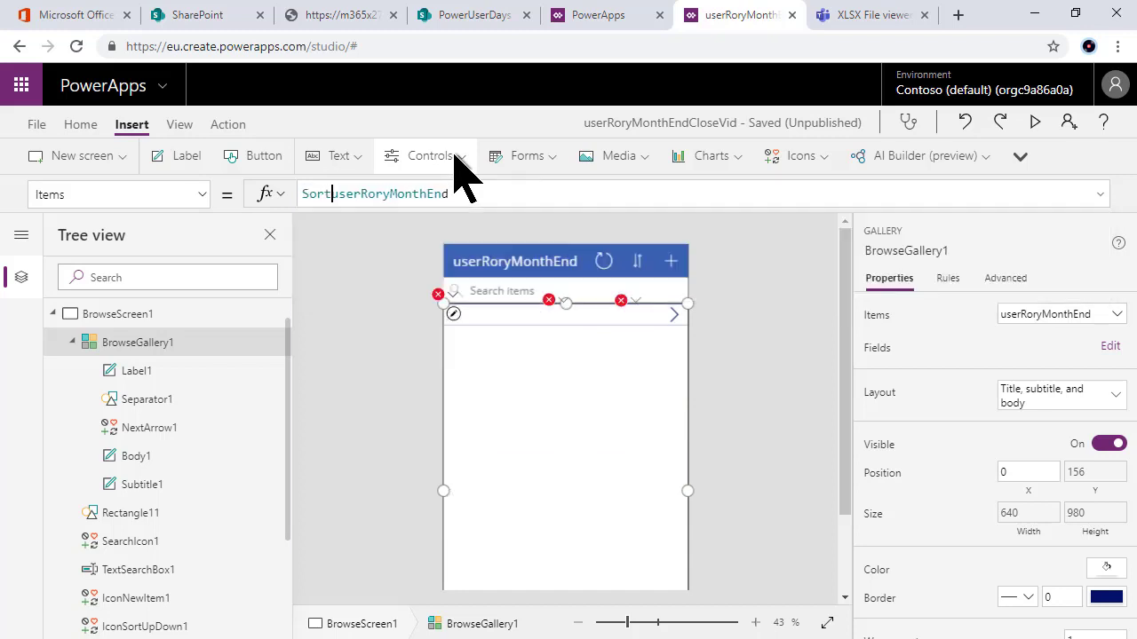
click(482, 193)
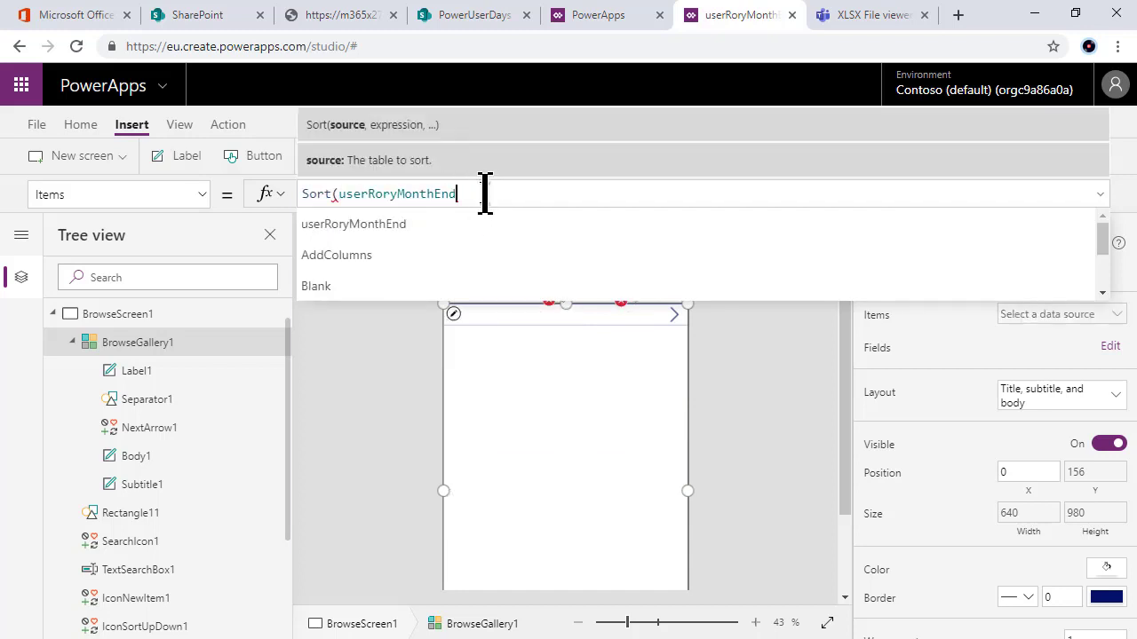
text(, )
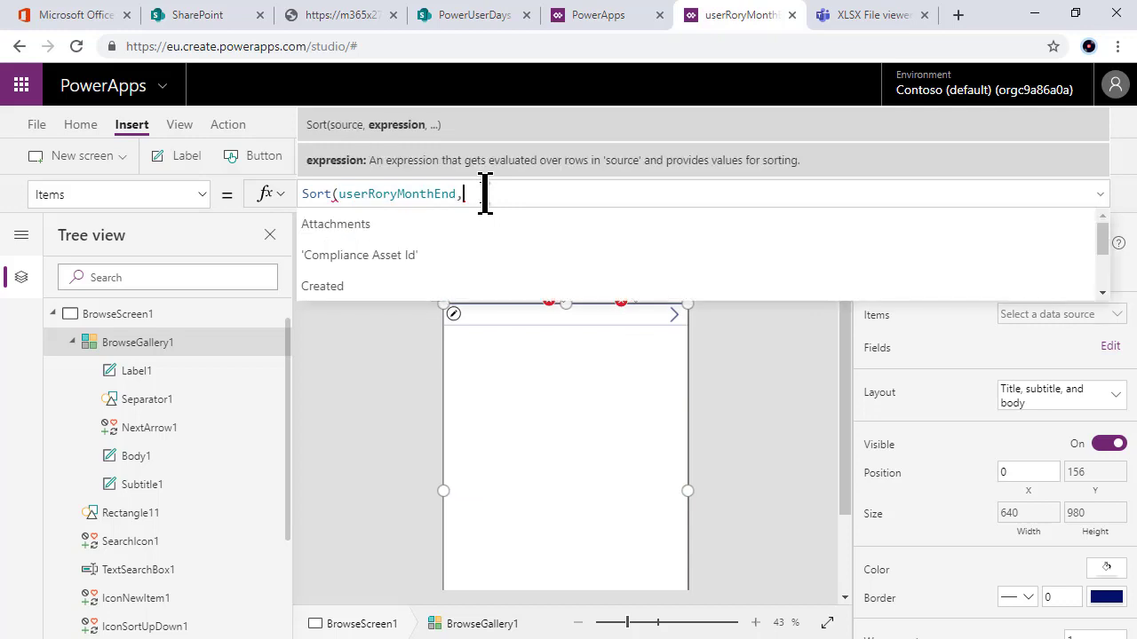
text(task)
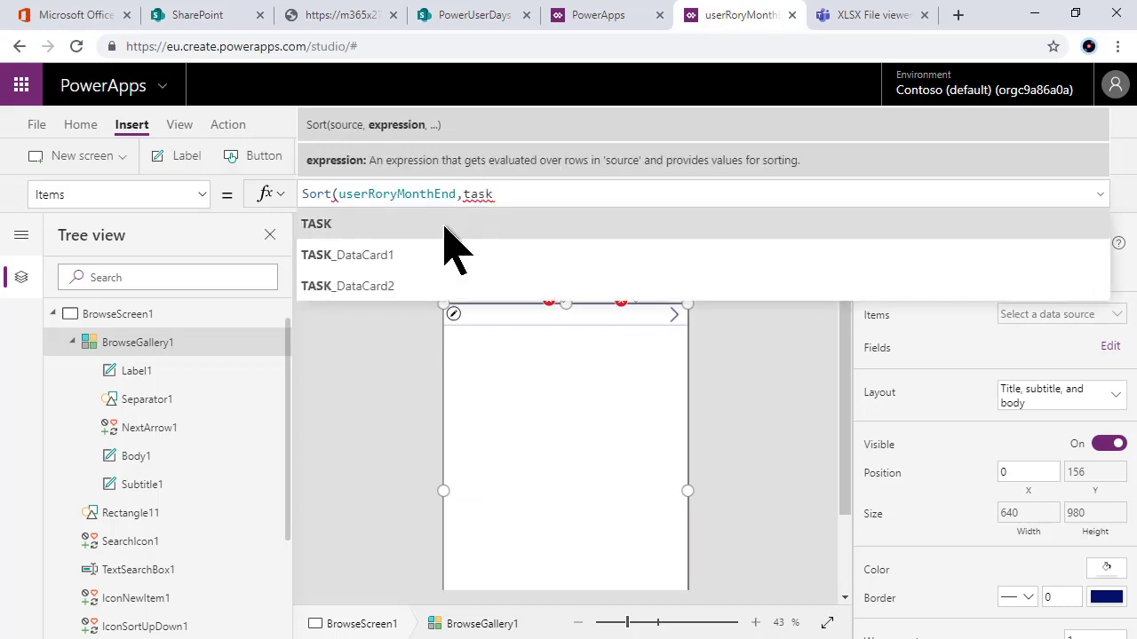
text(, )
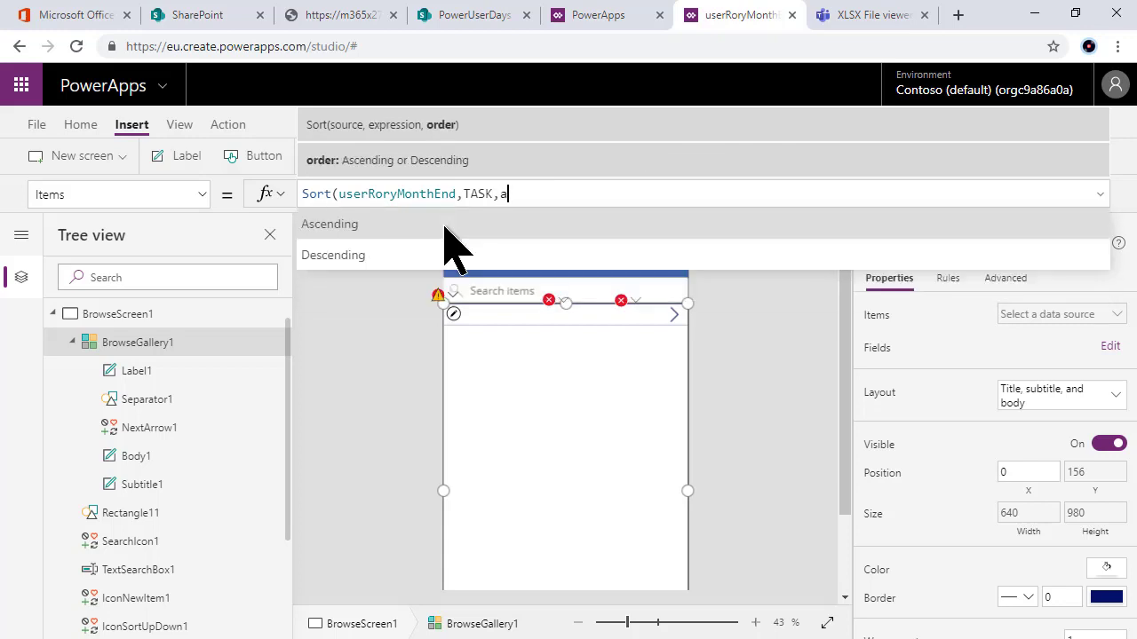
text(s)
click(444, 227)
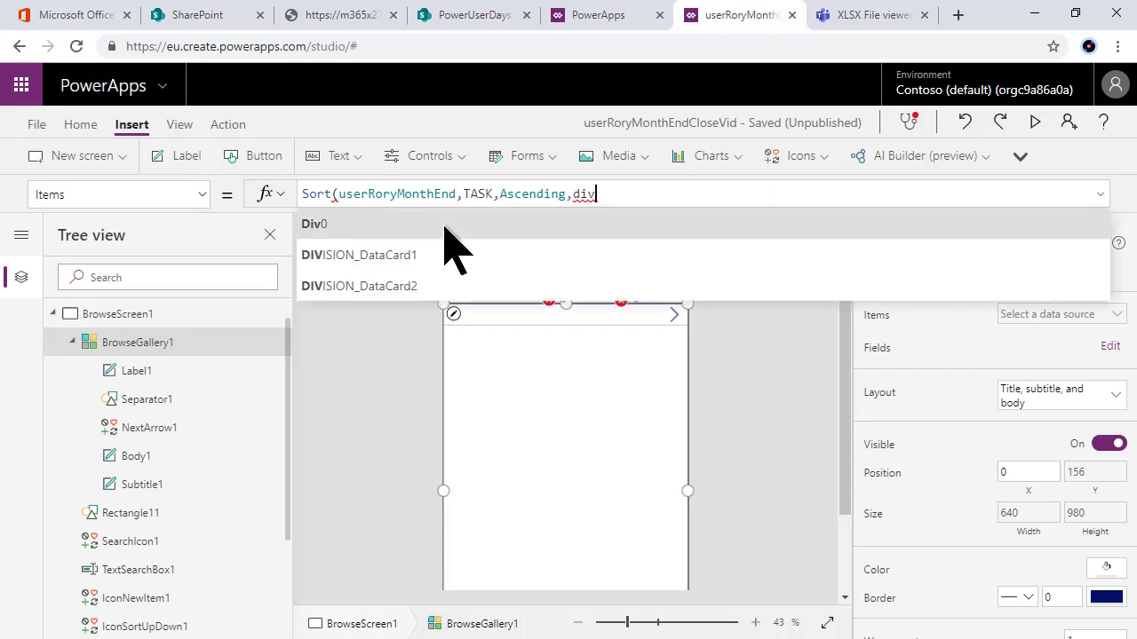
text(isi)
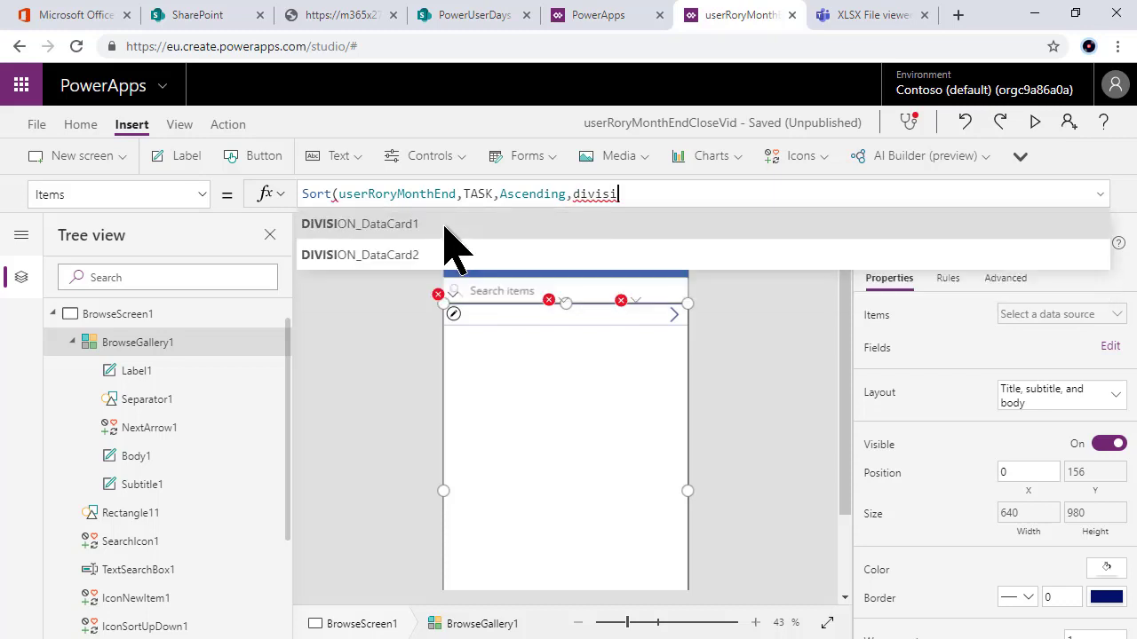
double_click(586, 194)
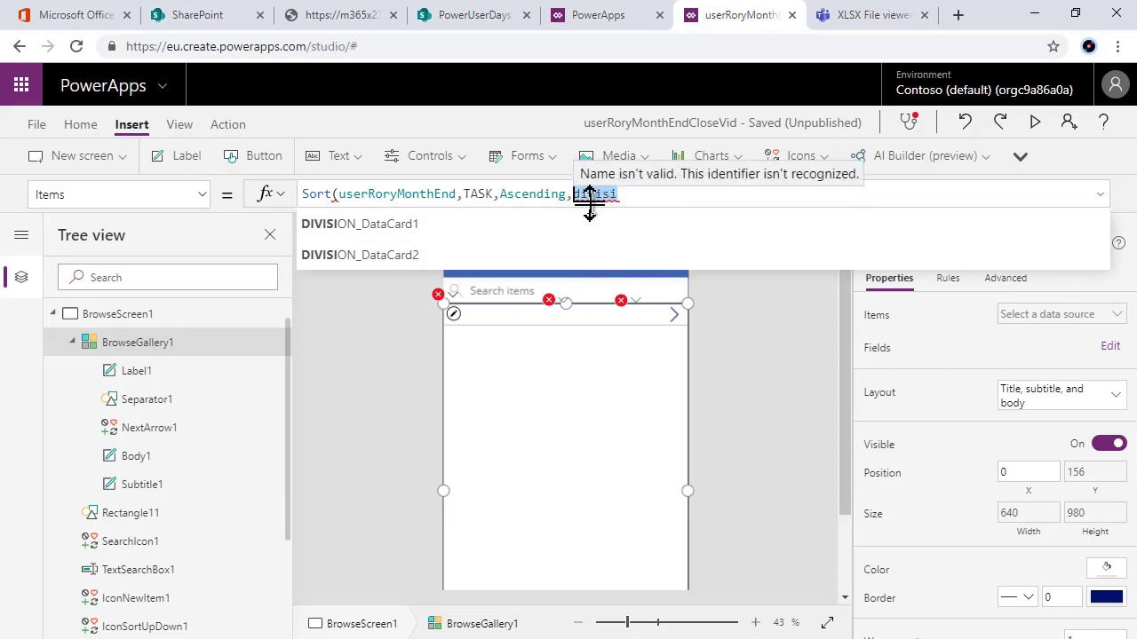
key(BackSpace)
key(BackSpace)
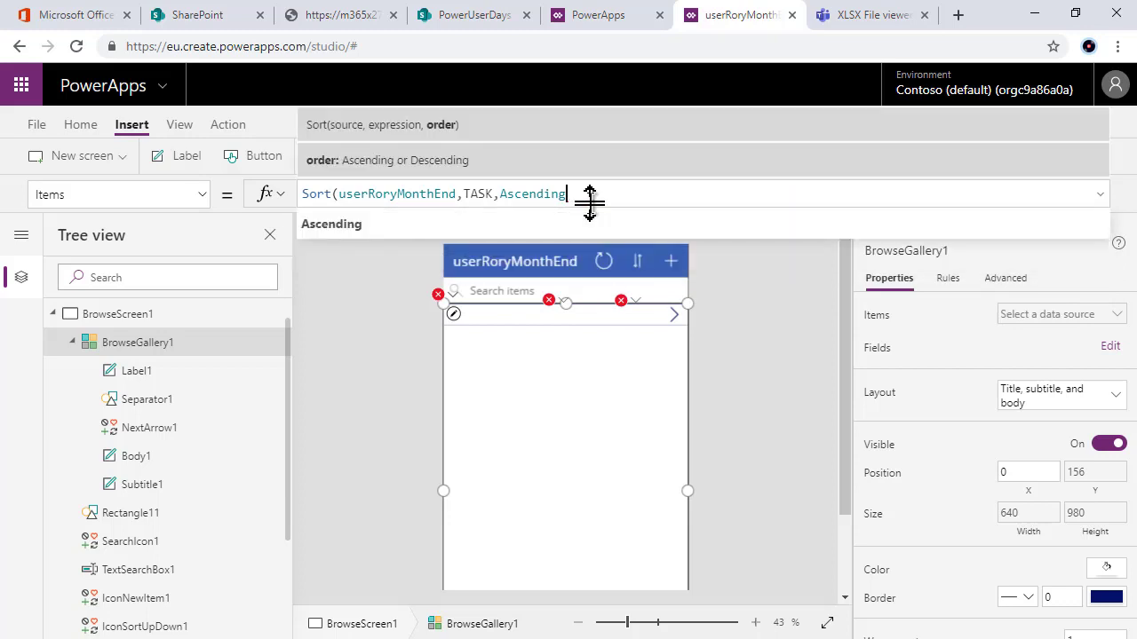
text())
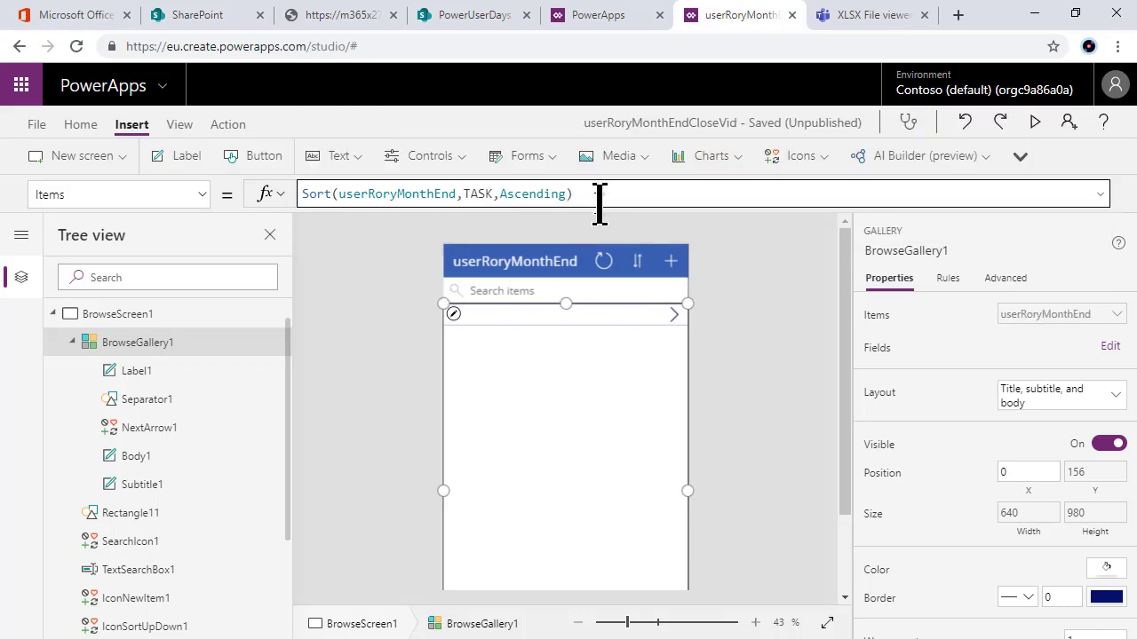
Step: Preview the app to check tasks sort alphabetically from INTERCO, then turn off the testing tip
click(727, 393)
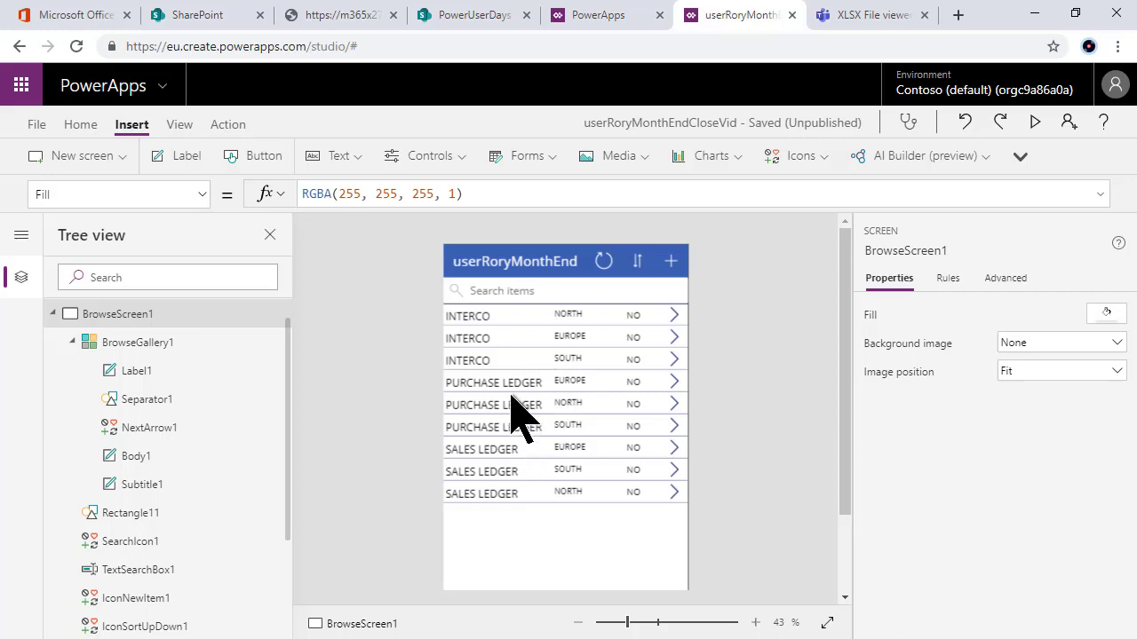
click(510, 504)
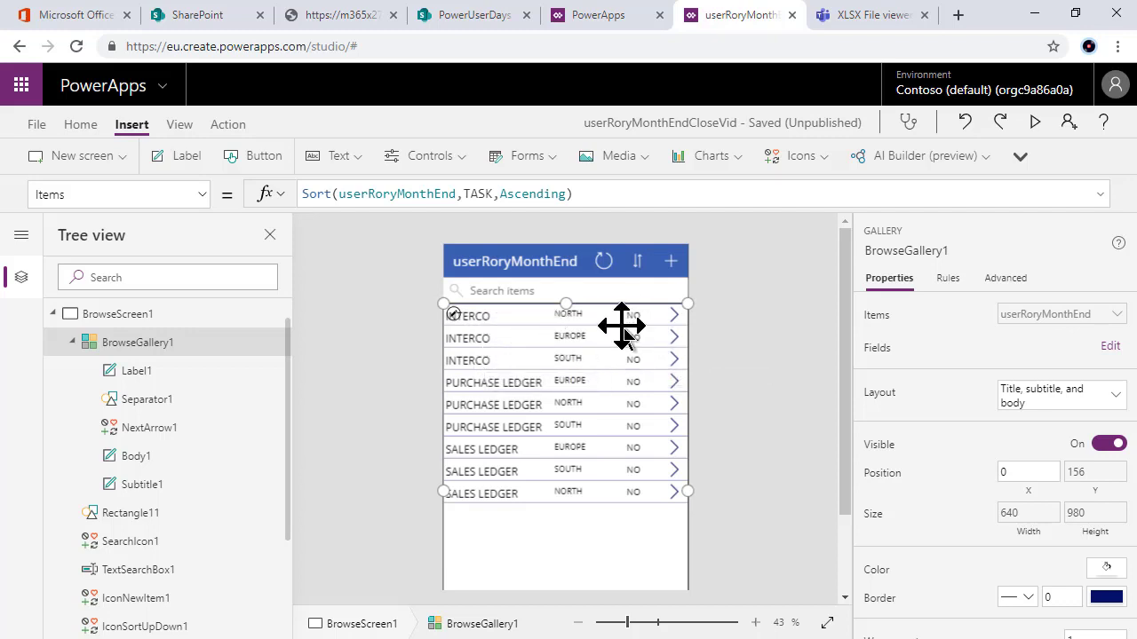
click(1035, 122)
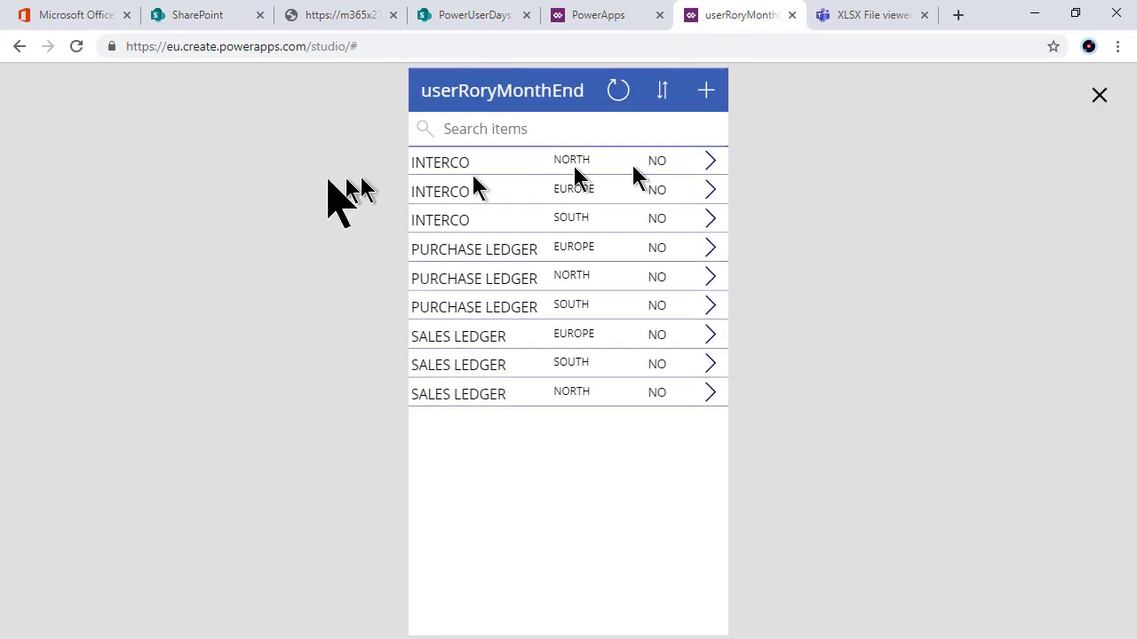
click(1101, 97)
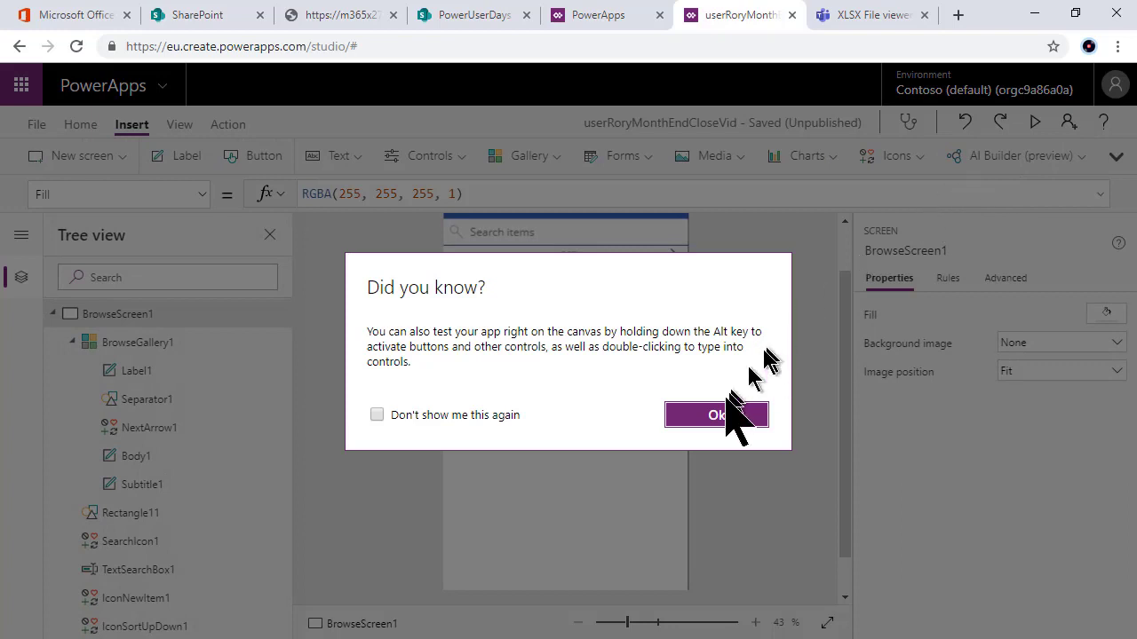
click(377, 415)
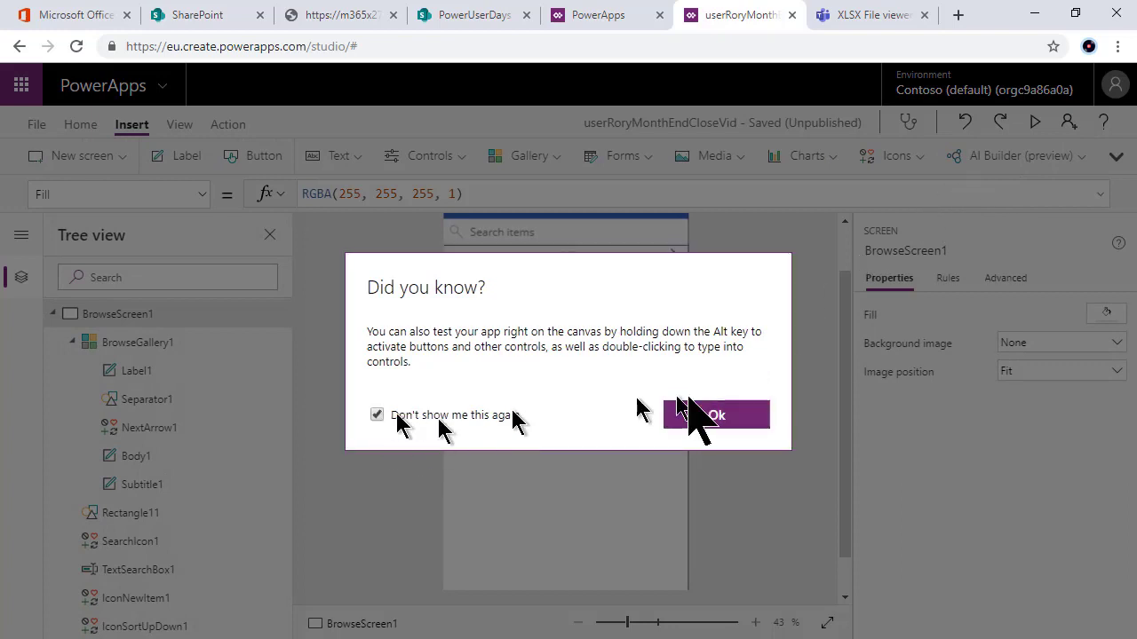
click(716, 416)
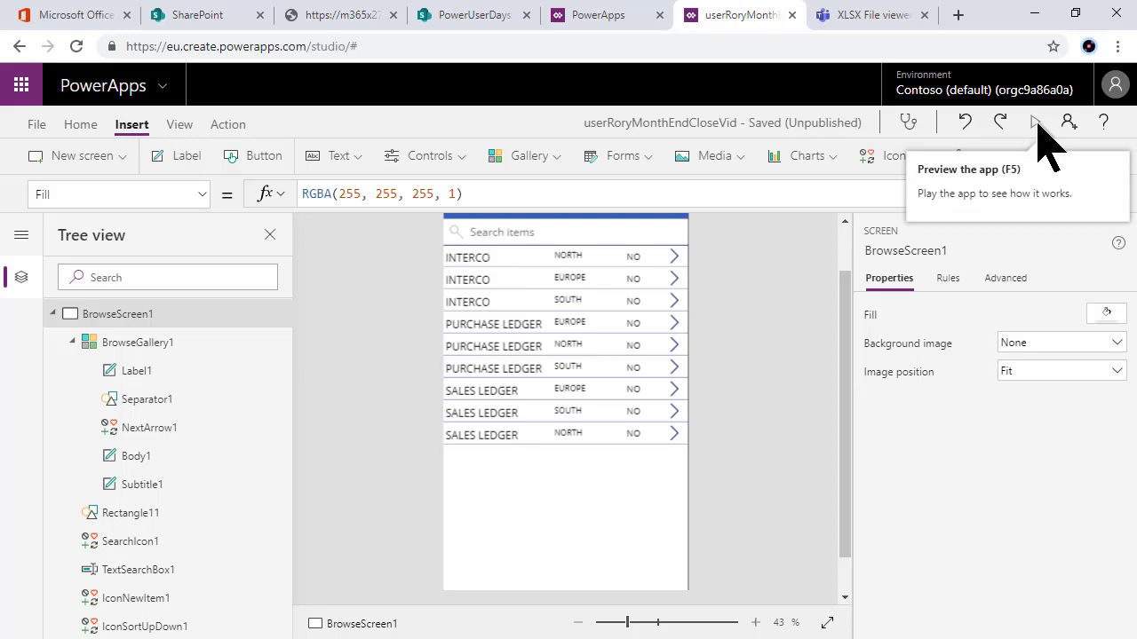
Step: In preview, change INTERCO NORTH's DONE from NO to YES, submit, and refresh the list
click(1035, 122)
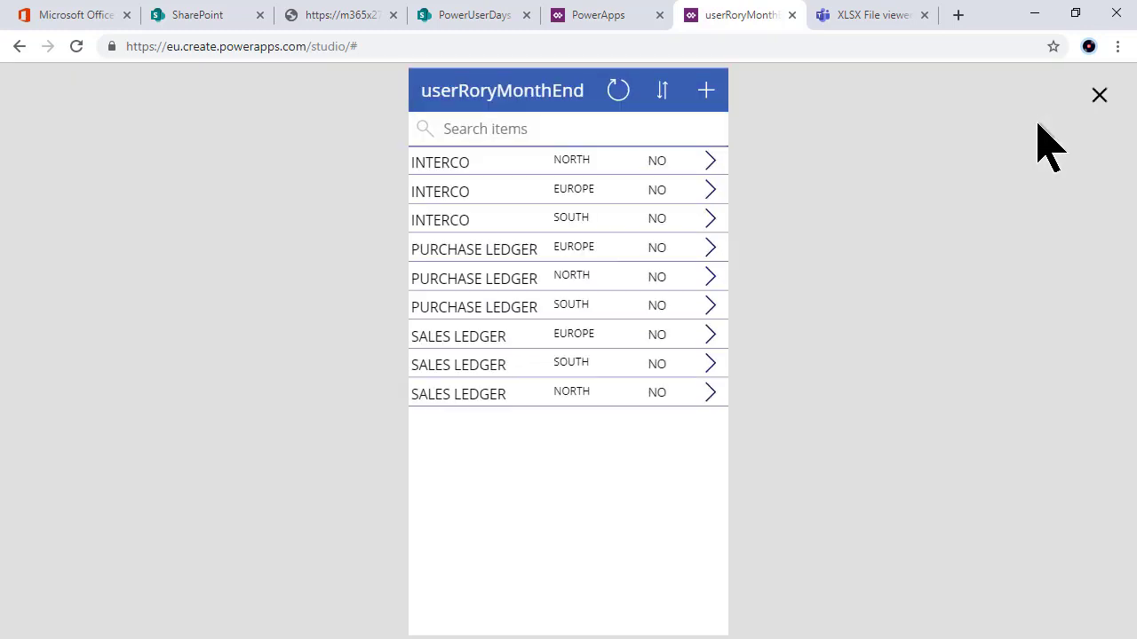
click(712, 168)
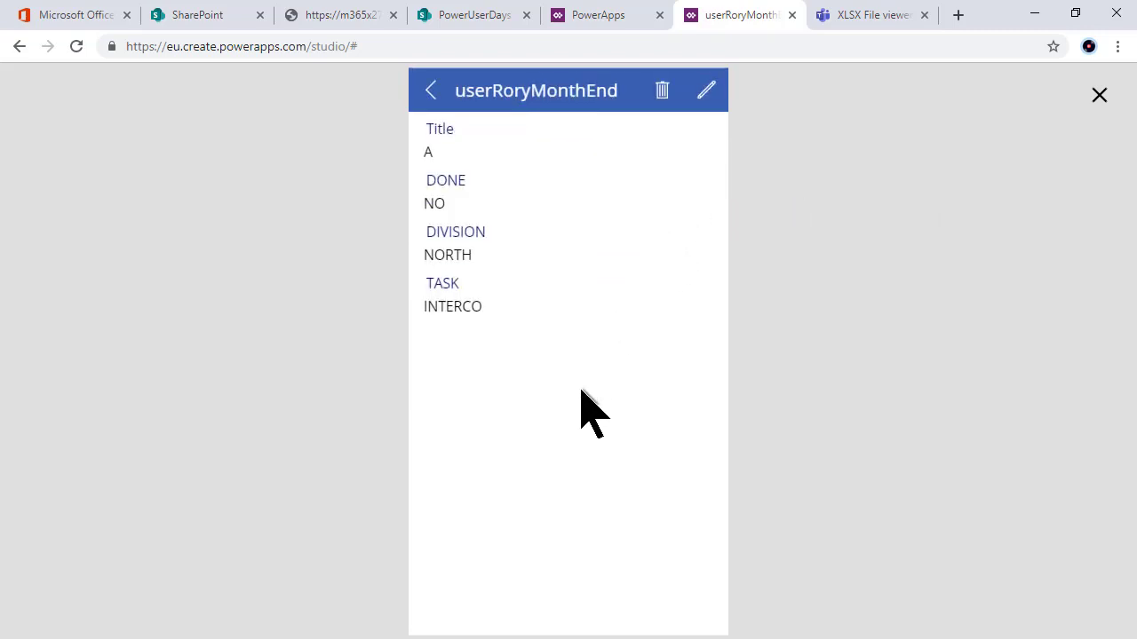
click(708, 105)
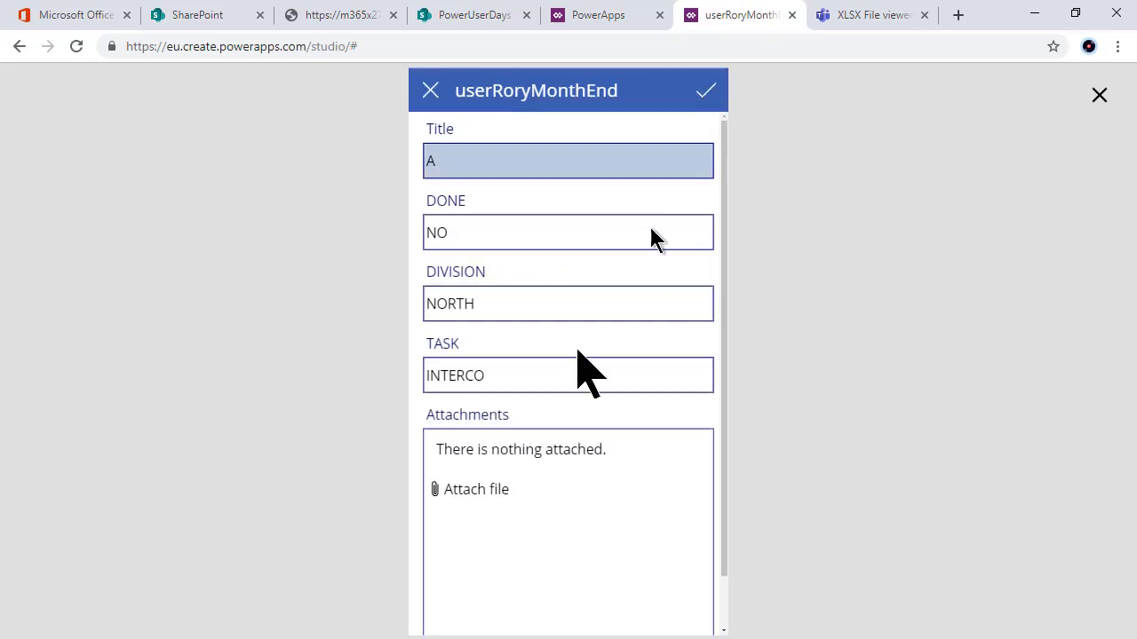
click(472, 233)
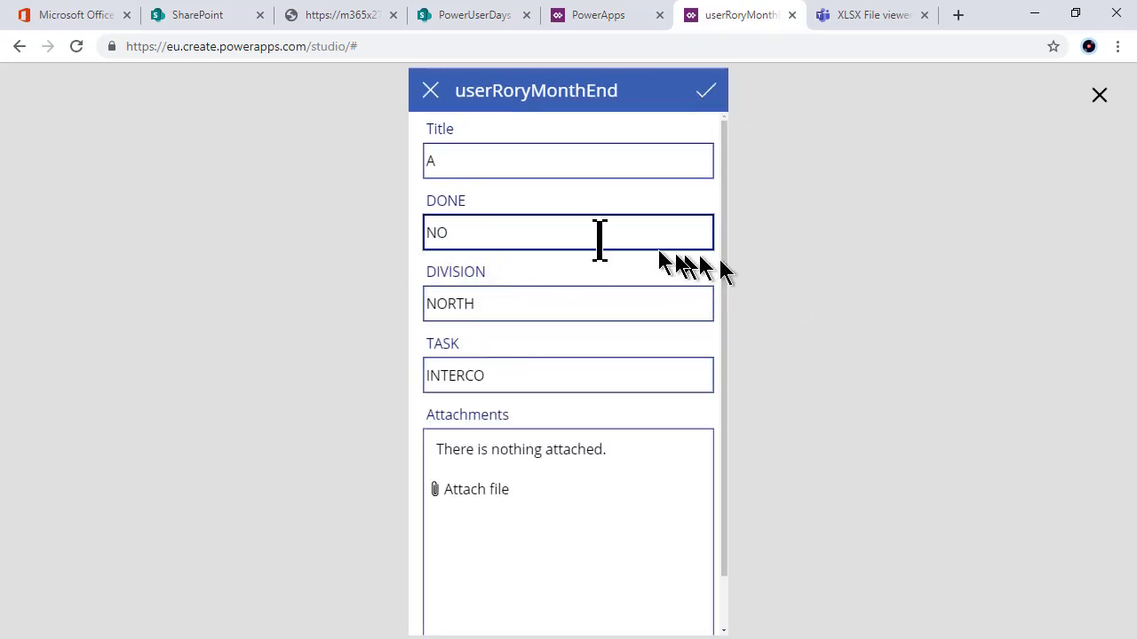
drag(497, 235, 431, 229)
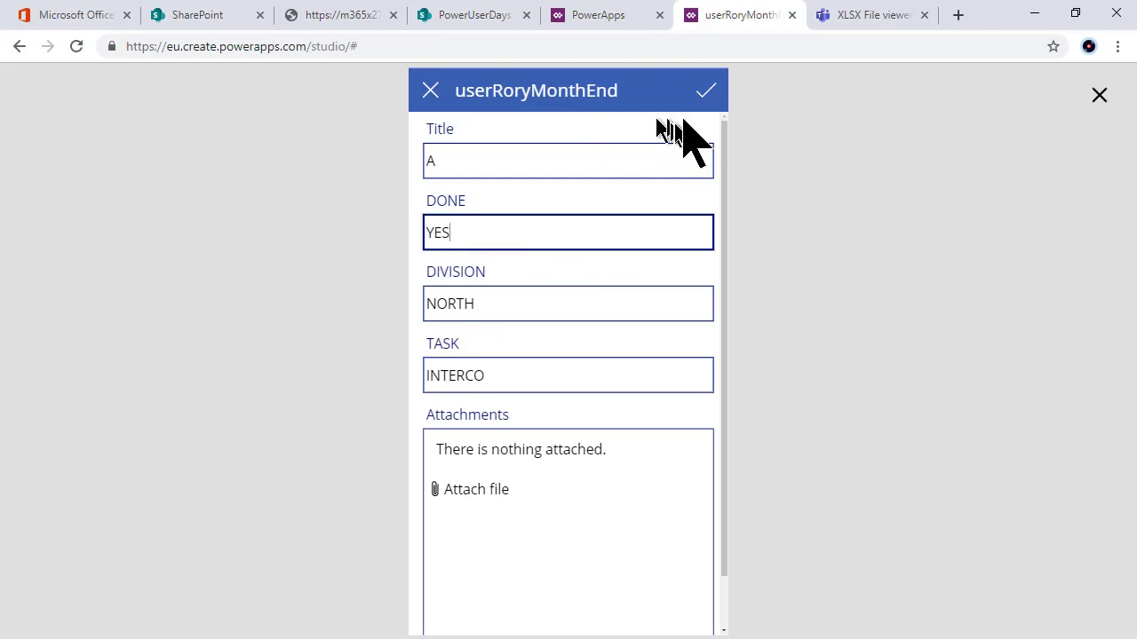
click(706, 96)
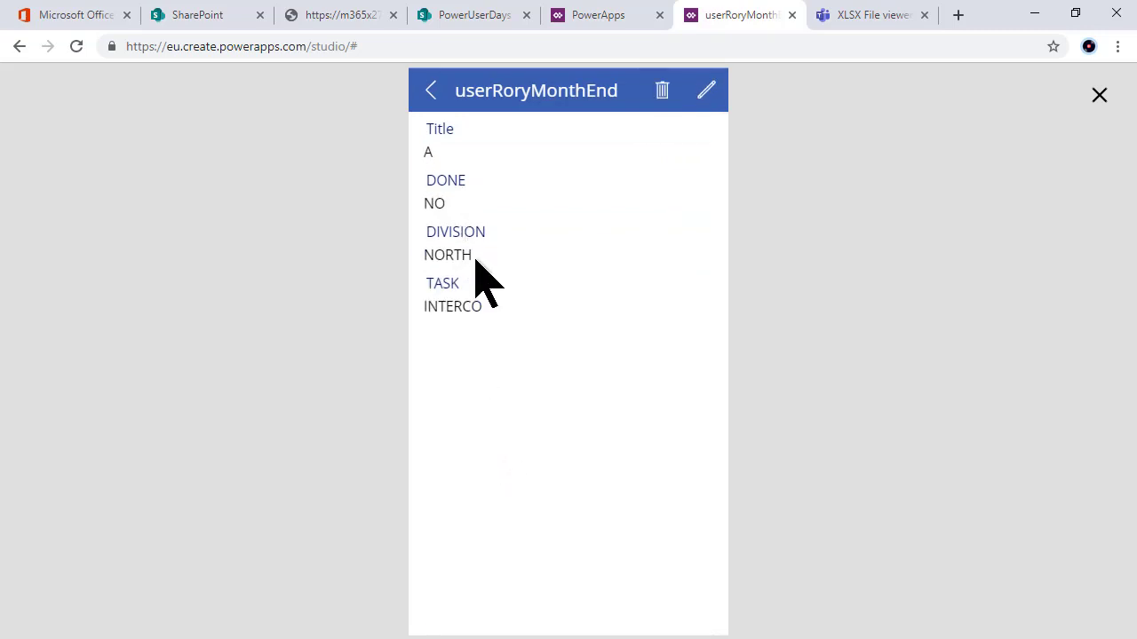
click(432, 97)
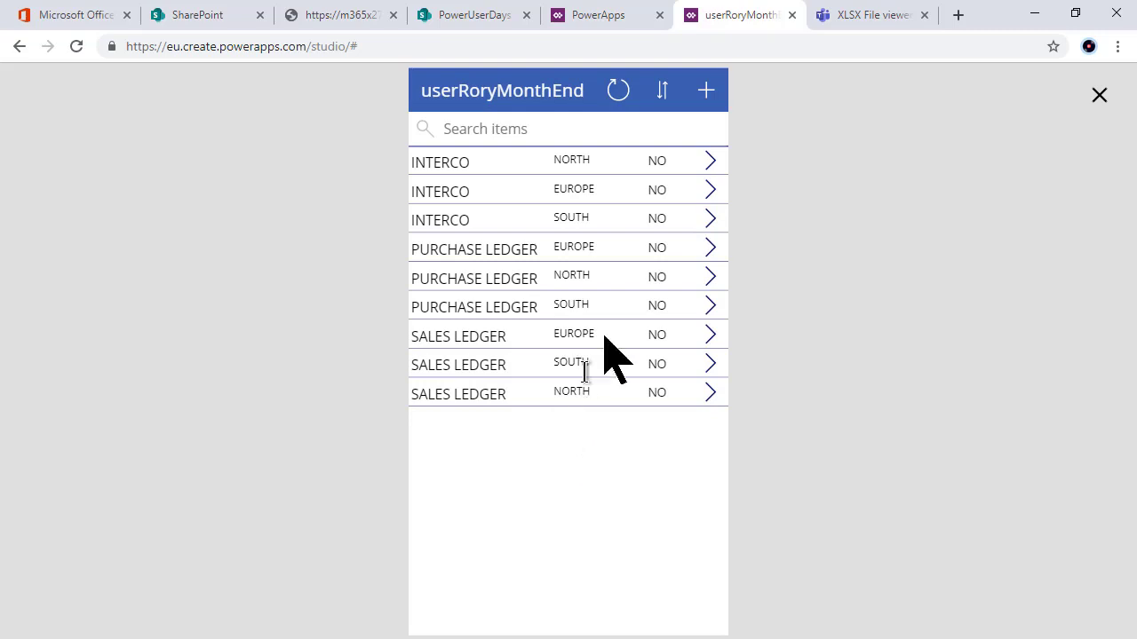
click(619, 95)
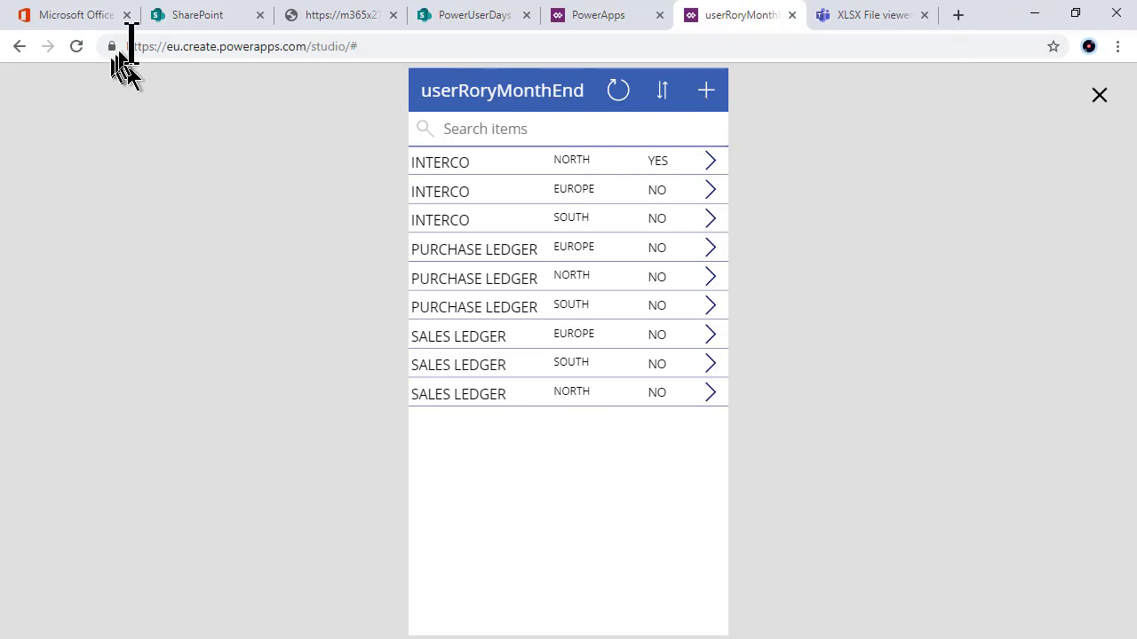
click(187, 16)
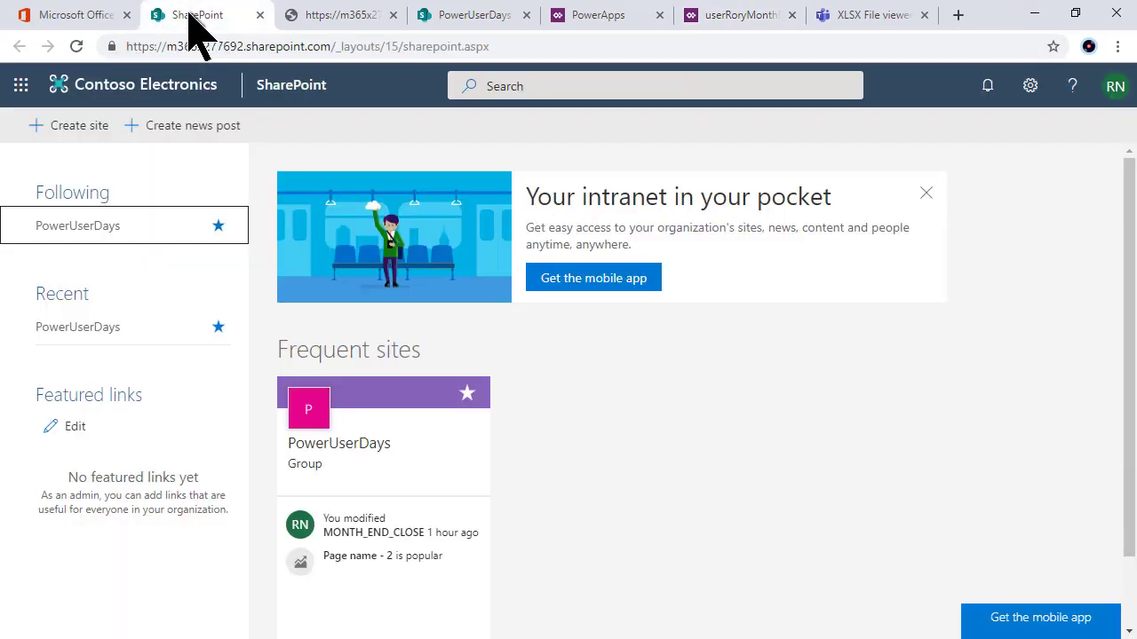
click(444, 15)
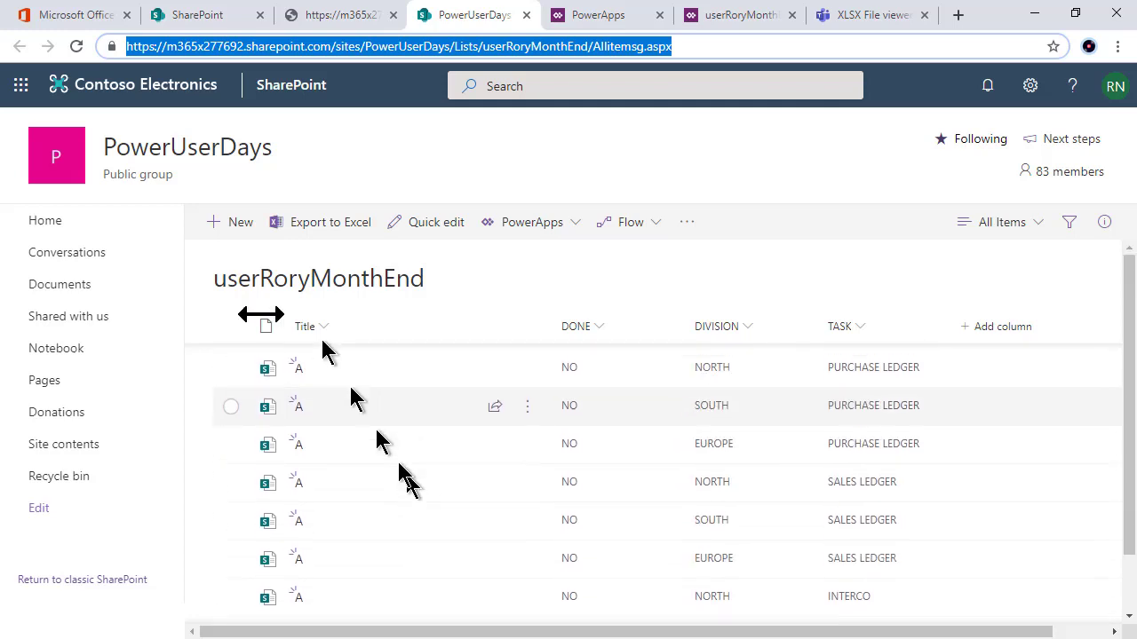
click(76, 46)
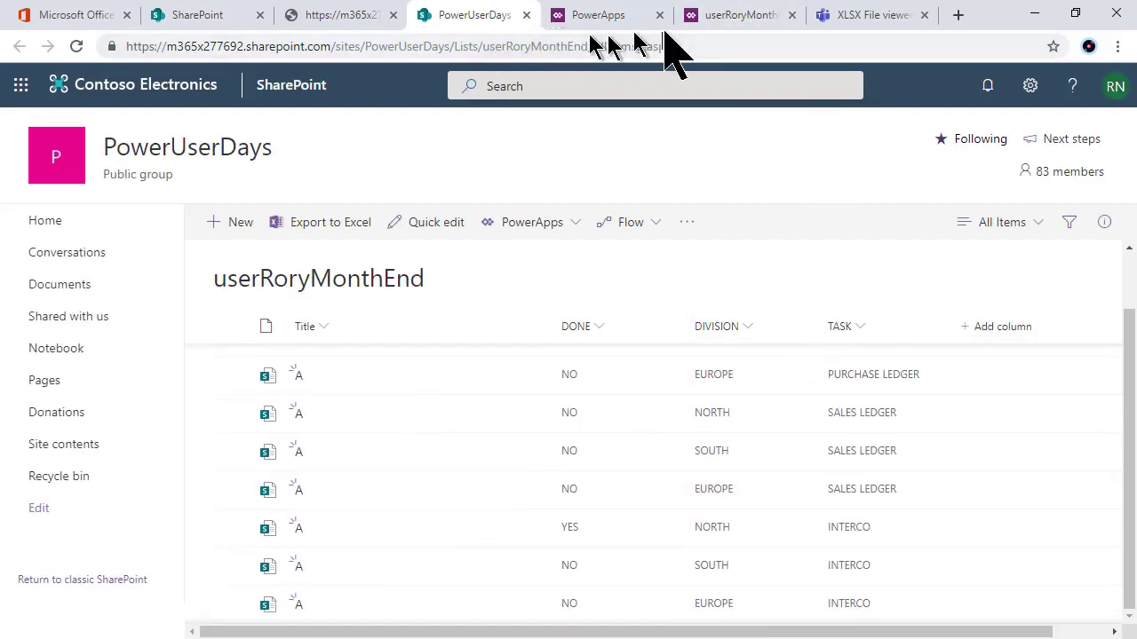
click(710, 15)
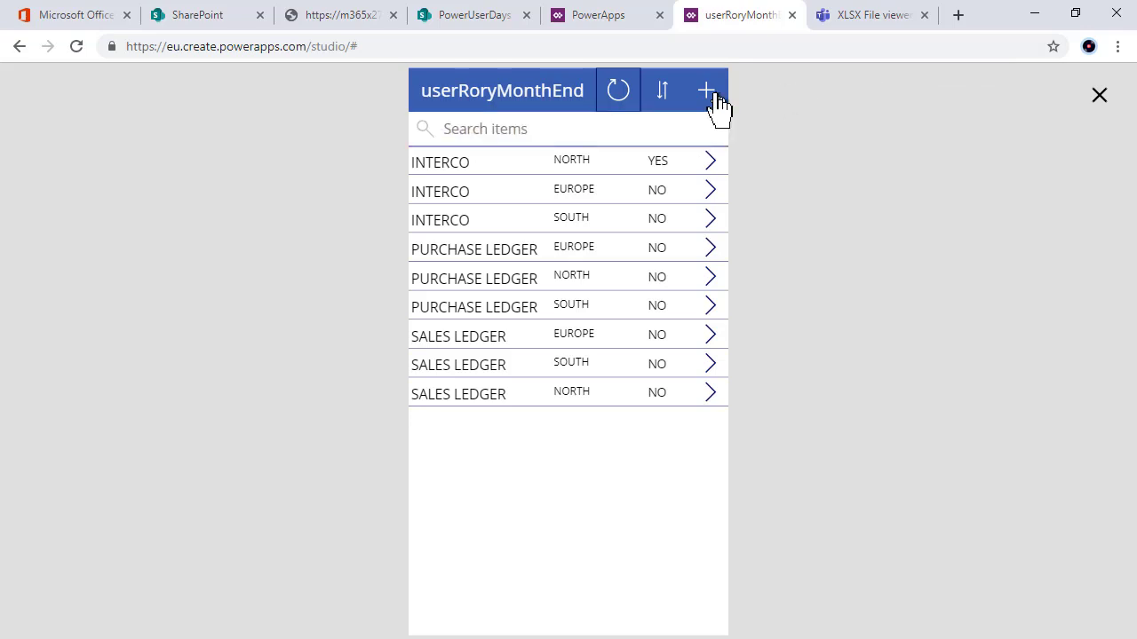
Step: Set INTERCO EUROPE's DONE to YES, save it, and switch to the SharePoint list
click(713, 204)
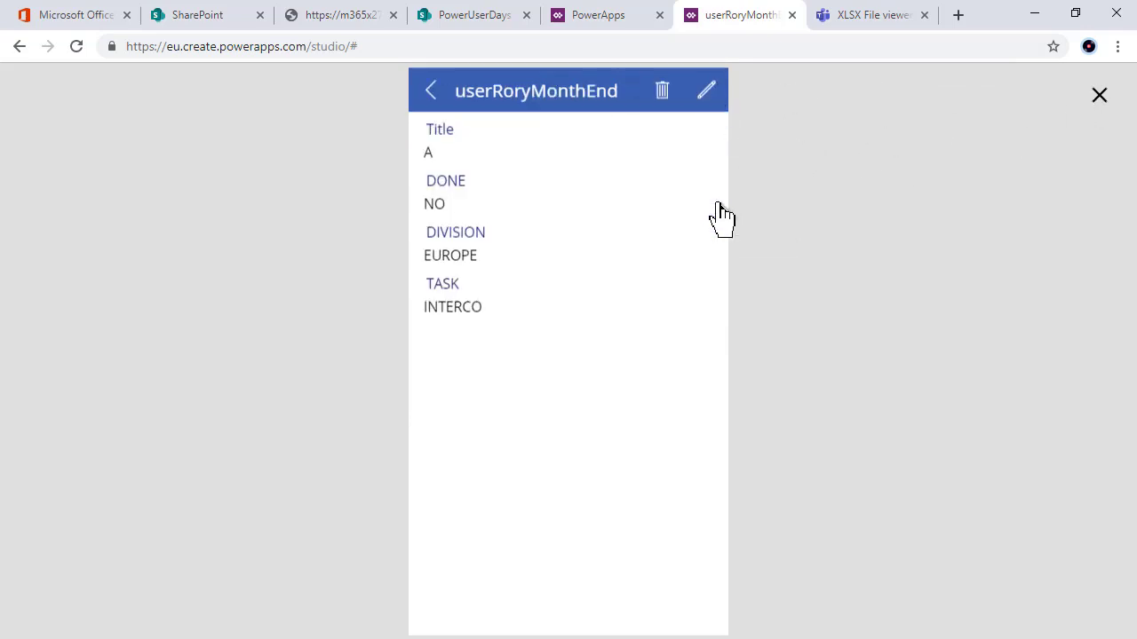
click(706, 89)
click(578, 230)
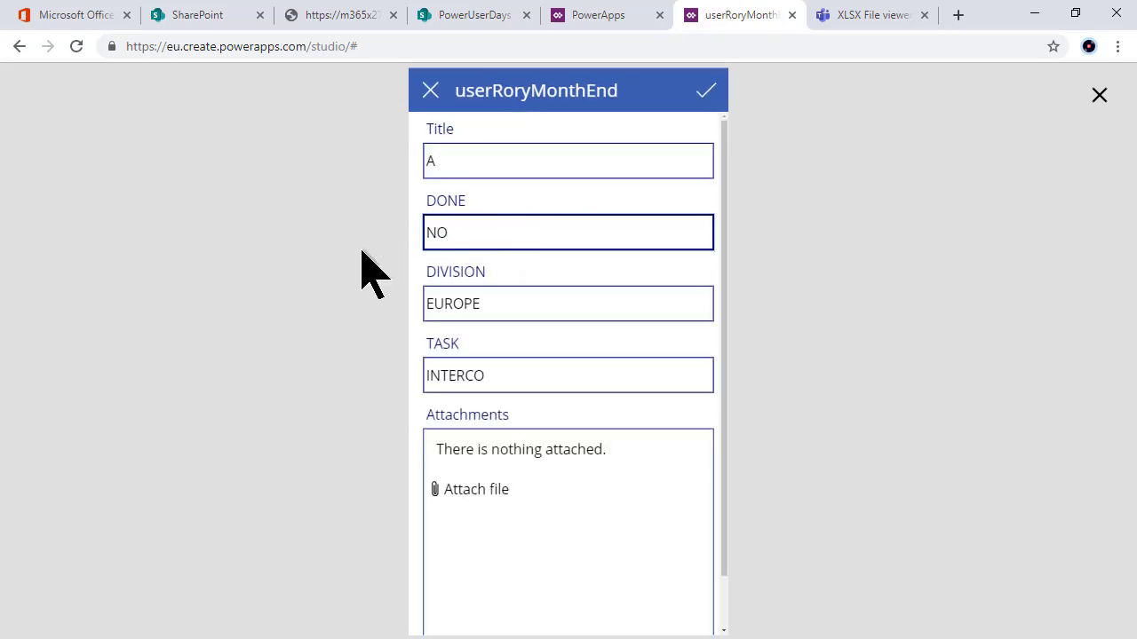
text(YES)
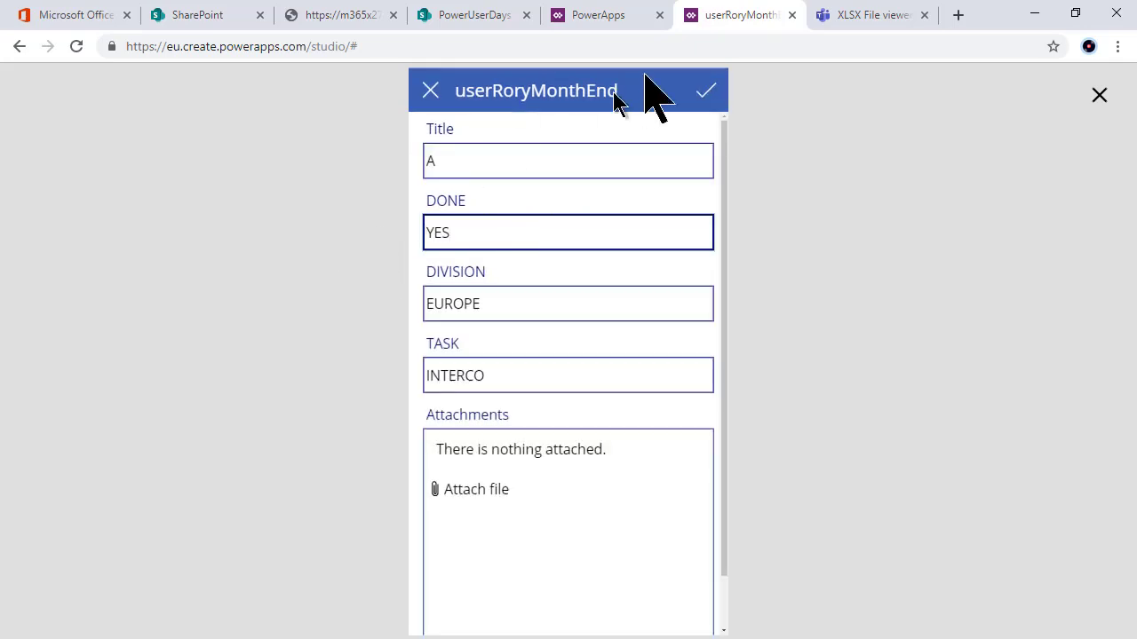
click(701, 94)
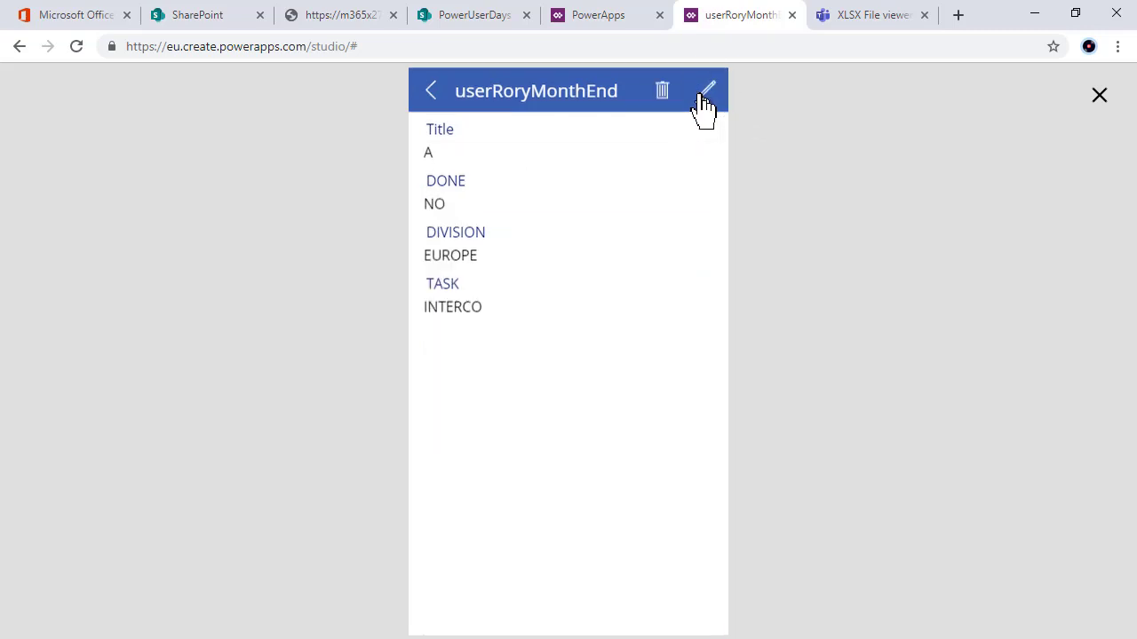
click(431, 92)
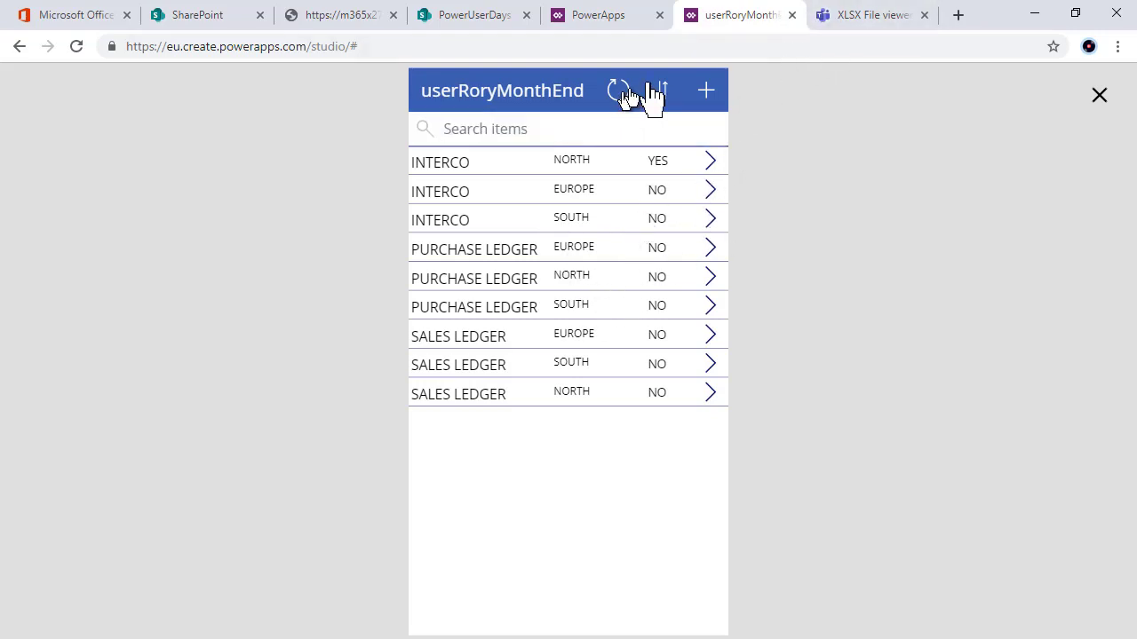
click(484, 15)
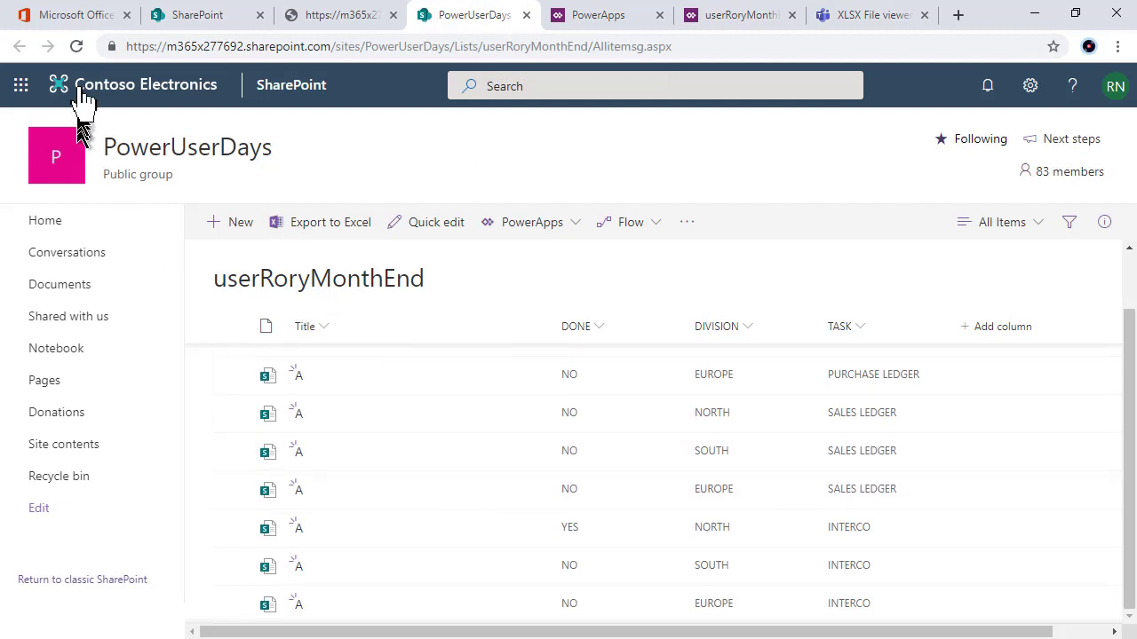
Step: Reload the SharePoint list to confirm EUROPE INTERCO shows YES, then return to the app preview
click(77, 46)
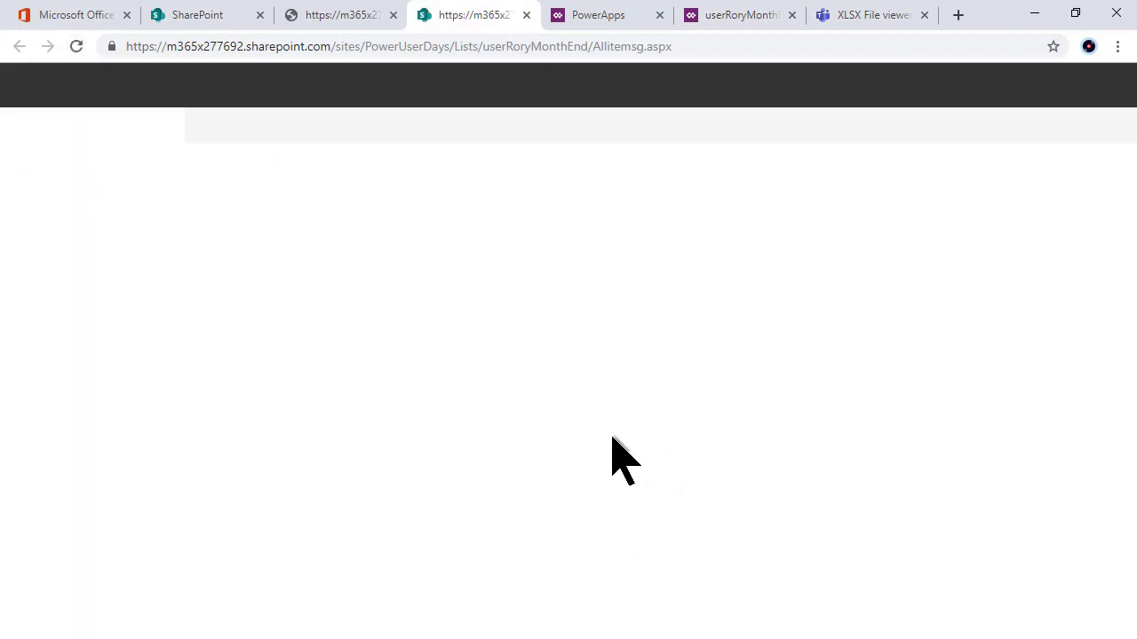
scroll(403, 473, down, 2)
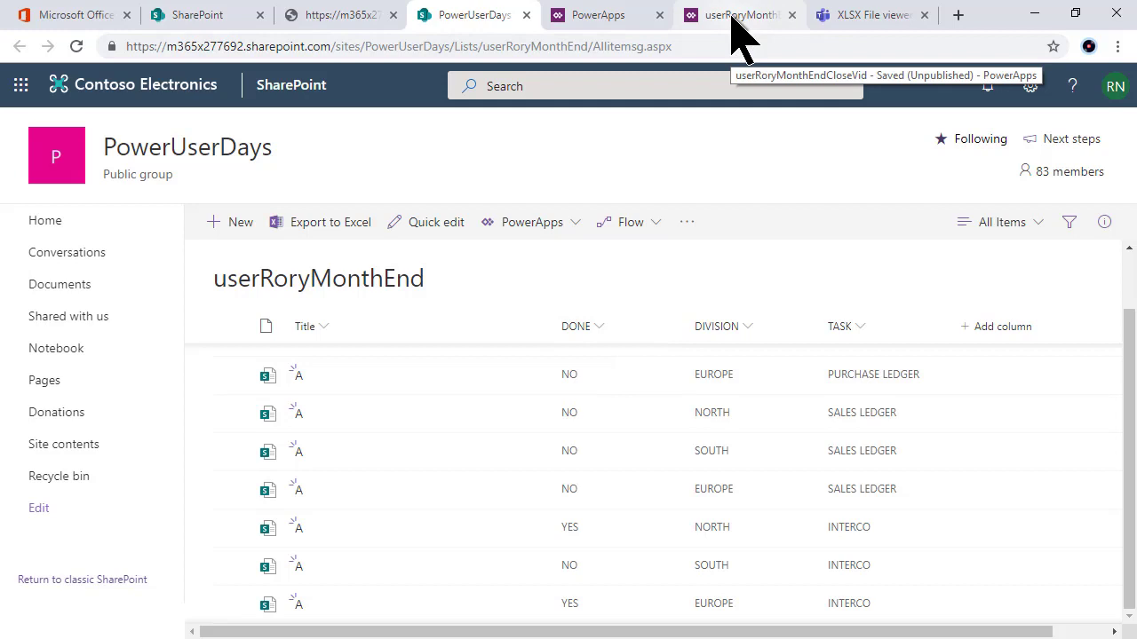
click(737, 18)
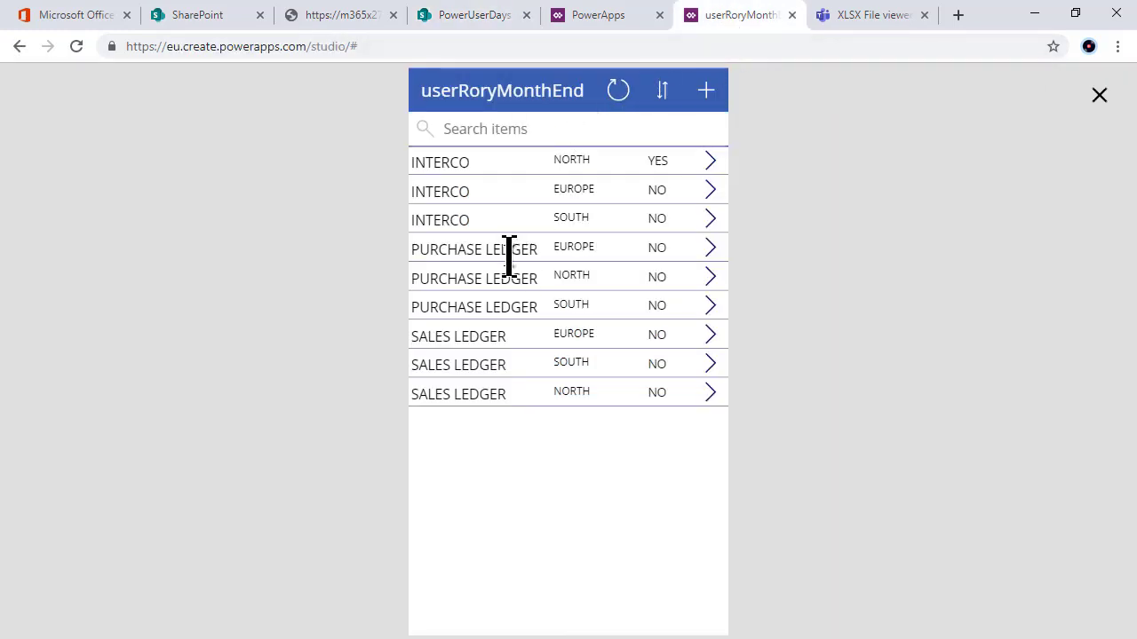
Step: Refresh the app's item list to show both INTERCO rows as YES, then exit preview
click(619, 91)
click(1101, 100)
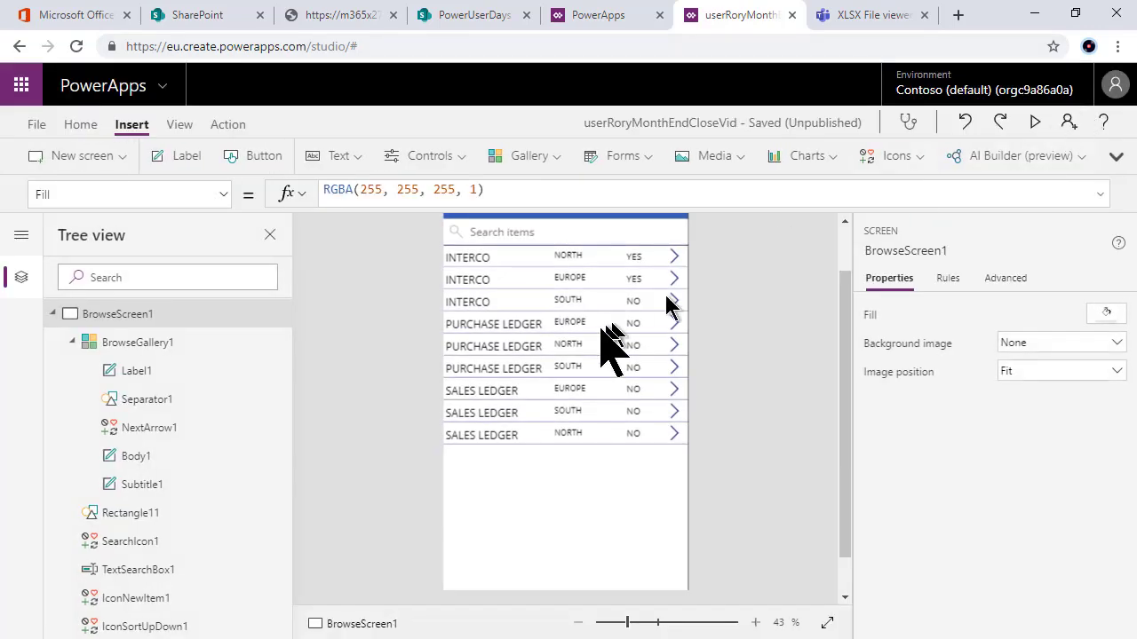
Step: Give the Subtitle1 DONE status label a red standard-colour Fill in the Properties pane
click(634, 260)
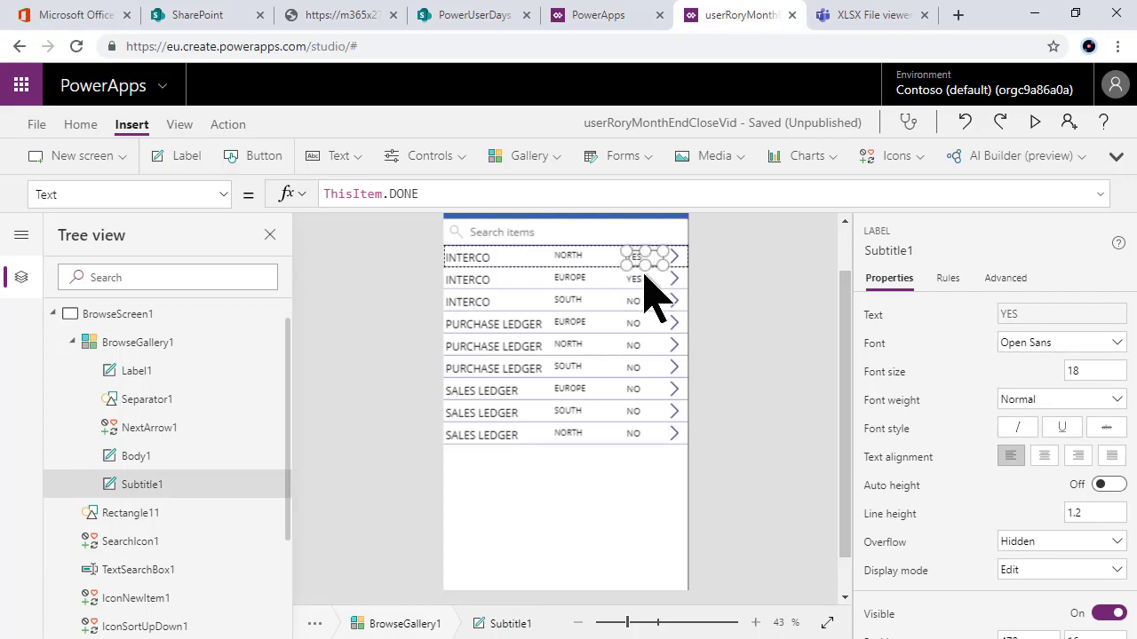
click(94, 196)
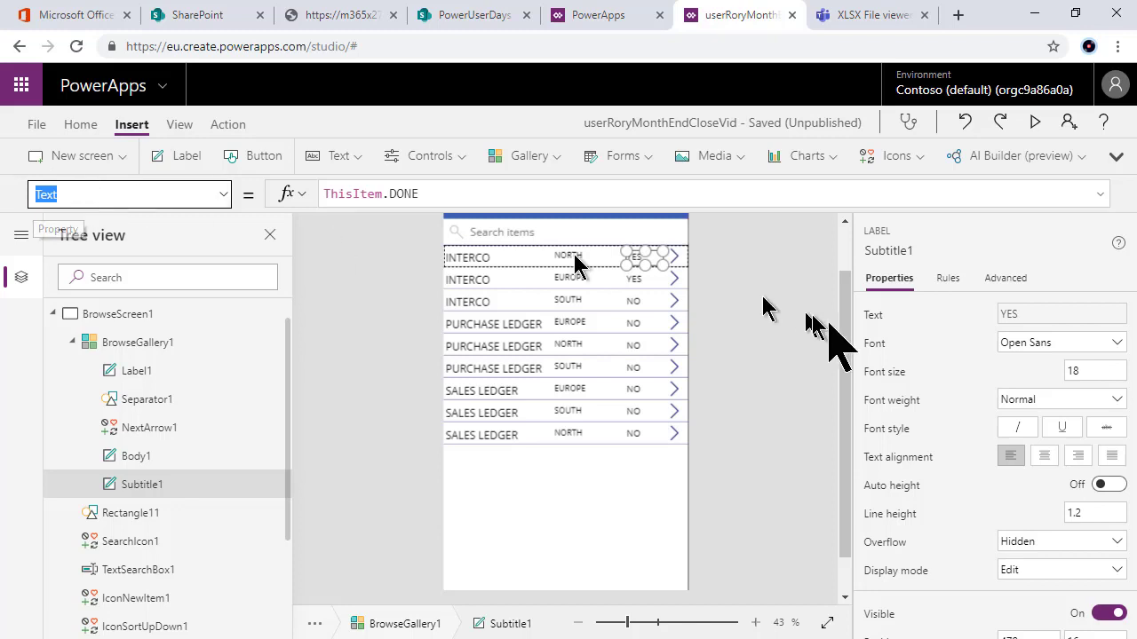
scroll(939, 373, down, 5)
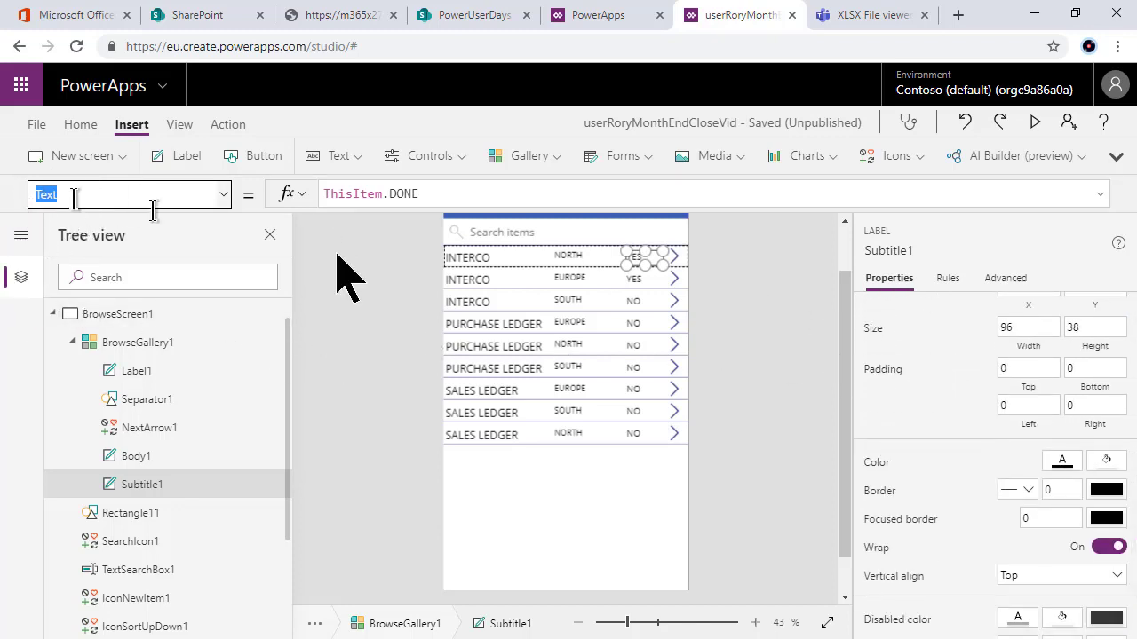
scroll(941, 408, down, 1)
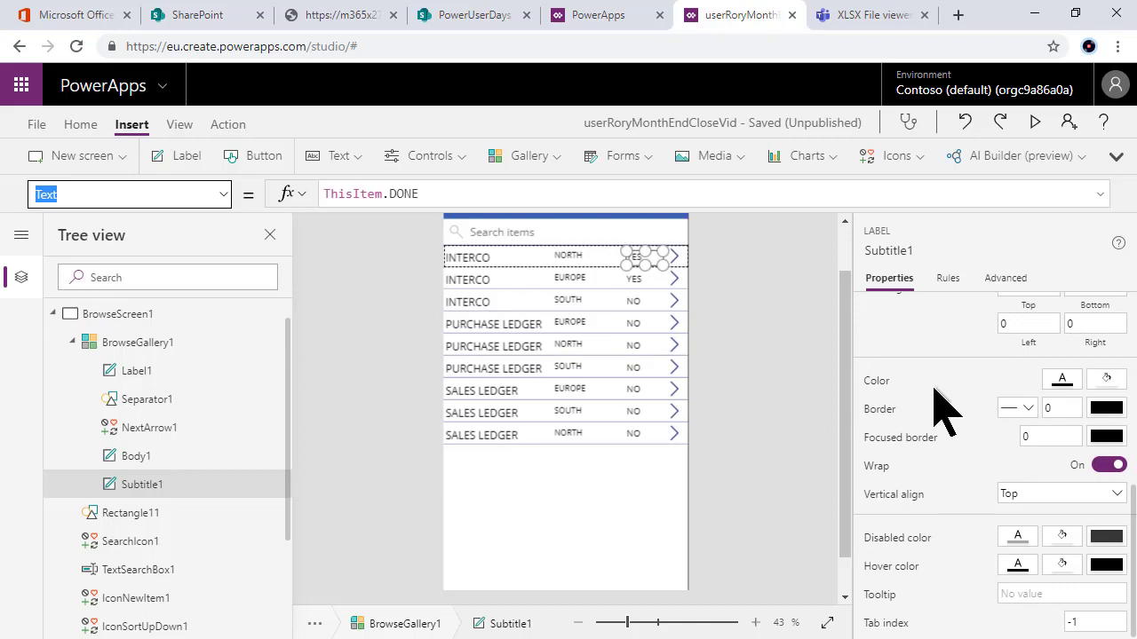
click(1109, 384)
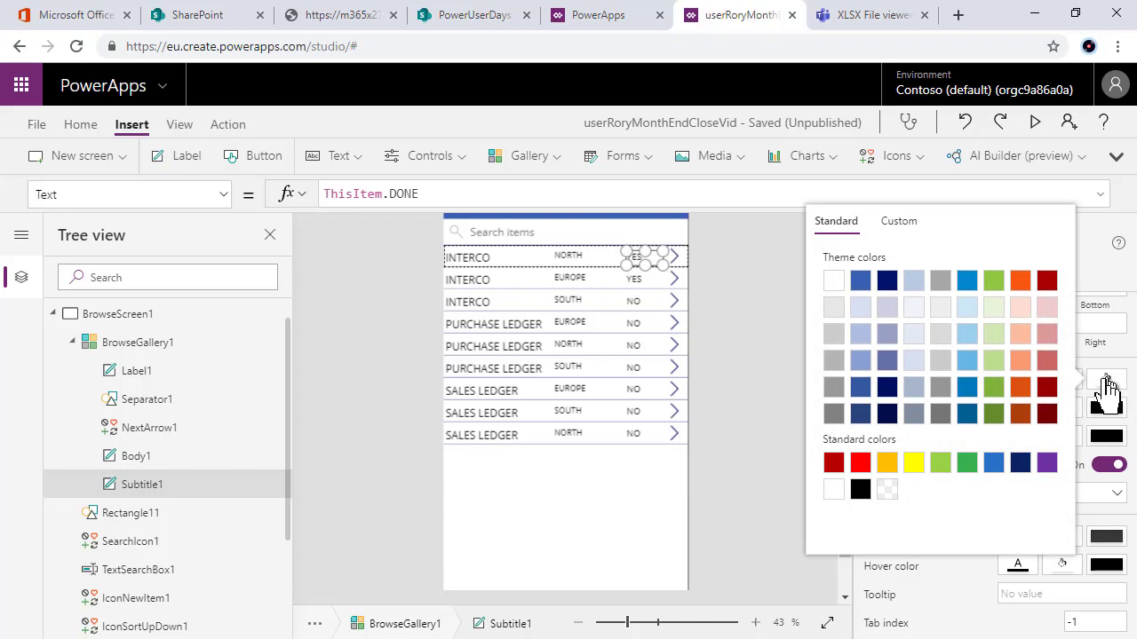
click(860, 462)
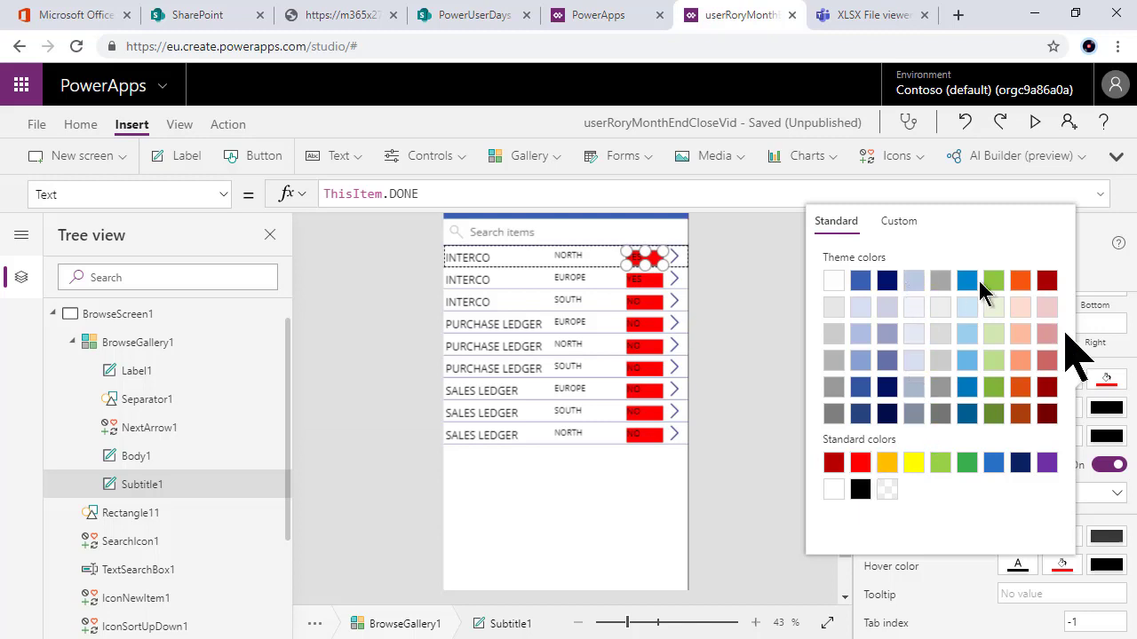
click(1106, 382)
click(106, 193)
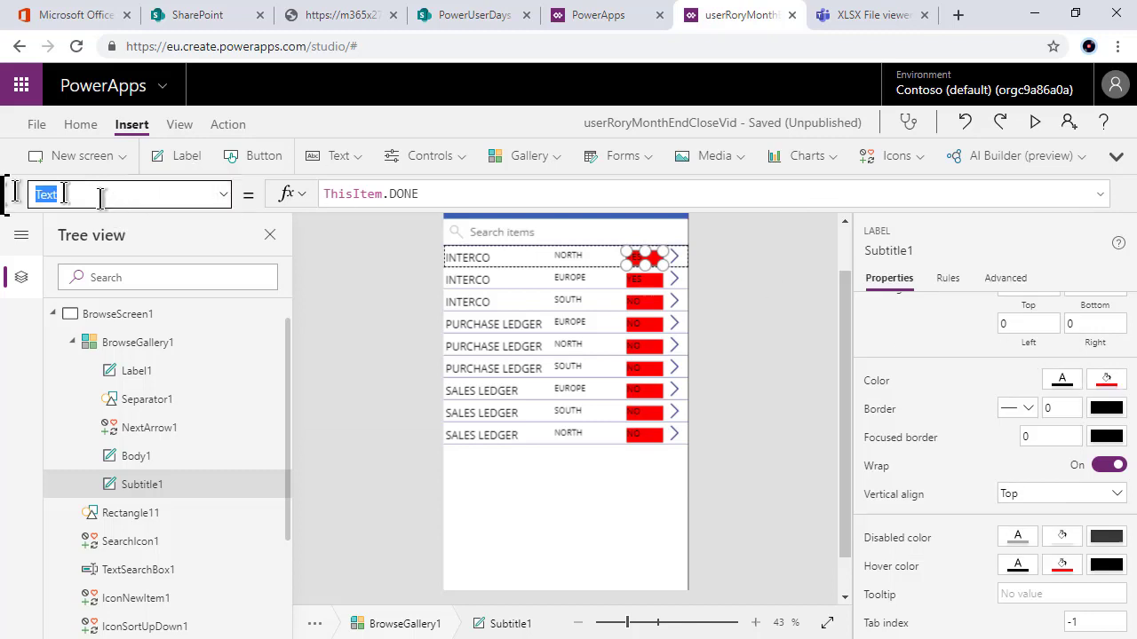
Step: Replace the status label's Fill formula with If(ThisItem.DONE="YES",Green,Red)
text(Fill)
key(Return)
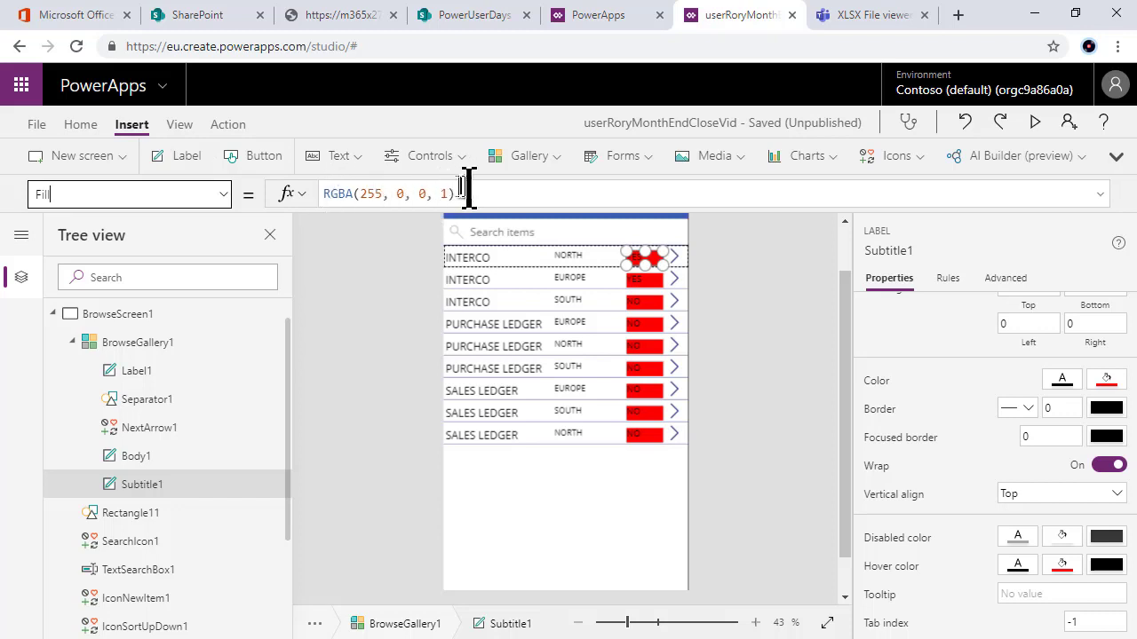
drag(460, 194, 311, 198)
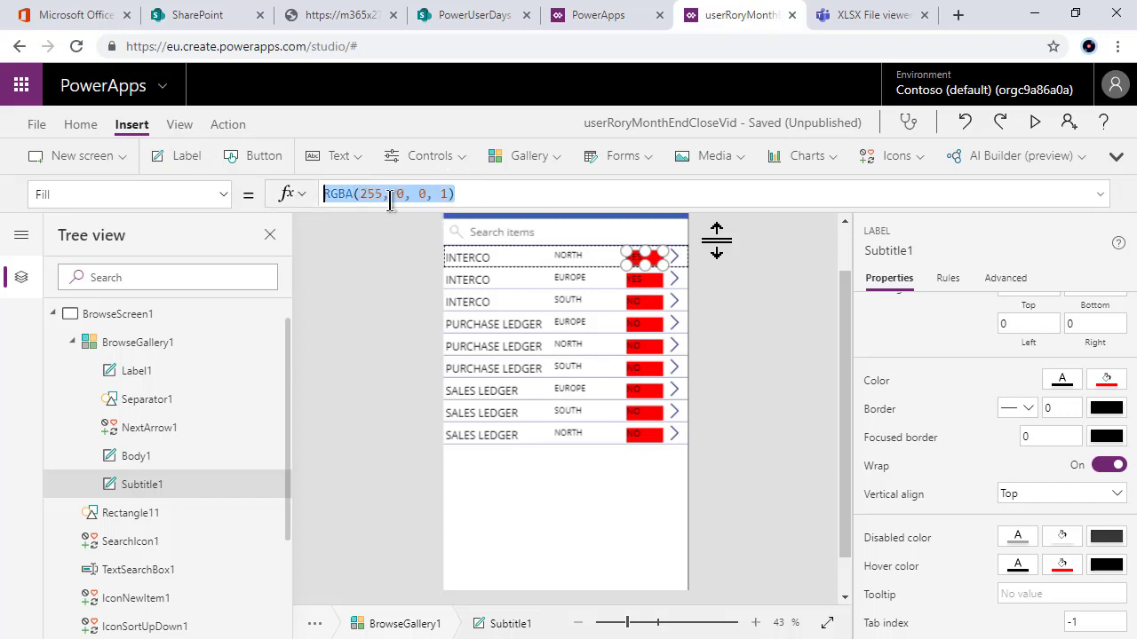
text(if(this)
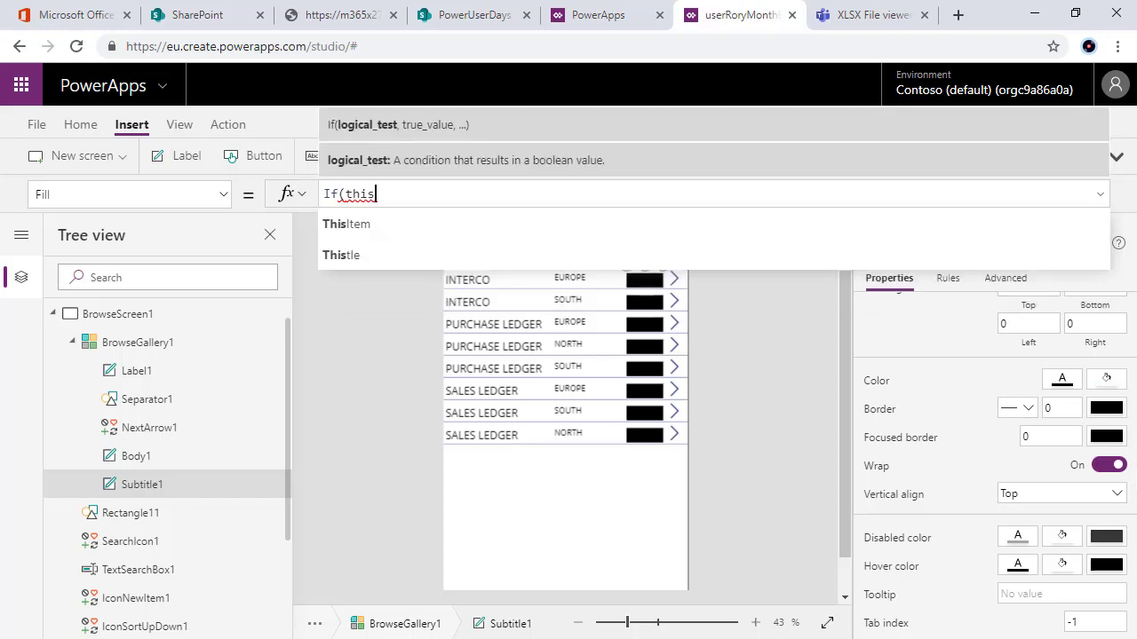
click(502, 223)
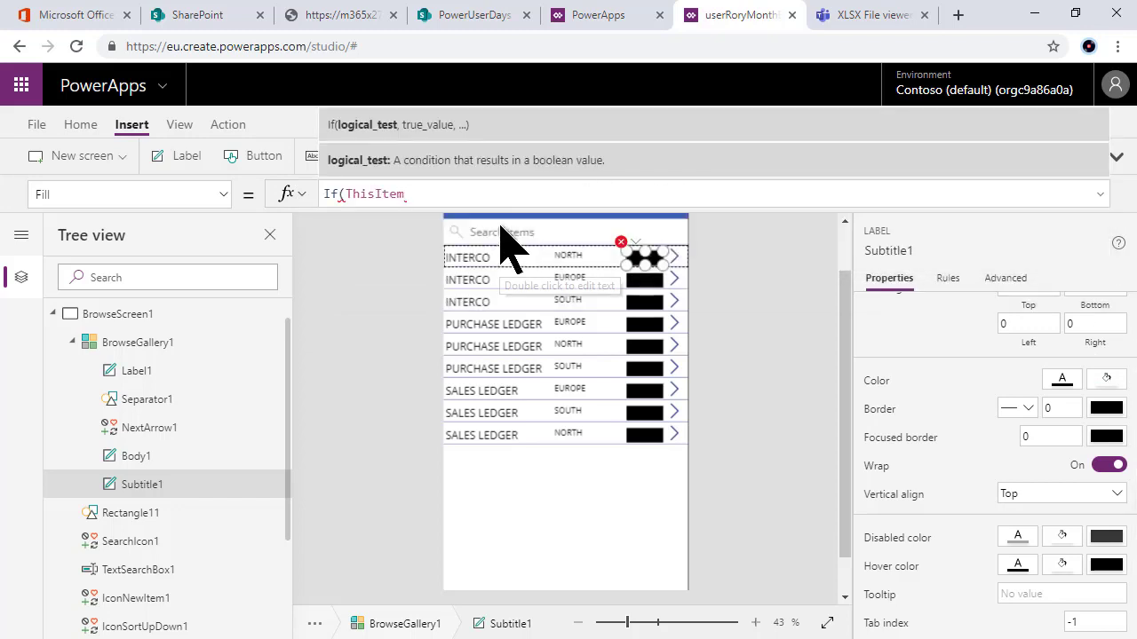
text(.)
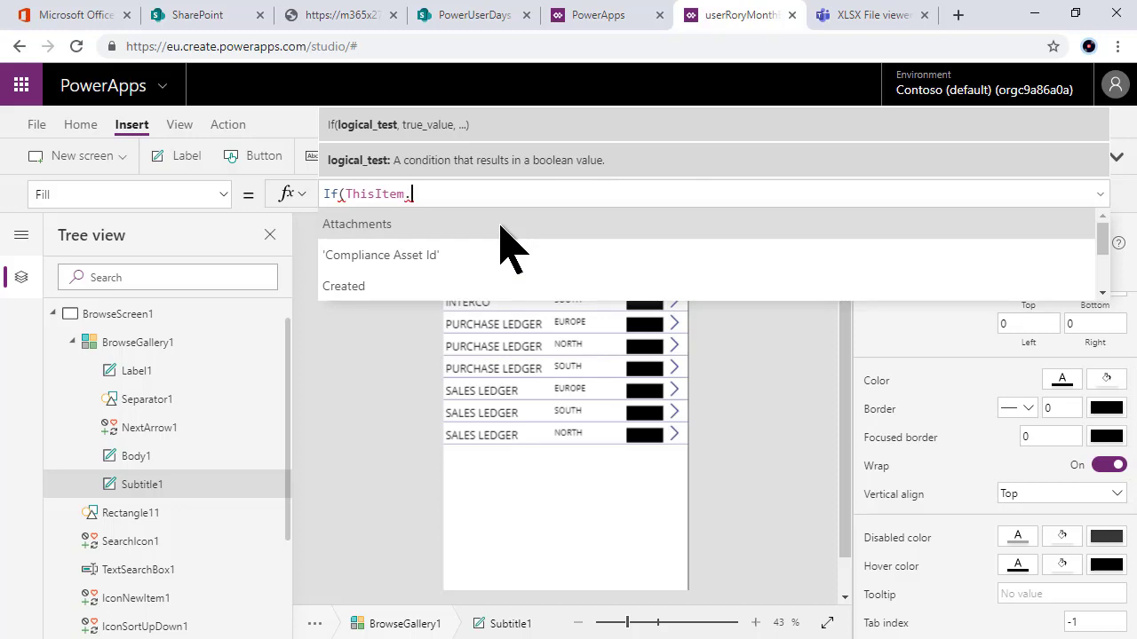
text(don)
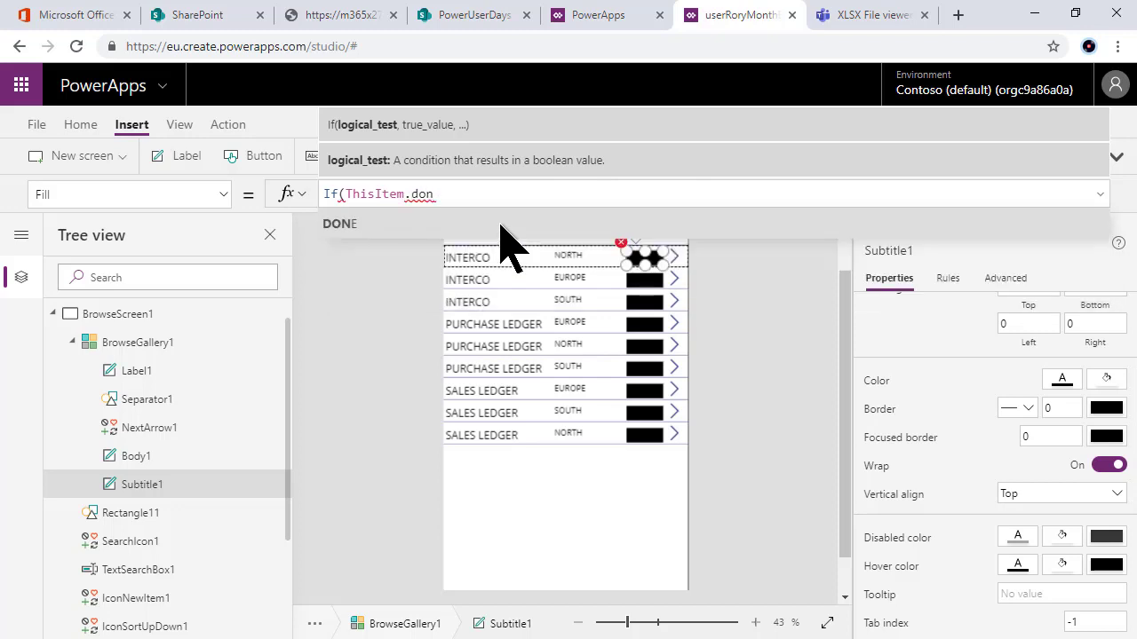
click(502, 227)
text(=")
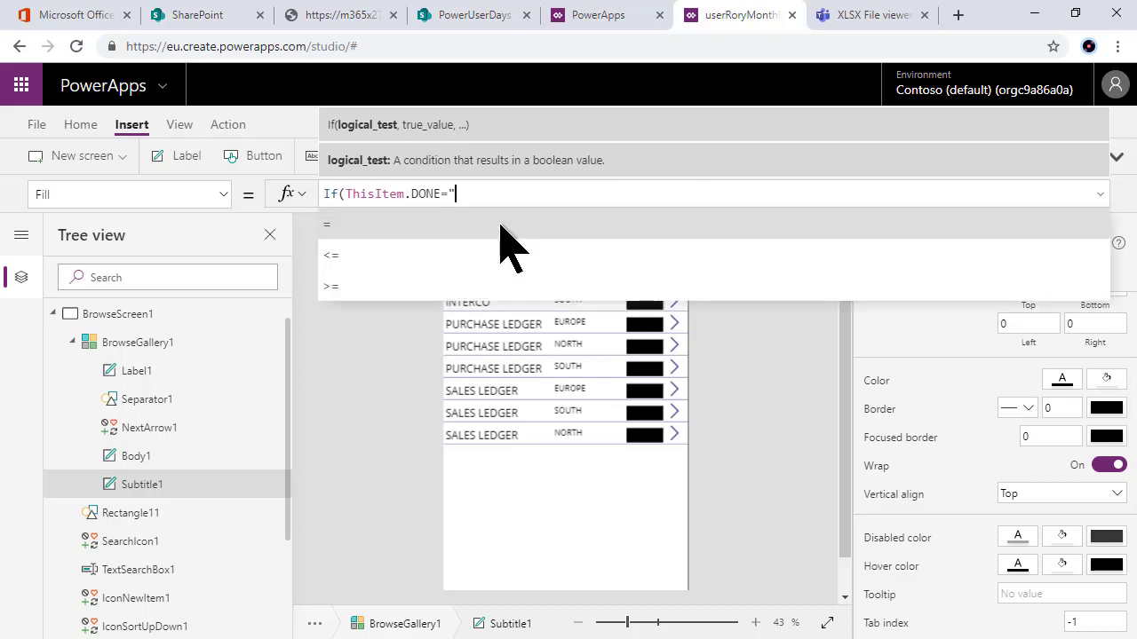
text(YES")
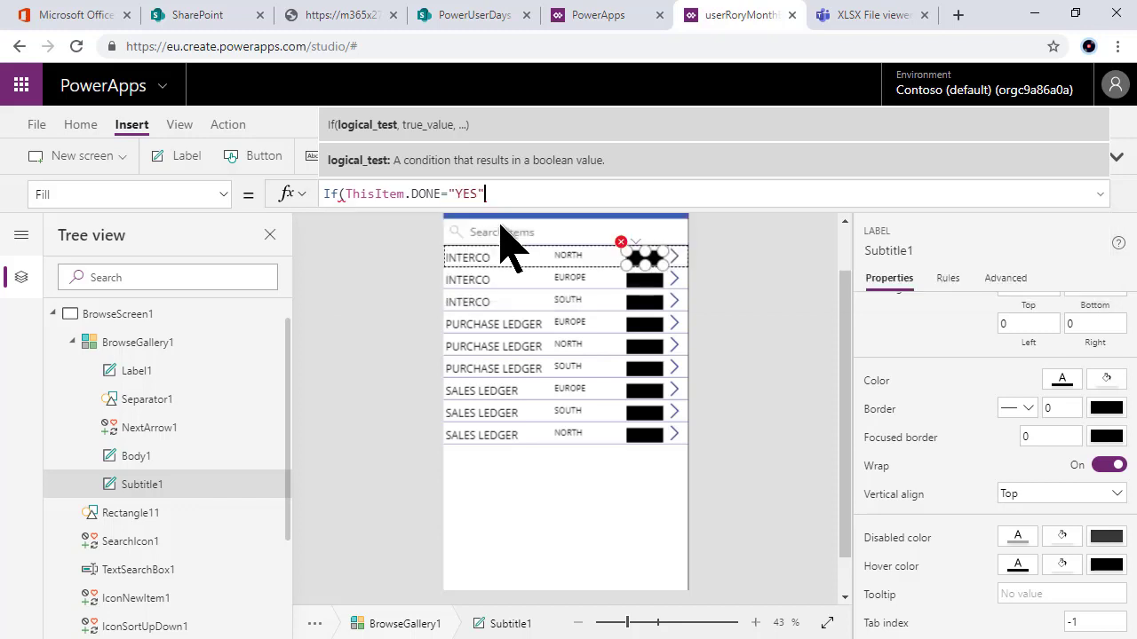
text(,G)
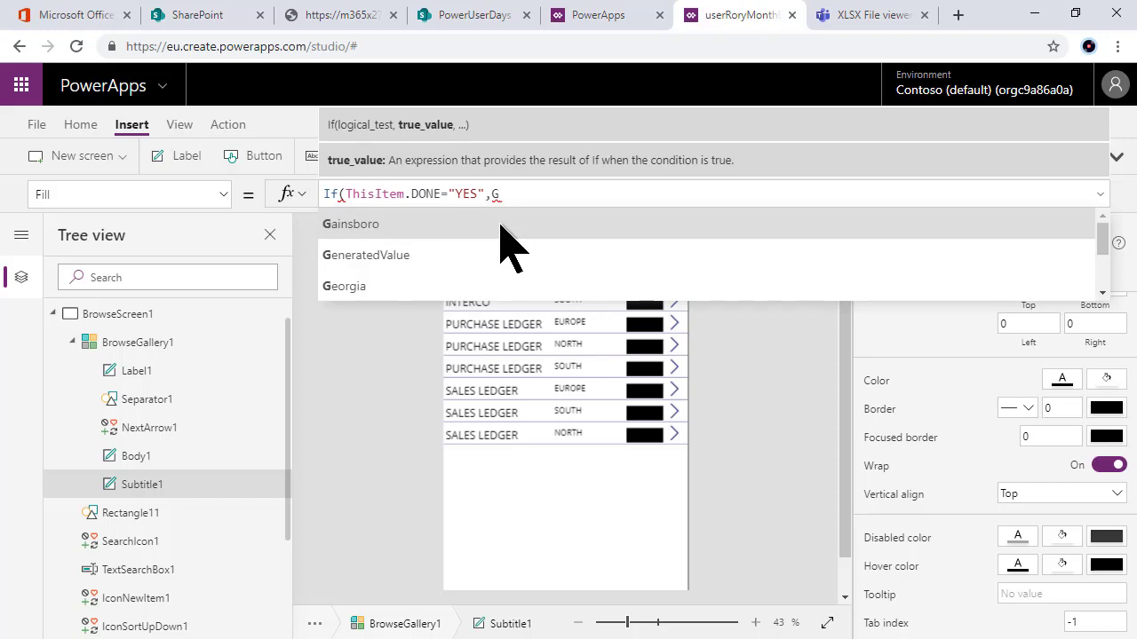
text(reen)
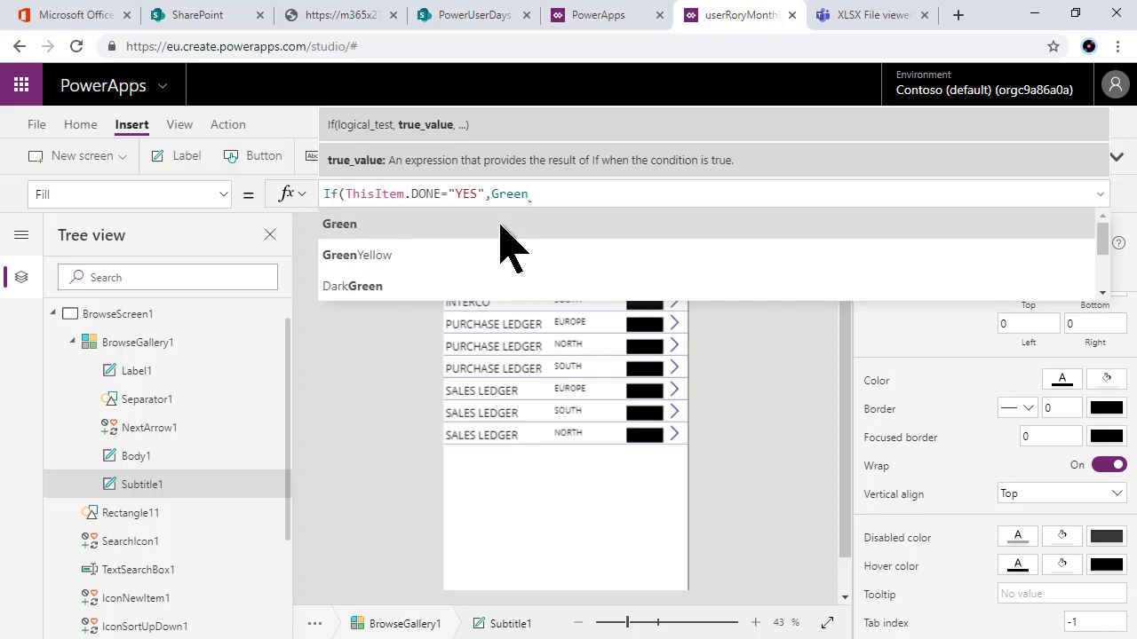
click(500, 227)
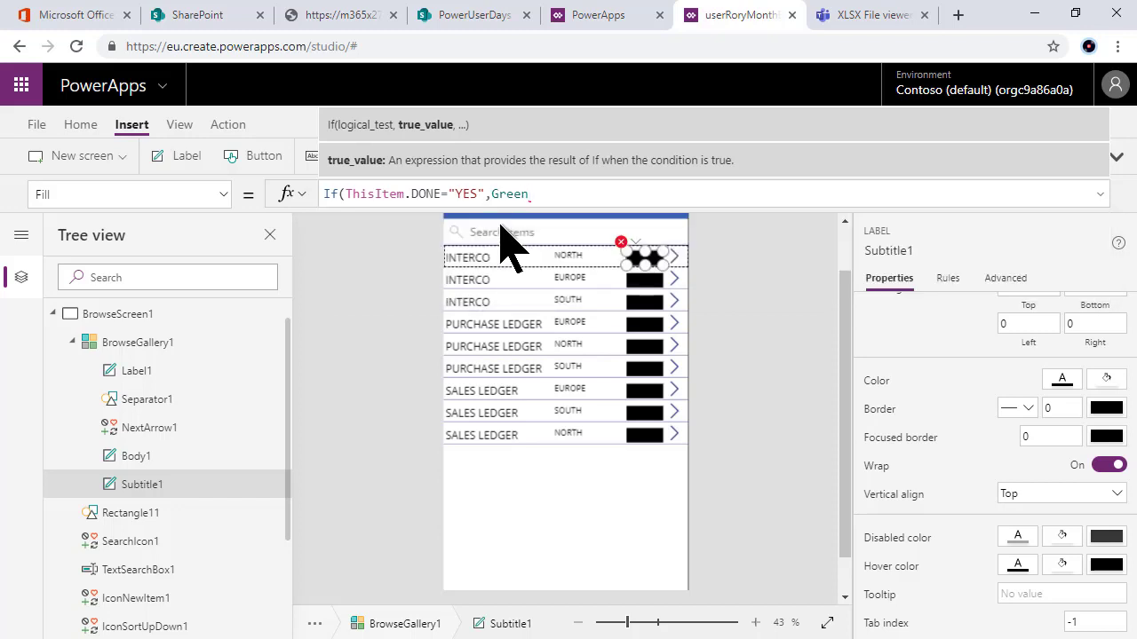
key(BackSpace)
key(BackSpace)
key(BackSpace)
key(BackSpace)
text(RENN)
key(BackSpace)
key(BackSpace)
text(E)
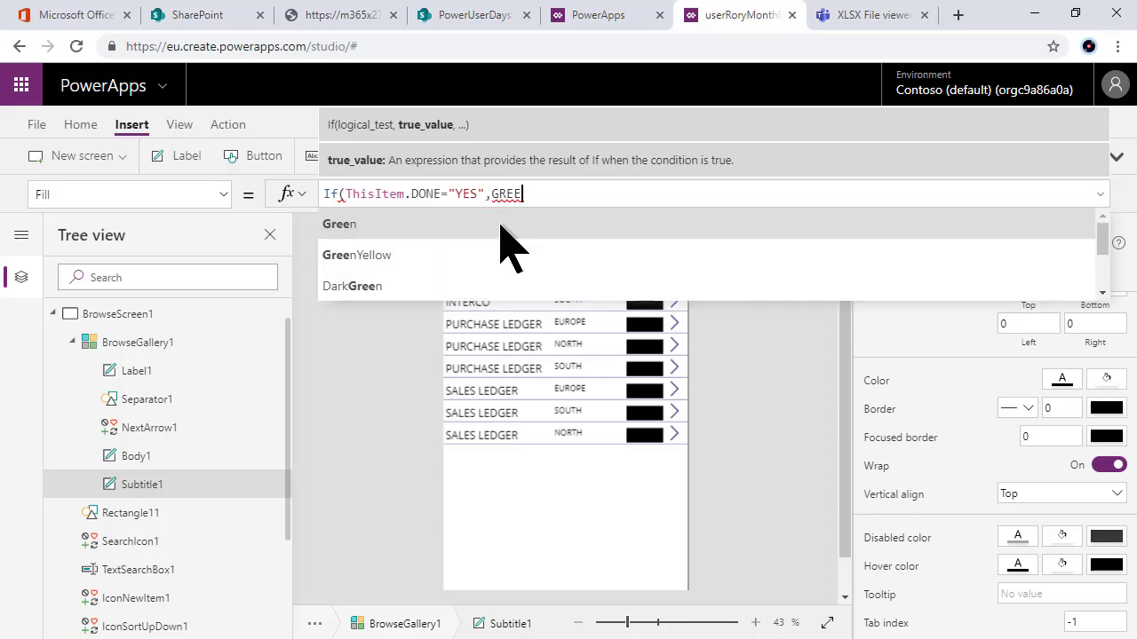
text(N,)
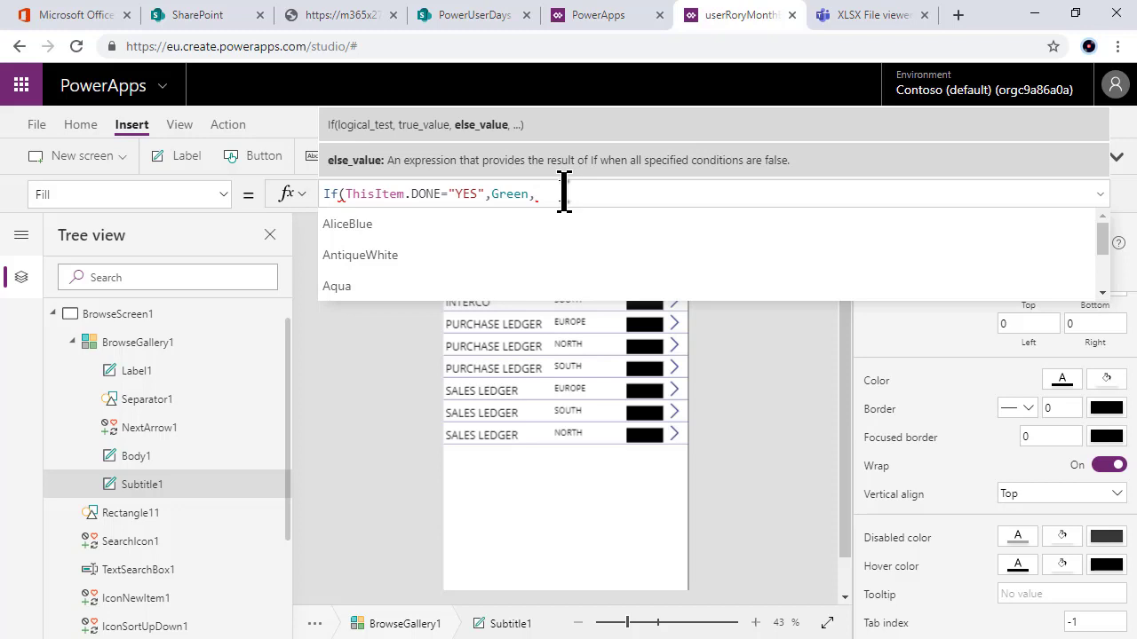
text(Red)
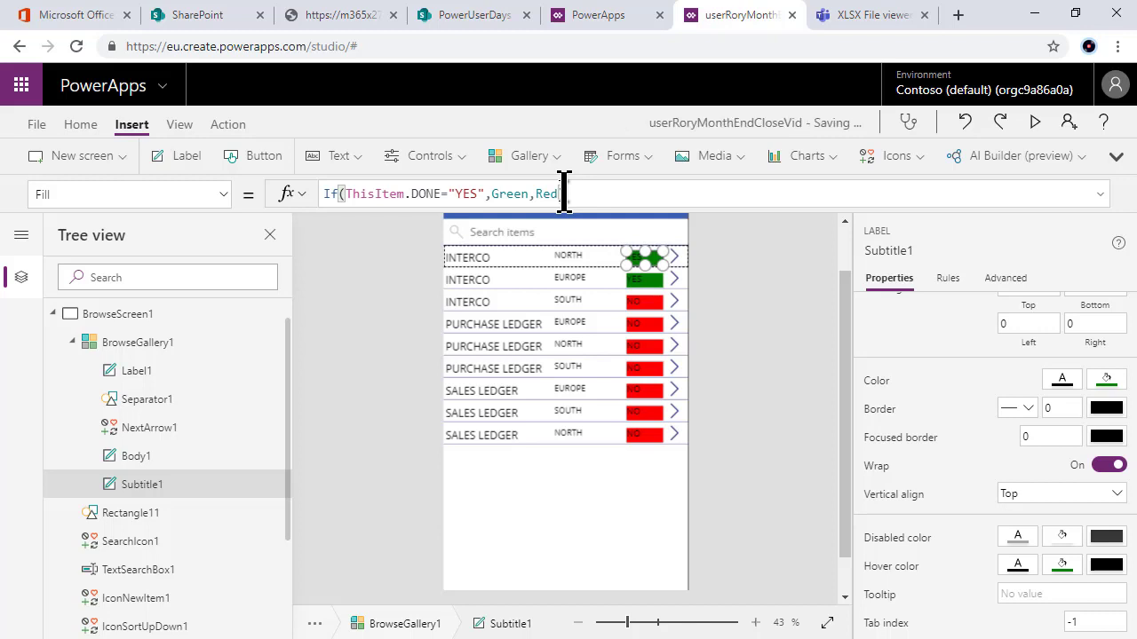
click(44, 193)
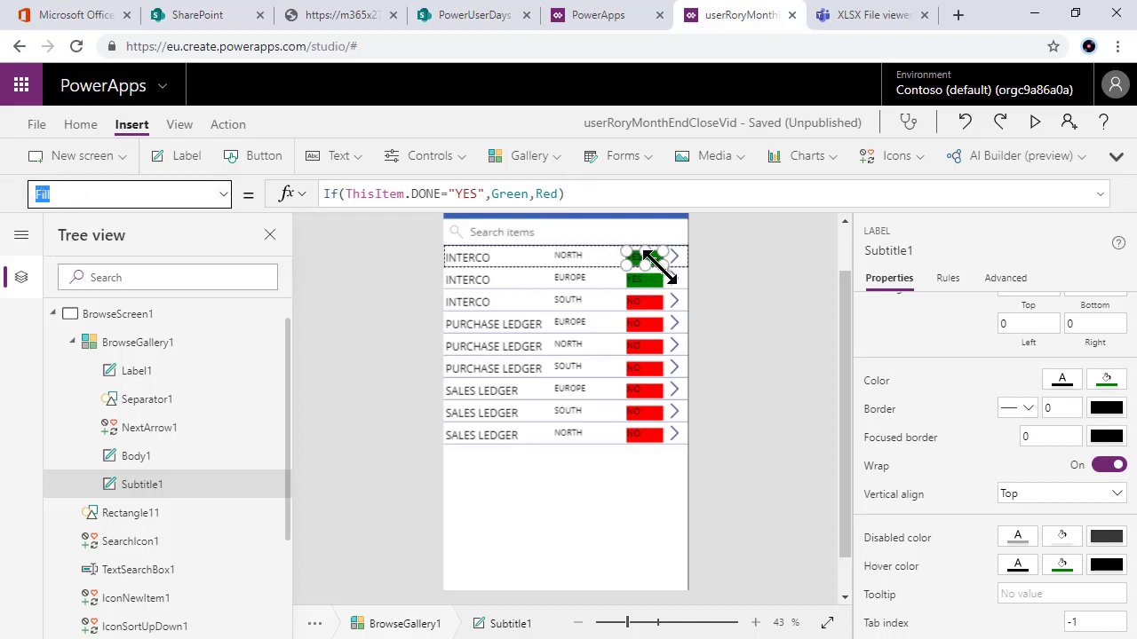
text(Text)
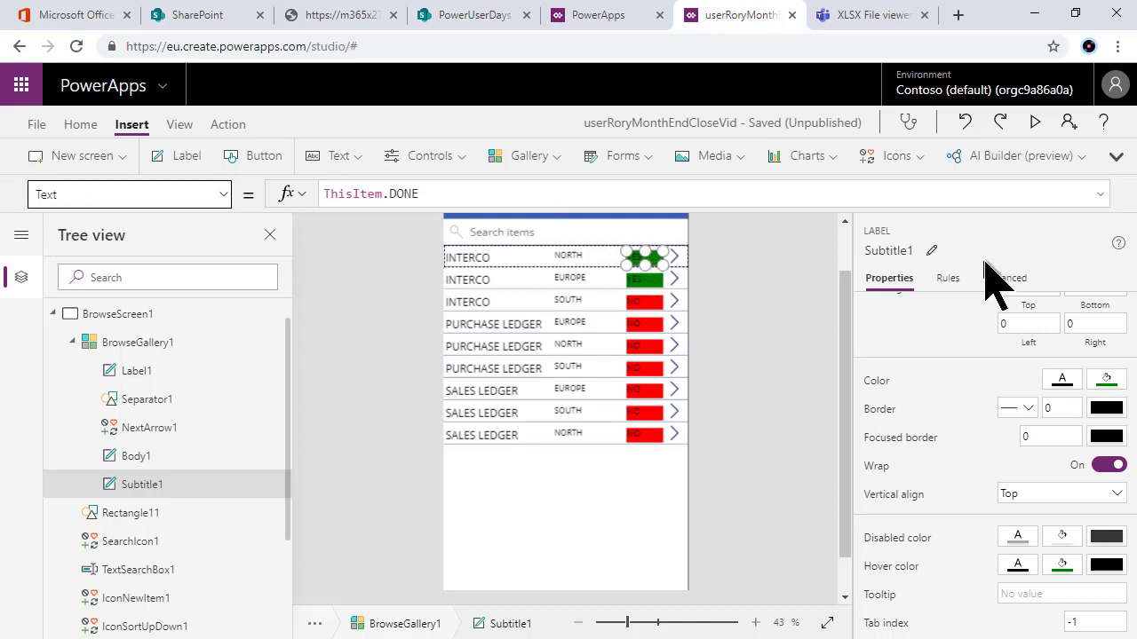
Step: Delete the ThisItem.DONE Text formula so the status bars show only green or red, then scroll back to the top
key(Return)
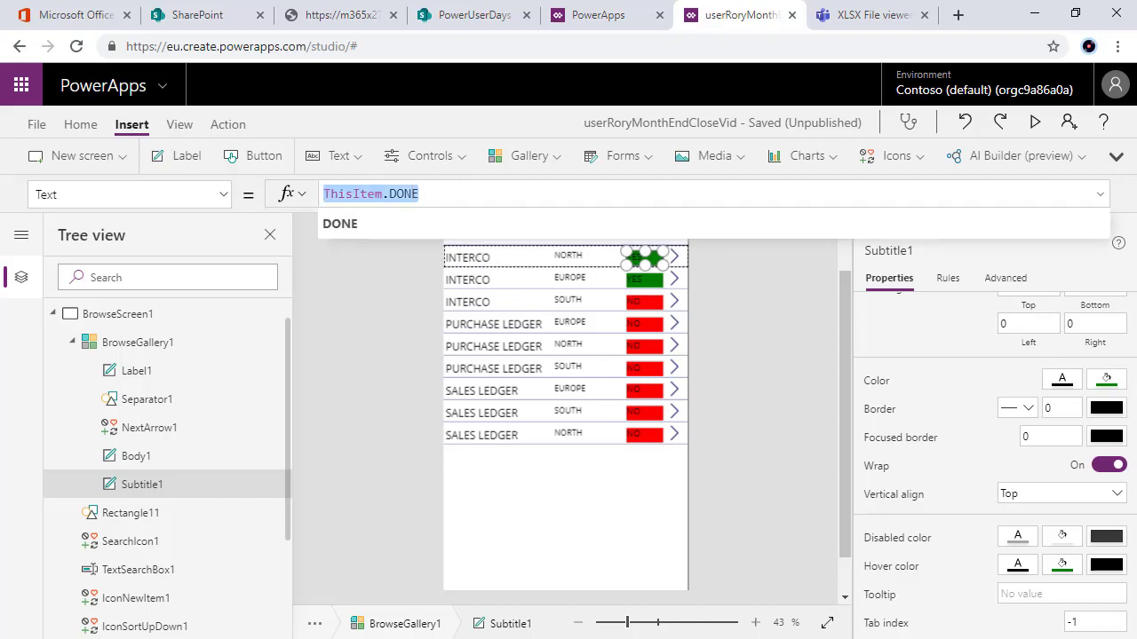
key(BackSpace)
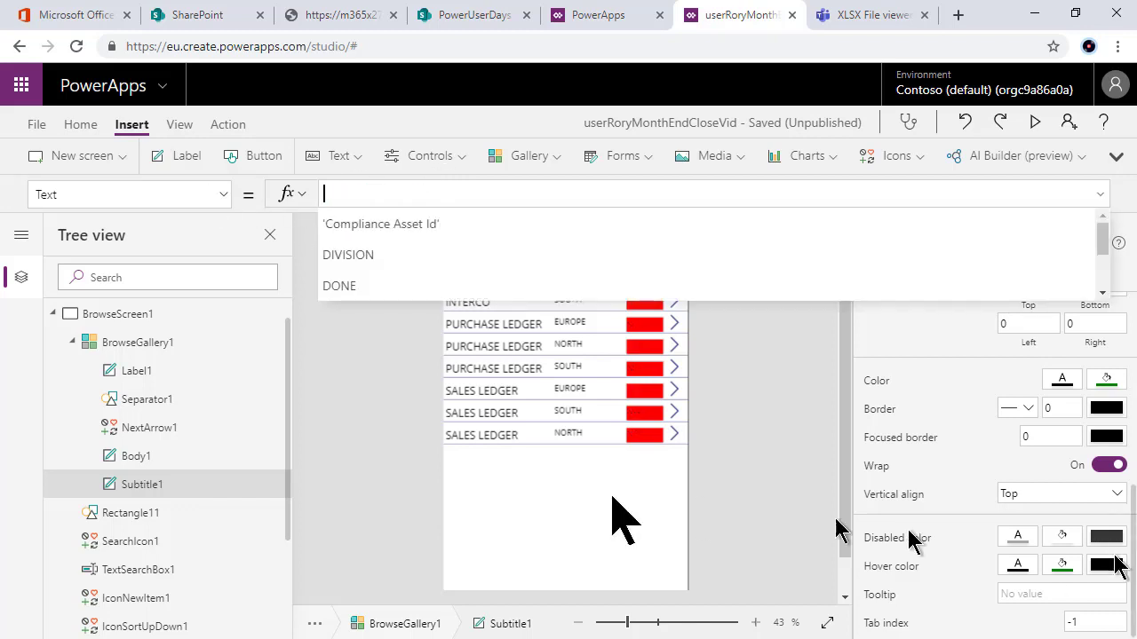
click(397, 519)
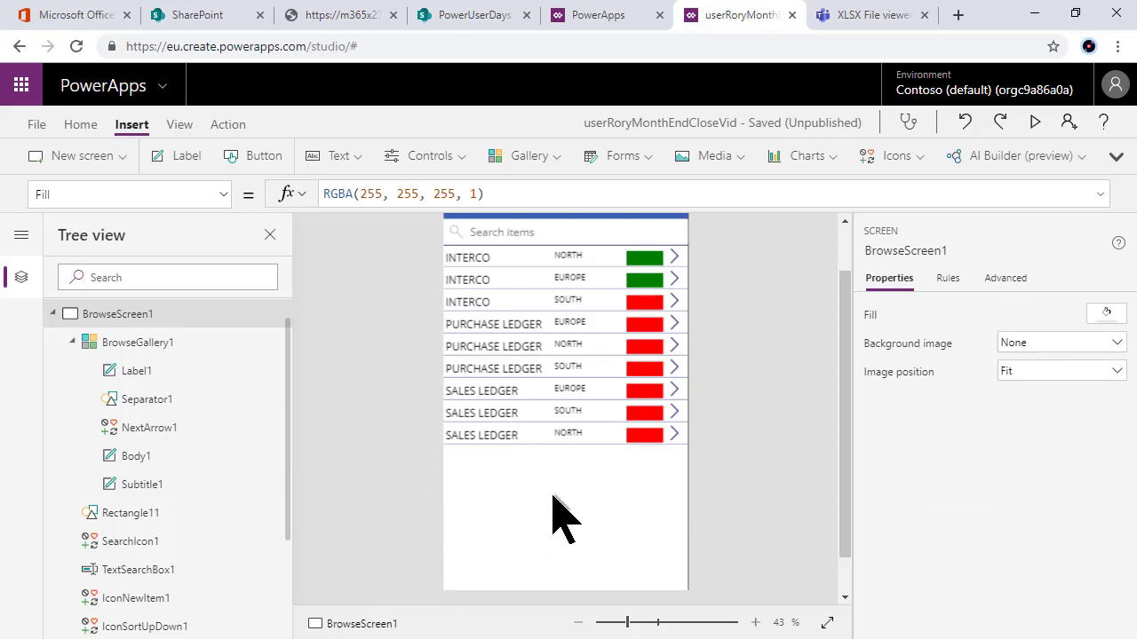
click(845, 237)
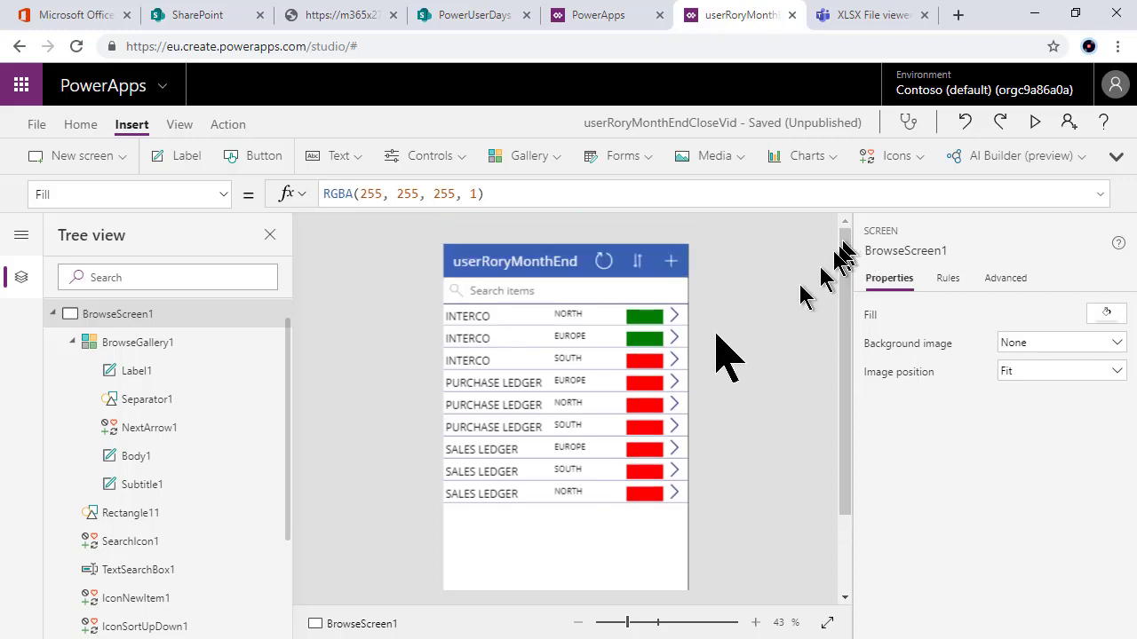
scroll(571, 539, down, 2)
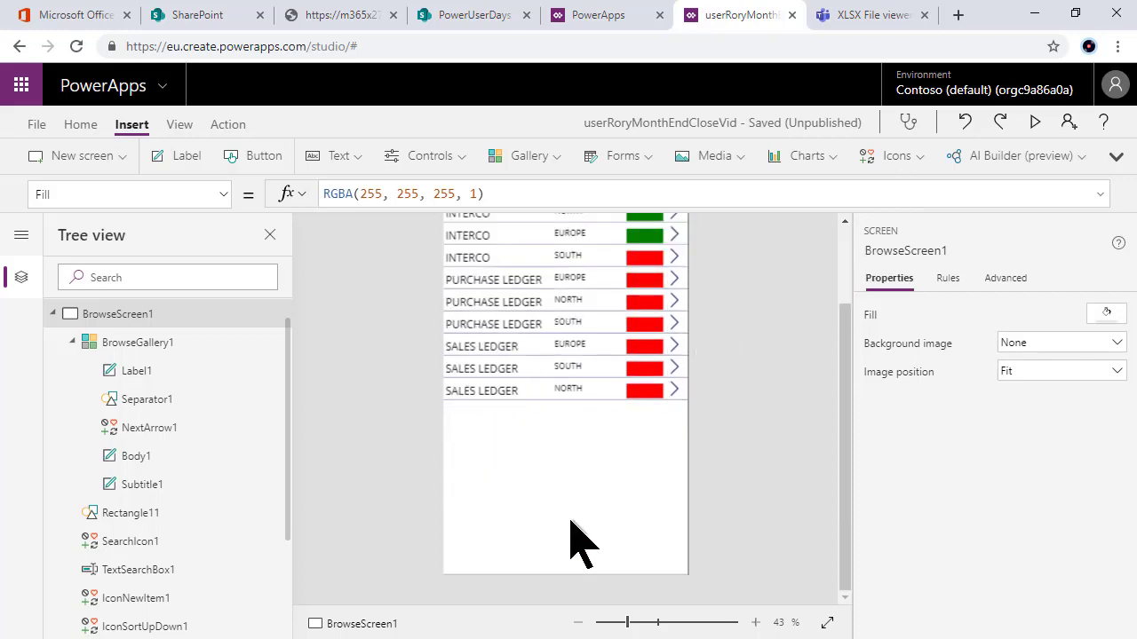
scroll(573, 528, up, 2)
scroll(571, 539, down, 2)
scroll(578, 539, up, 2)
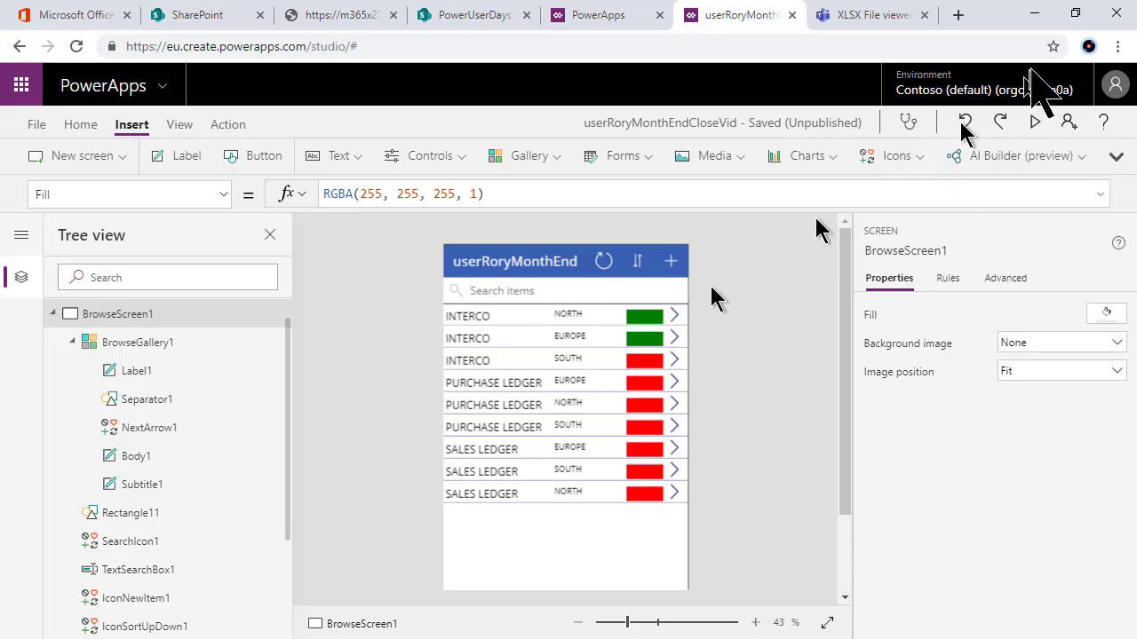
Step: Preview the app, open NORTH INTERCO's edit form, then exit preview and select the DONE card
click(1034, 122)
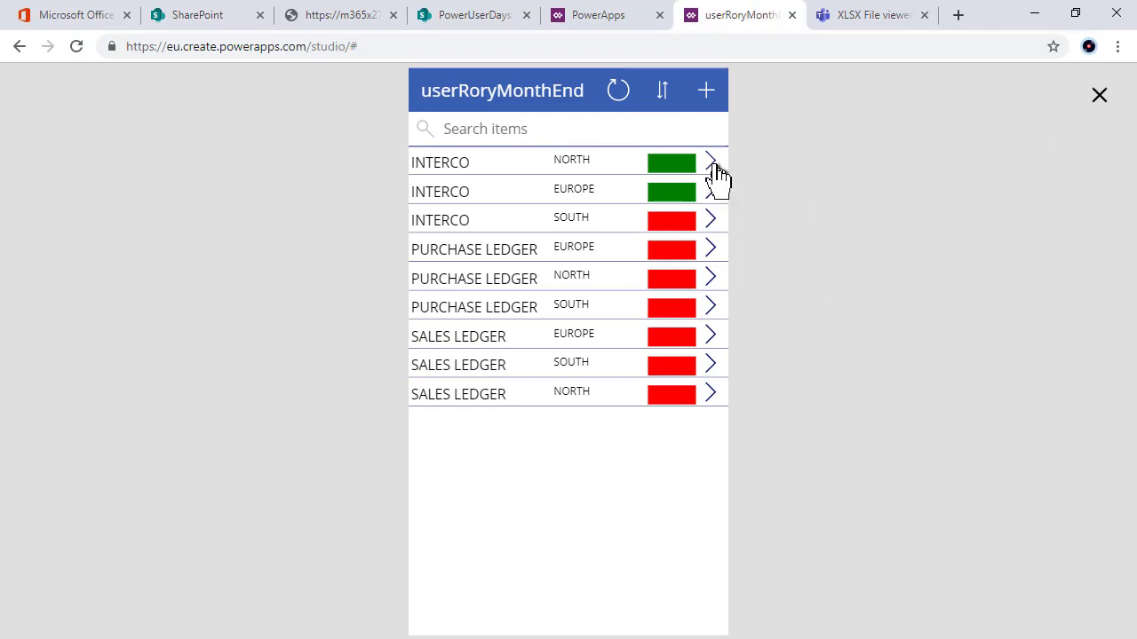
click(710, 164)
click(706, 89)
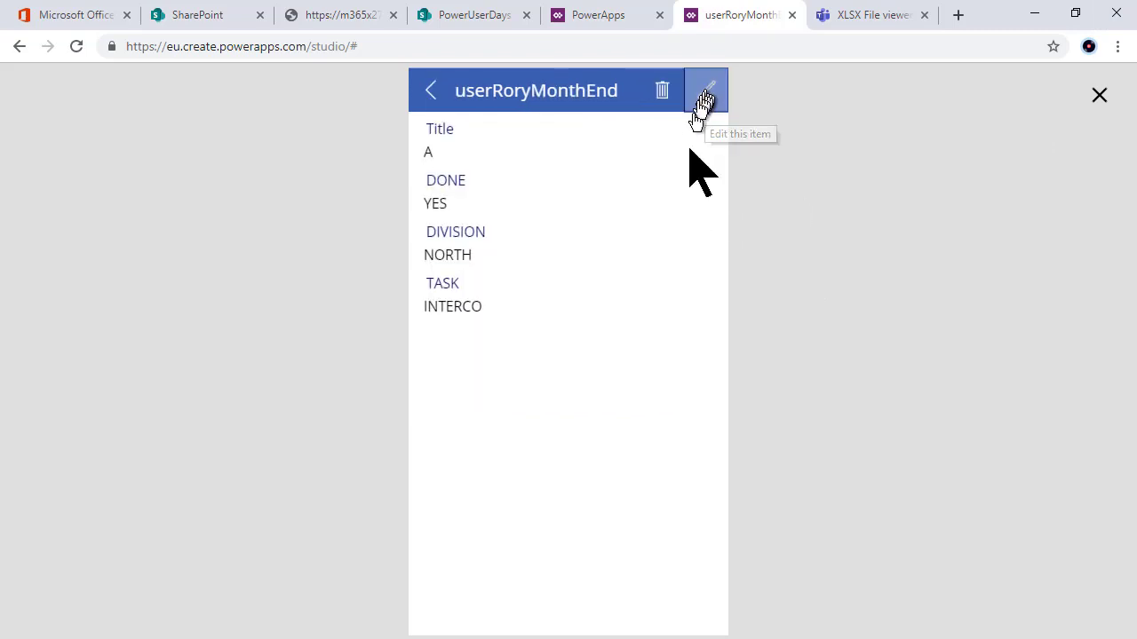
click(1101, 97)
click(604, 311)
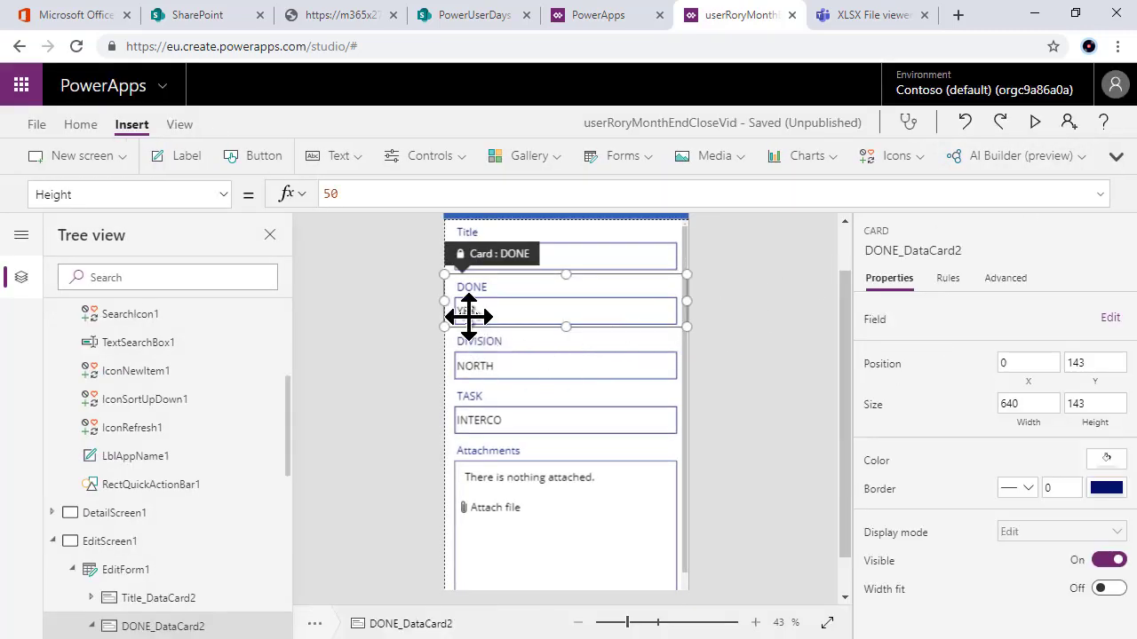
Step: Unlock the DONE card from the Advanced properties and drag its text box's left edge right to shrink it
click(457, 309)
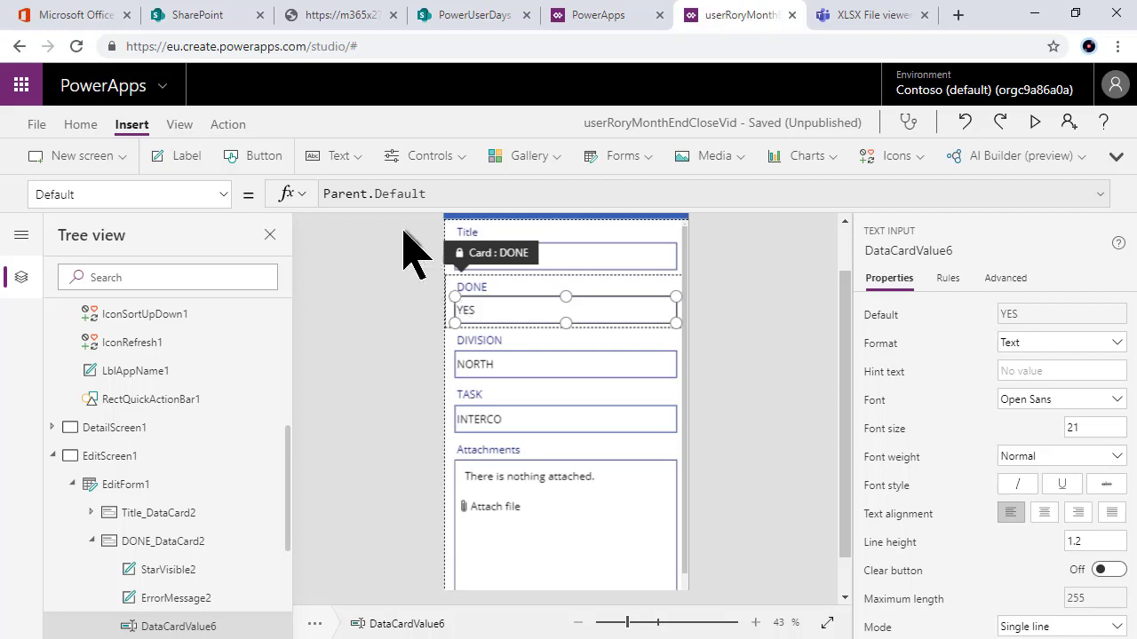
click(1013, 280)
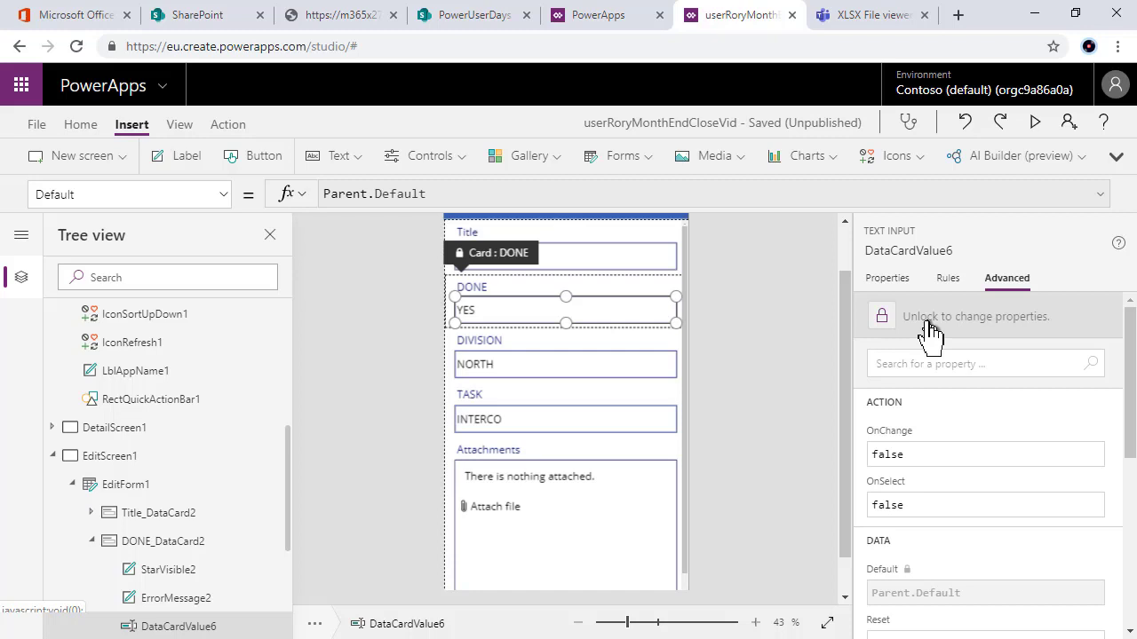
click(930, 329)
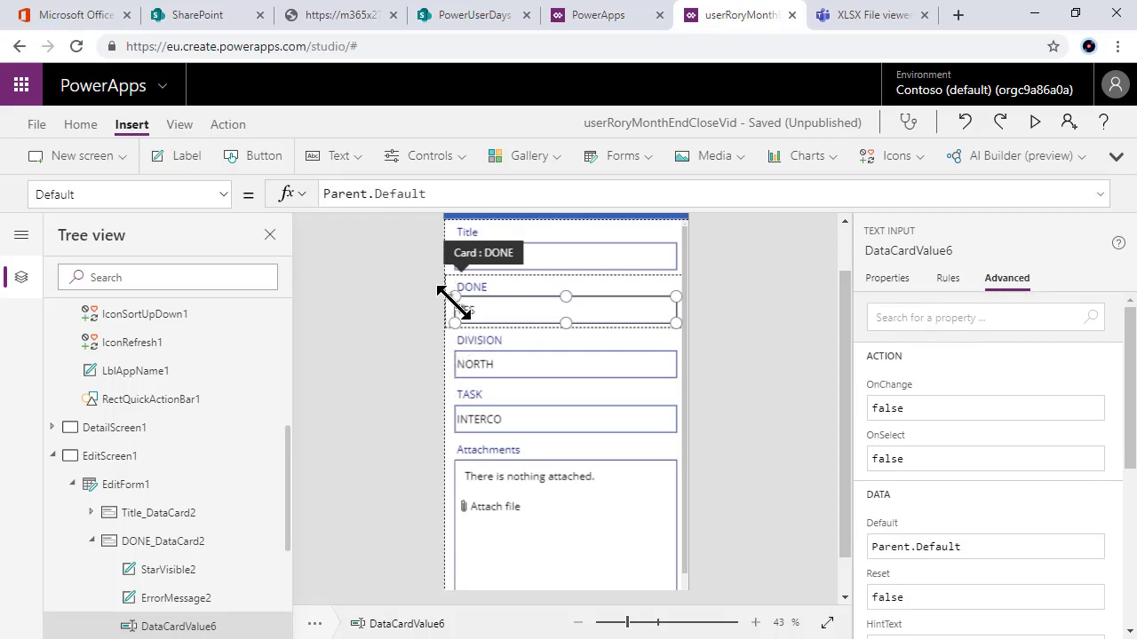
drag(453, 299, 609, 306)
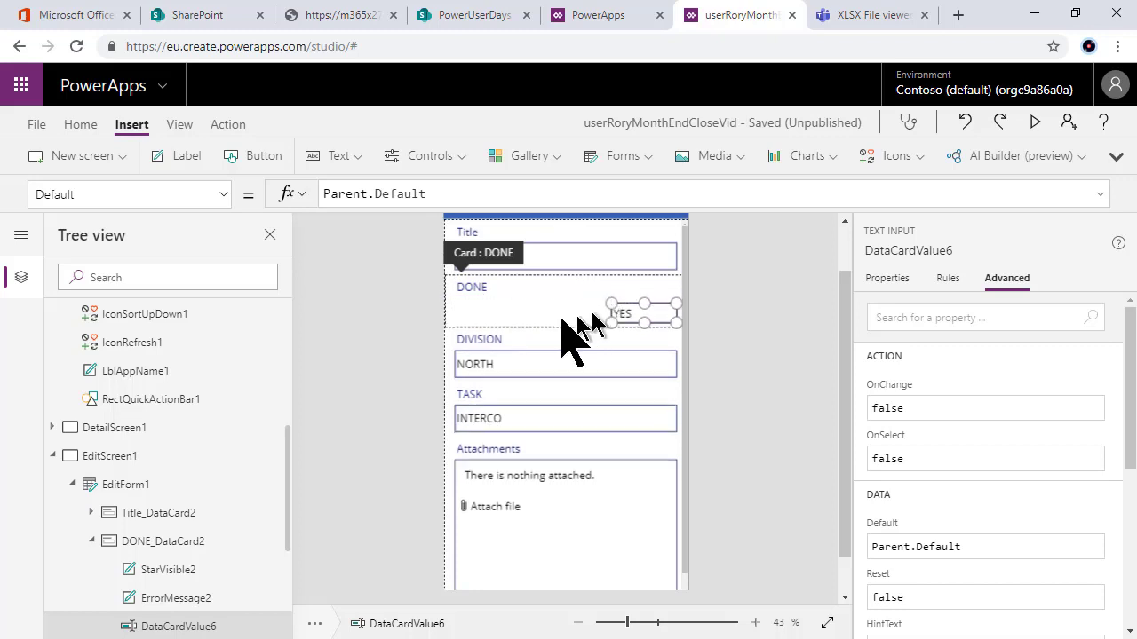
click(482, 315)
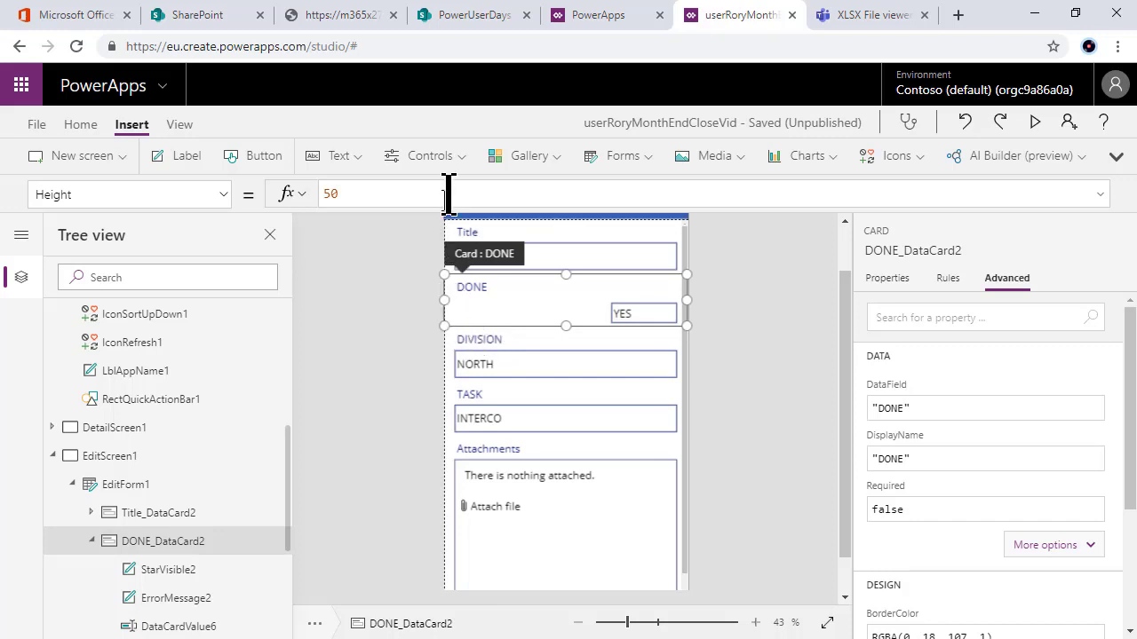
click(453, 158)
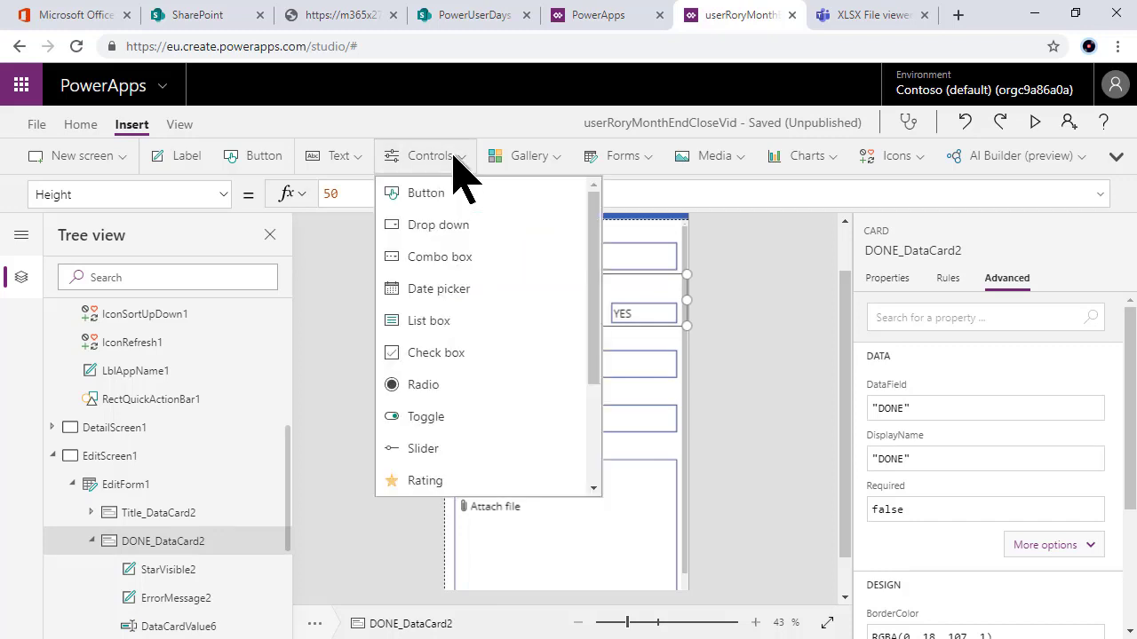
Step: Insert a dropdown into the DONE card and delete the extra Dropdown2 that was added
click(451, 233)
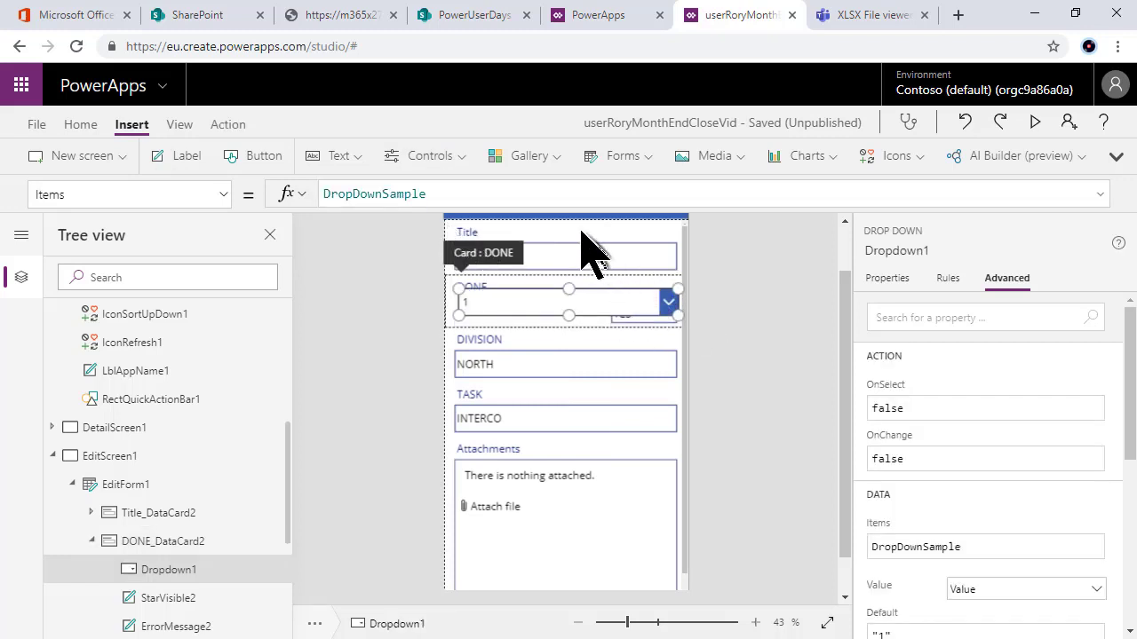
click(572, 351)
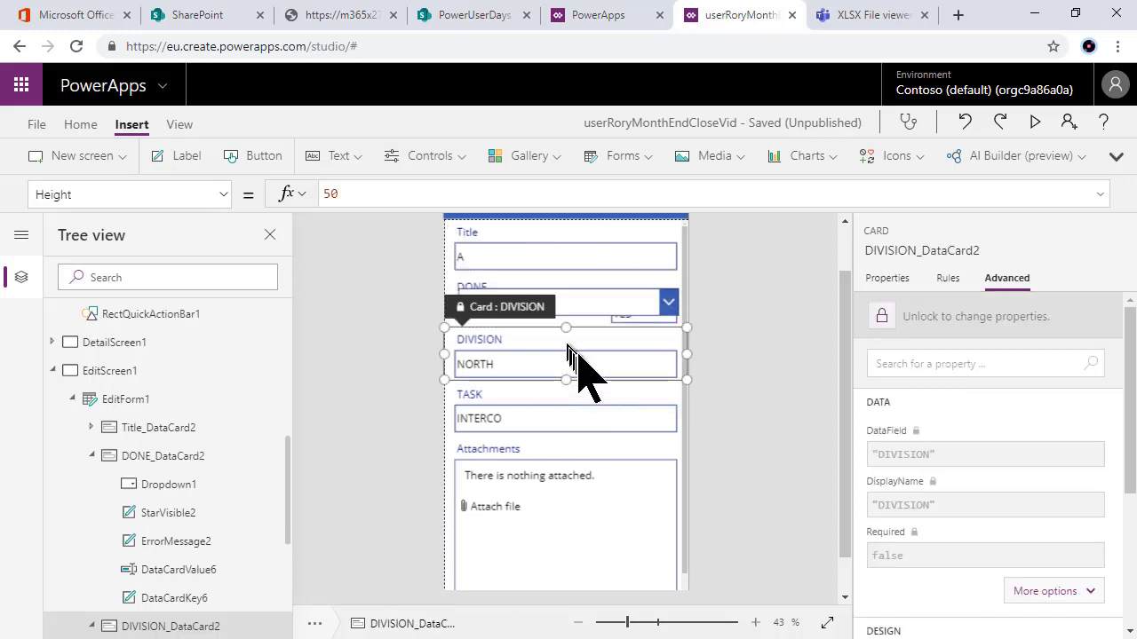
click(440, 159)
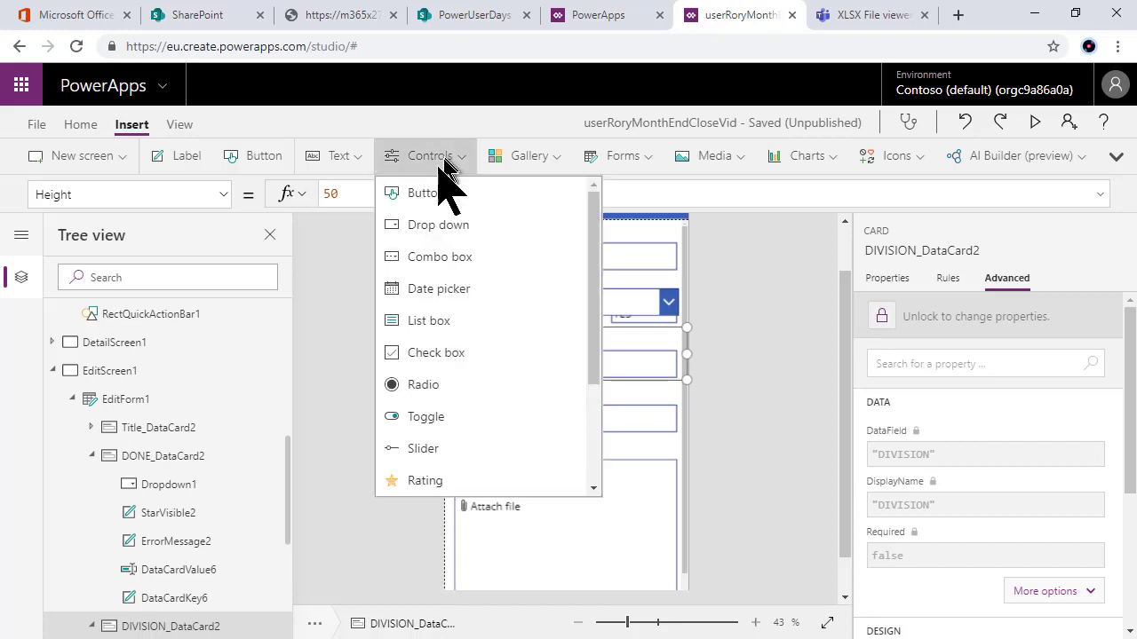
click(447, 221)
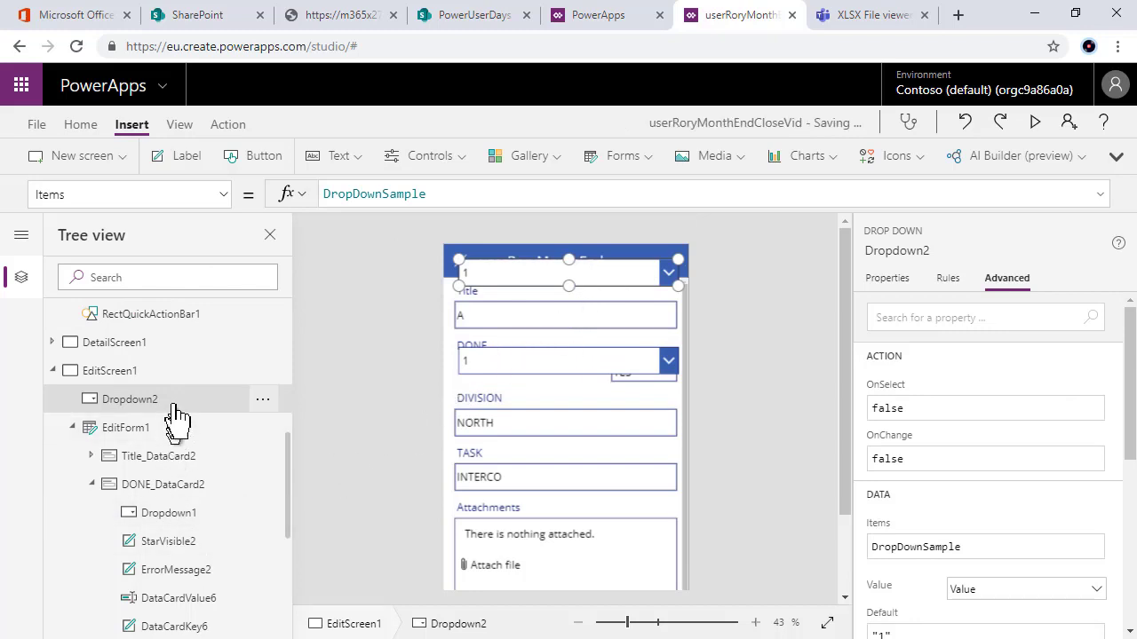
click(265, 404)
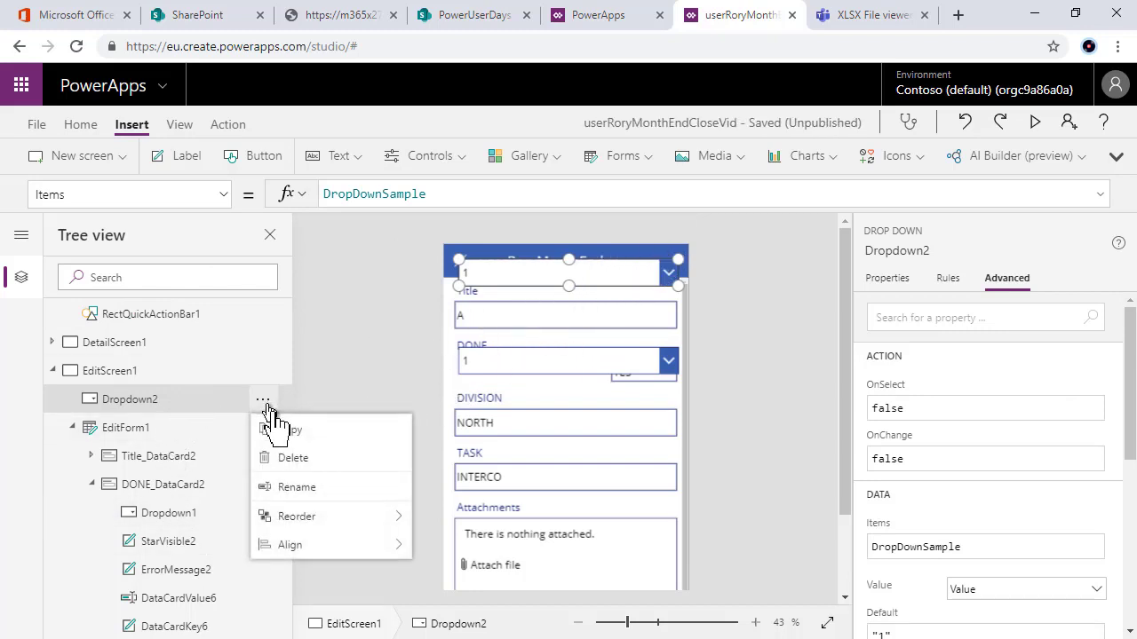
click(302, 461)
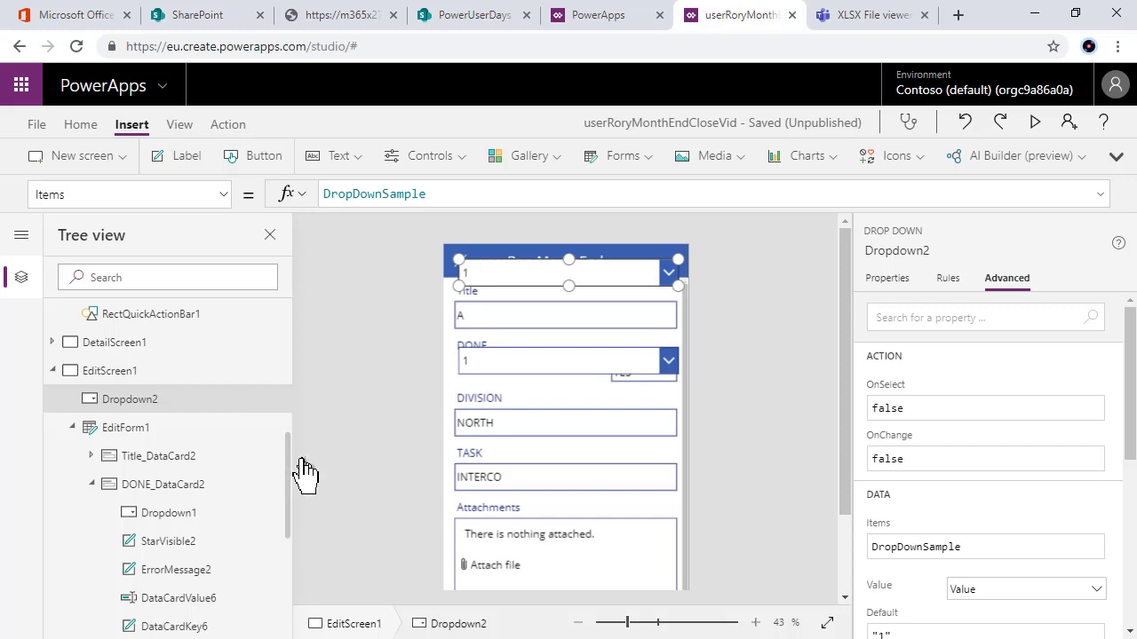
Step: Make Dropdown1 narrower and slightly shorter so the YES box beside it is visible
click(489, 361)
click(489, 361)
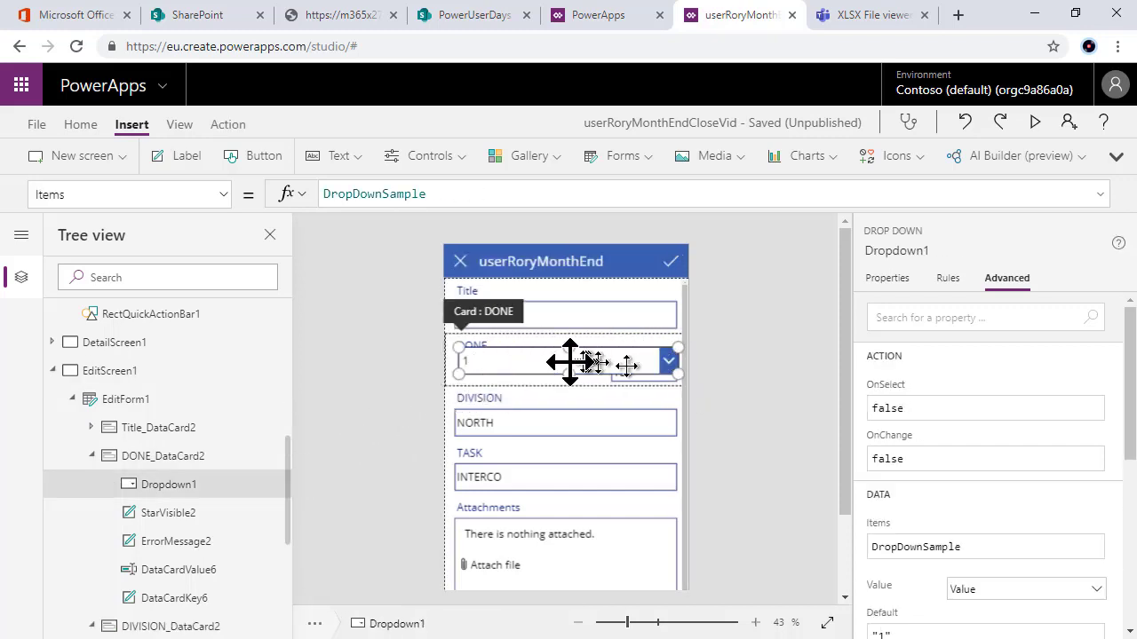
drag(675, 375, 586, 377)
drag(524, 347, 520, 380)
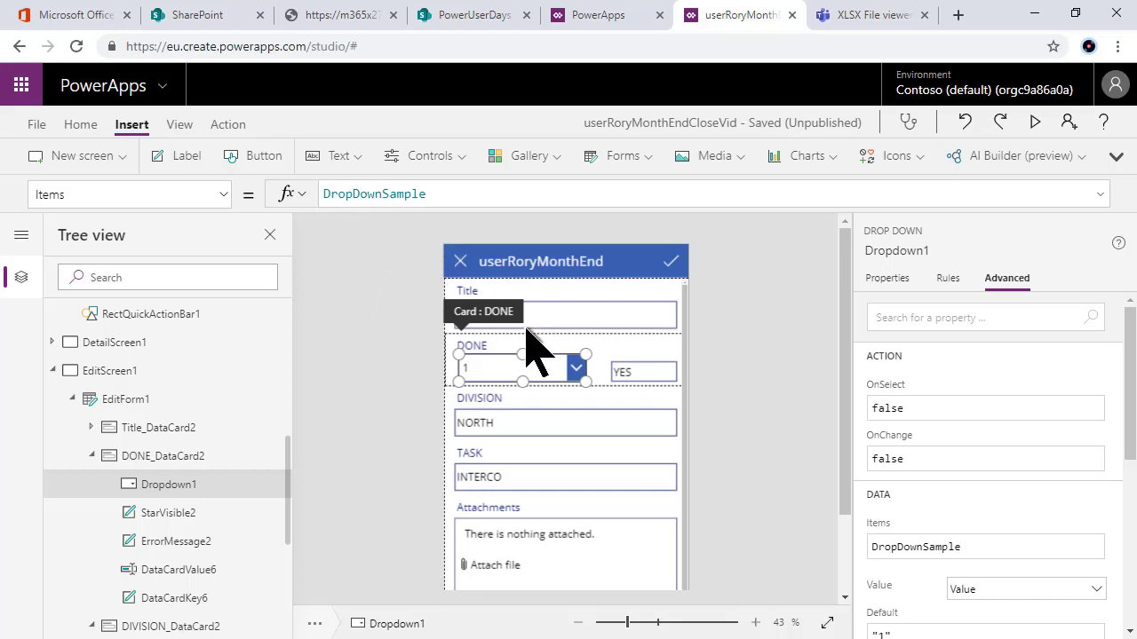
Step: Test the DONE dropdown in preview, then return to the editor with the dropdown selected
click(1034, 122)
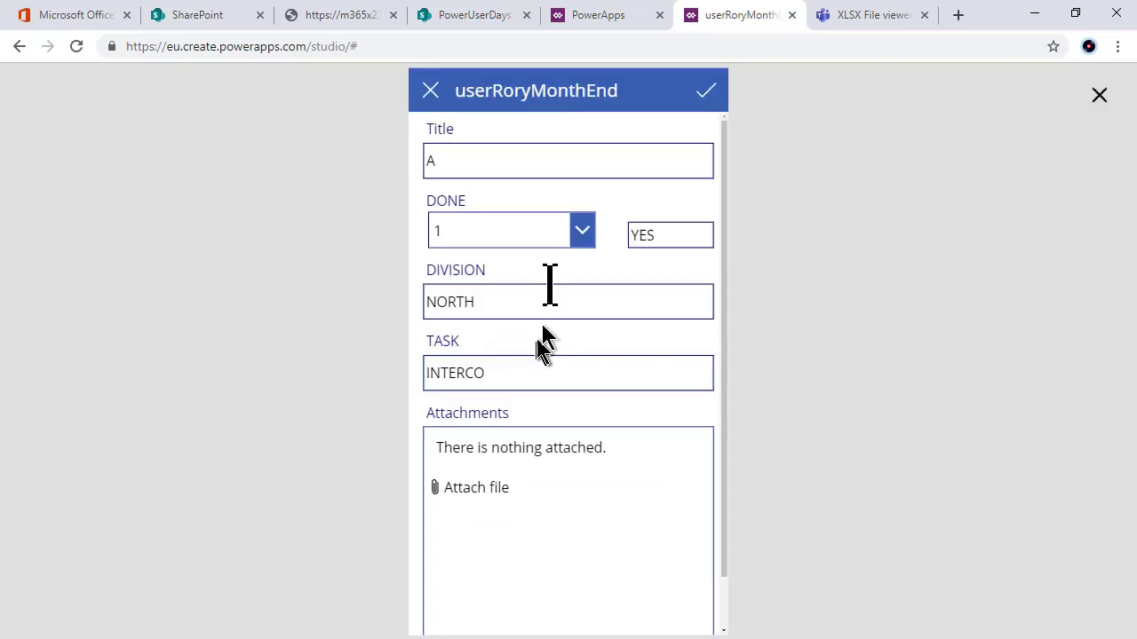
click(583, 231)
click(583, 231)
click(1099, 95)
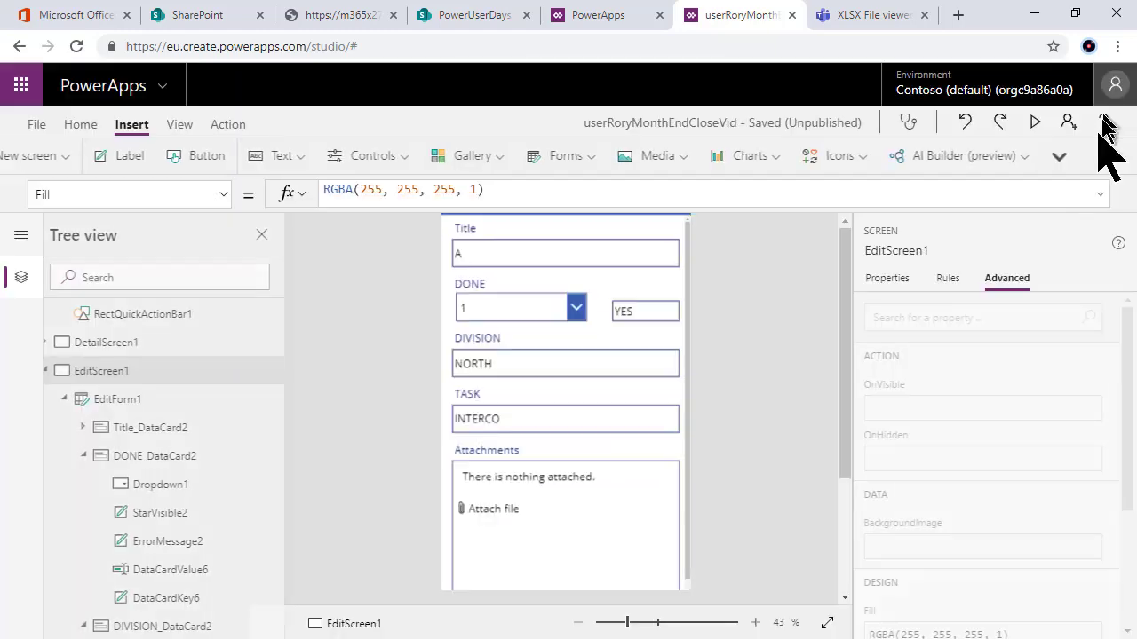
click(524, 320)
click(510, 306)
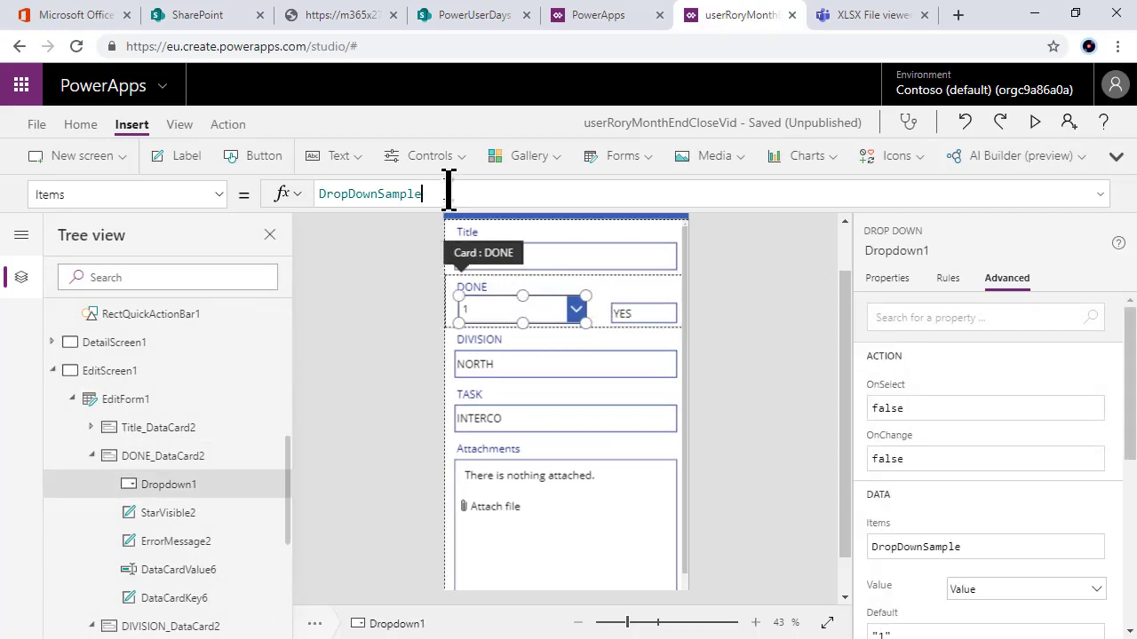
Step: Replace Dropdown1's Items formula DropDownSample with ["YES","NO"]
drag(449, 194, 275, 214)
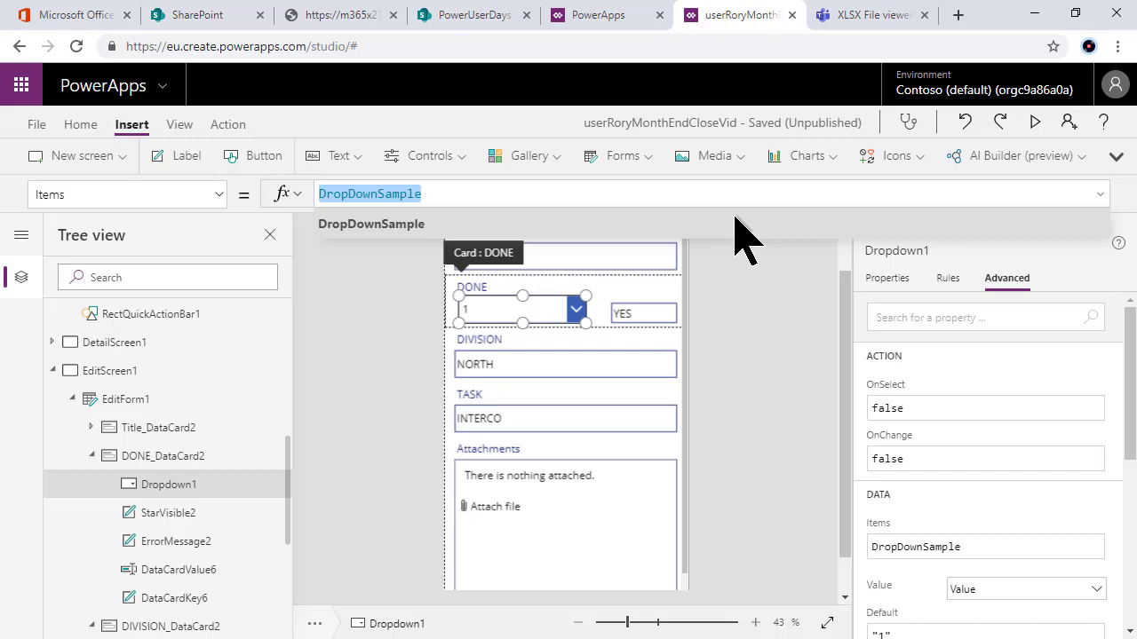
key(BackSpace)
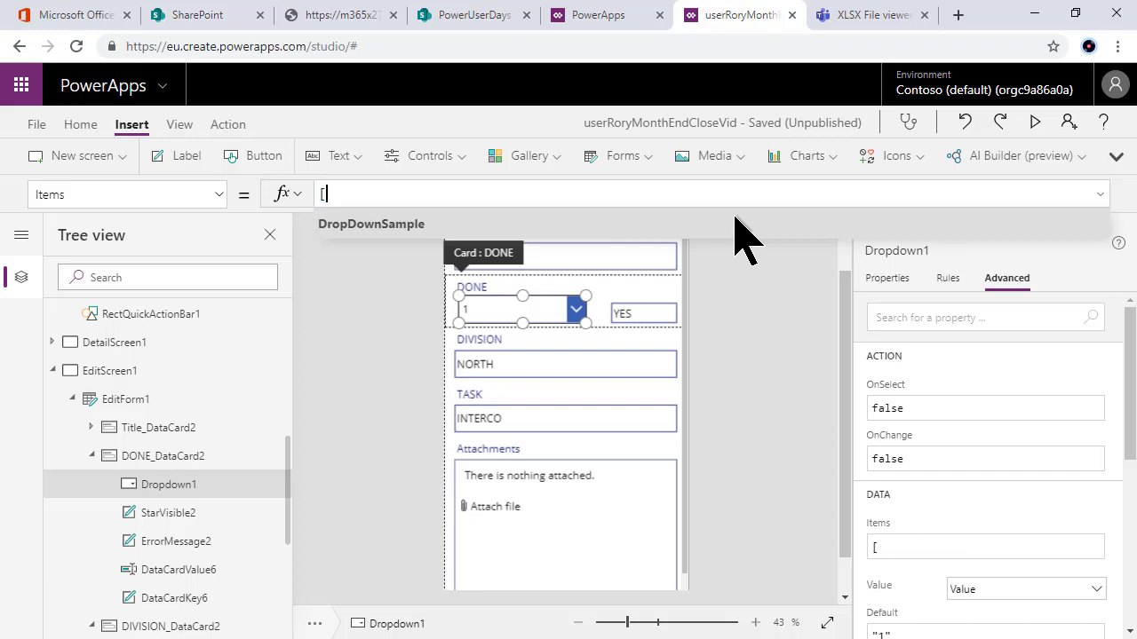
text(["YES)
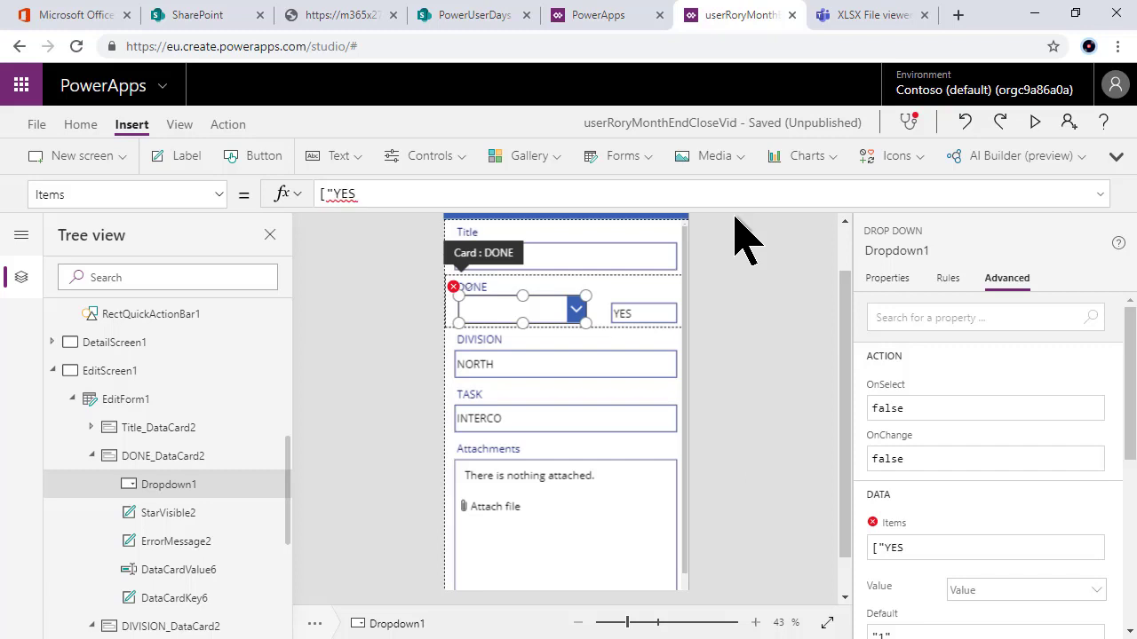
text(",")
text(NO"])
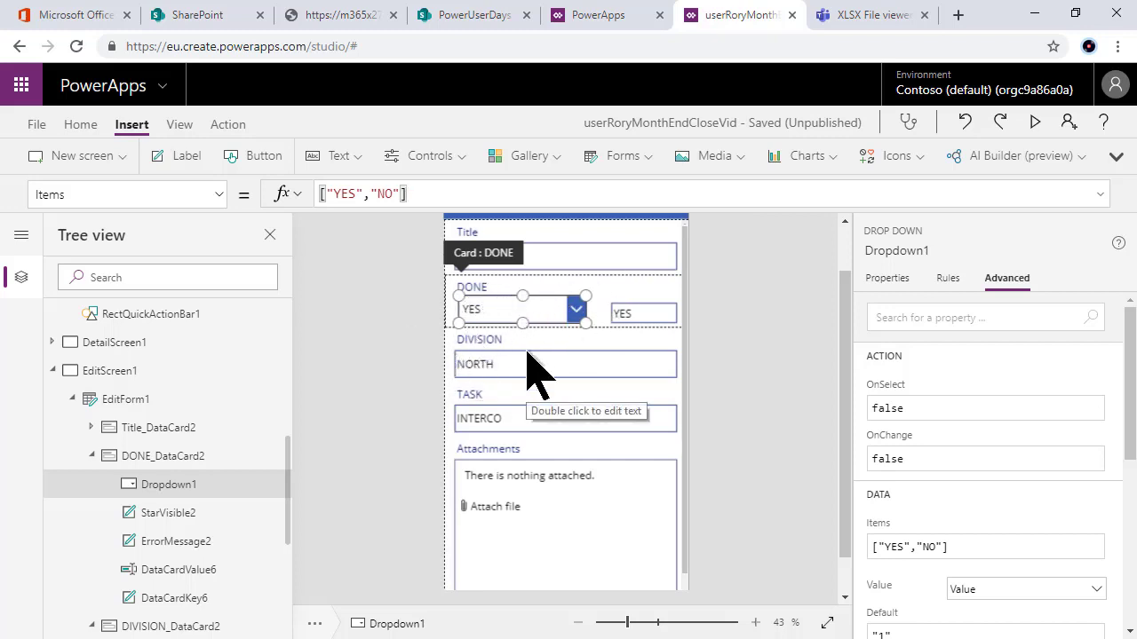
click(79, 193)
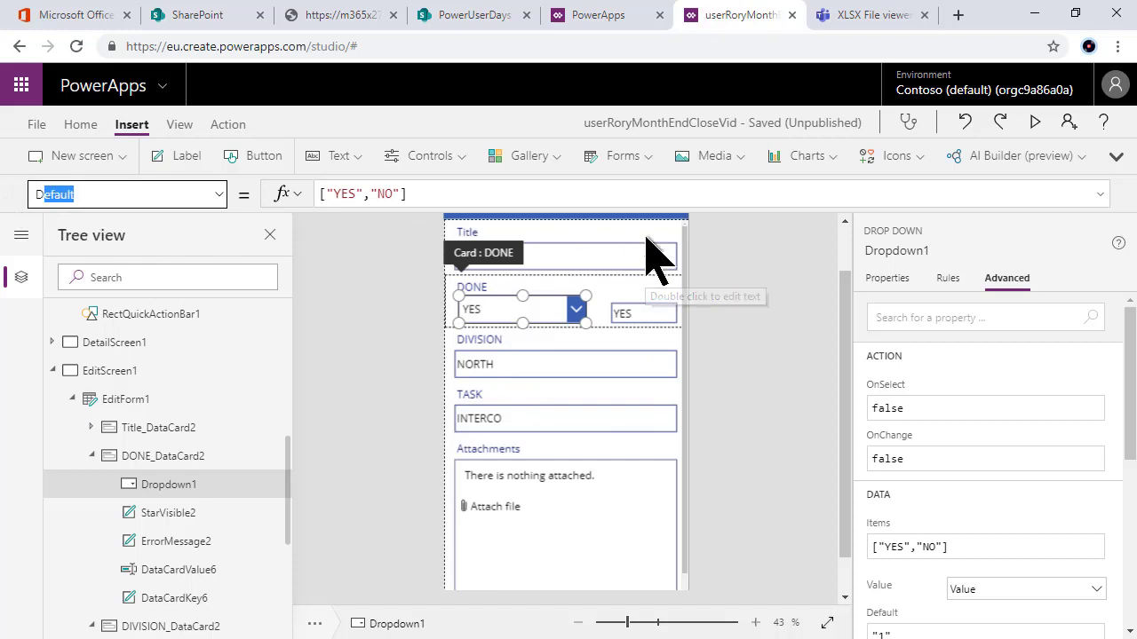
Step: Change Dropdown1's Default from 1 to Parent.Default using autocomplete
text(Default)
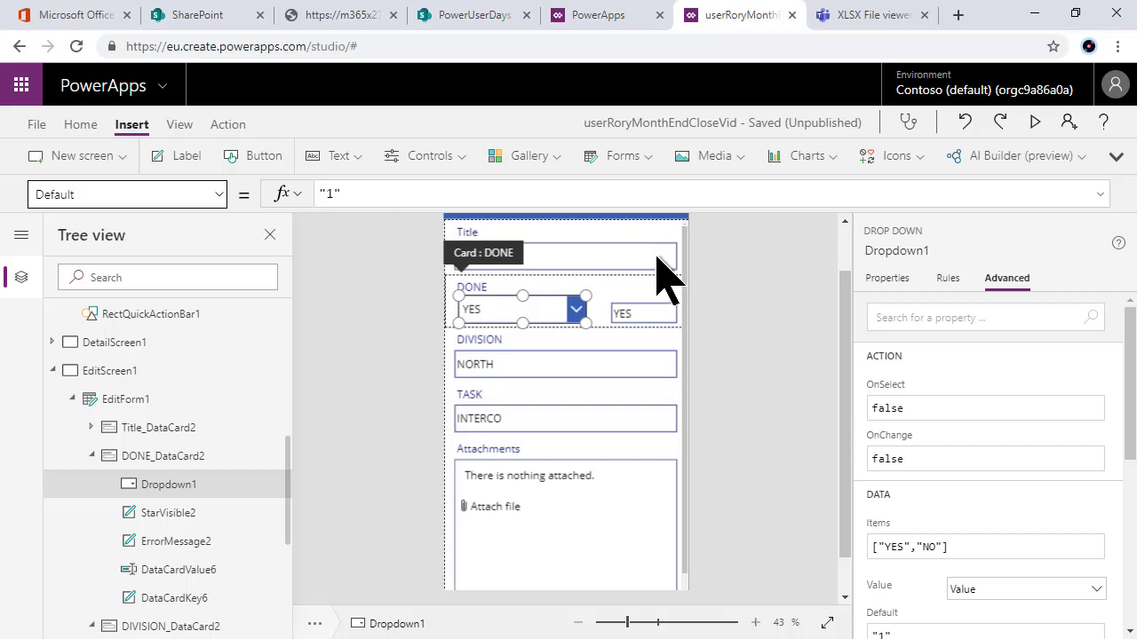
drag(352, 195, 306, 199)
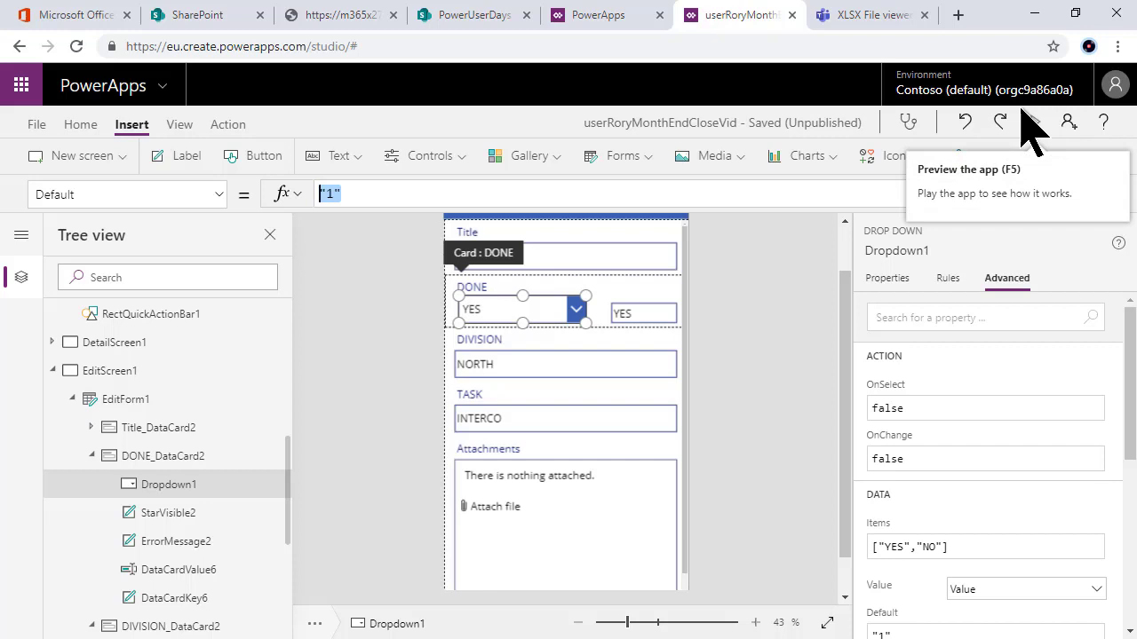
text(pra)
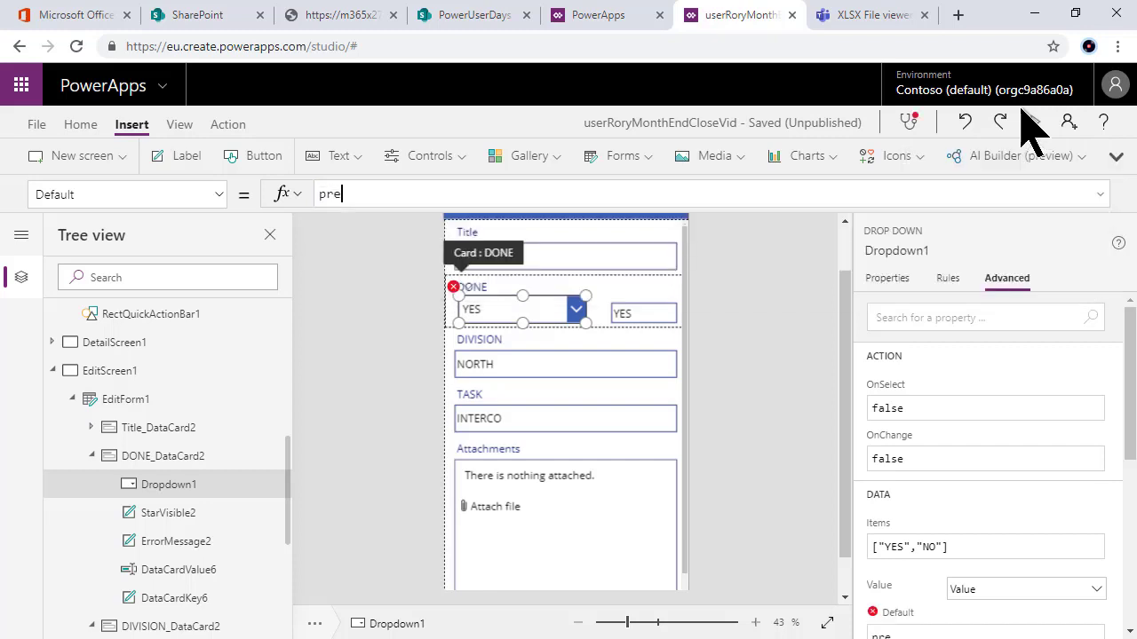
key(BackSpace)
key(BackSpace)
text(ar)
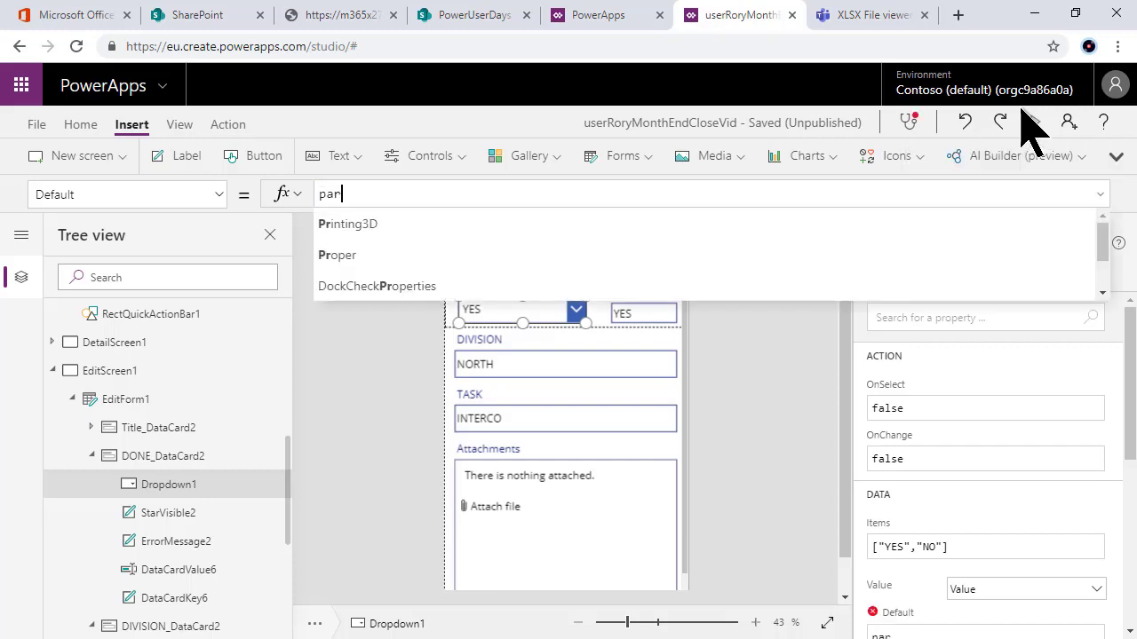
text(ent)
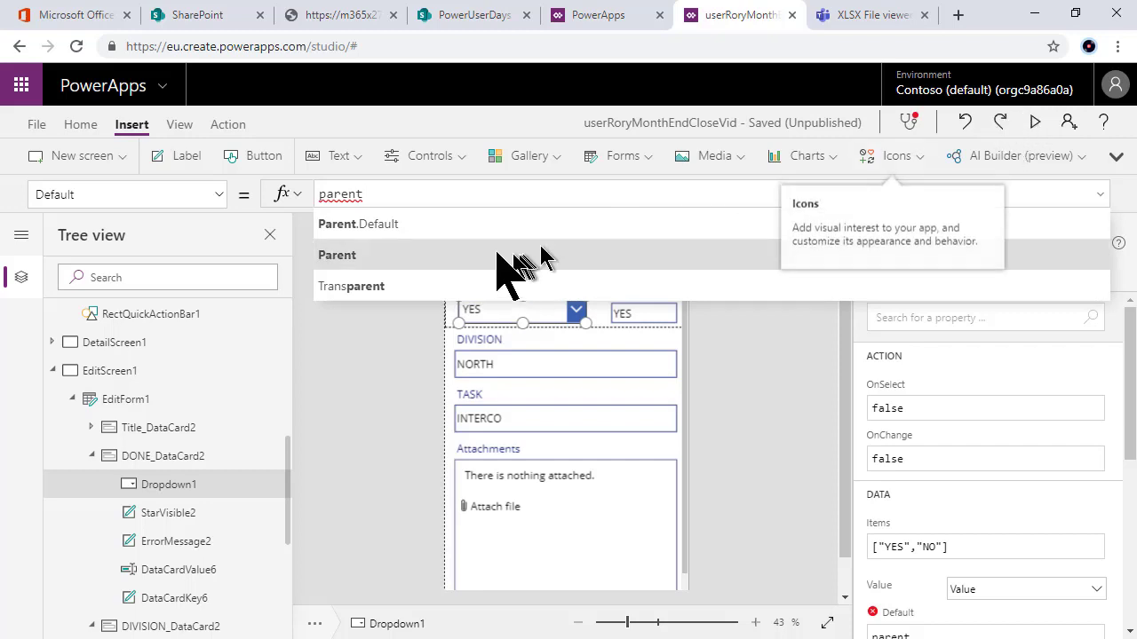
click(483, 226)
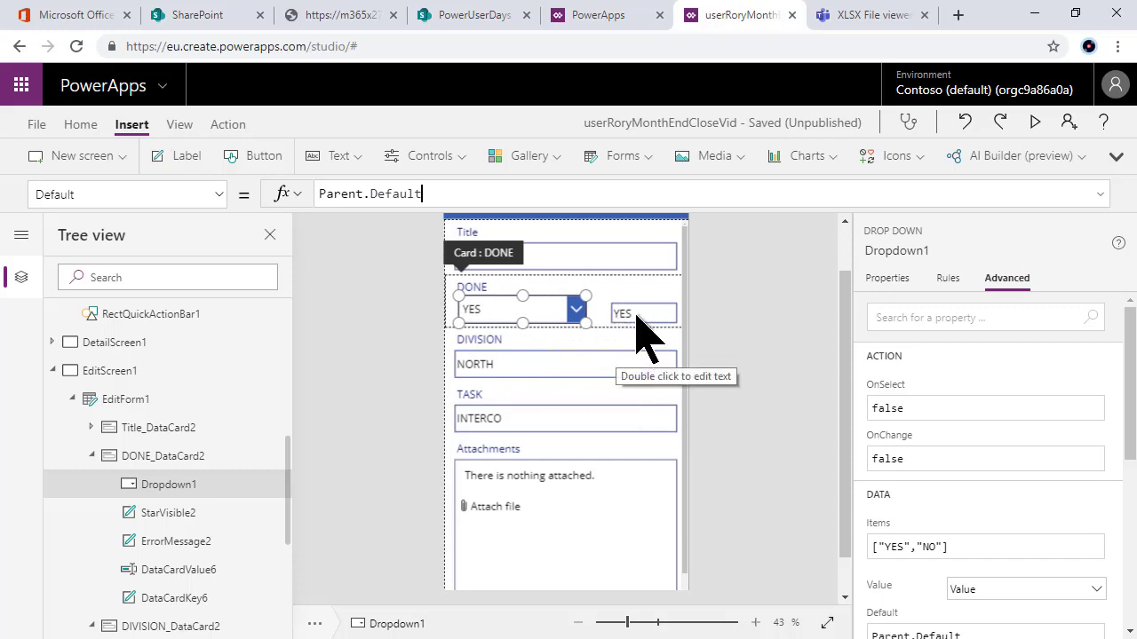
click(634, 316)
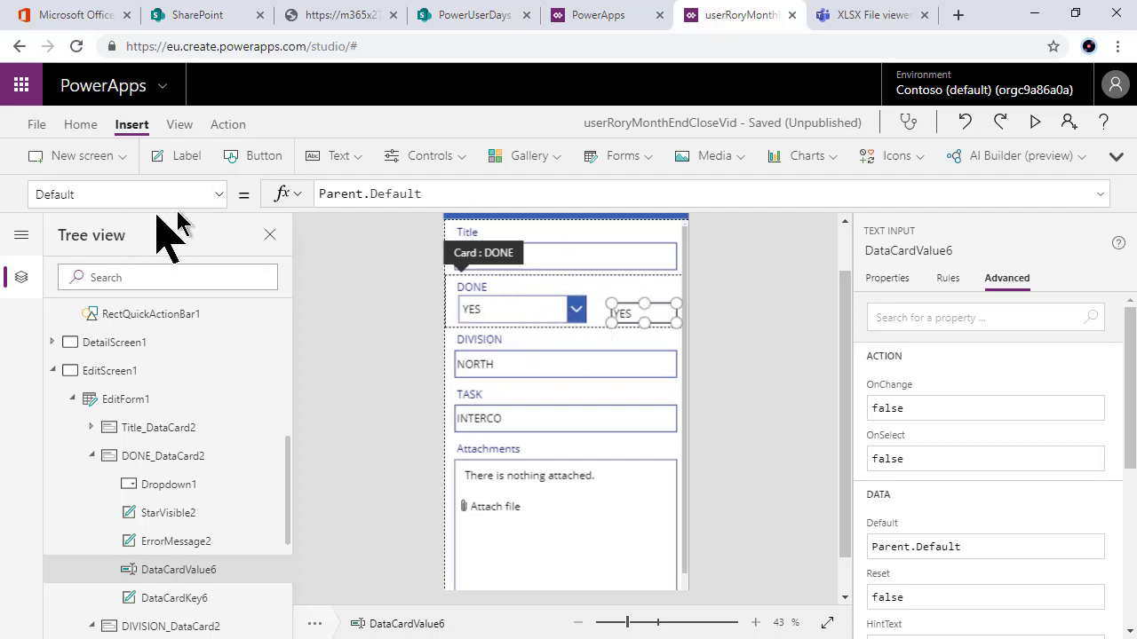
Step: Switch the DataCardValue6 text box's property selector to Default
click(129, 194)
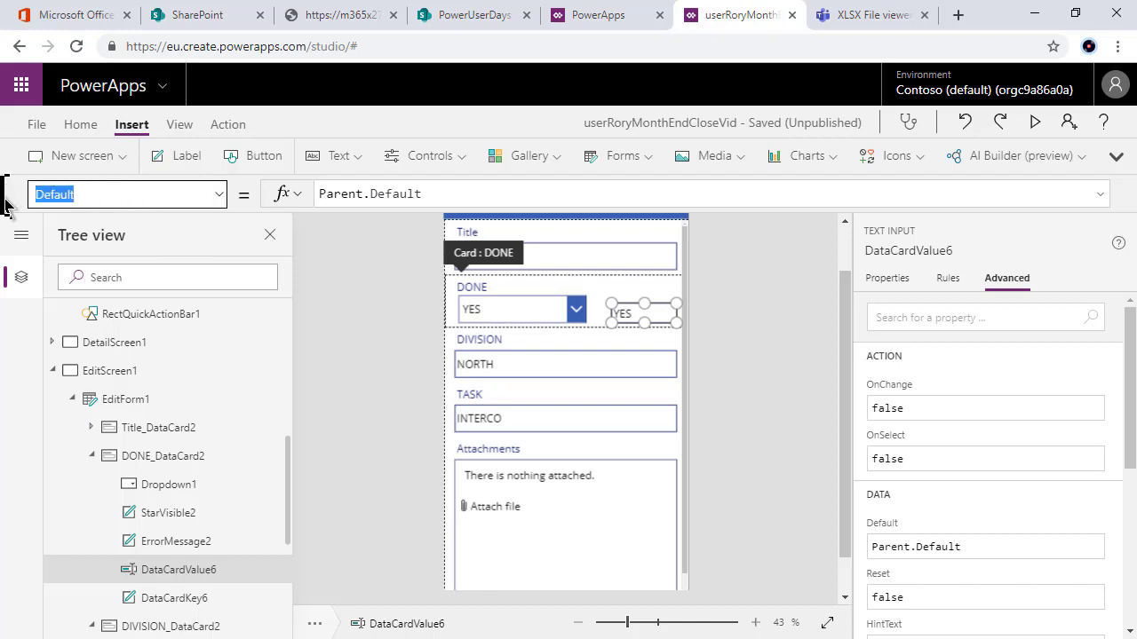
text(Te)
click(220, 198)
click(231, 299)
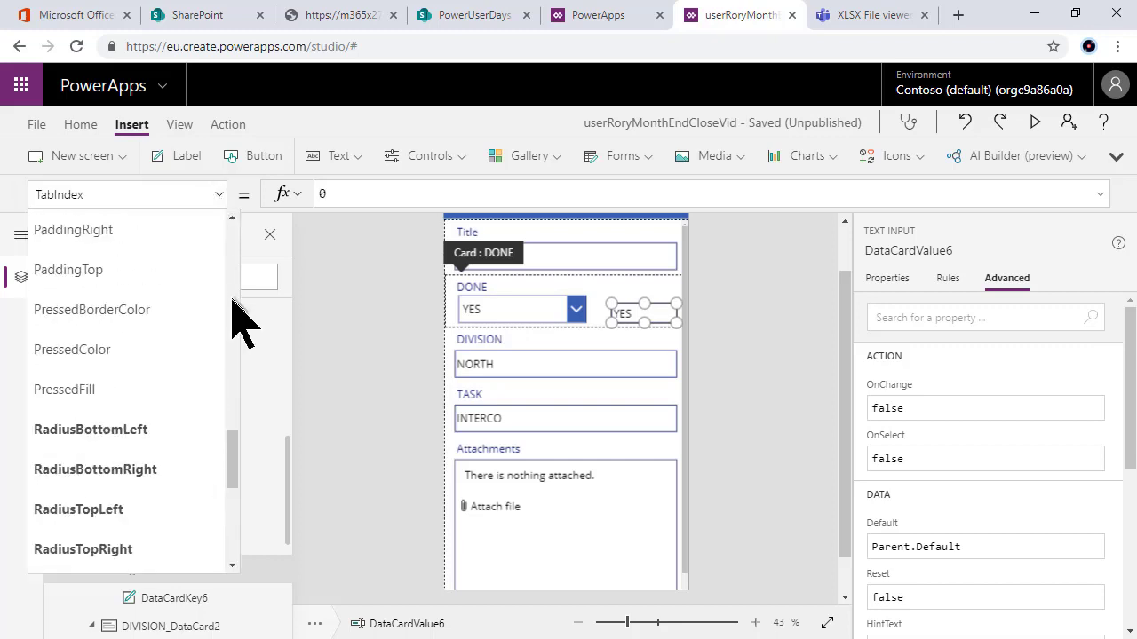
drag(234, 453, 226, 408)
click(203, 193)
text(Default)
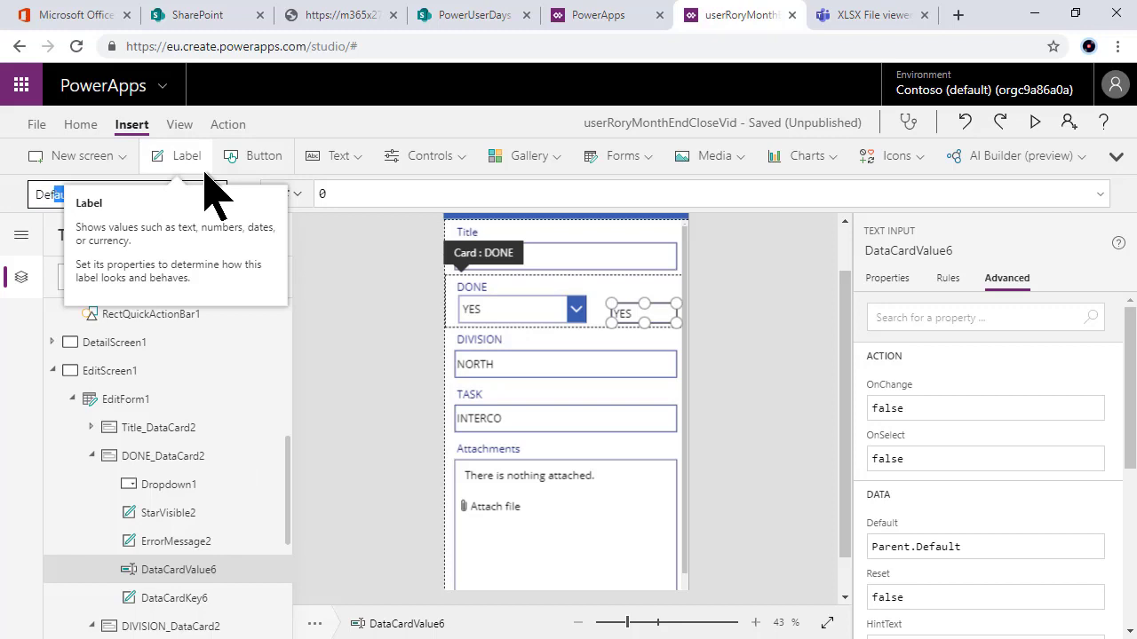
key(Return)
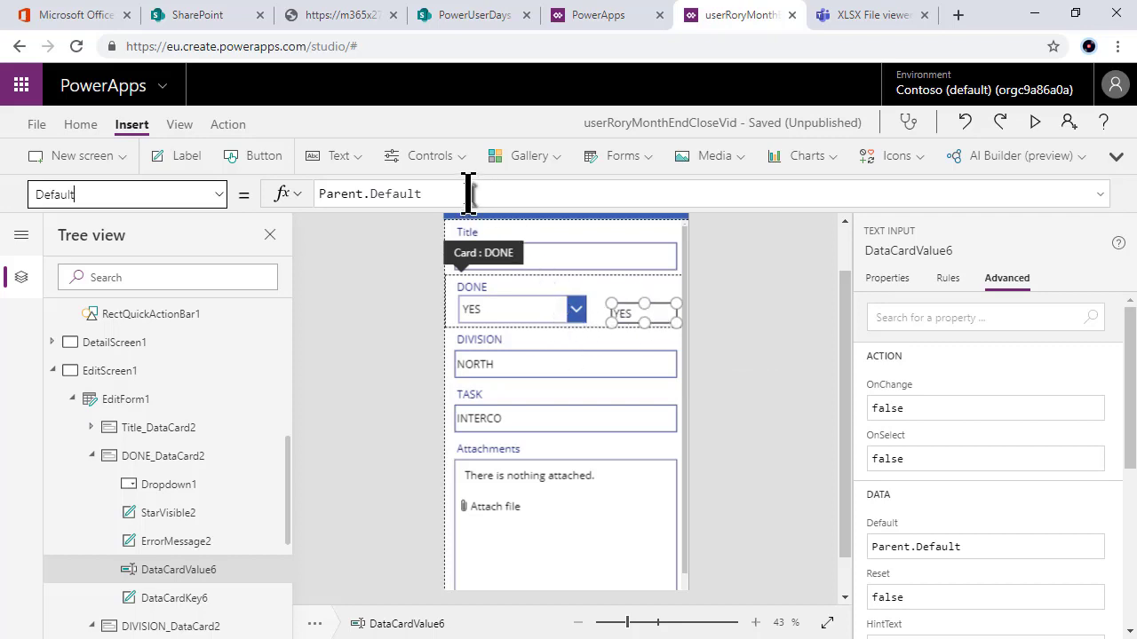
Step: Replace the Default formula Parent.Default with Dropdown1.SelectedText.Value
drag(467, 193, 305, 196)
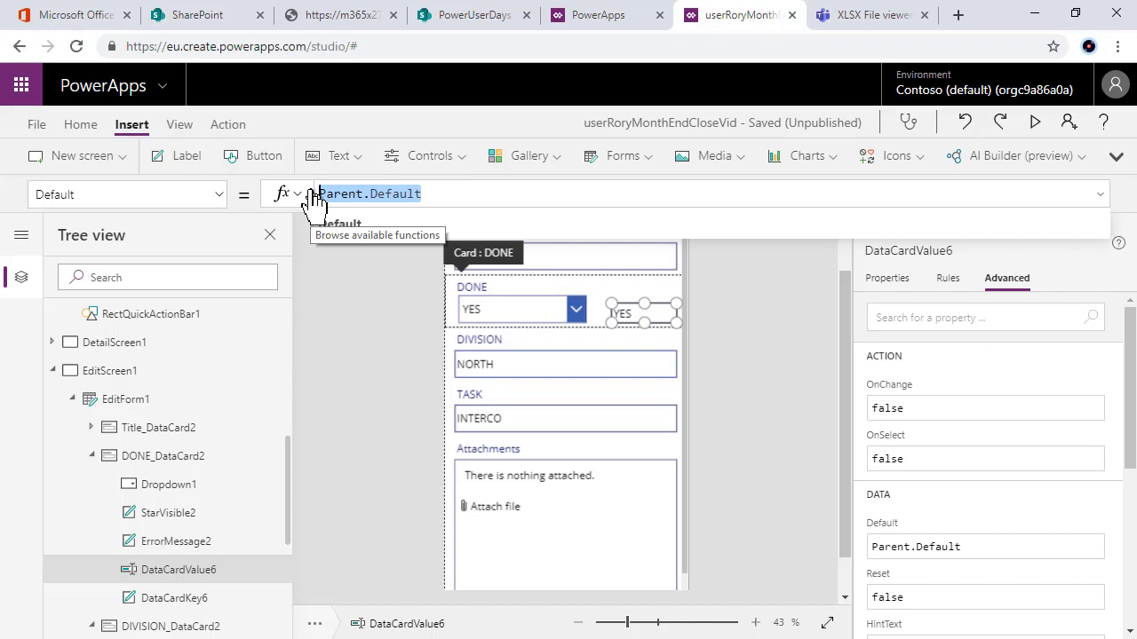
text(drop)
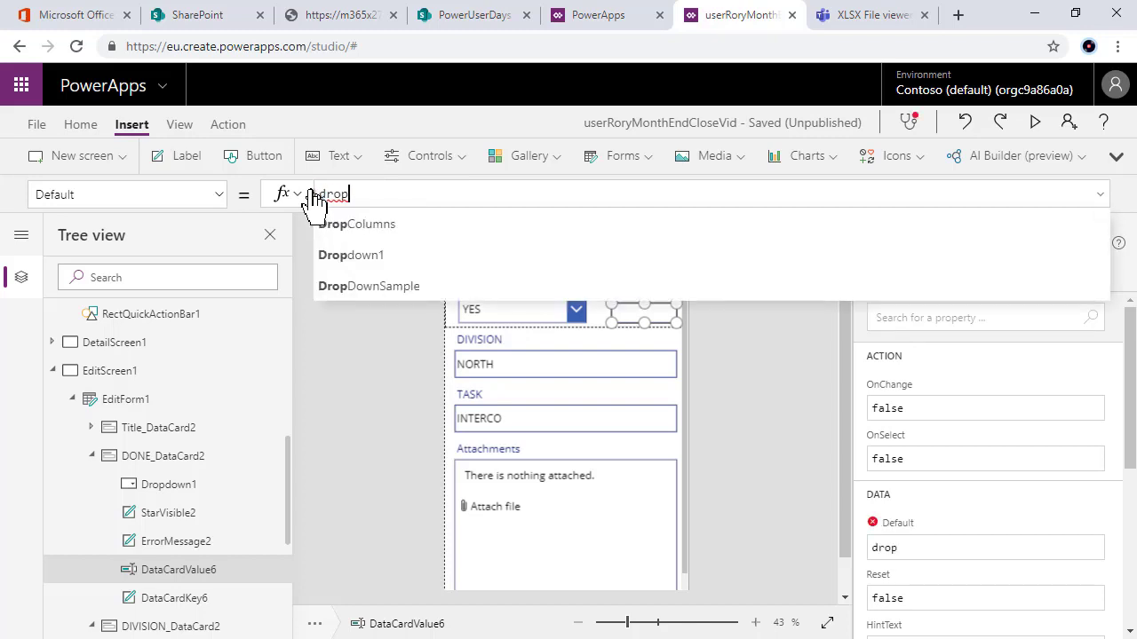
click(359, 255)
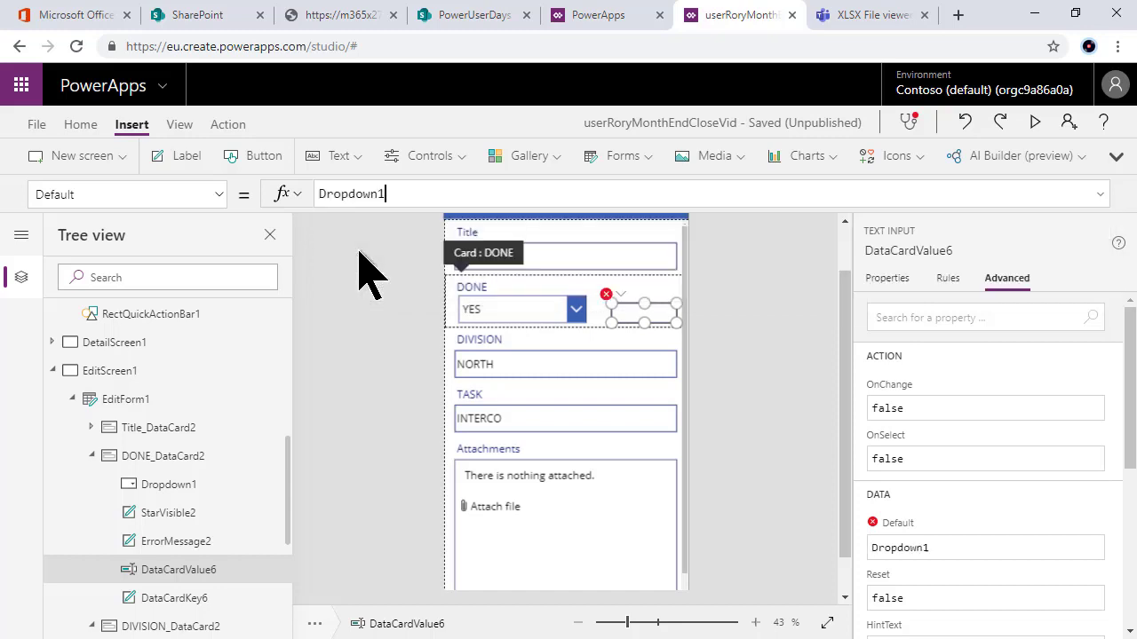
text(.)
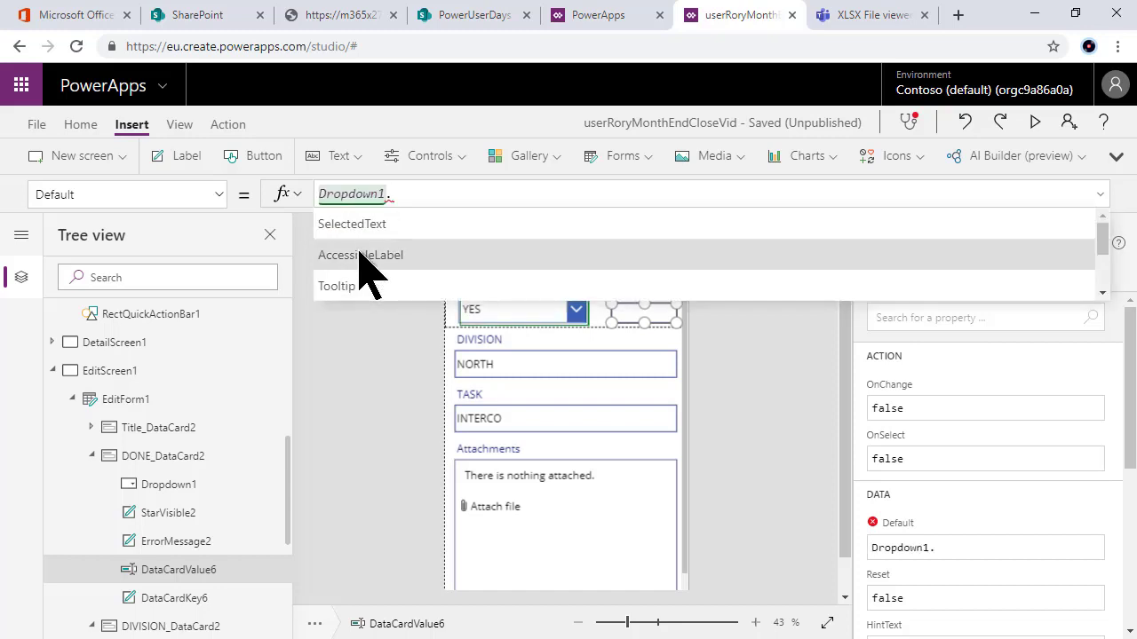
text(Sele)
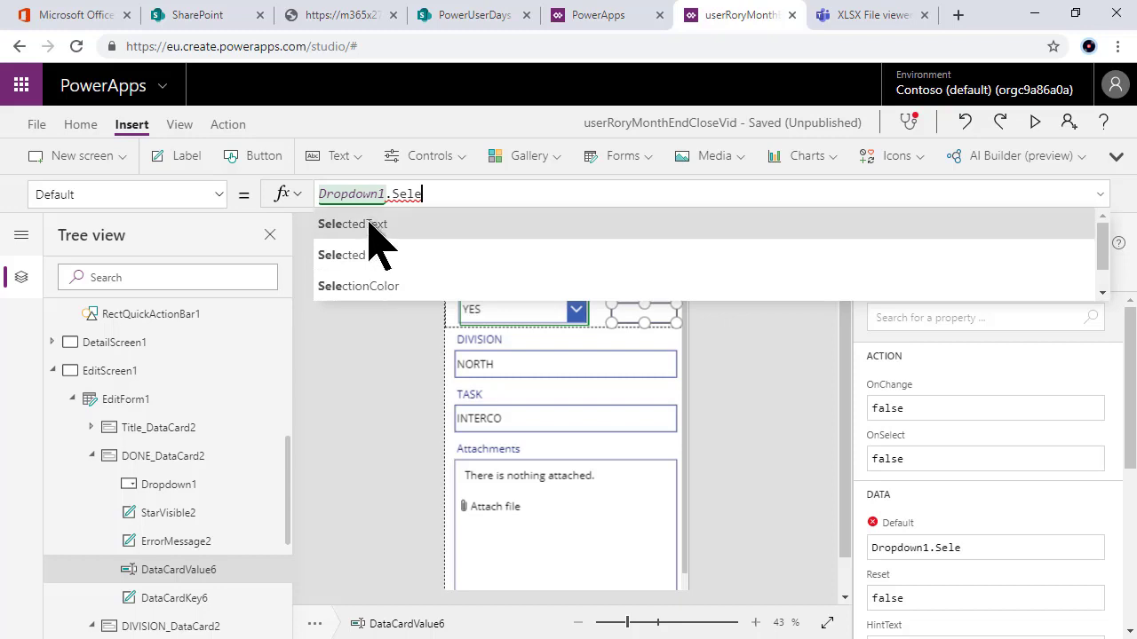
click(369, 223)
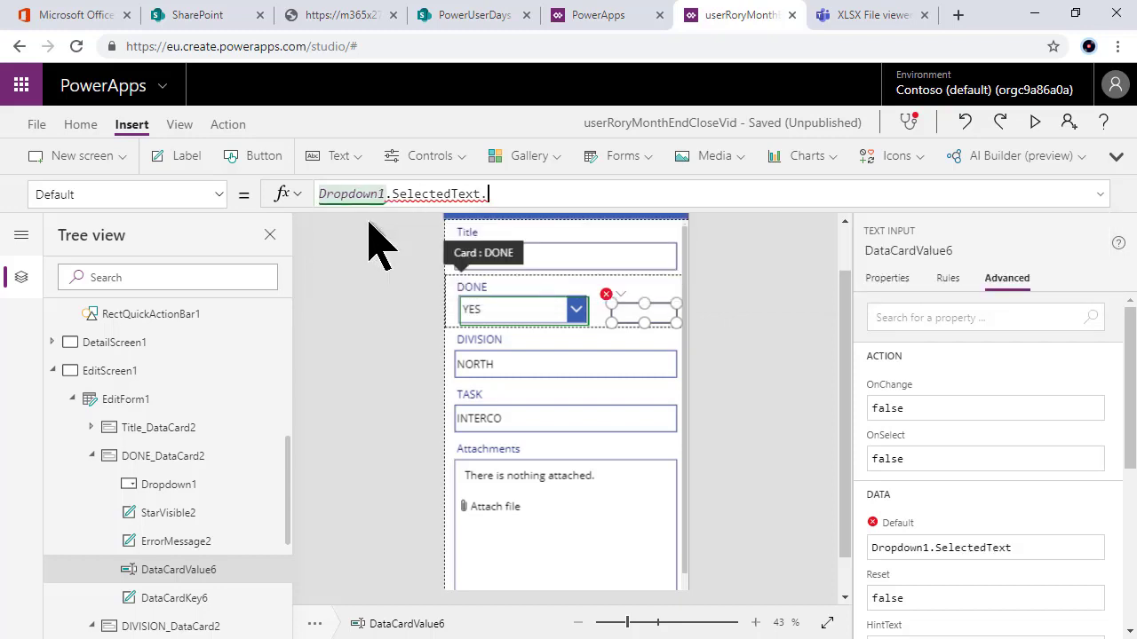
click(370, 224)
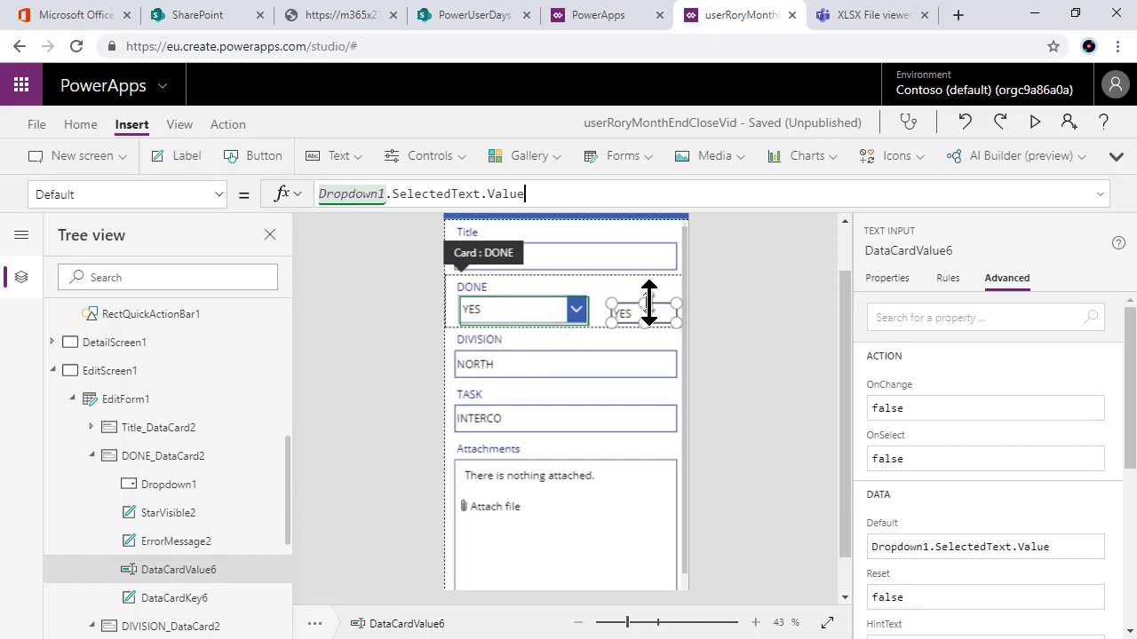
Step: Preview the app and test the DONE dropdown by switching it to NO and back to YES
click(1035, 122)
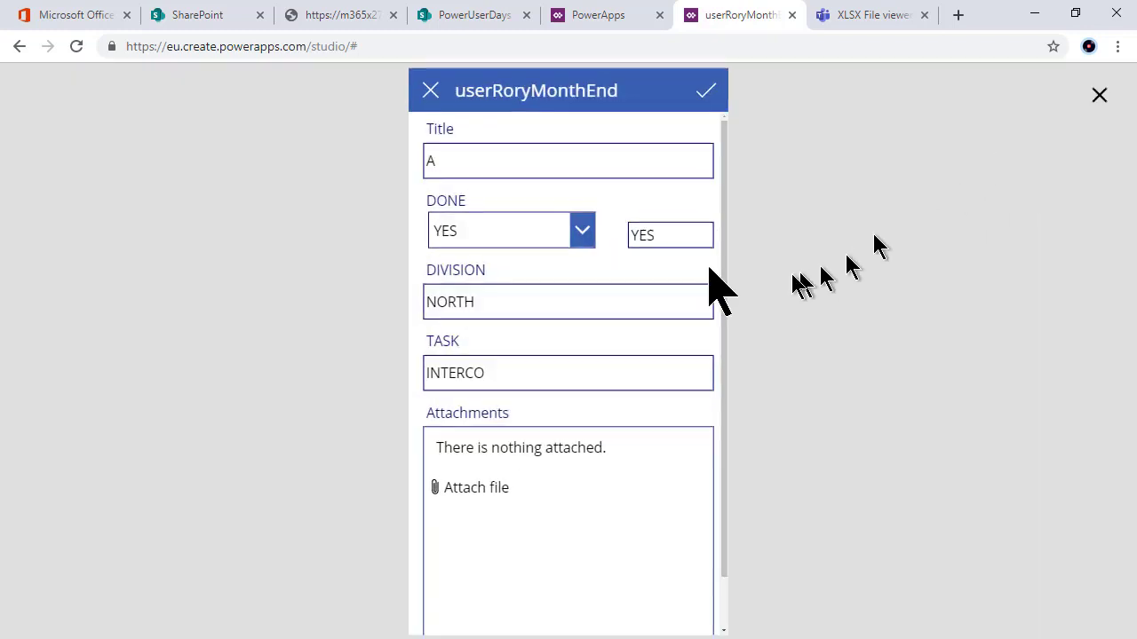
click(582, 233)
click(537, 290)
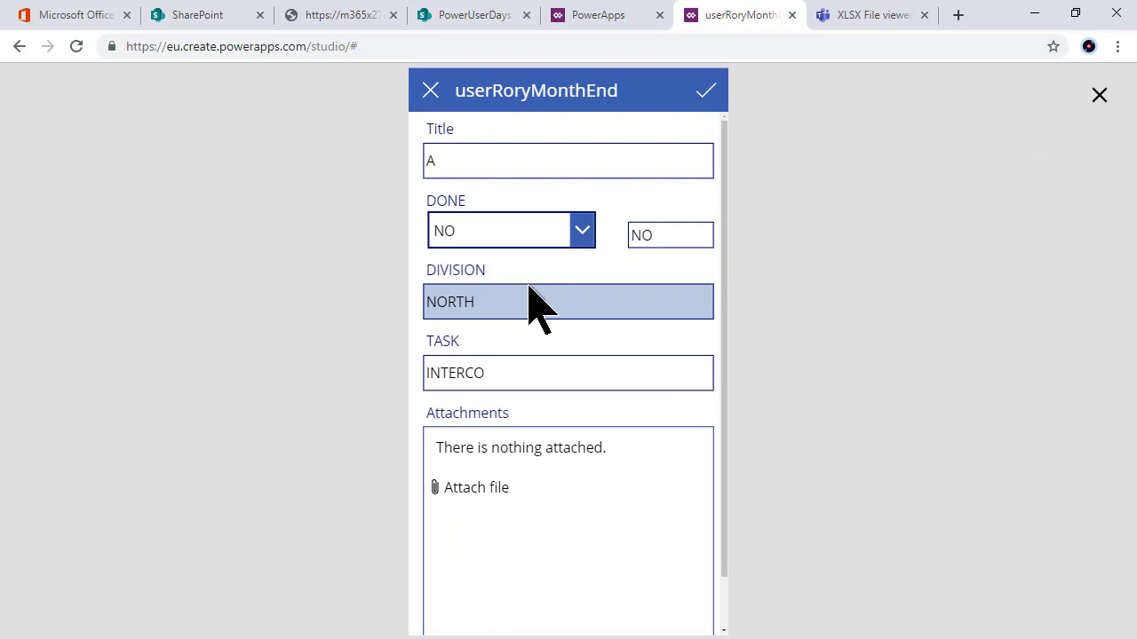
click(577, 234)
click(536, 259)
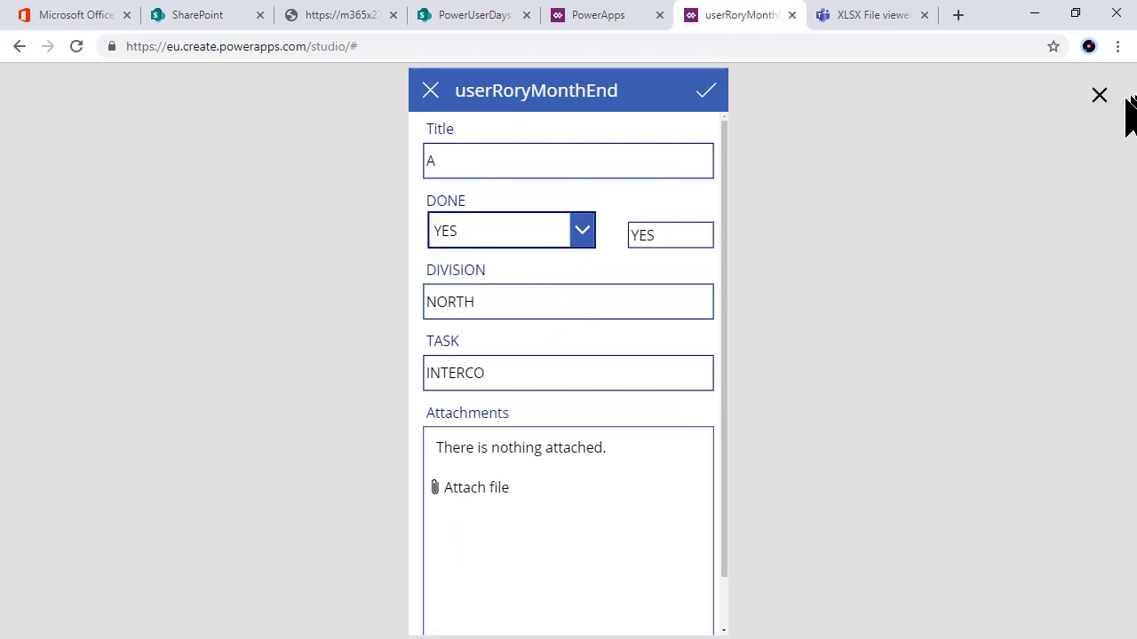
click(1100, 95)
Step: Set the DataCardValue6 echo box's Visible property to false
click(634, 312)
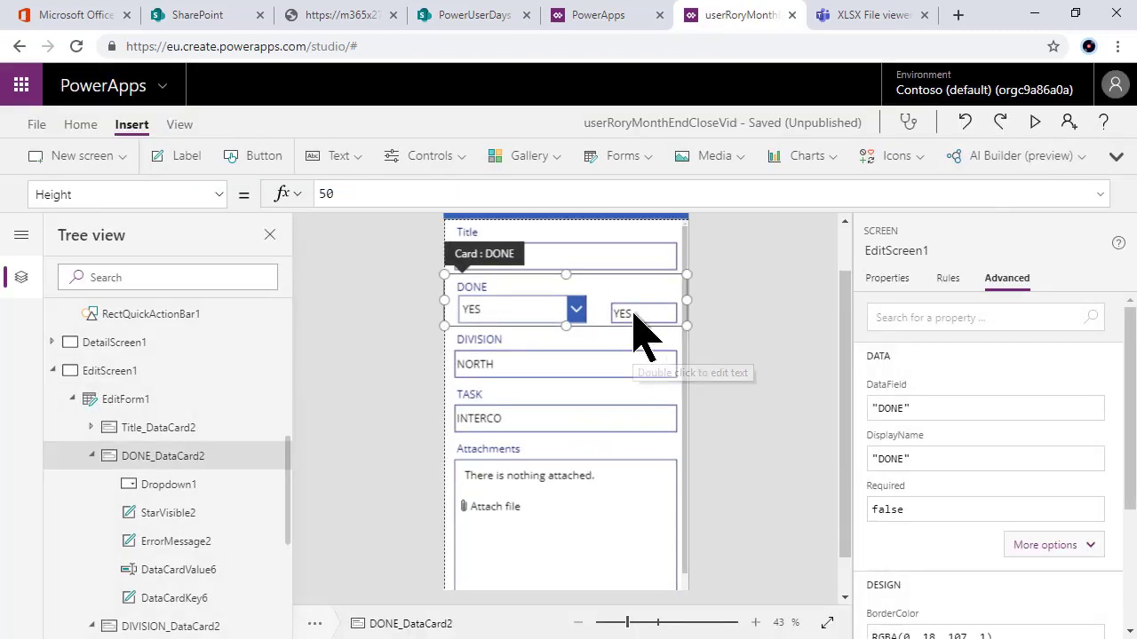
click(634, 313)
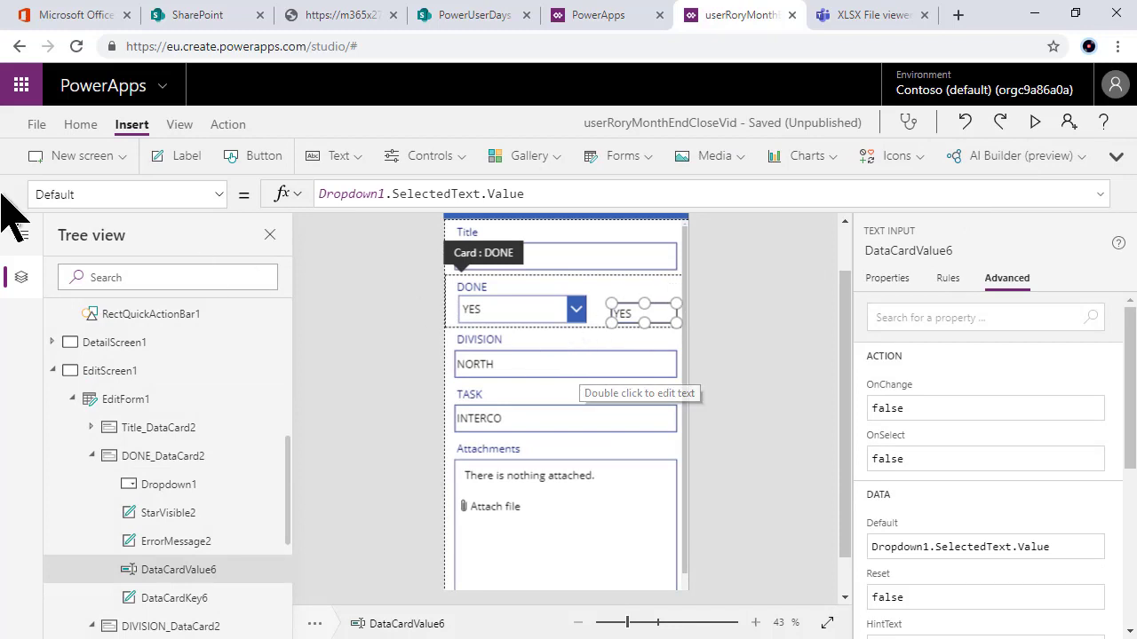
click(94, 194)
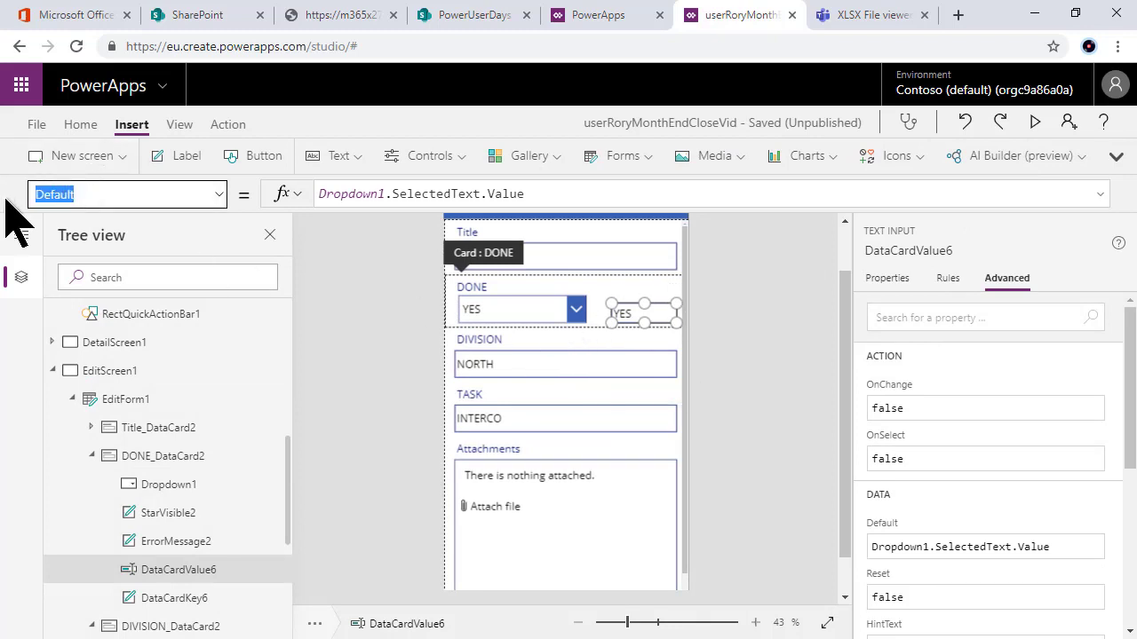
text(Visible)
key(Return)
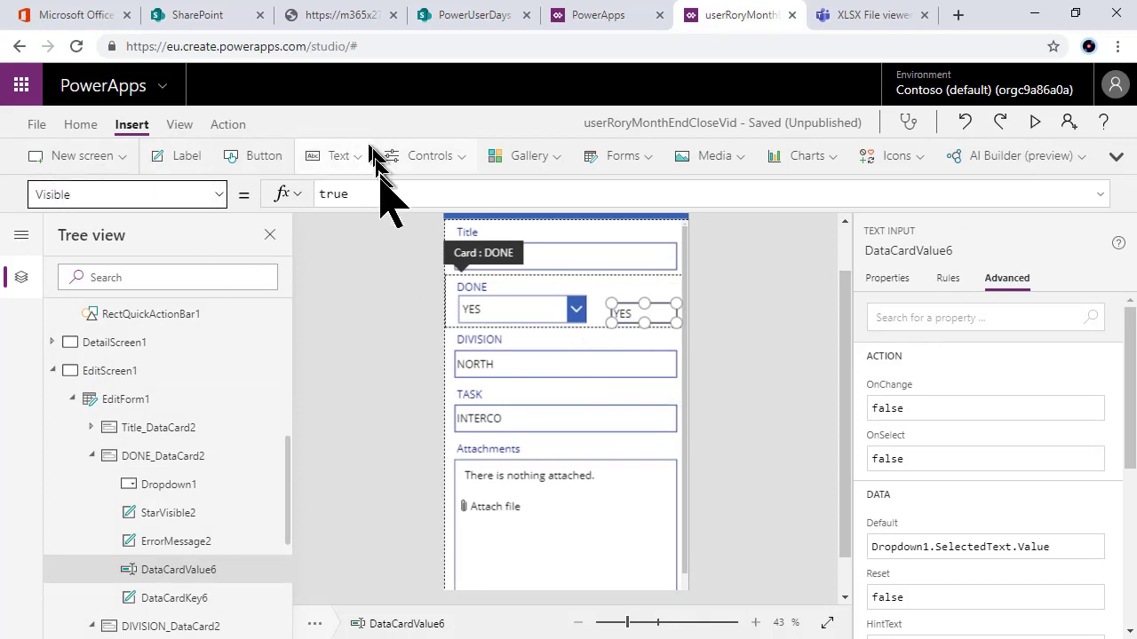
double_click(330, 193)
text(false)
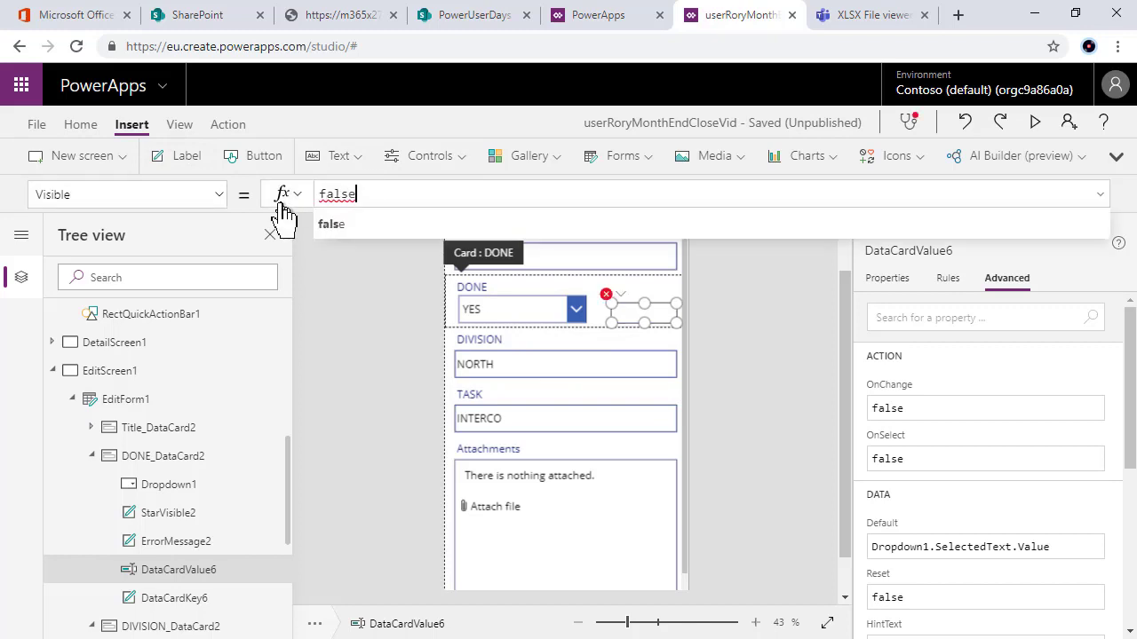
click(614, 291)
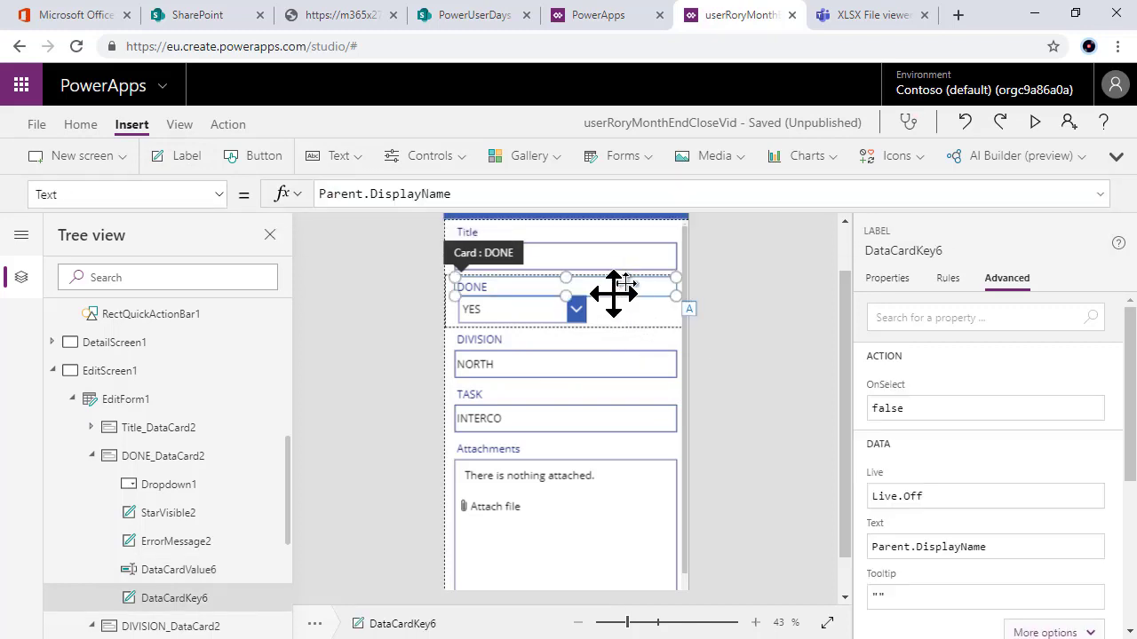
Step: Preview the app again and cancel out of the edit form to the item details
click(553, 312)
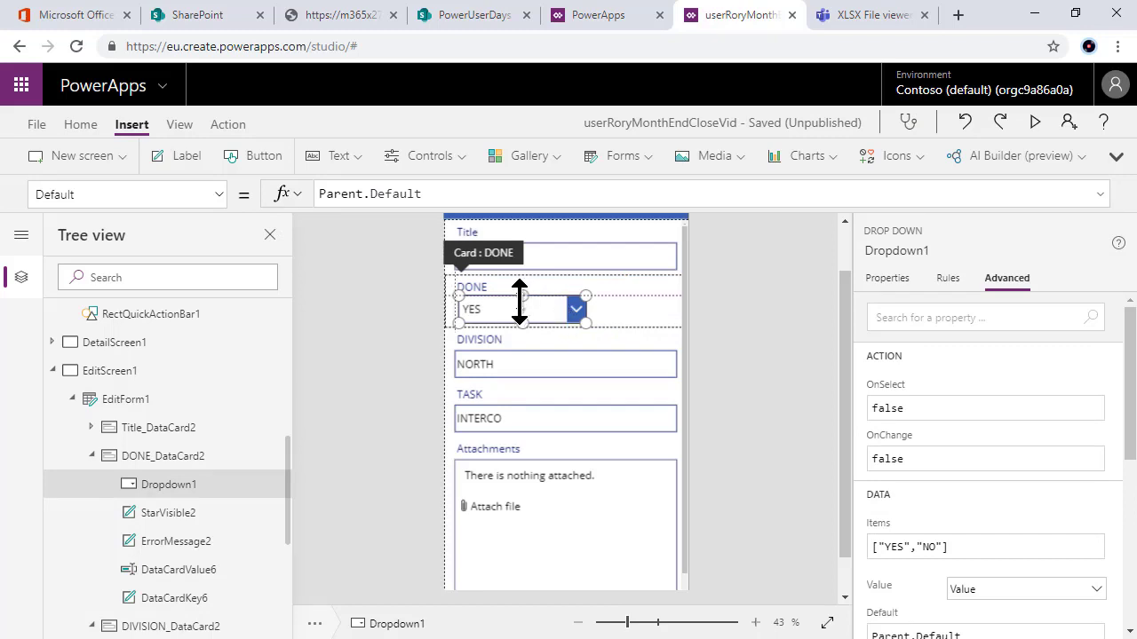
click(1036, 123)
click(430, 92)
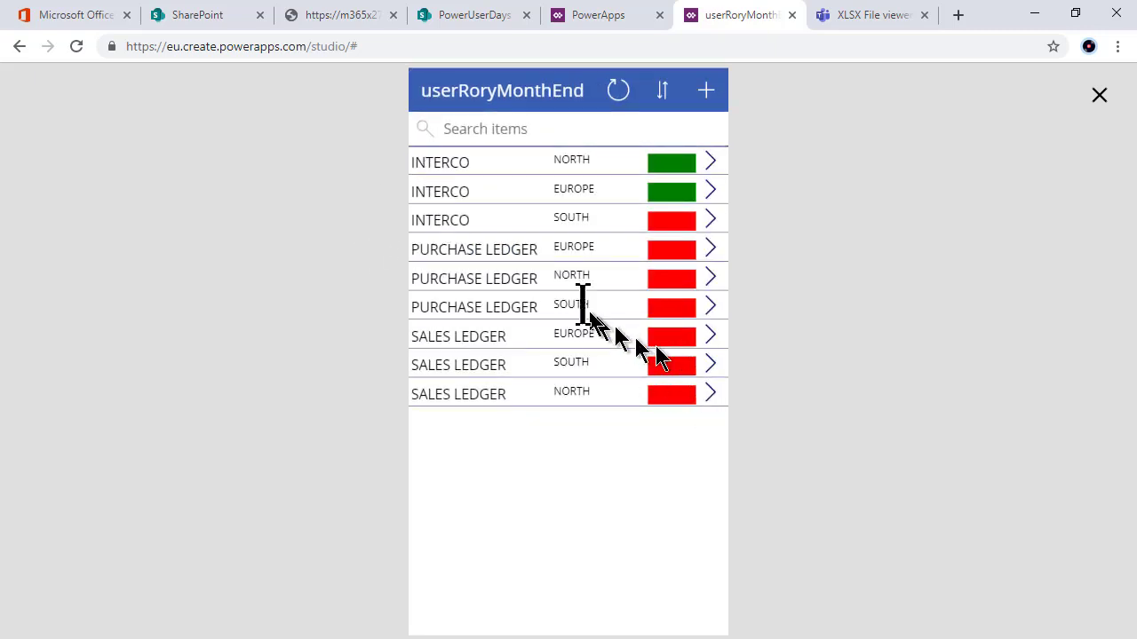
Step: Set PURCHASE LEDGER EUROPE's DONE to YES, save it, and refresh the task list
click(712, 252)
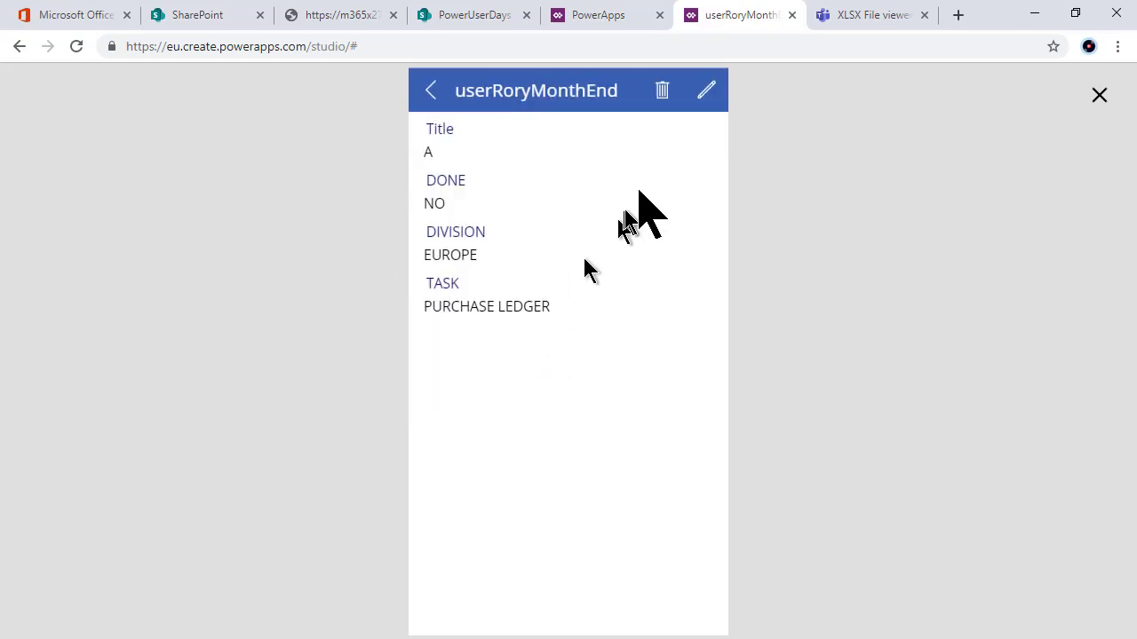
click(706, 91)
click(587, 233)
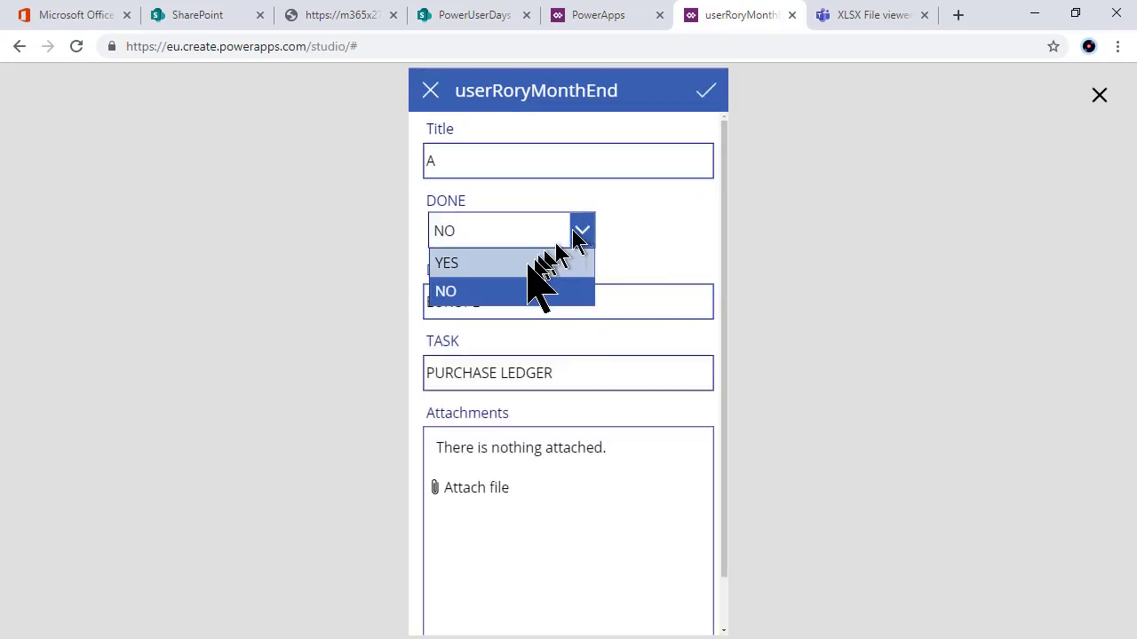
click(532, 264)
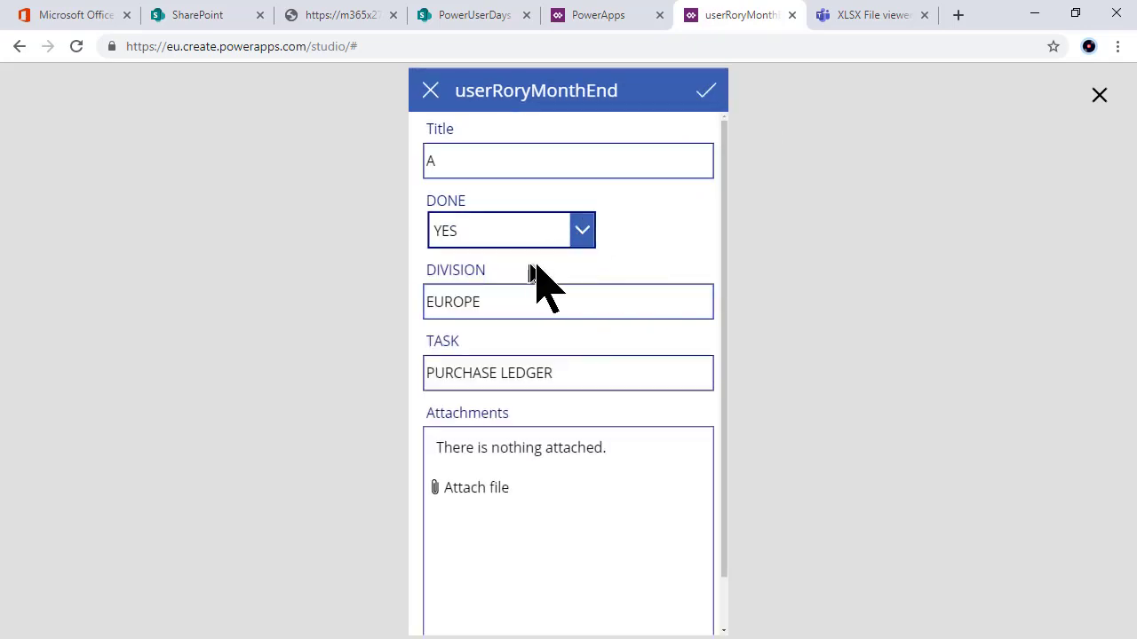
click(707, 94)
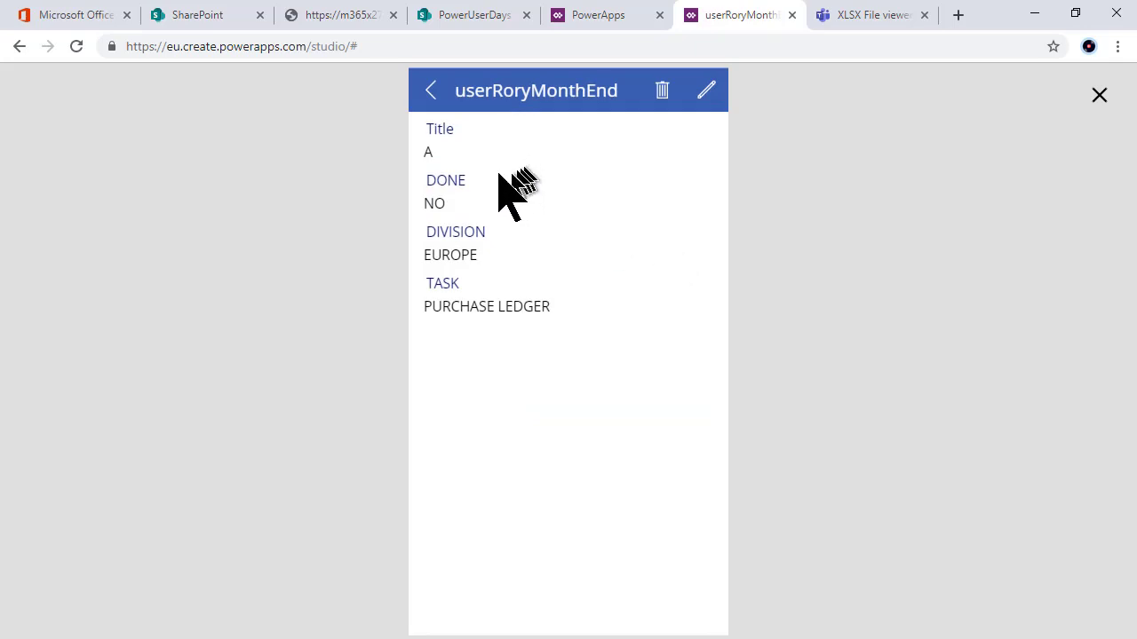
click(435, 94)
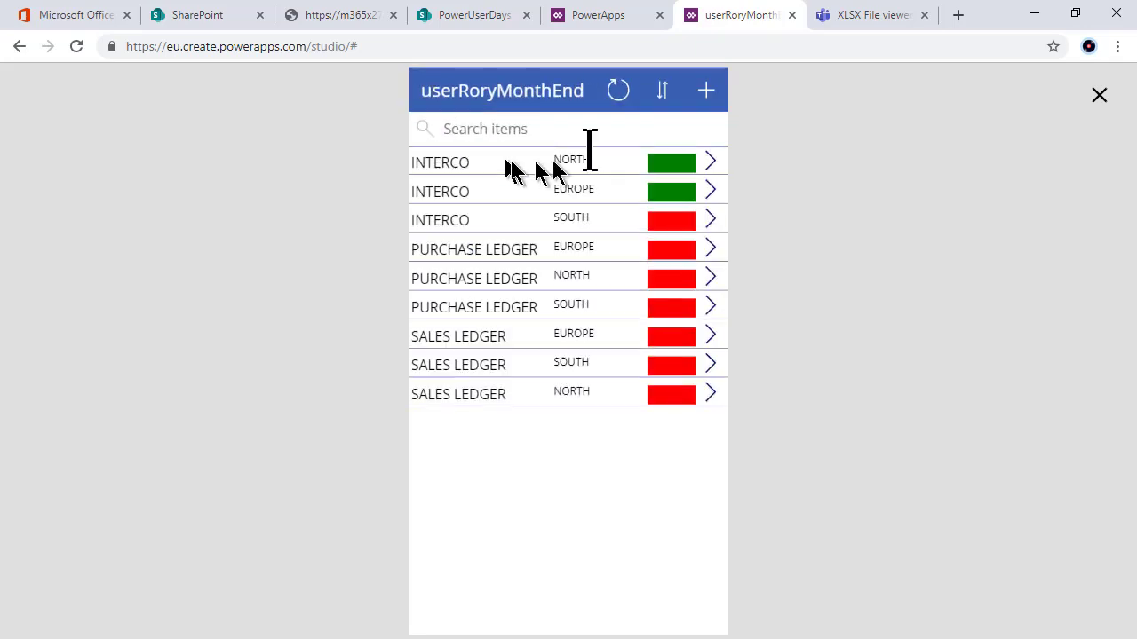
click(618, 91)
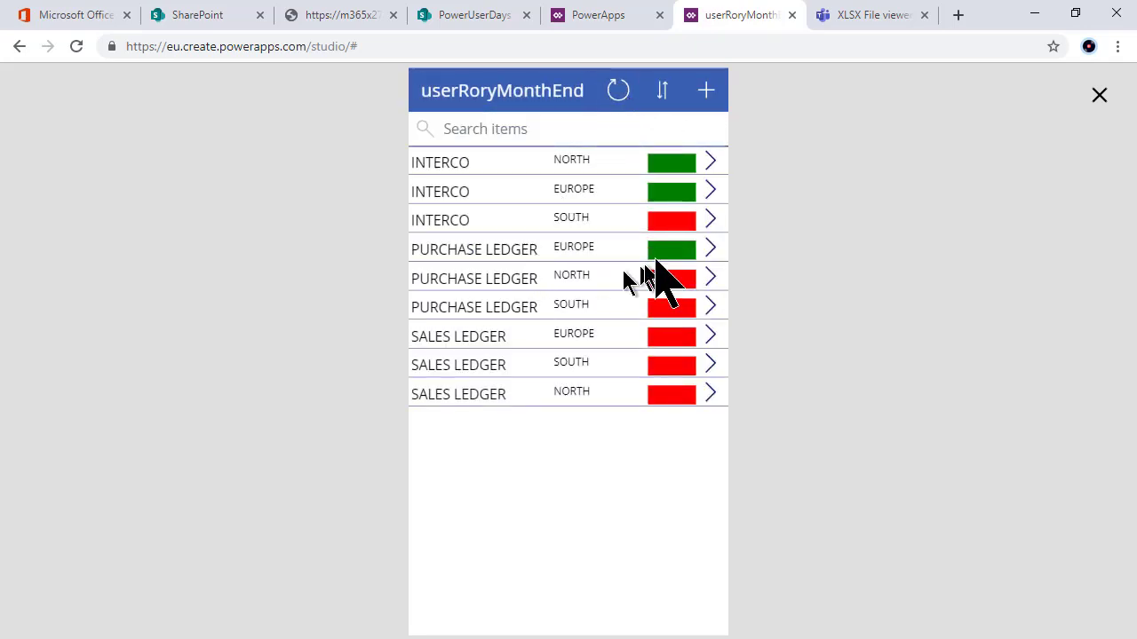
Step: Reopen PURCHASE LEDGER EUROPE's edit form to confirm DONE is YES, then cancel back to the list
click(711, 248)
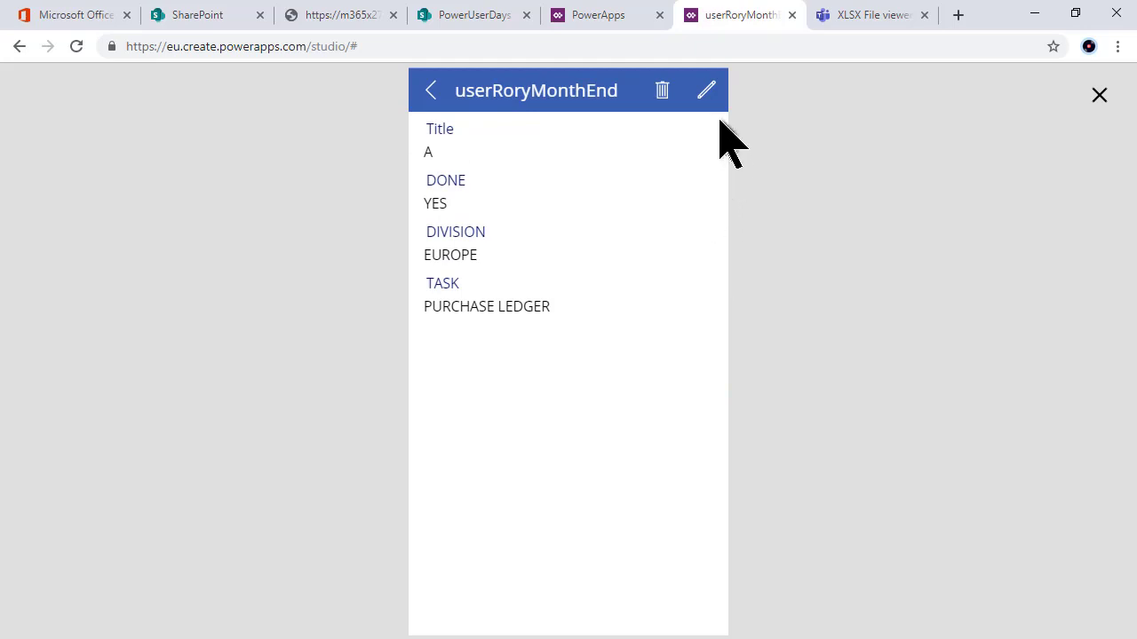
click(706, 91)
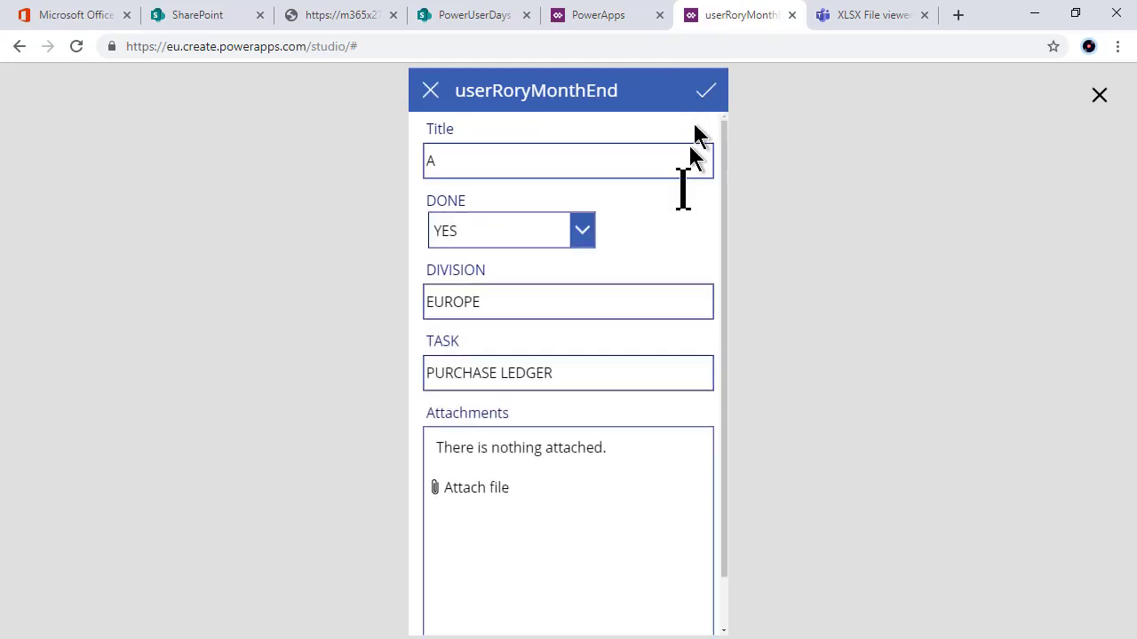
click(582, 232)
click(581, 233)
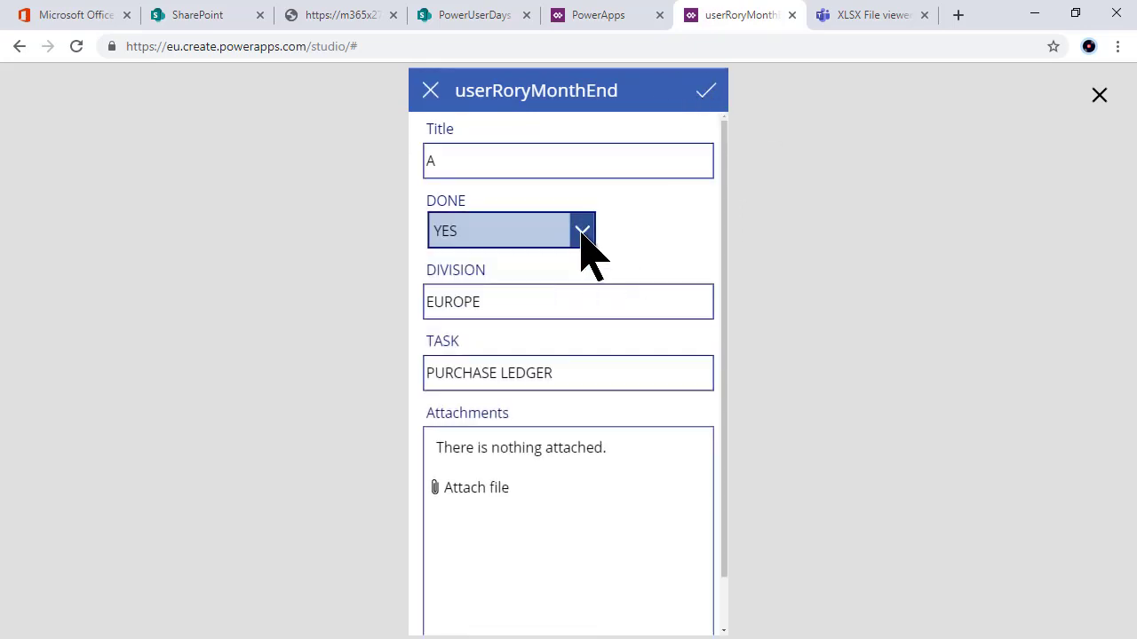
click(430, 92)
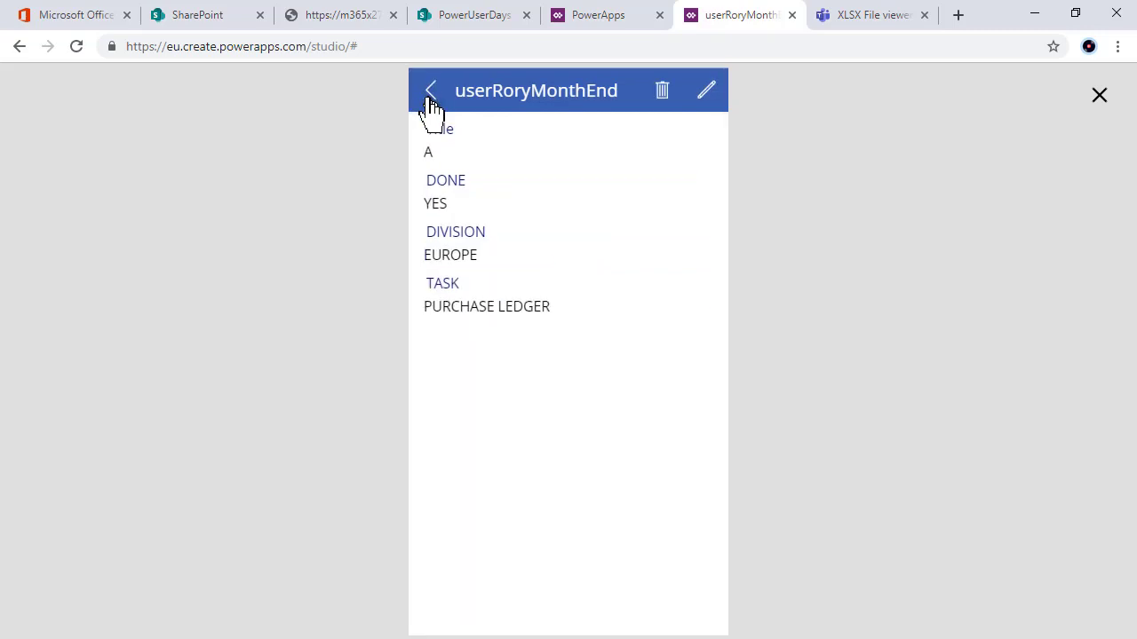
click(430, 103)
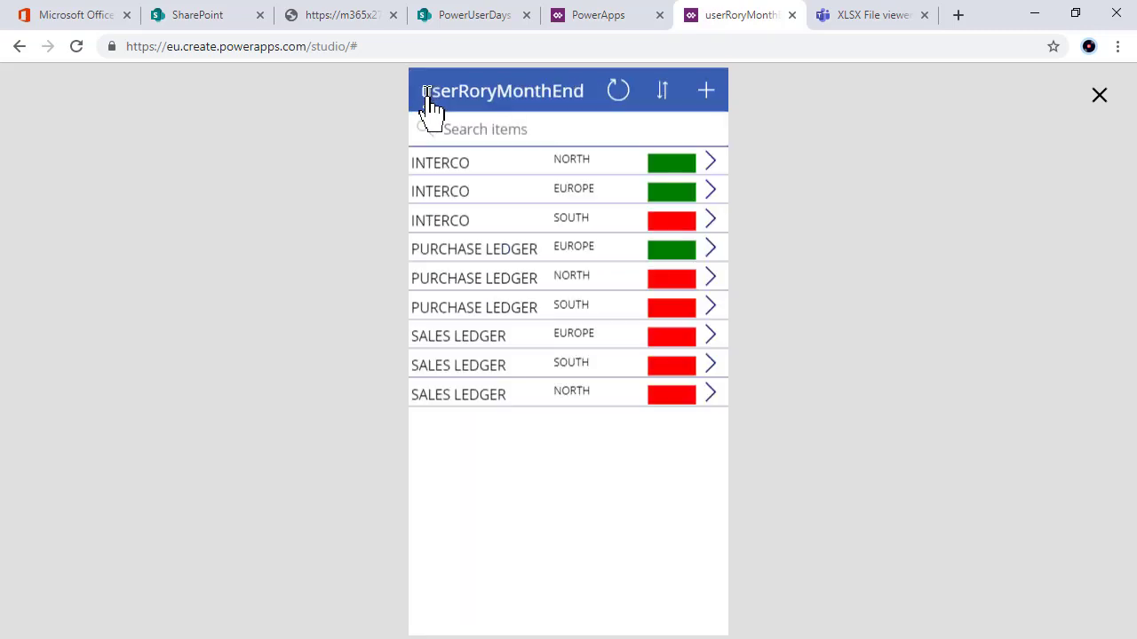
click(714, 283)
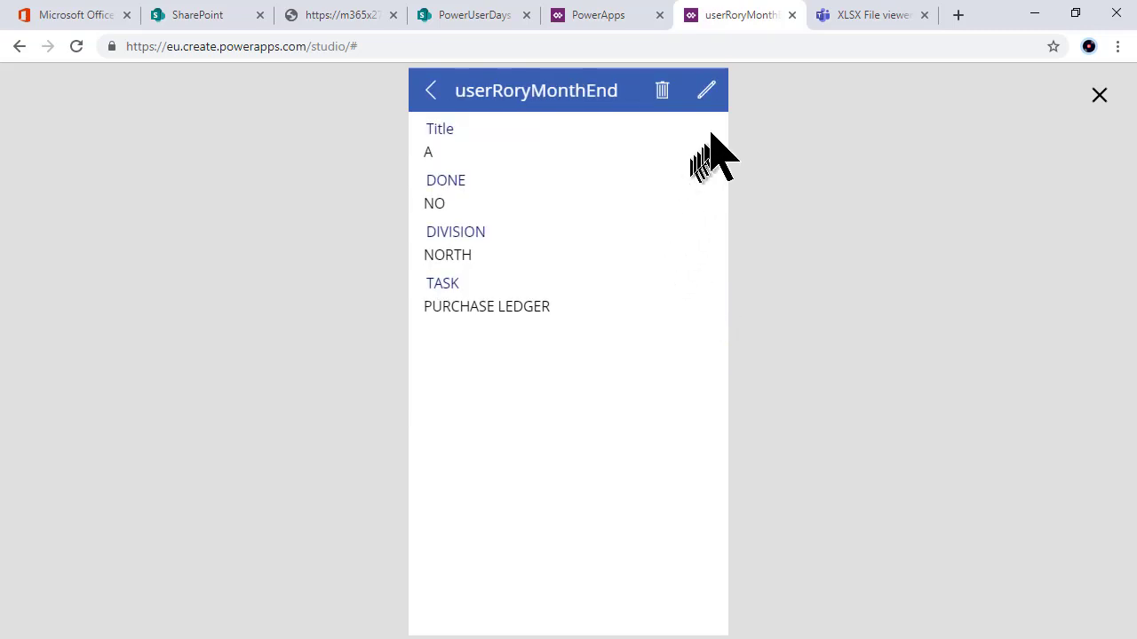
click(708, 93)
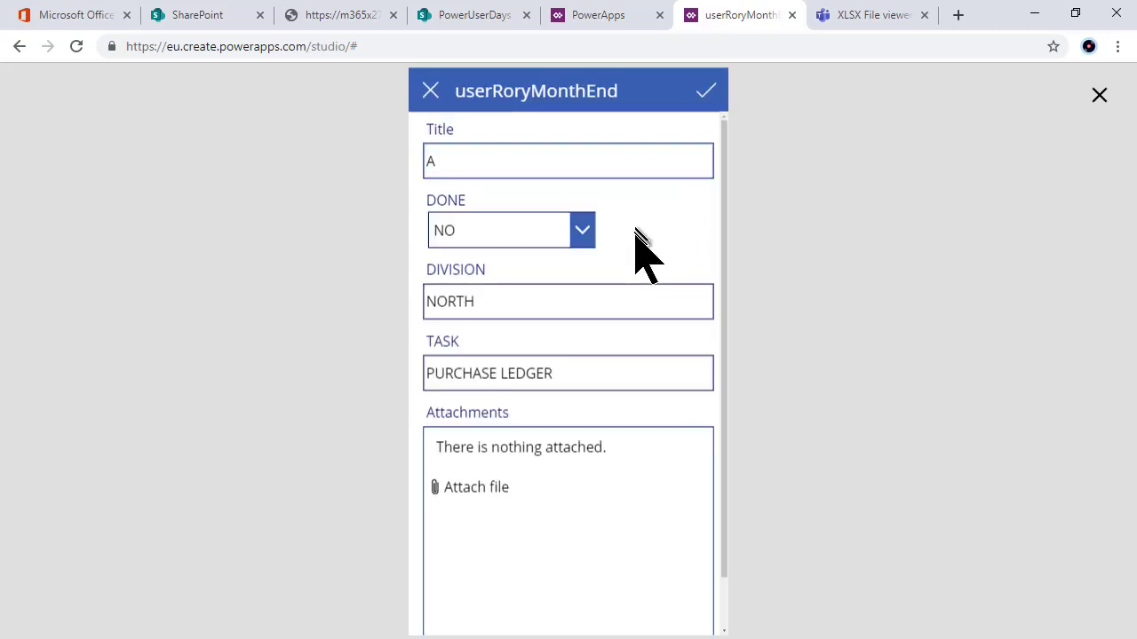
click(575, 238)
click(536, 263)
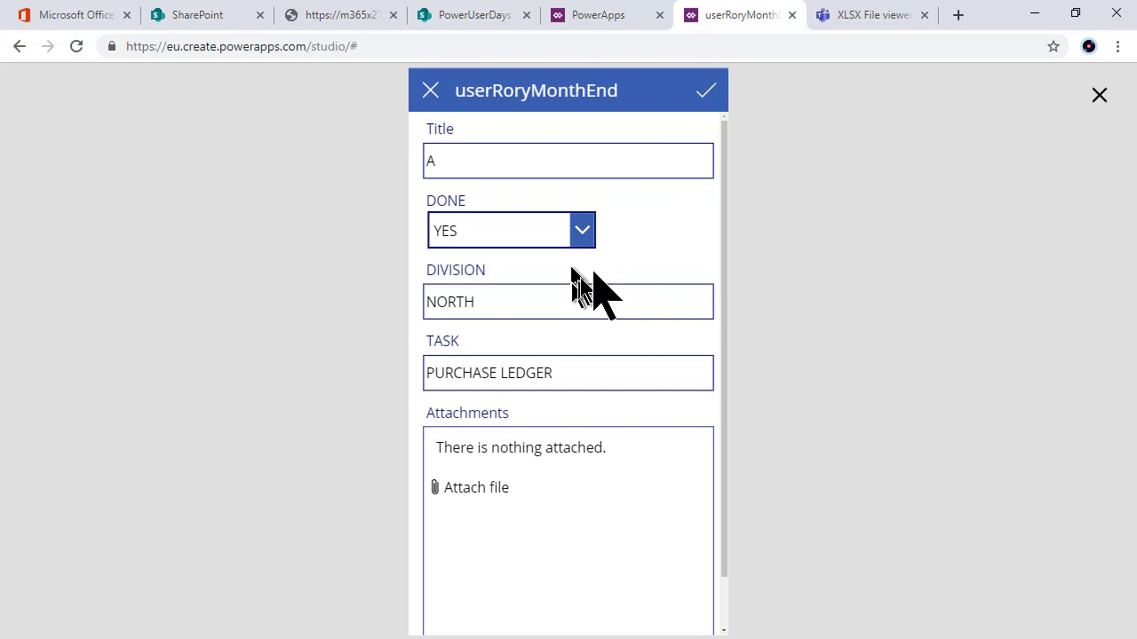
click(706, 93)
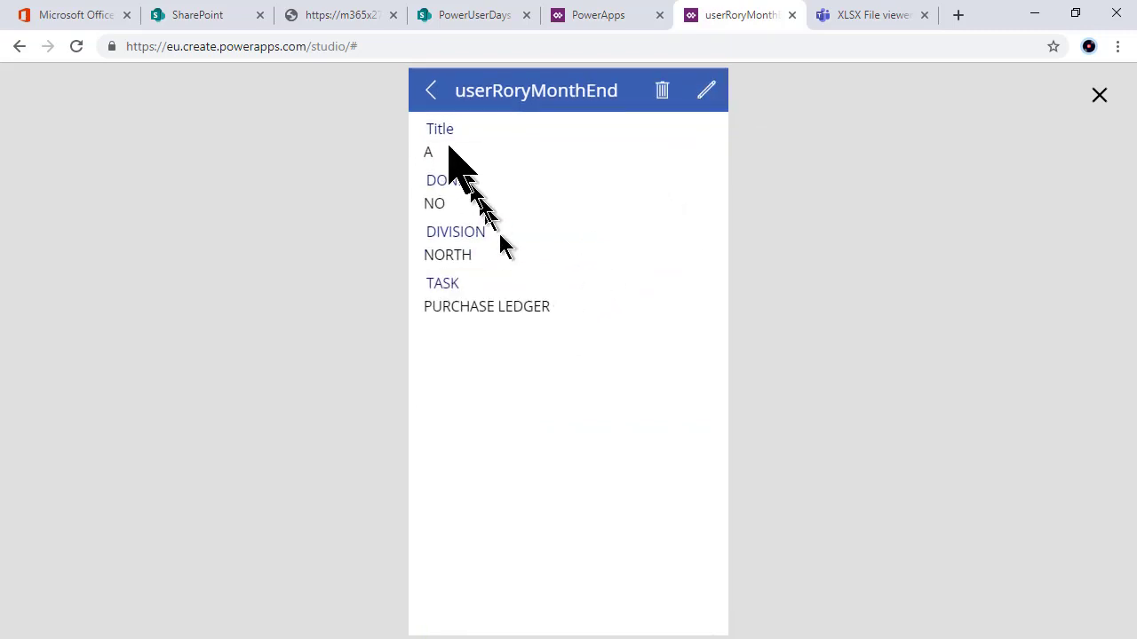
click(431, 96)
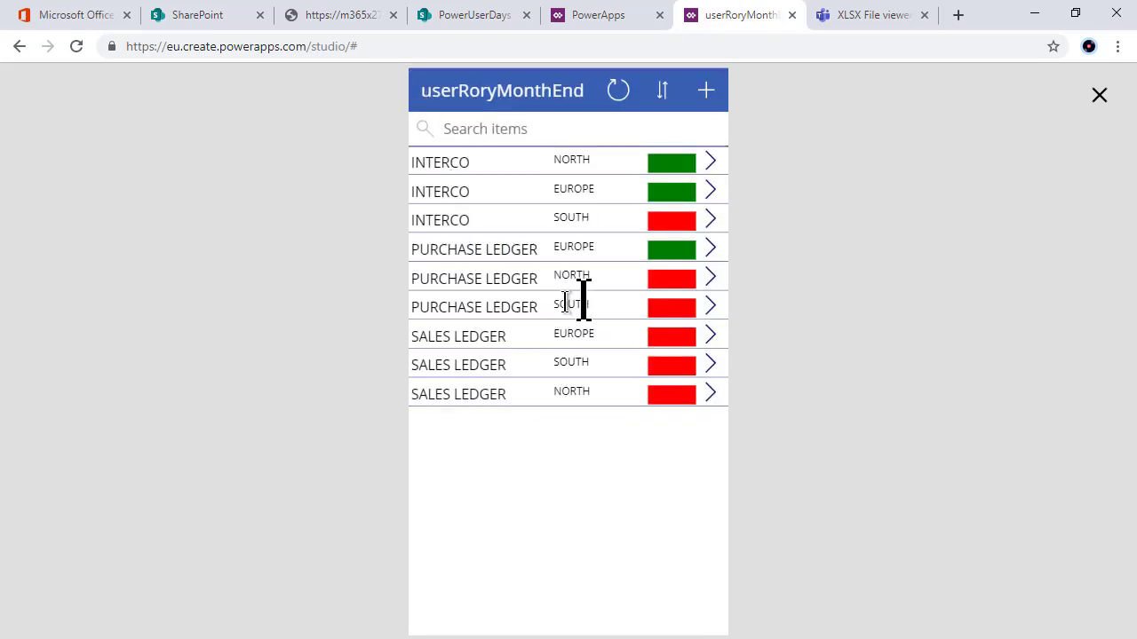
click(710, 284)
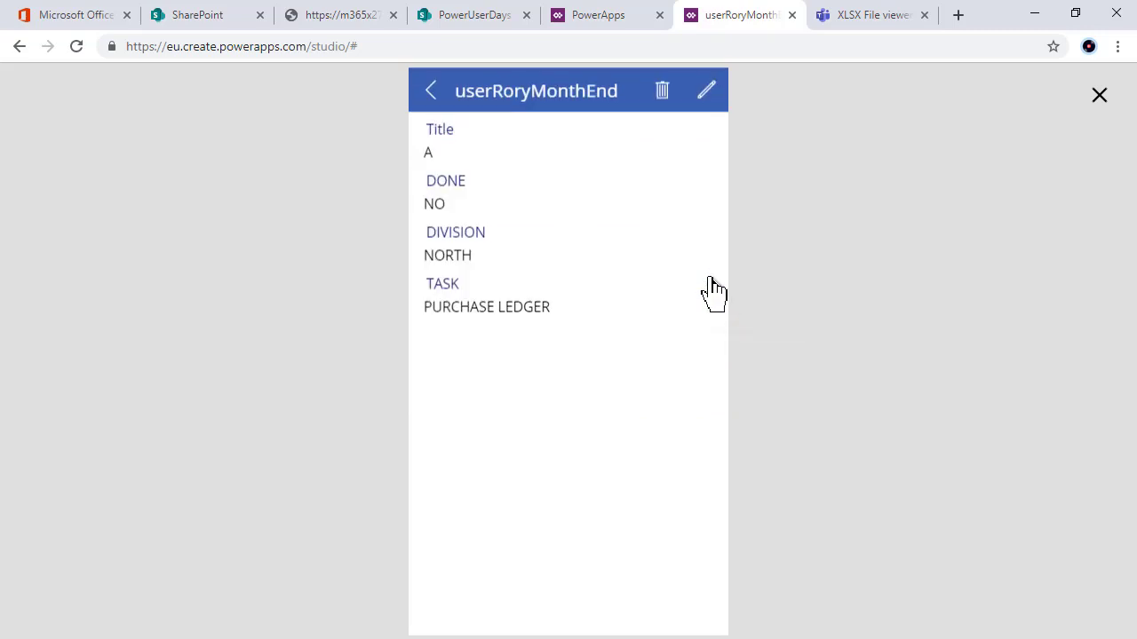
click(707, 92)
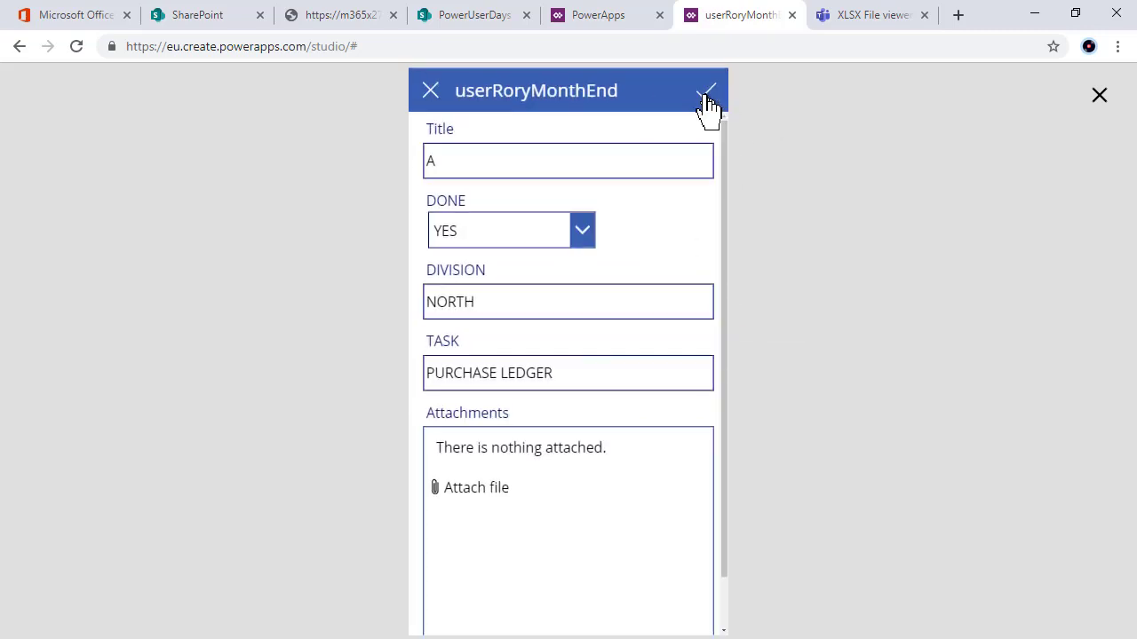
click(432, 98)
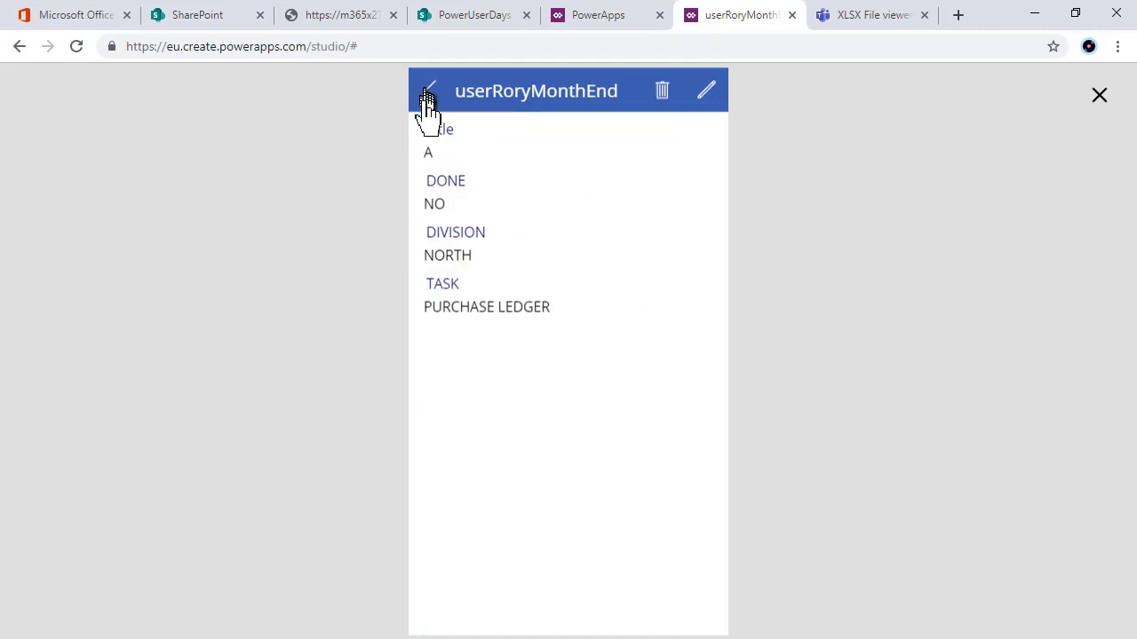
click(432, 92)
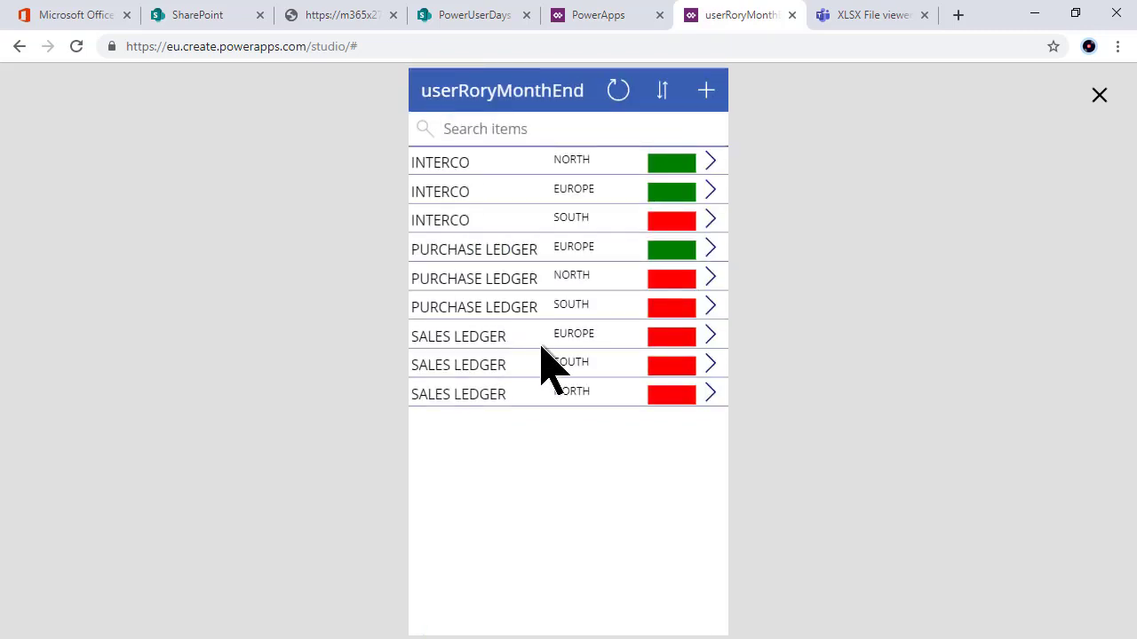
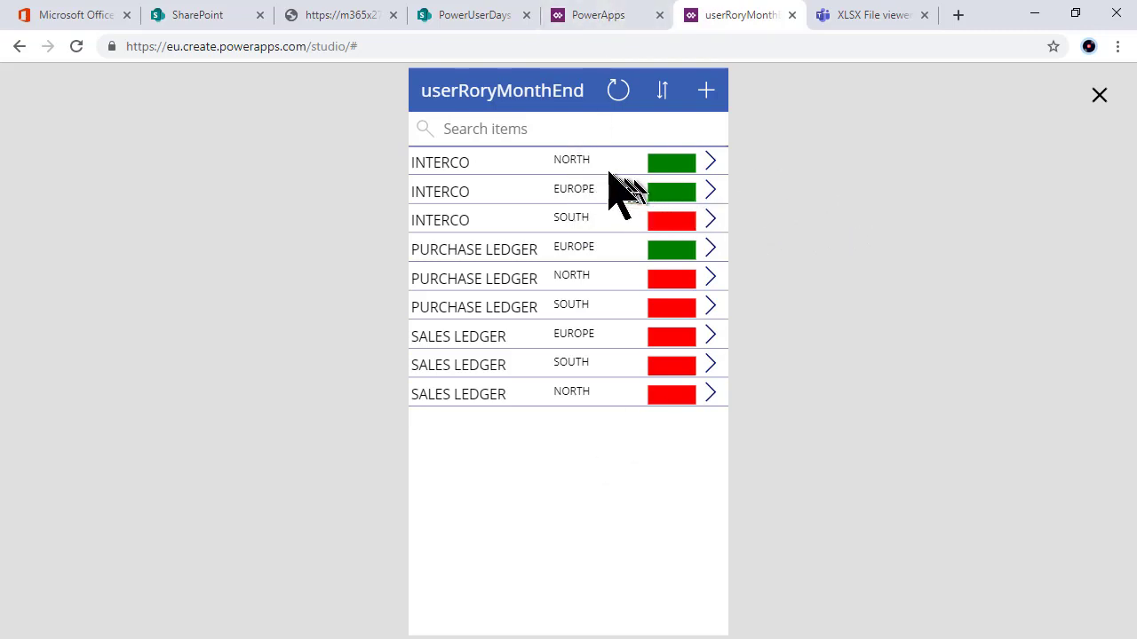
Step: Close the preview and move the division label left, beside each task title in the gallery
click(1099, 95)
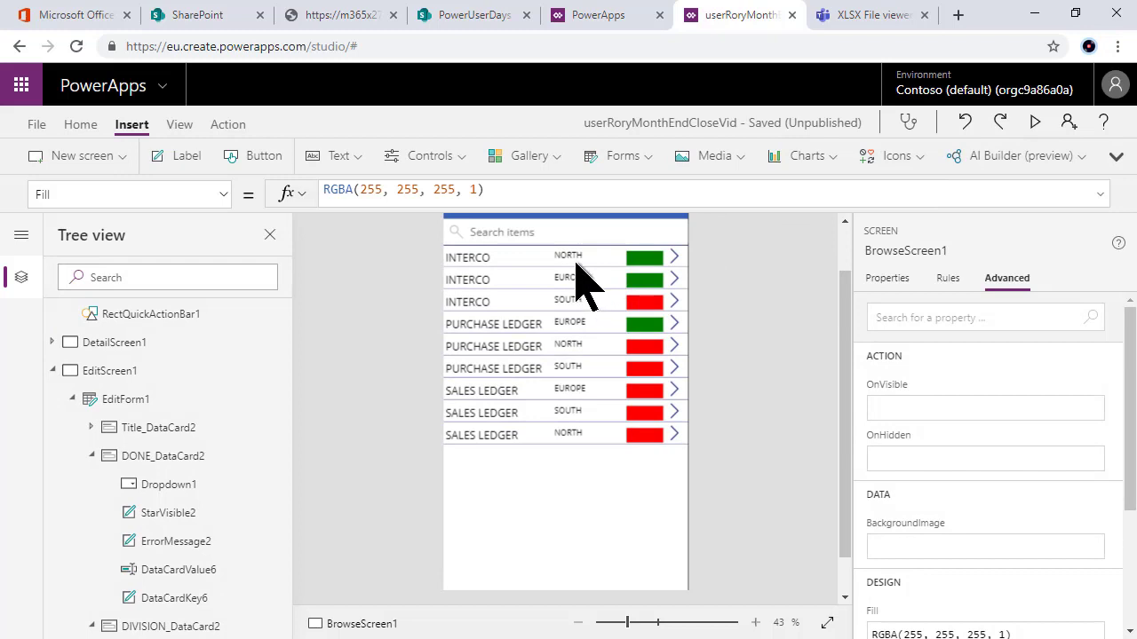
click(573, 258)
drag(556, 258, 586, 262)
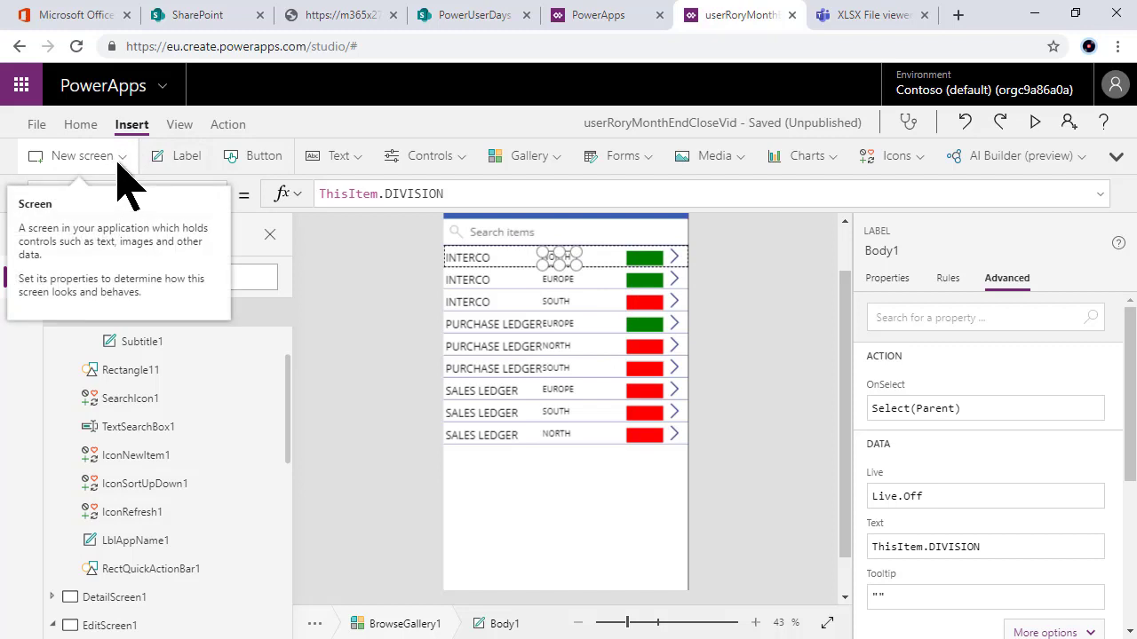
Step: Insert a new label into the gallery template and narrow it from both sides
click(329, 156)
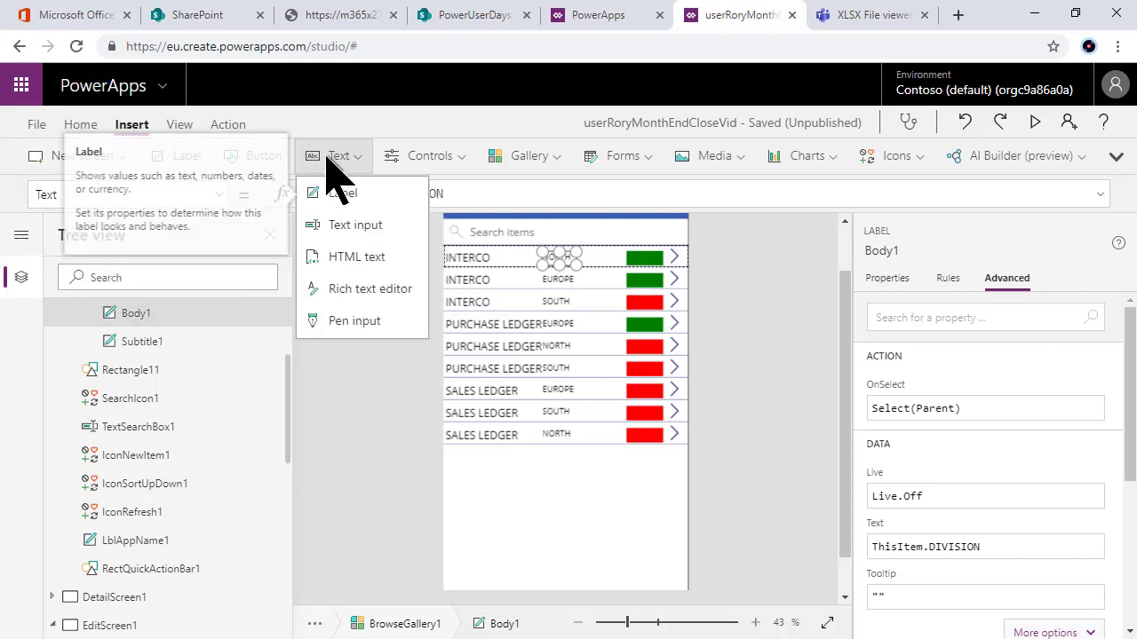
click(342, 196)
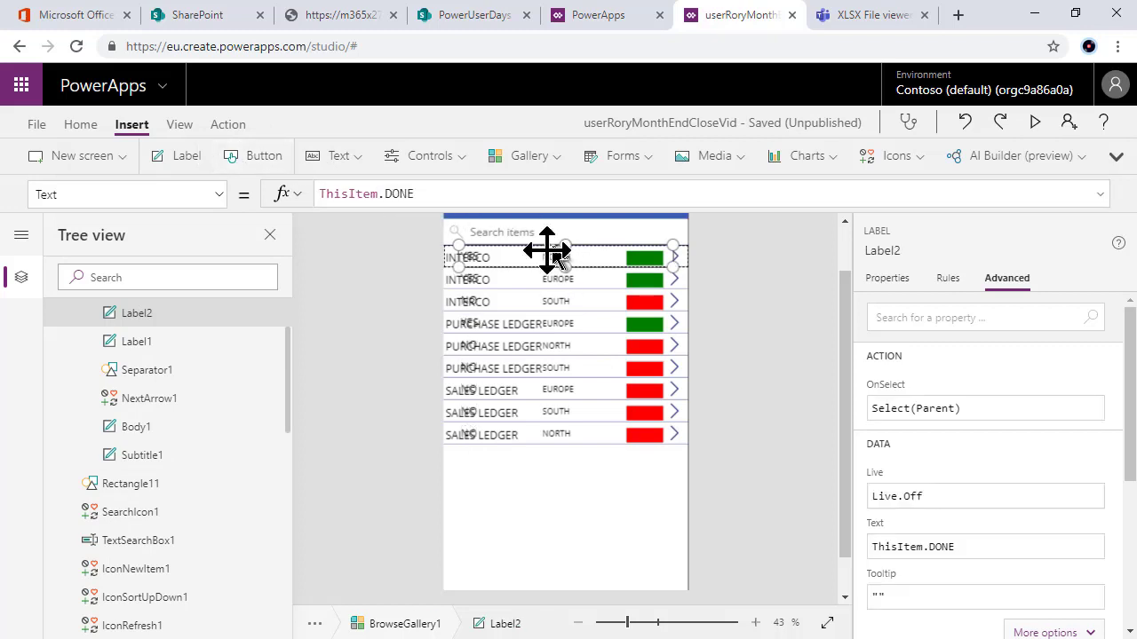
drag(459, 246, 580, 248)
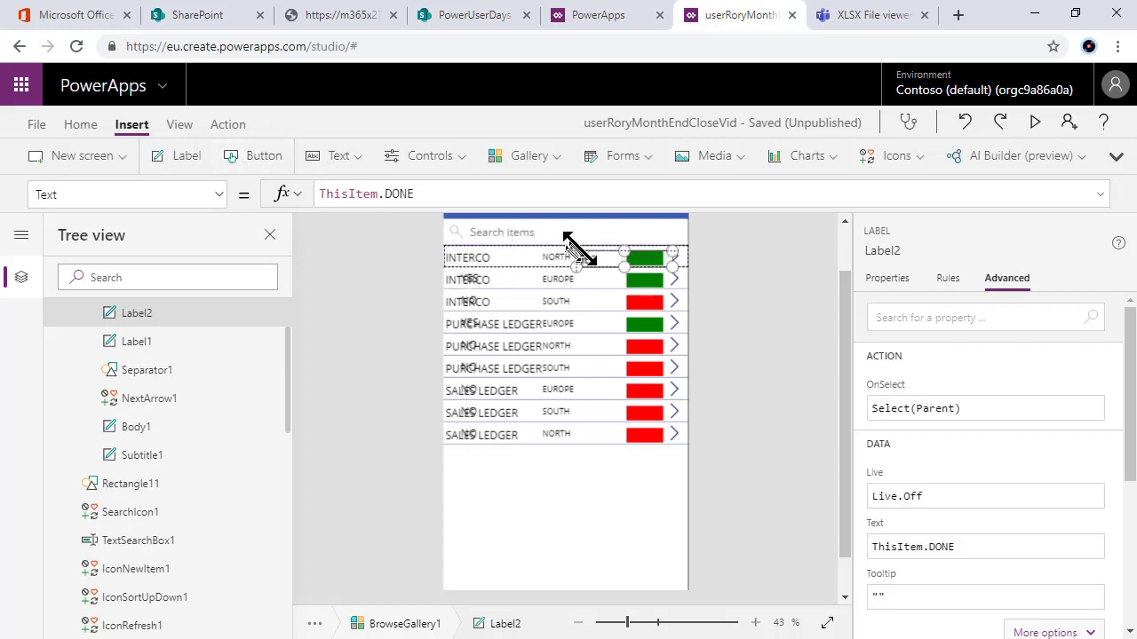
drag(672, 266, 618, 266)
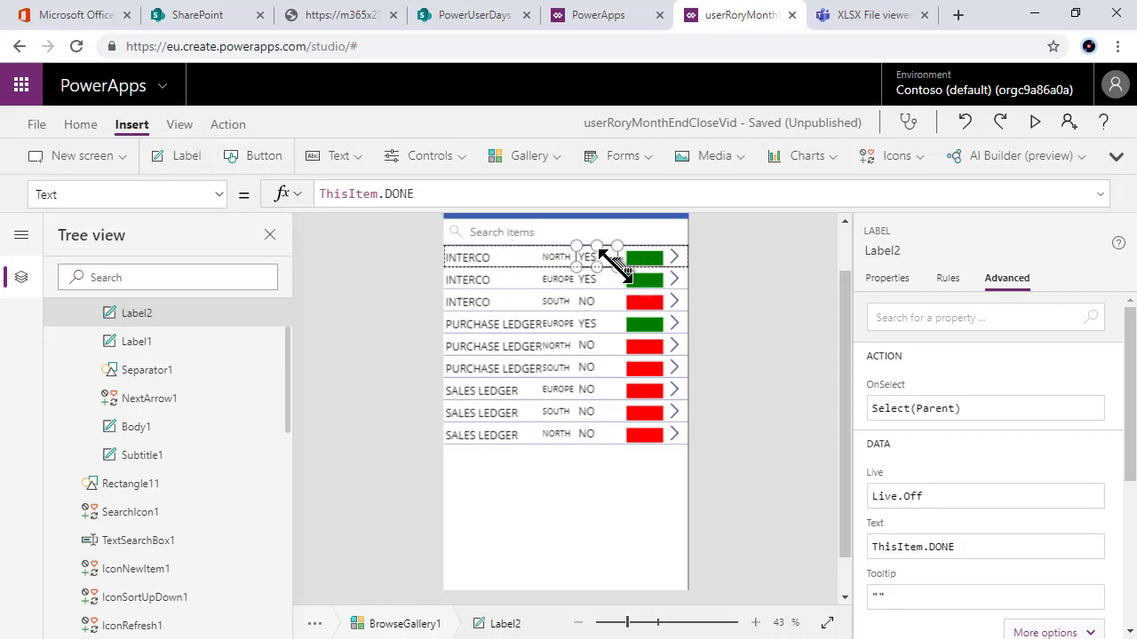
Step: Change Label2's formula from ThisItem.DONE to ThisItem.'Modified By'.Email
double_click(399, 194)
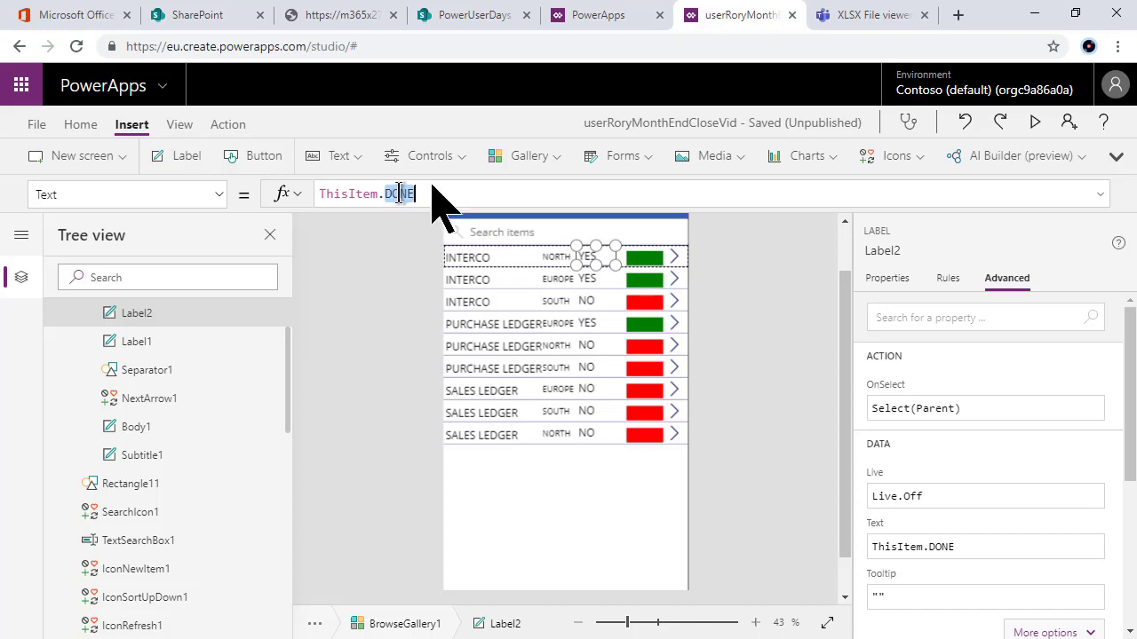
text(mod)
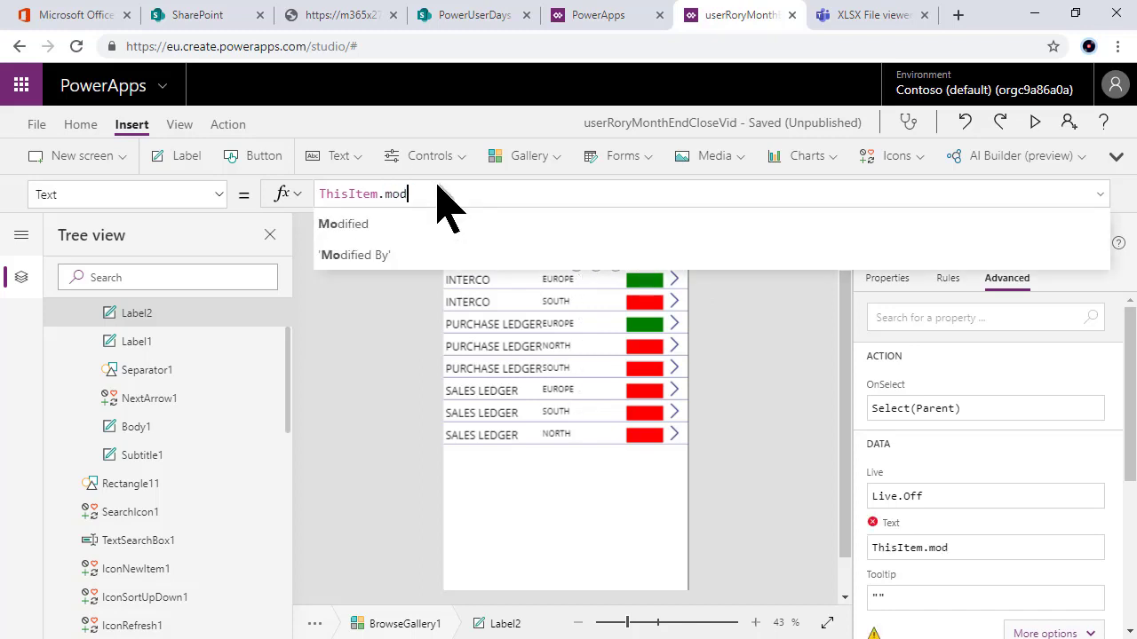
click(426, 255)
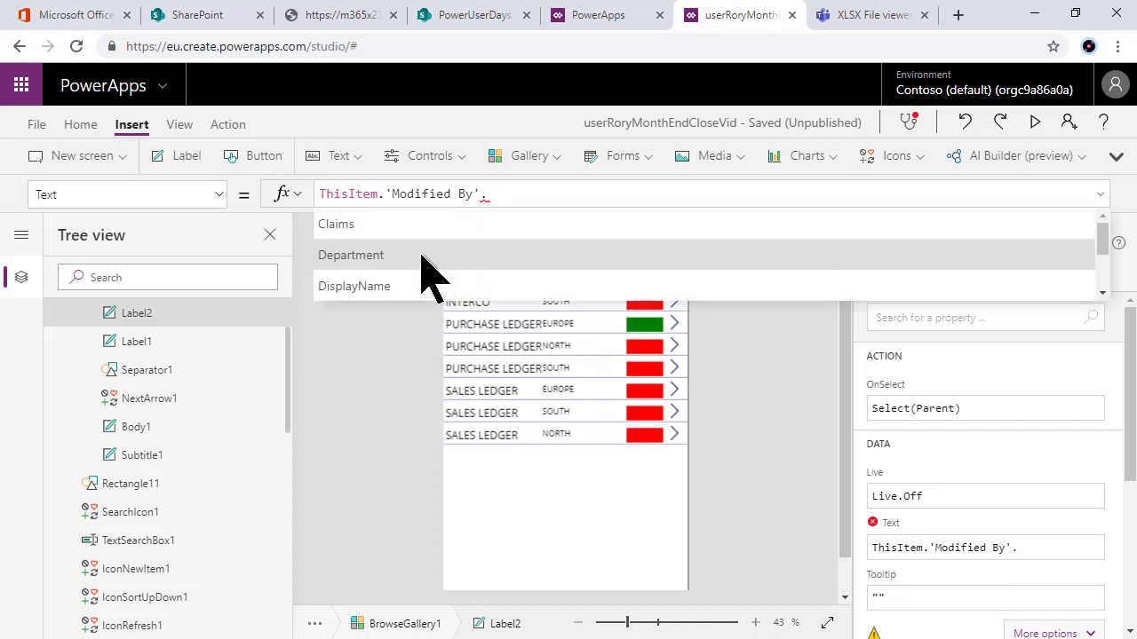
scroll(425, 267, down, 1)
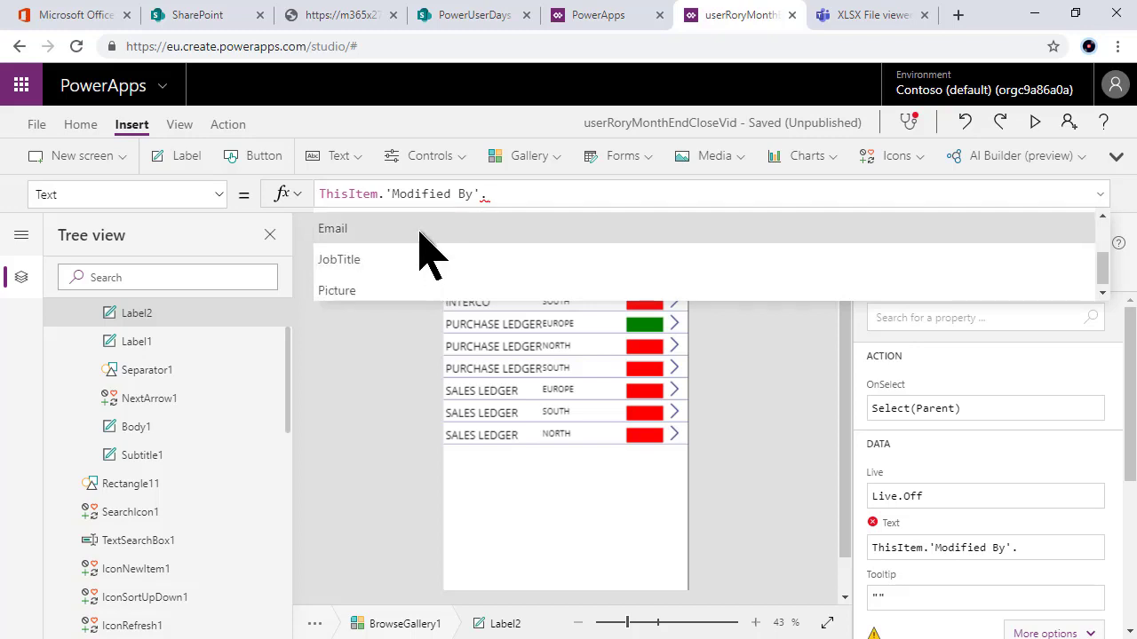
click(424, 233)
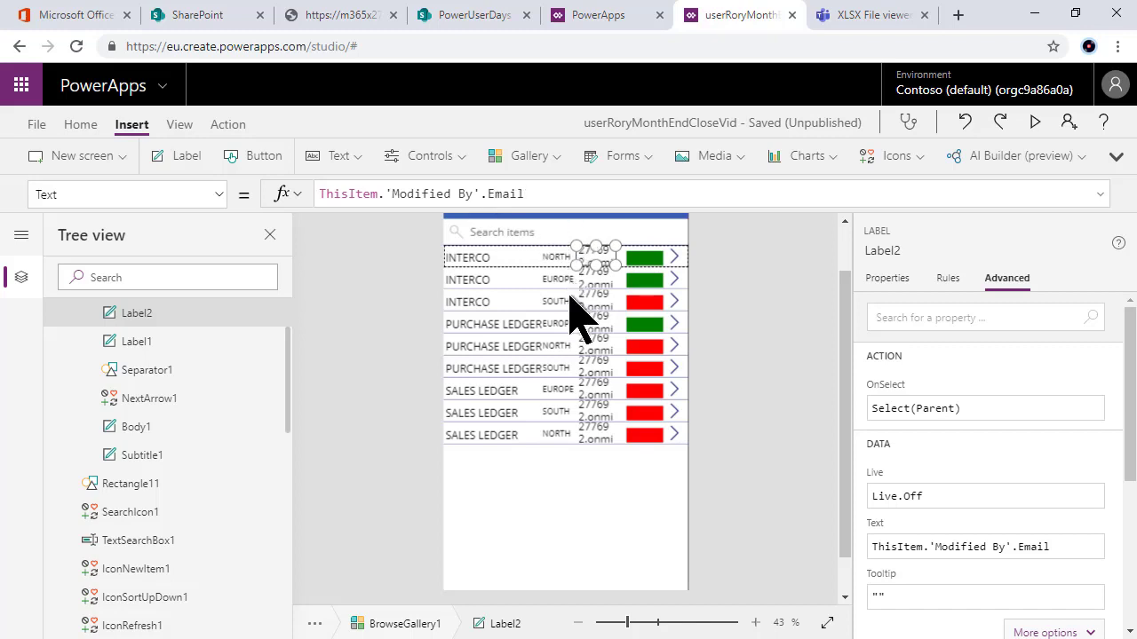
Step: Replace Email with DisplayName in Label2's formula, then select BrowseGallery1
double_click(502, 194)
text(de)
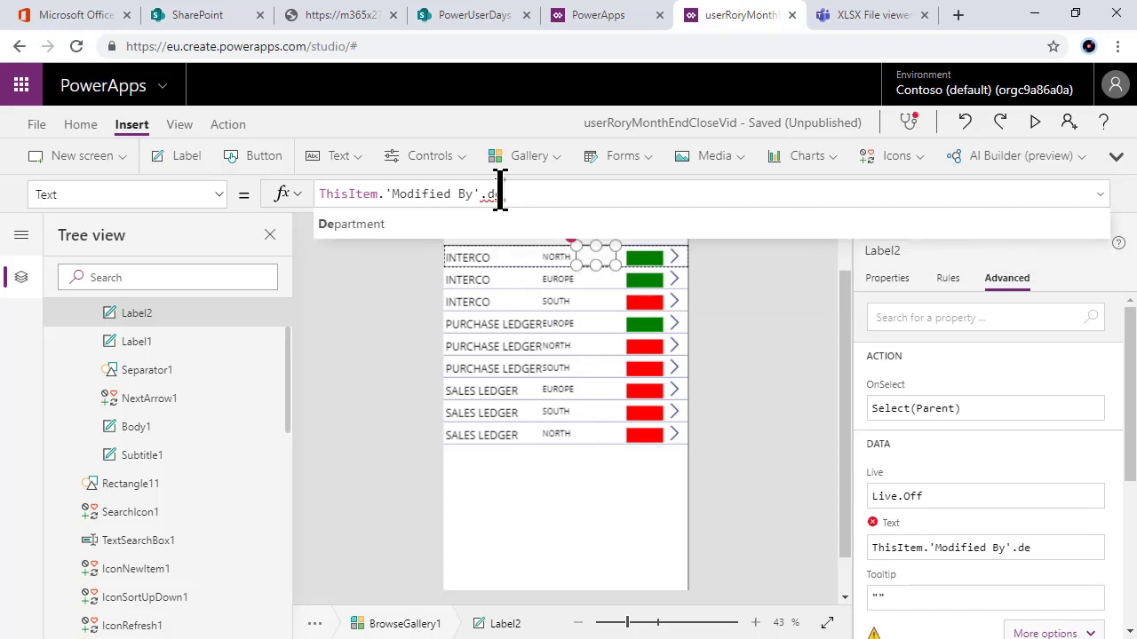
key(BackSpace)
text(isp)
click(515, 226)
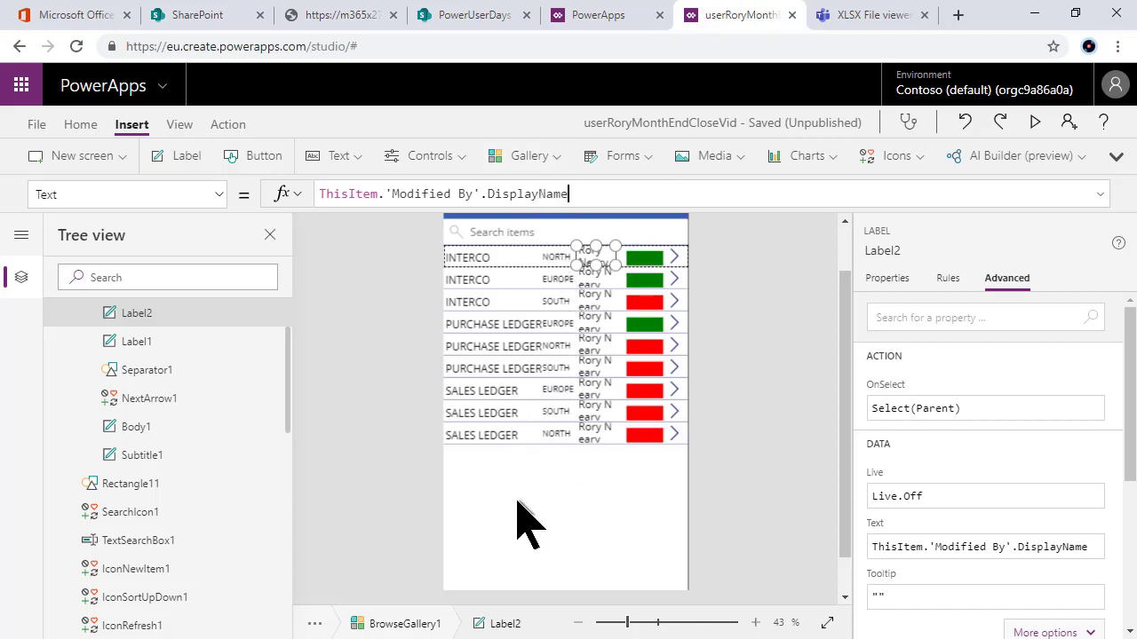
click(516, 500)
scroll(516, 500, down, 1)
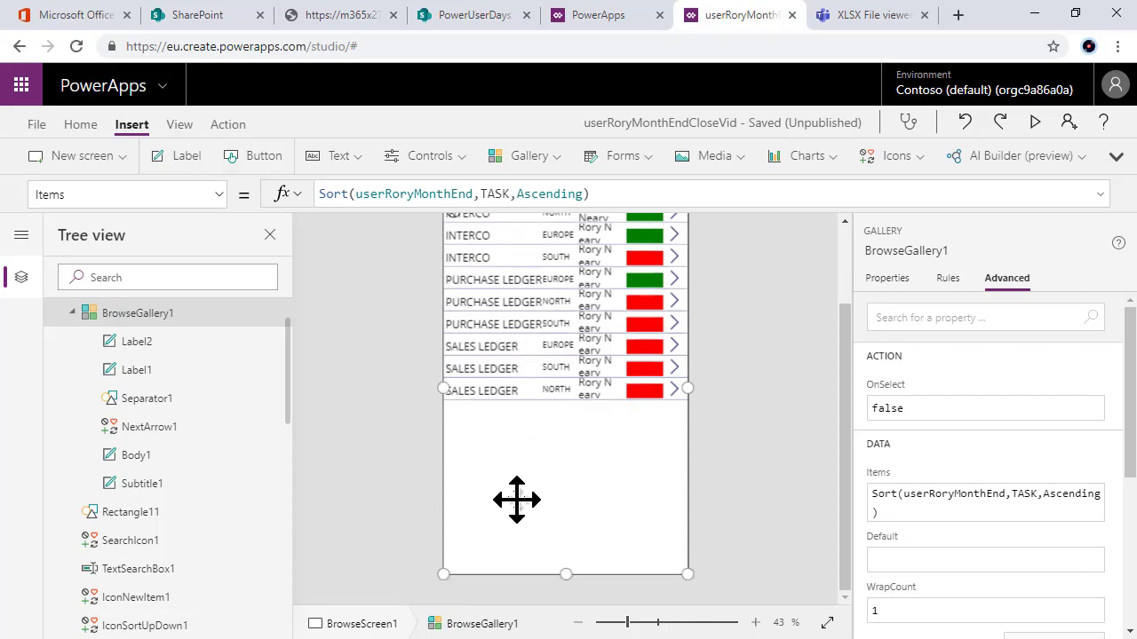
scroll(521, 498, up, 2)
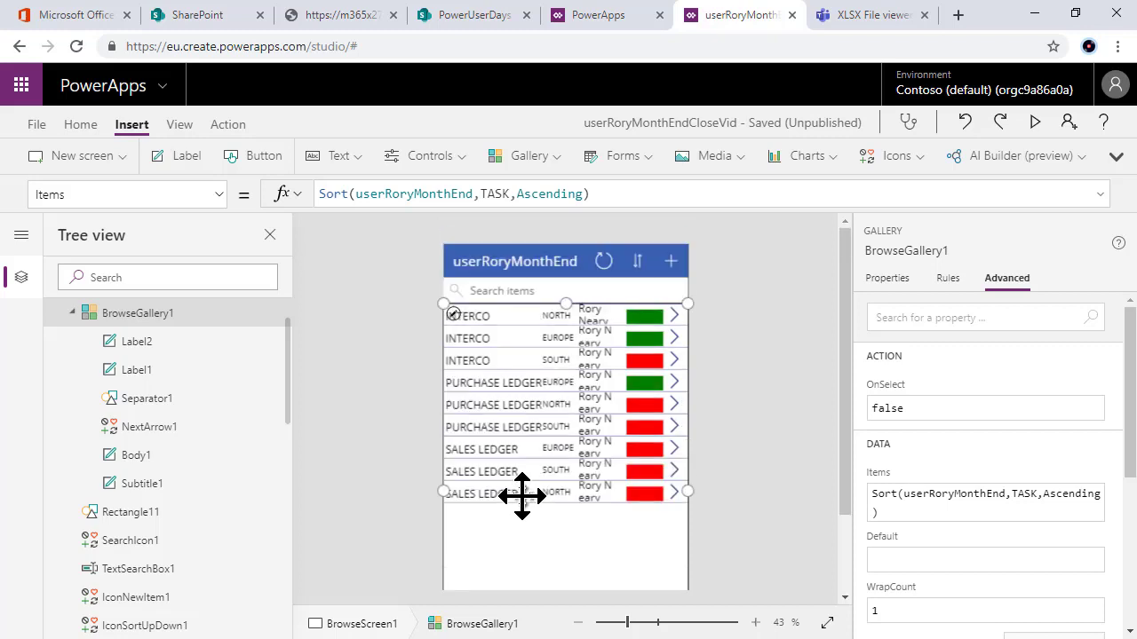
scroll(521, 493, down, 2)
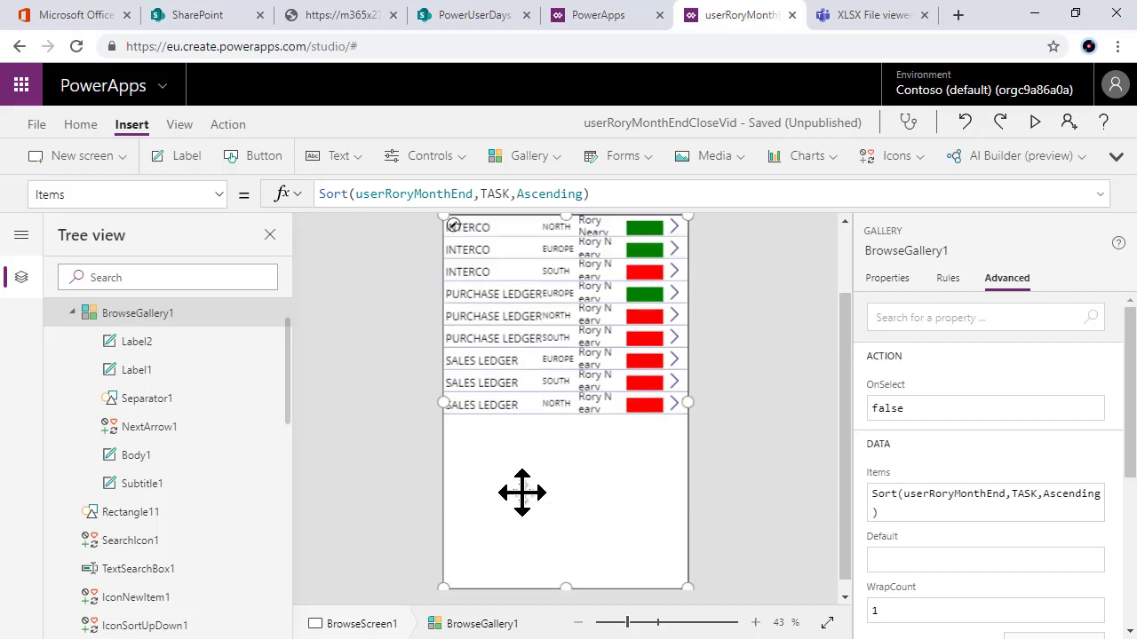